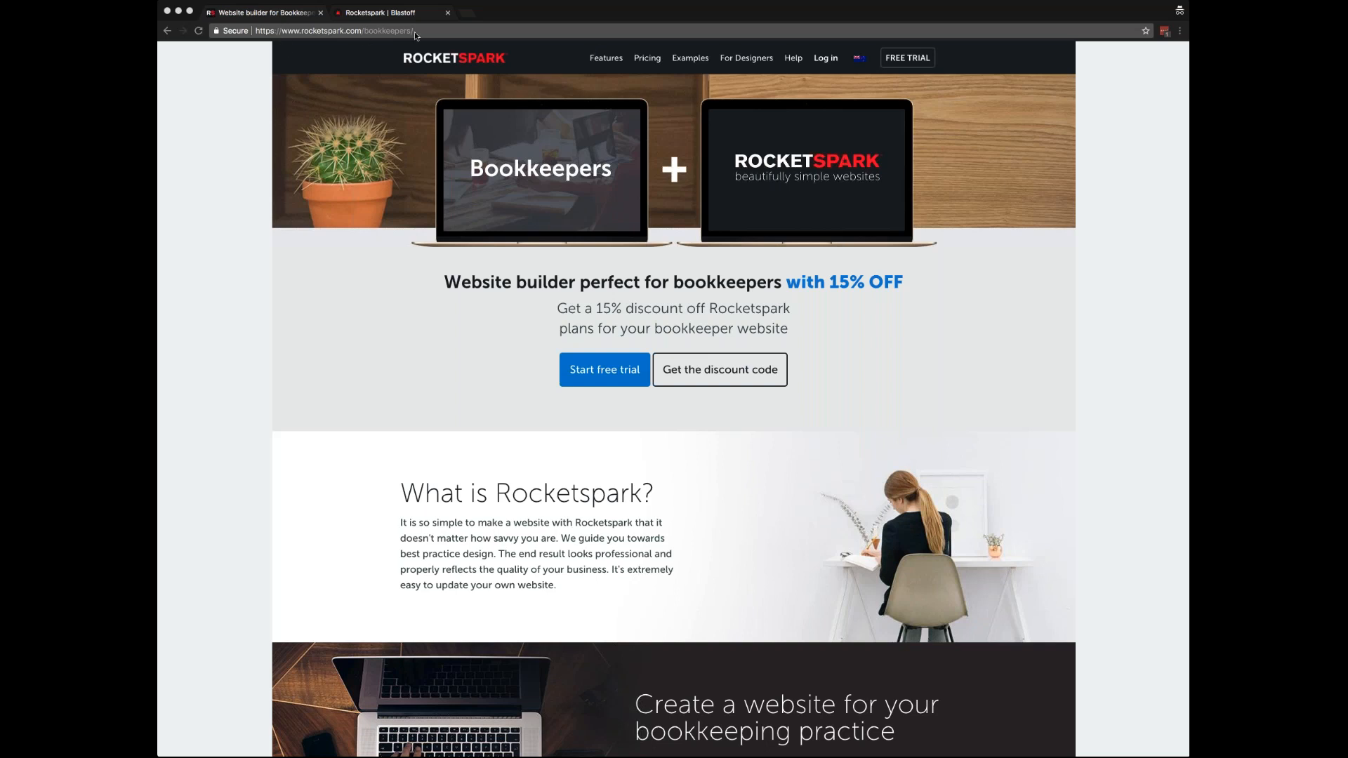
# - Submit the completed 30-day free trial sign-up form from the Blastoff tab
pyautogui.click(266, 80)
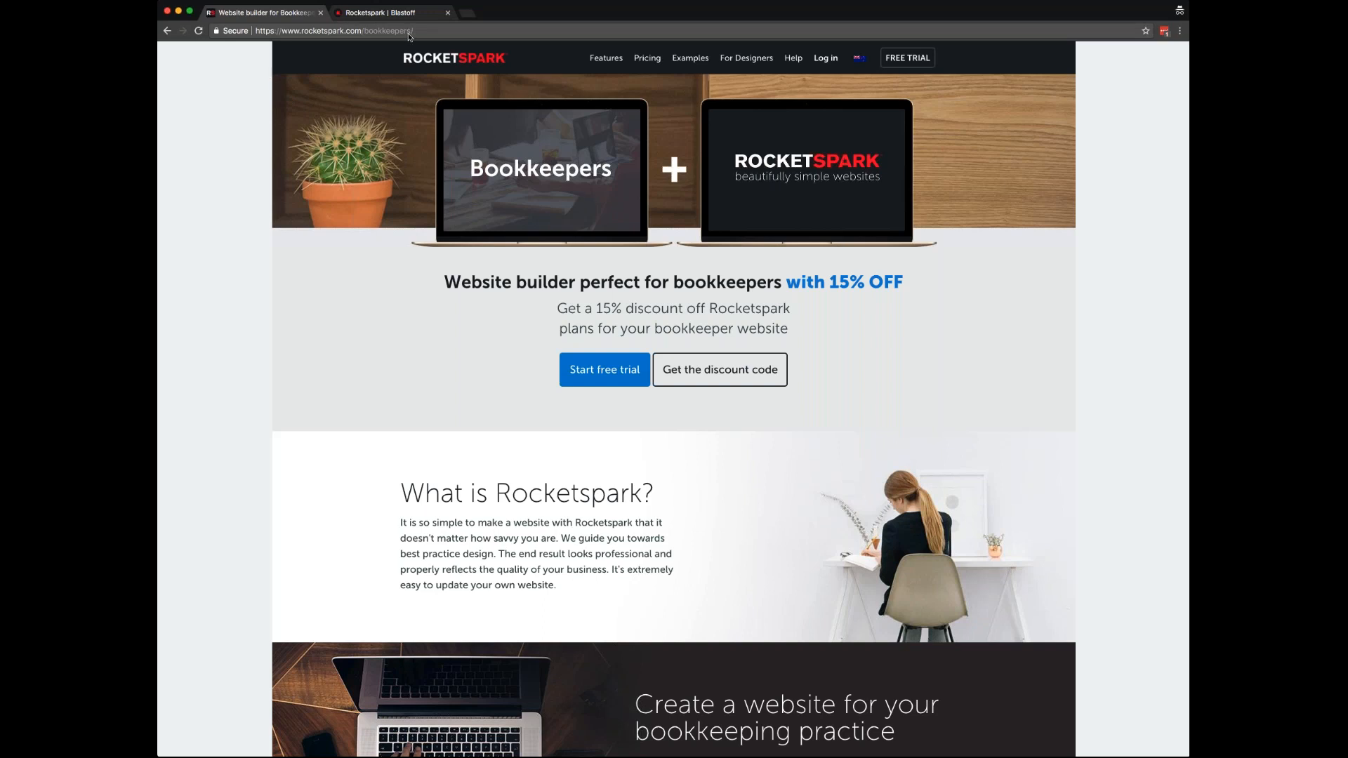
pyautogui.scroll(-10, 675, 401)
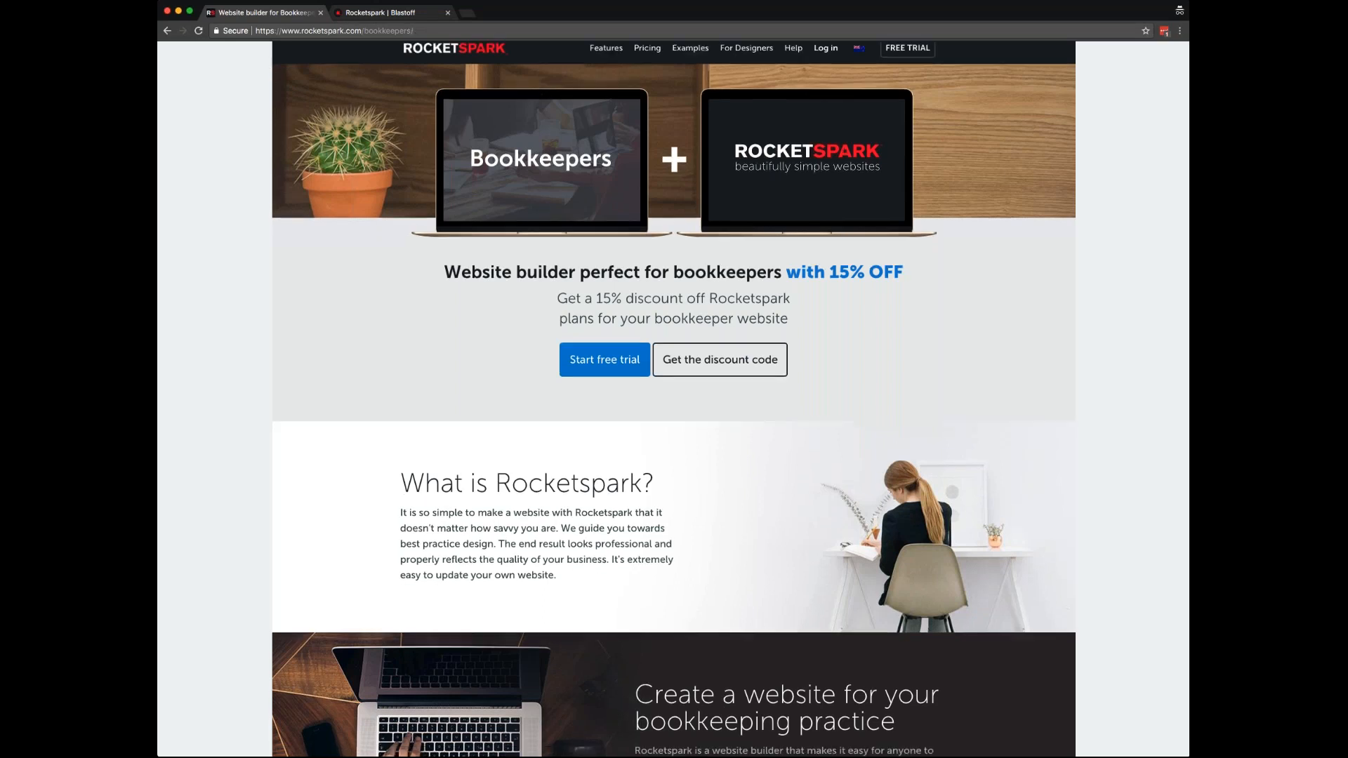
pyautogui.scroll(-8, 593, 543)
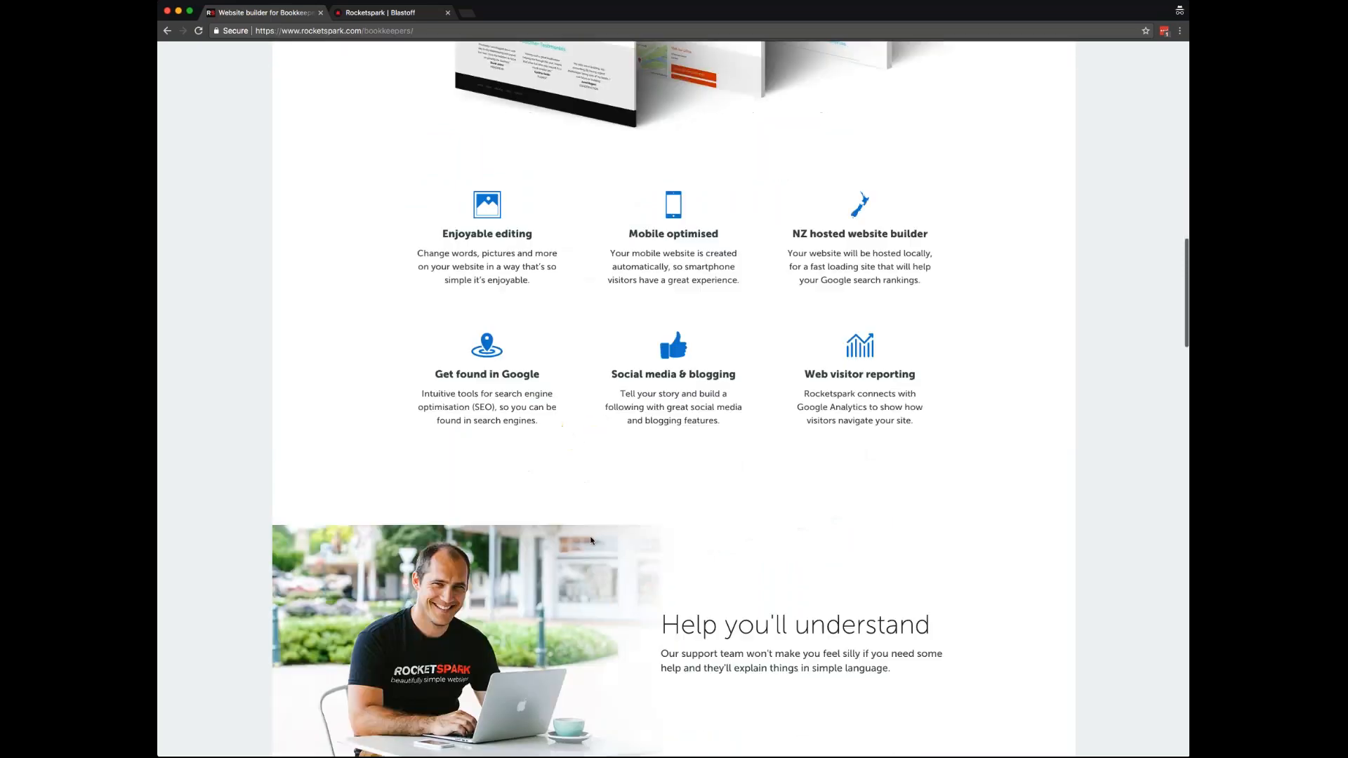
pyautogui.scroll(9, 593, 543)
pyautogui.scroll(10, 593, 543)
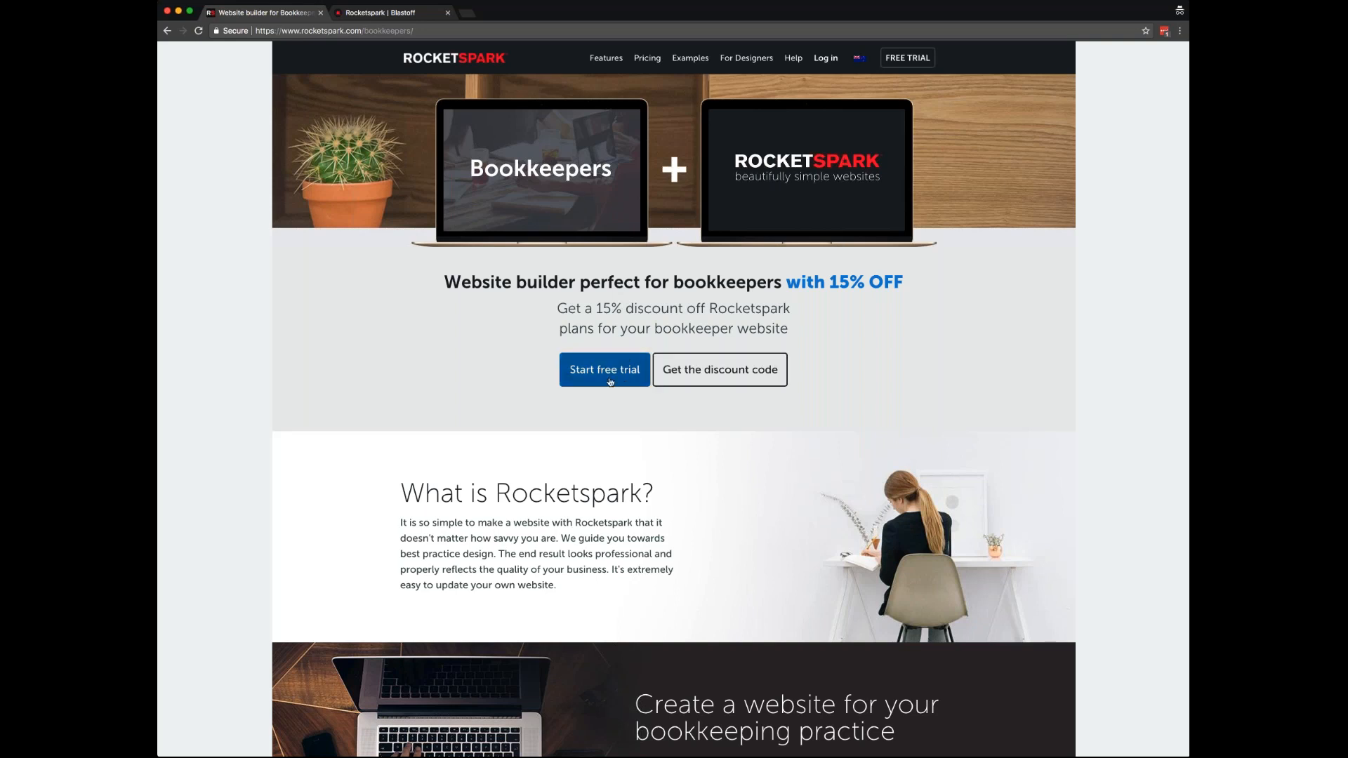
pyautogui.click(388, 14)
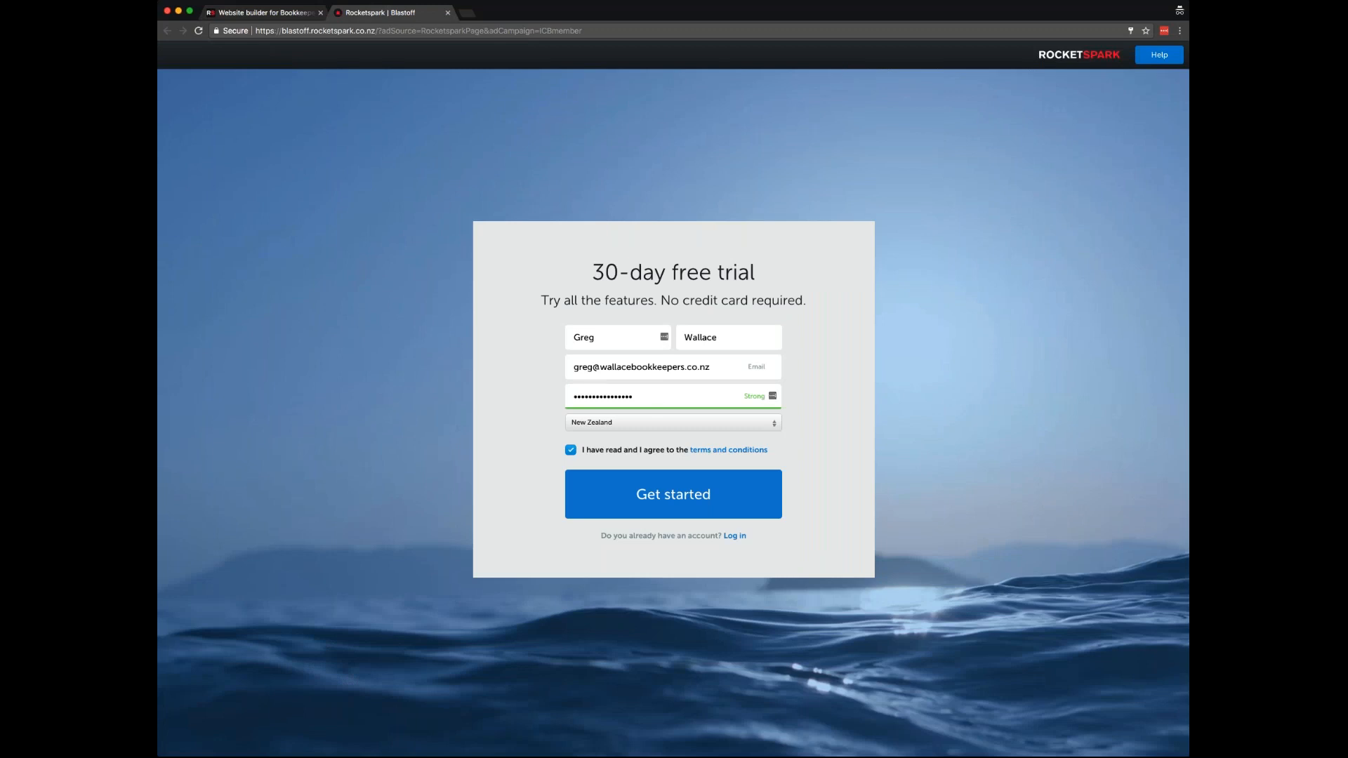
pyautogui.click(656, 500)
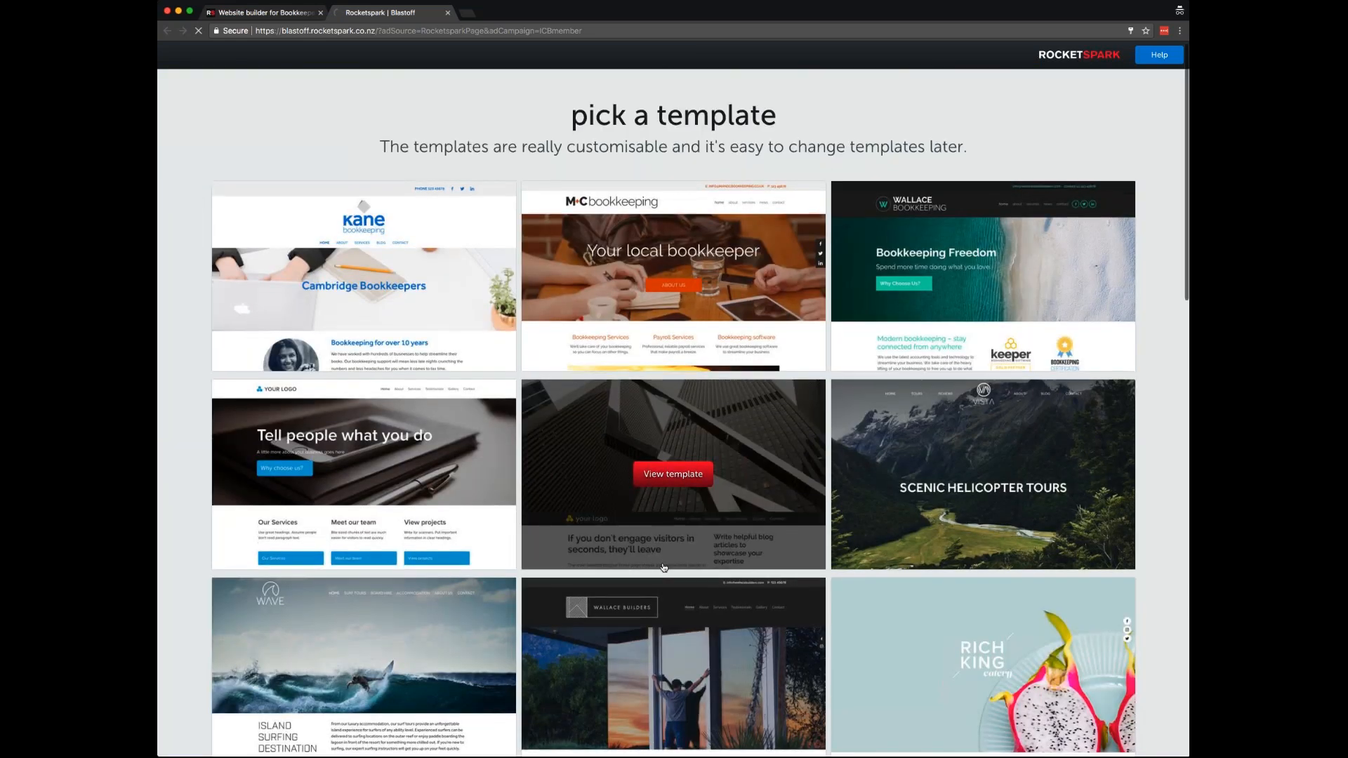
# - Dismiss the save-password prompt, browse the templates and preview the M+C bookkeeping template
pyautogui.scroll(-14, 664, 568)
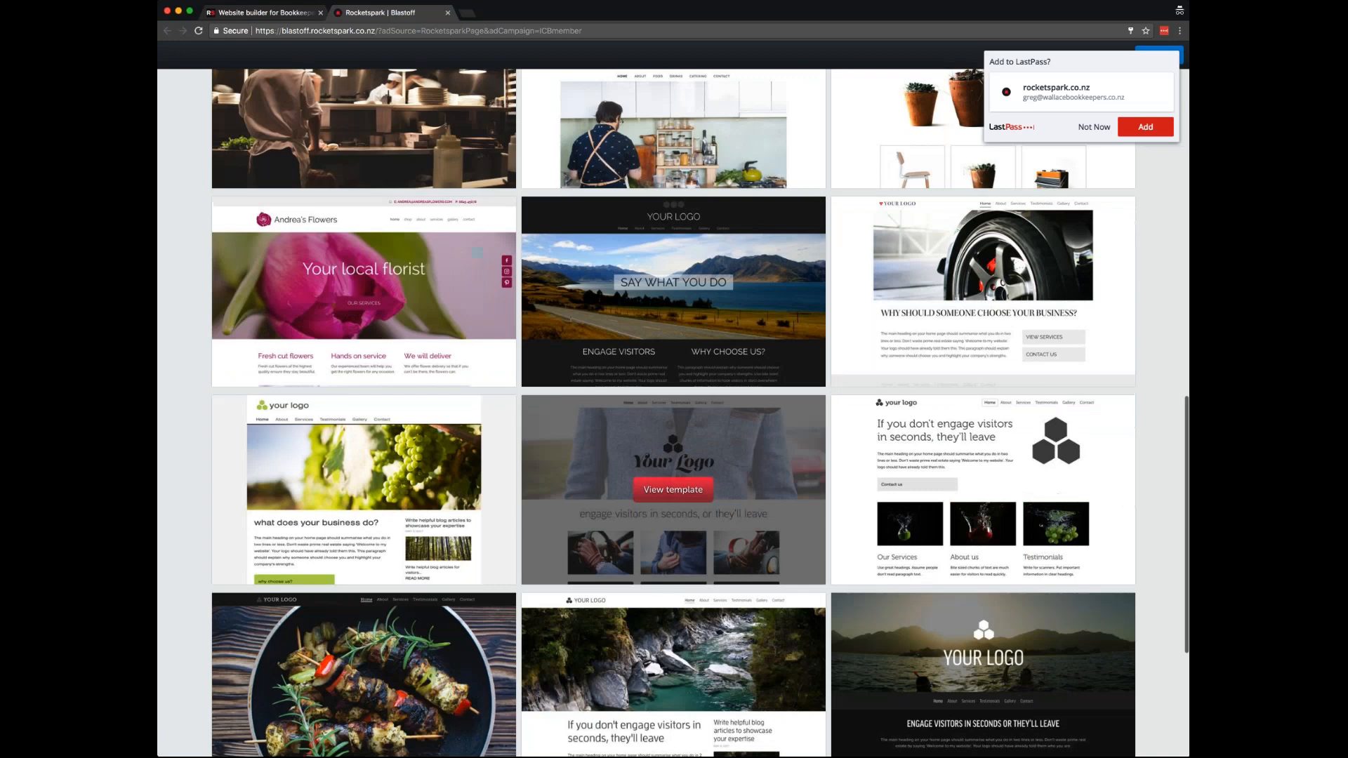
pyautogui.click(1094, 126)
pyautogui.scroll(2, 849, 362)
pyautogui.scroll(12, 850, 362)
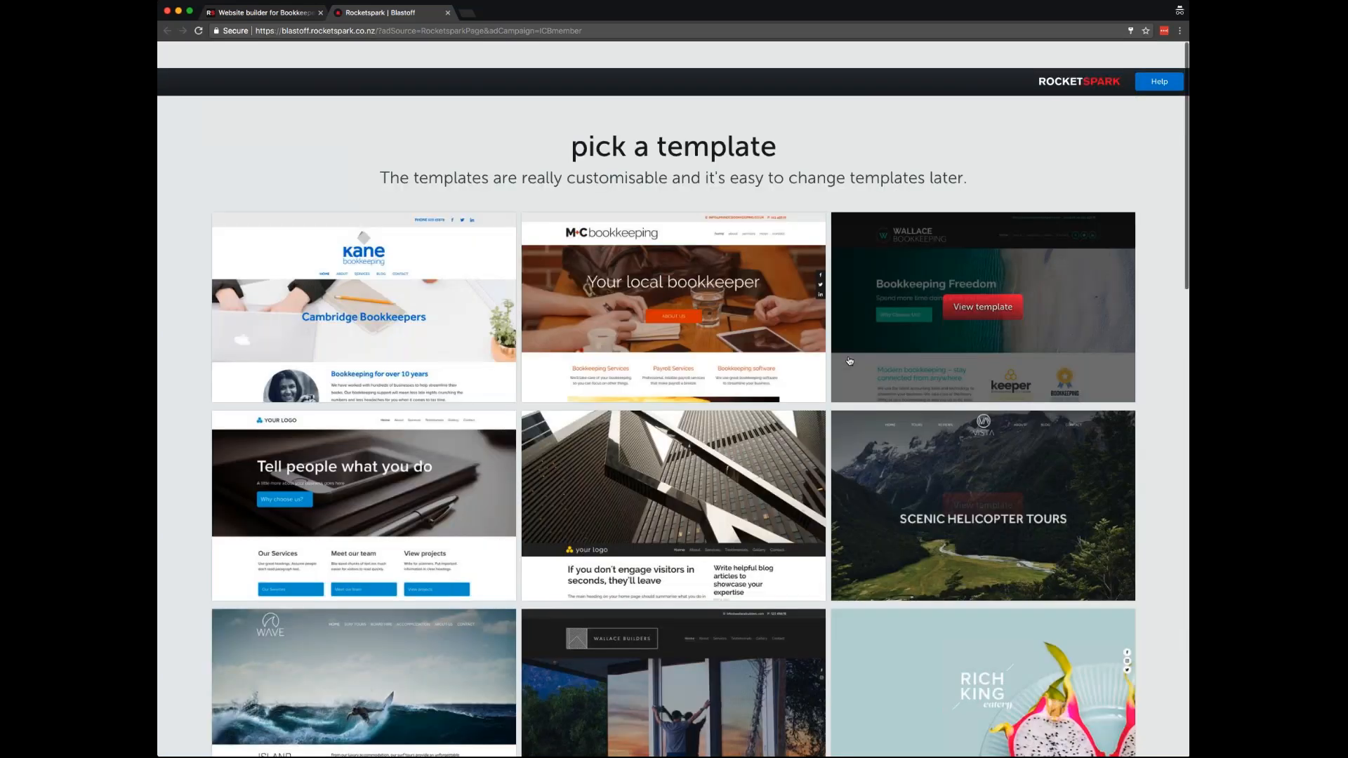
pyautogui.scroll(-2, 515, 518)
pyautogui.scroll(-3, 515, 518)
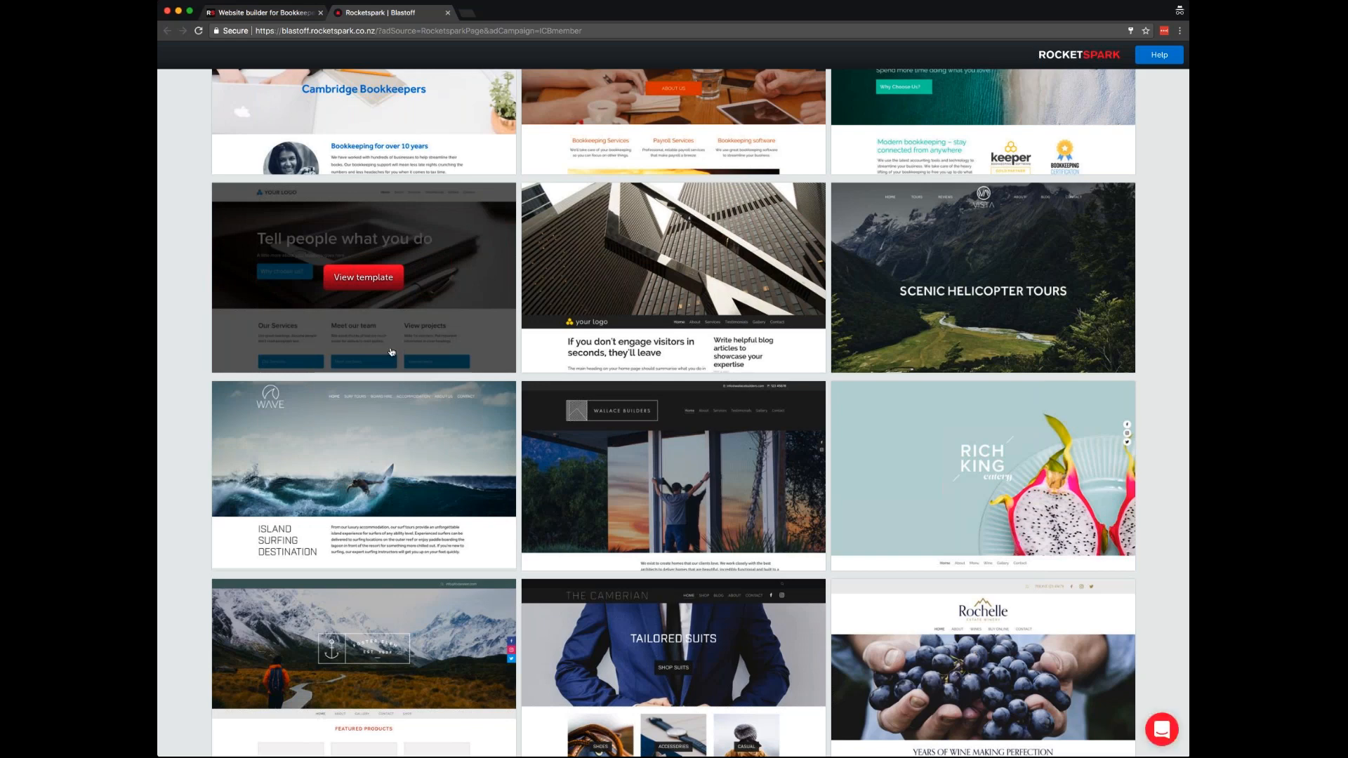
pyautogui.scroll(3, 392, 353)
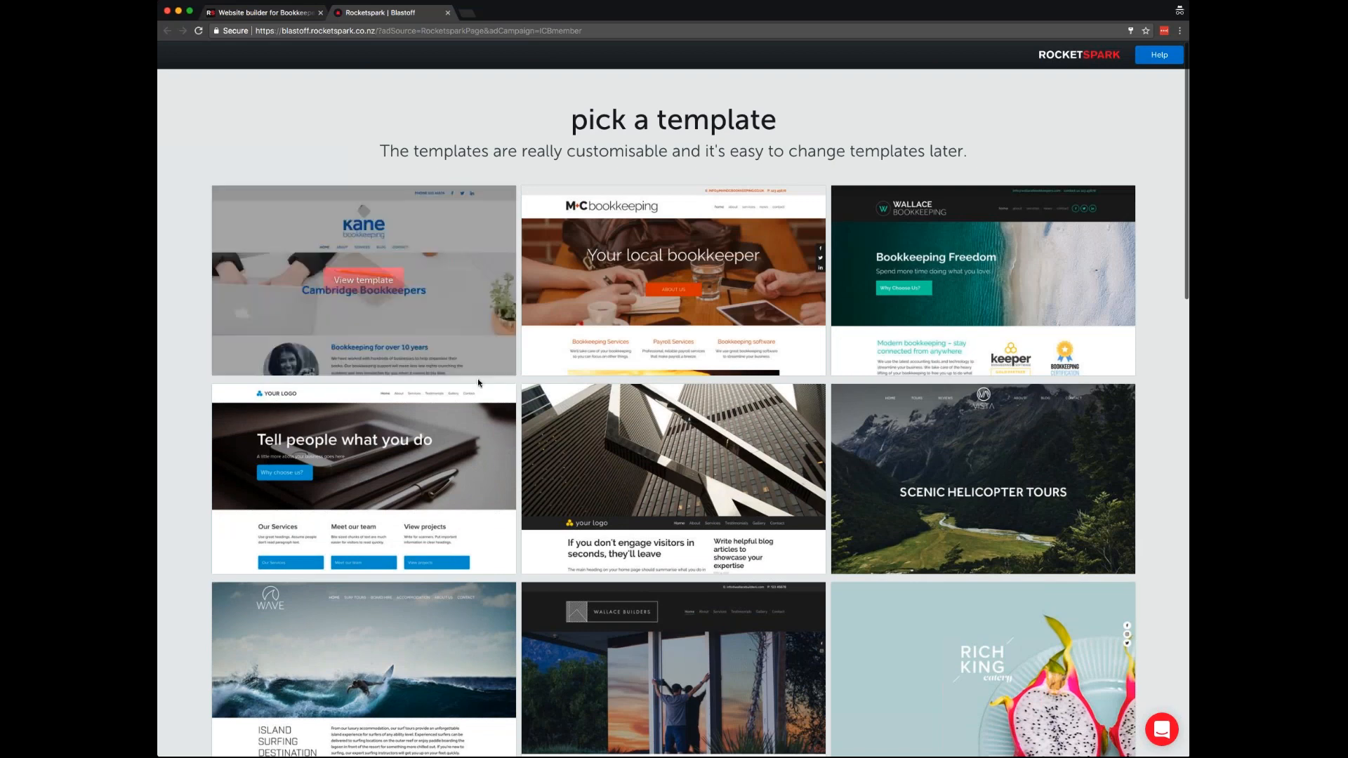
pyautogui.scroll(-3, 720, 543)
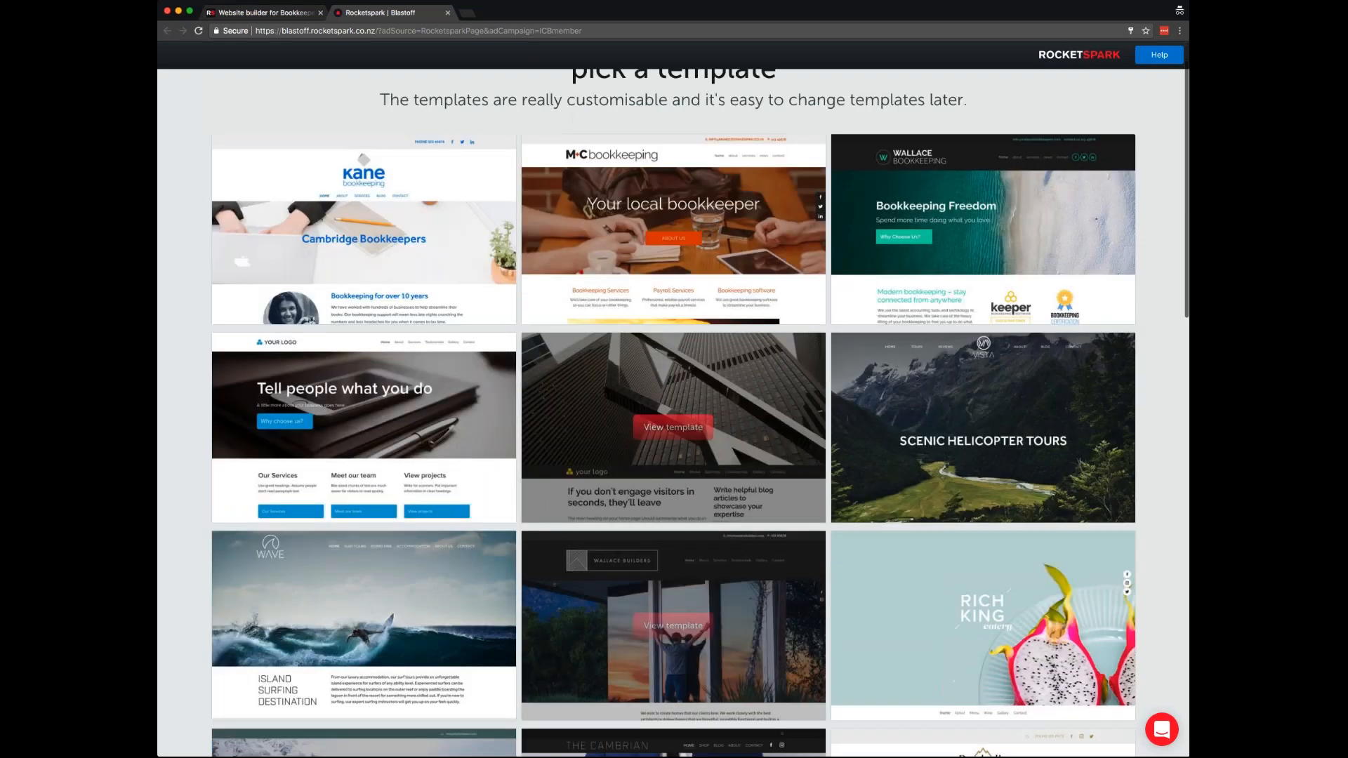
pyautogui.scroll(-2, 530, 528)
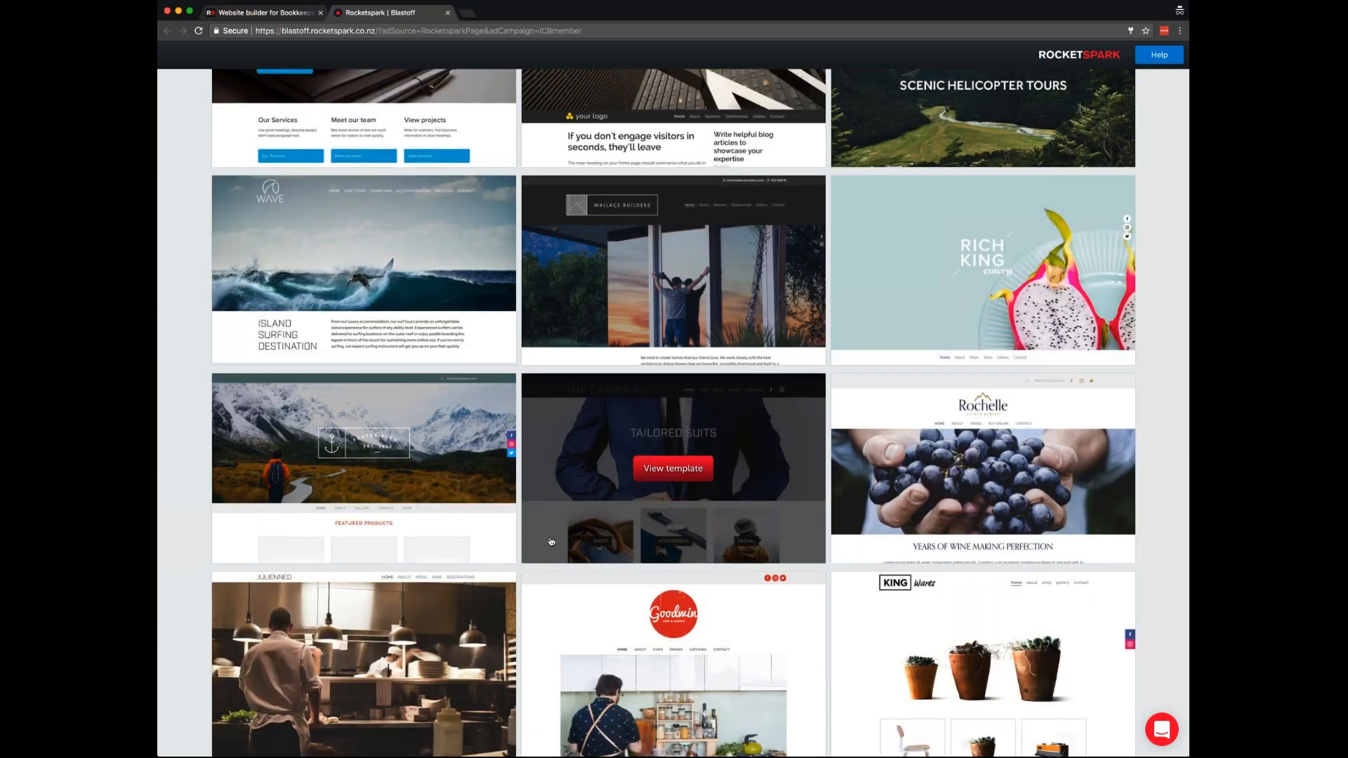
pyautogui.scroll(5, 552, 542)
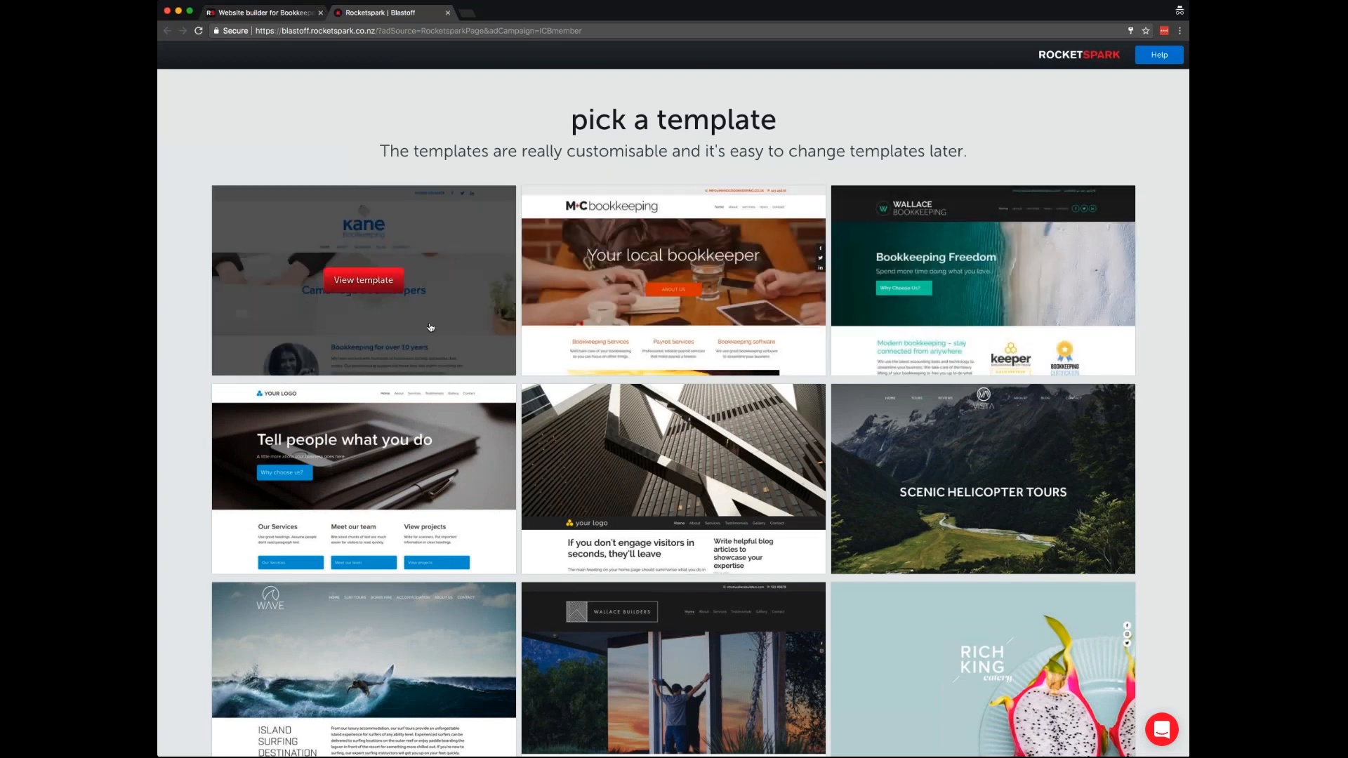
pyautogui.click(670, 285)
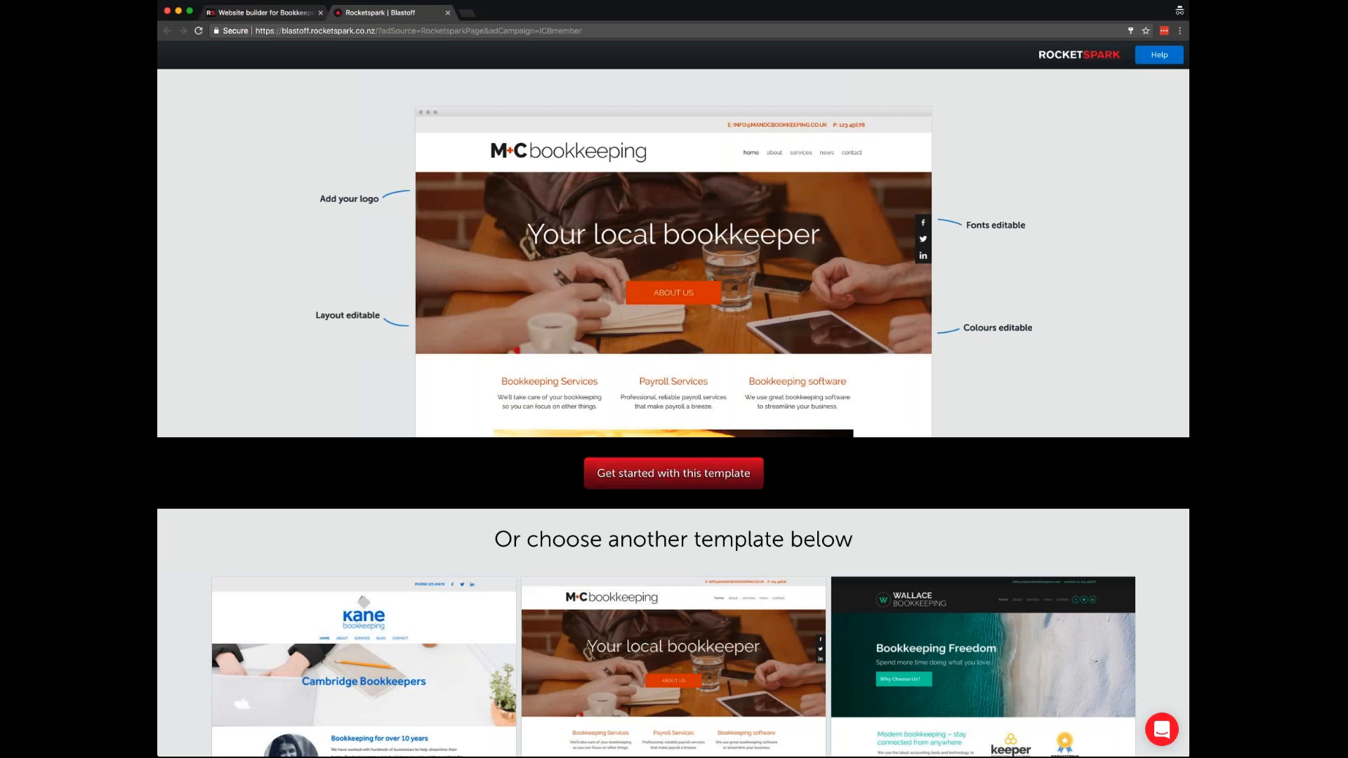
# - Start a new site from the M+C bookkeeping template
pyautogui.click(673, 474)
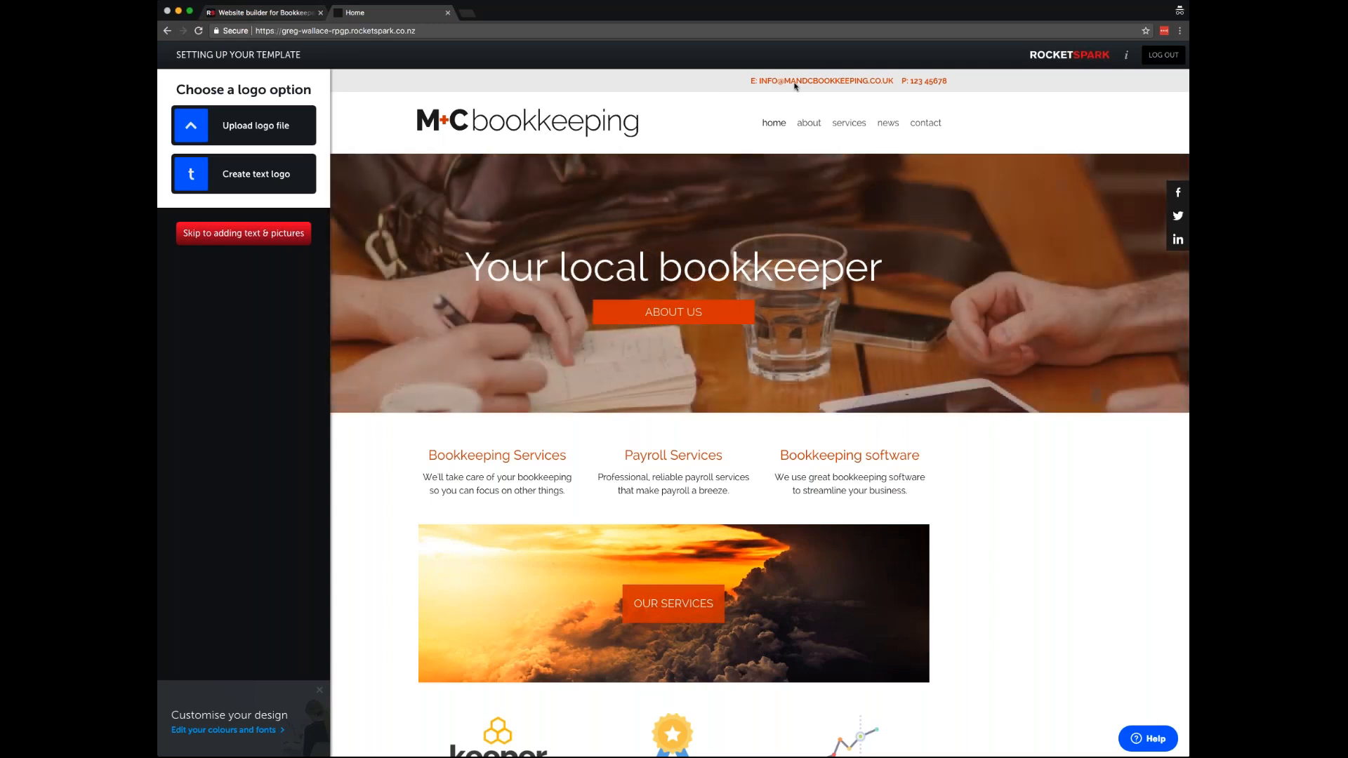
# - Upload the Wallace Bookkeeping logo and give it a #a5a5a5 grey background
pyautogui.doubleClick(794, 86)
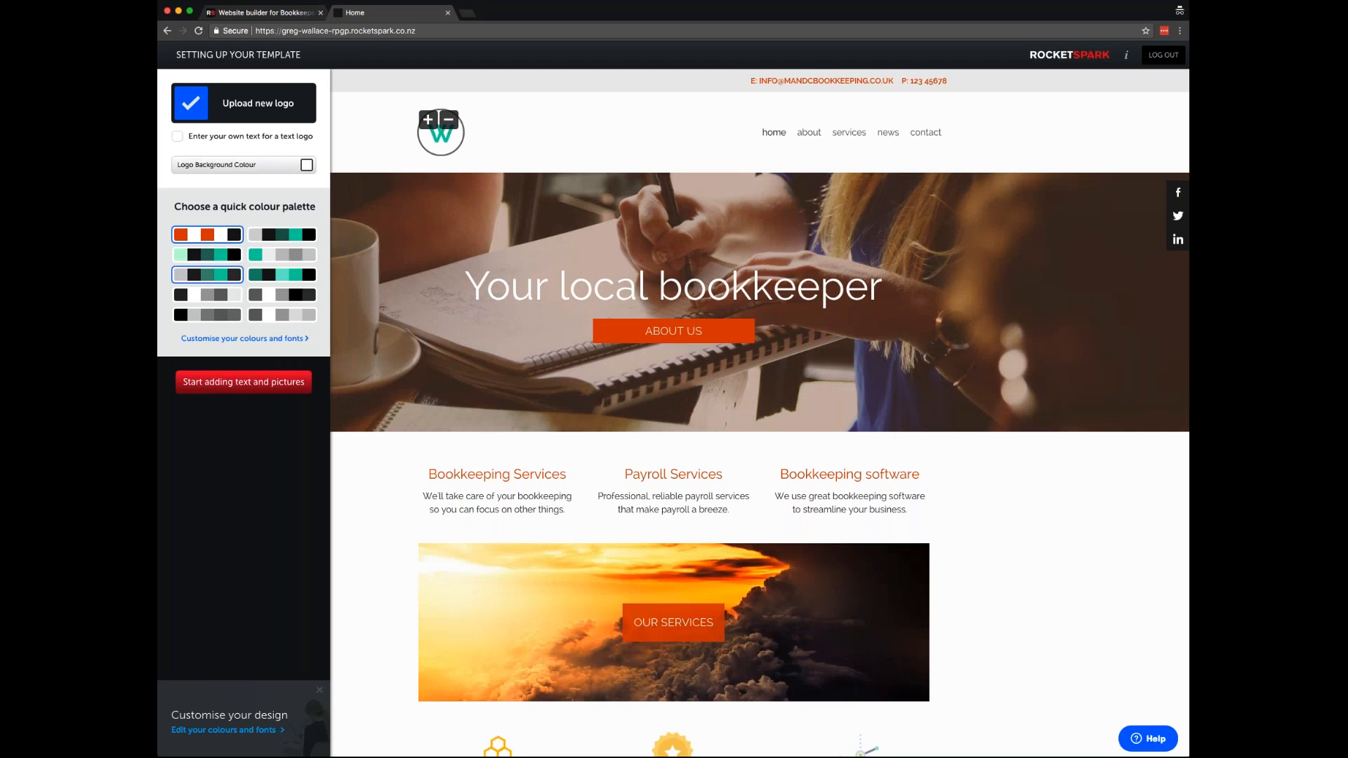
pyautogui.click(307, 166)
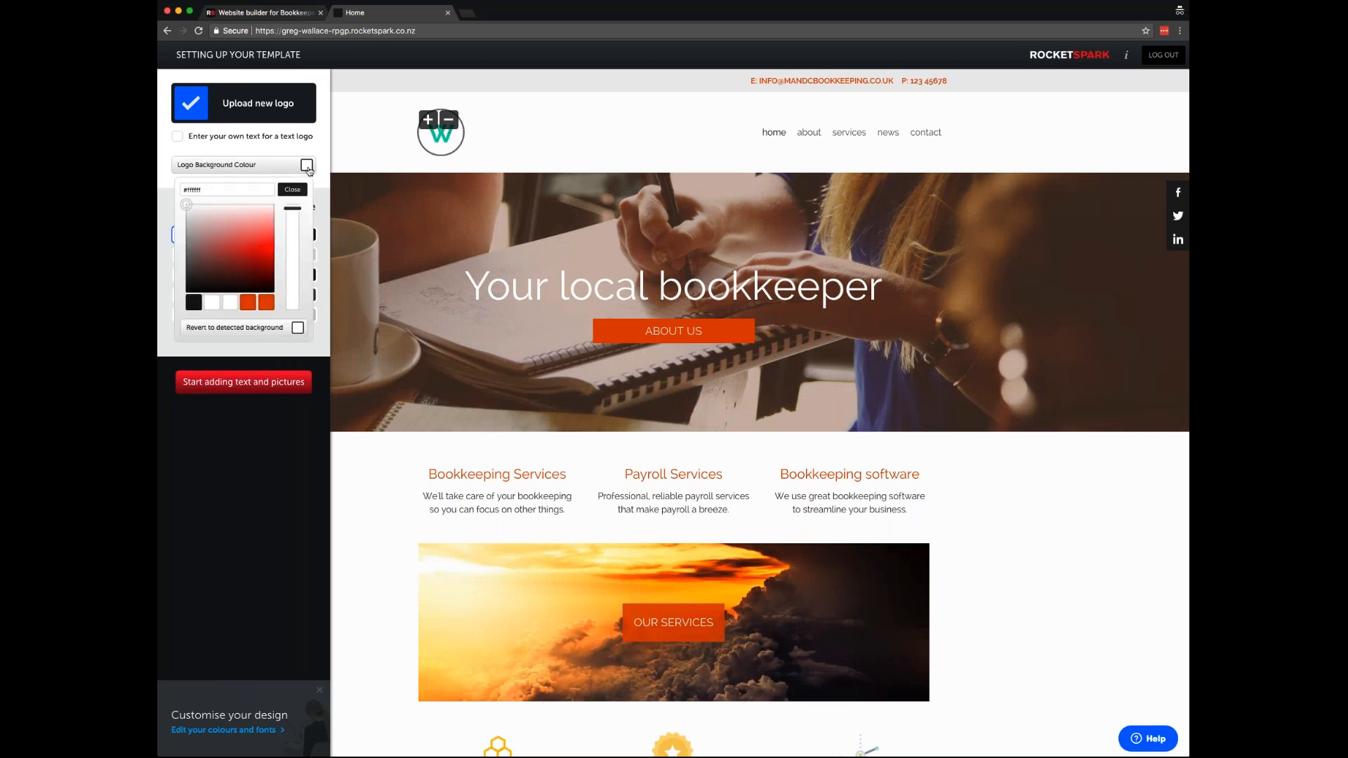
pyautogui.click(186, 236)
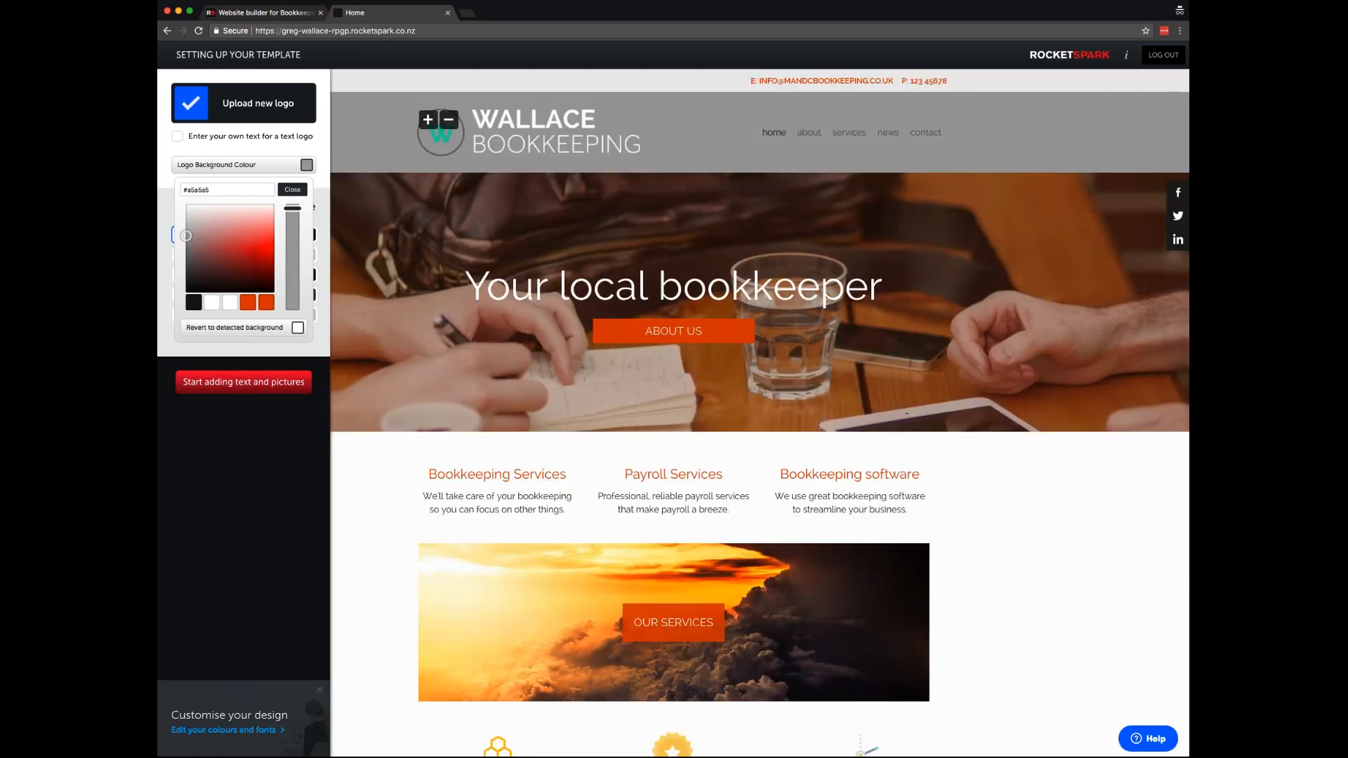
pyautogui.click(293, 190)
# - Try several quick palettes, pick the light one with teal headings, and save
pyautogui.click(223, 256)
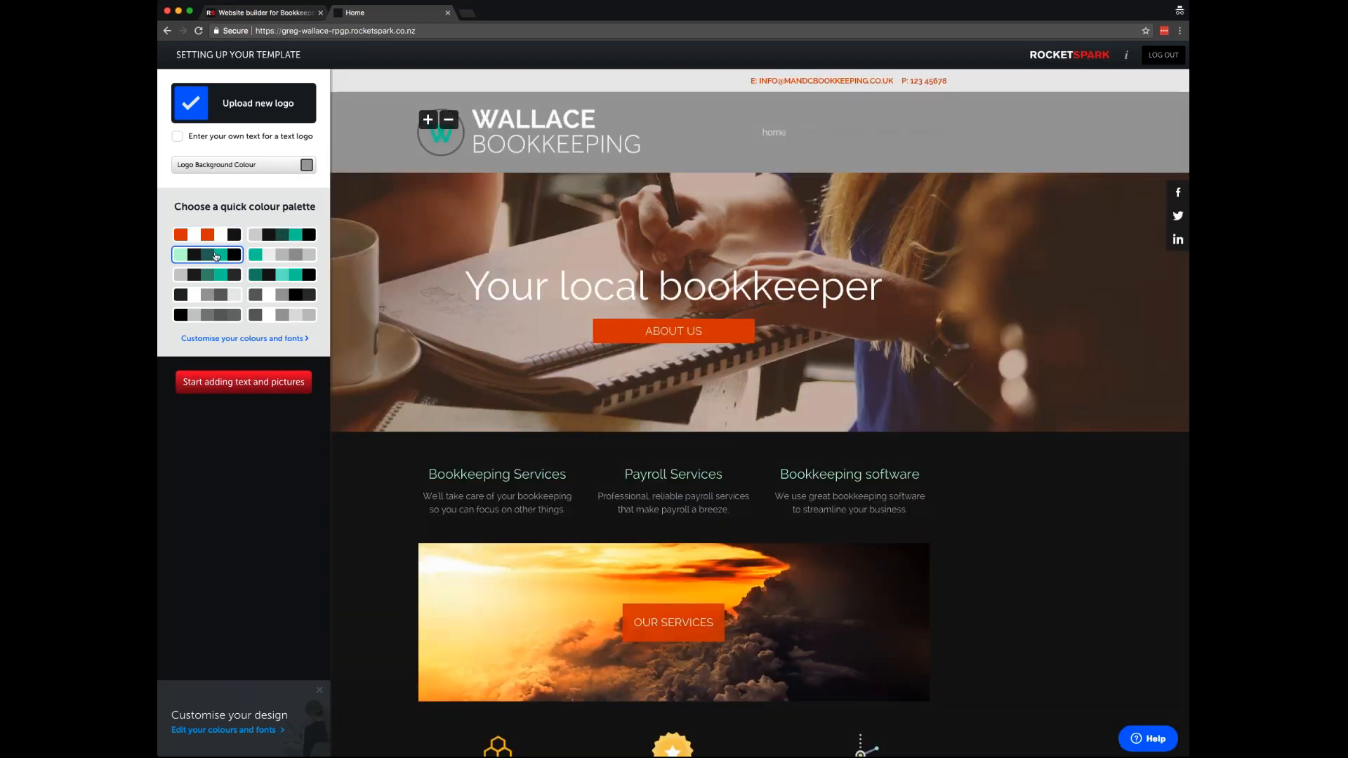
pyautogui.click(207, 274)
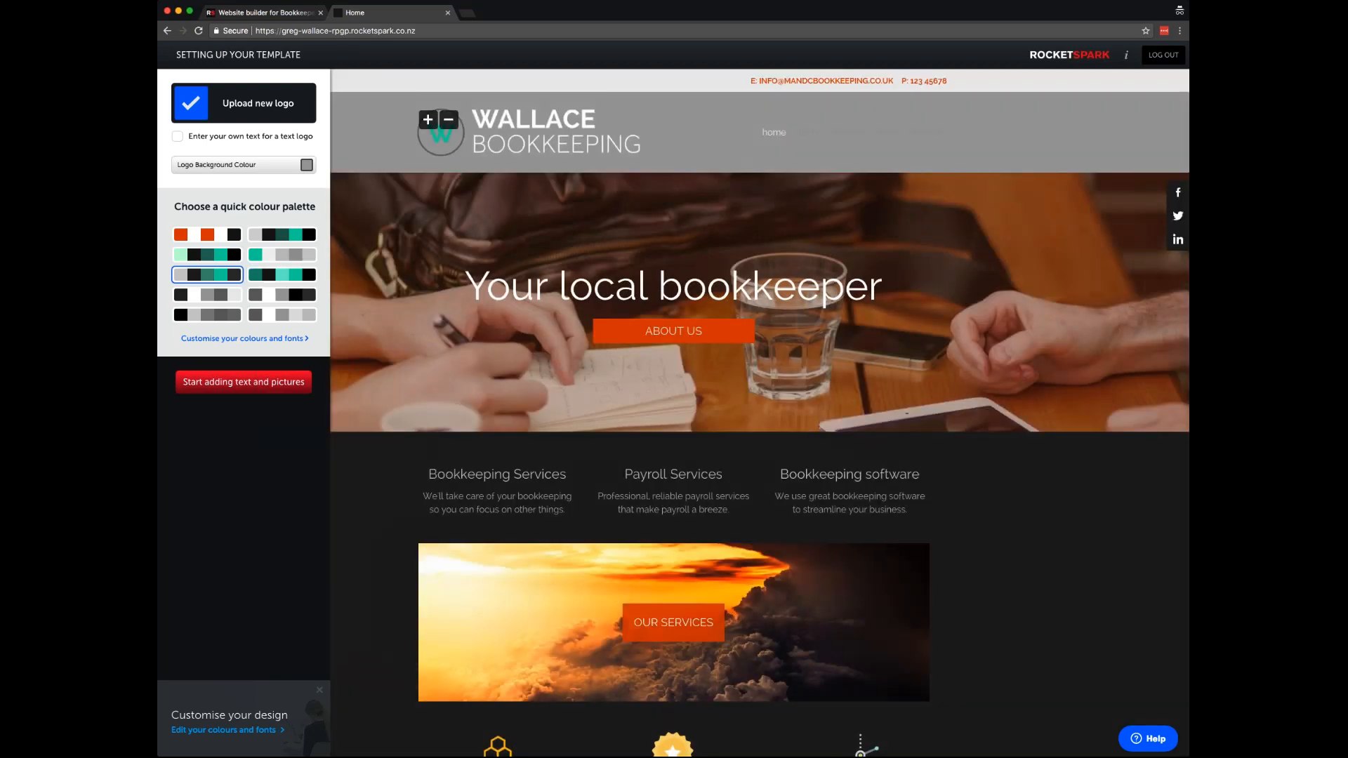
pyautogui.click(281, 254)
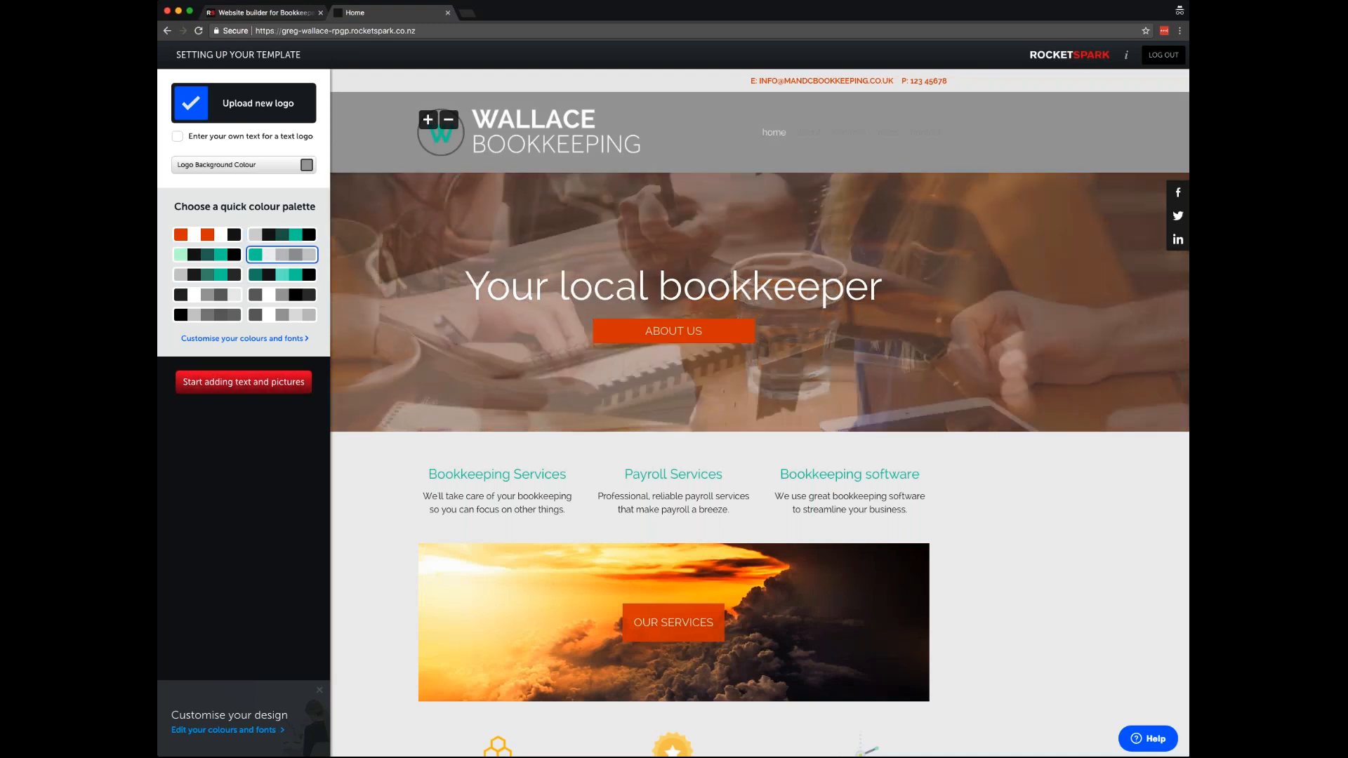
pyautogui.click(255, 379)
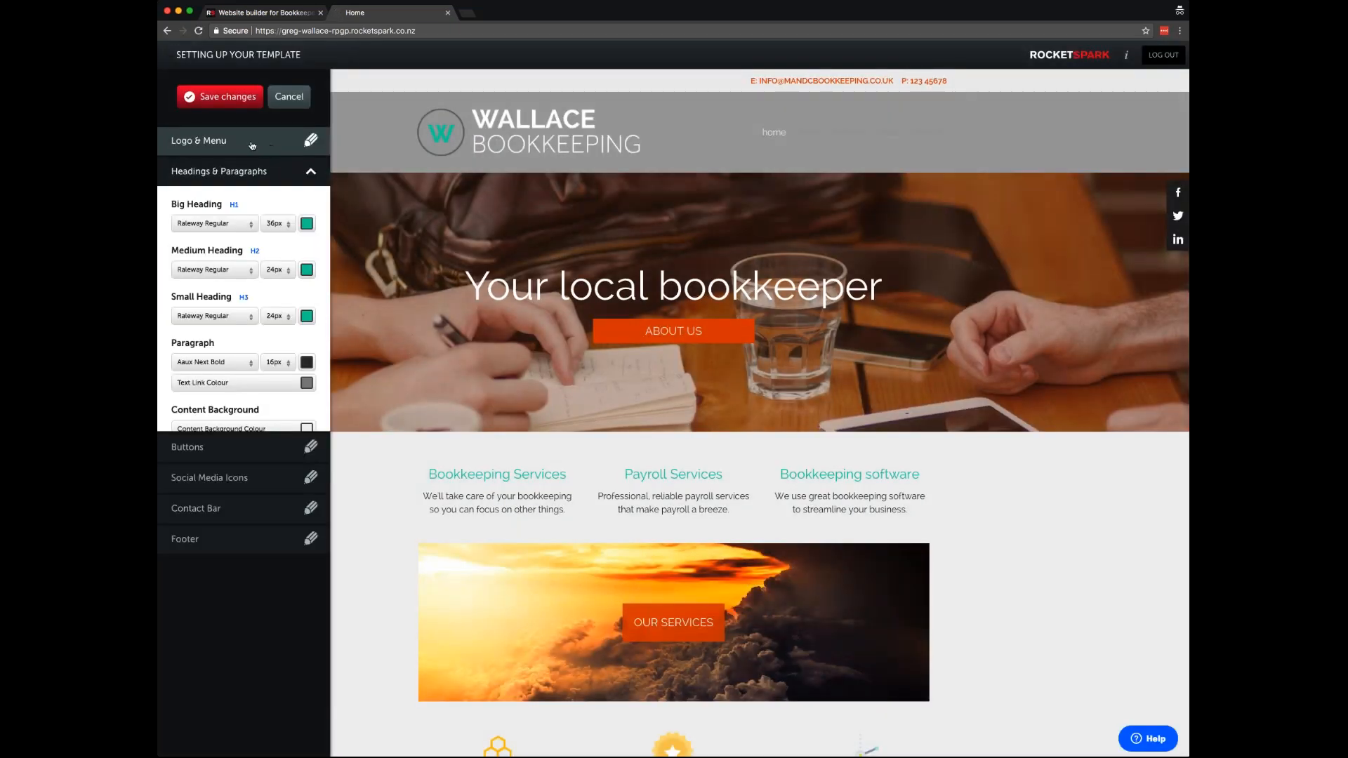
# - Make the header slightly taller and set the menu text to near-white
pyautogui.click(252, 144)
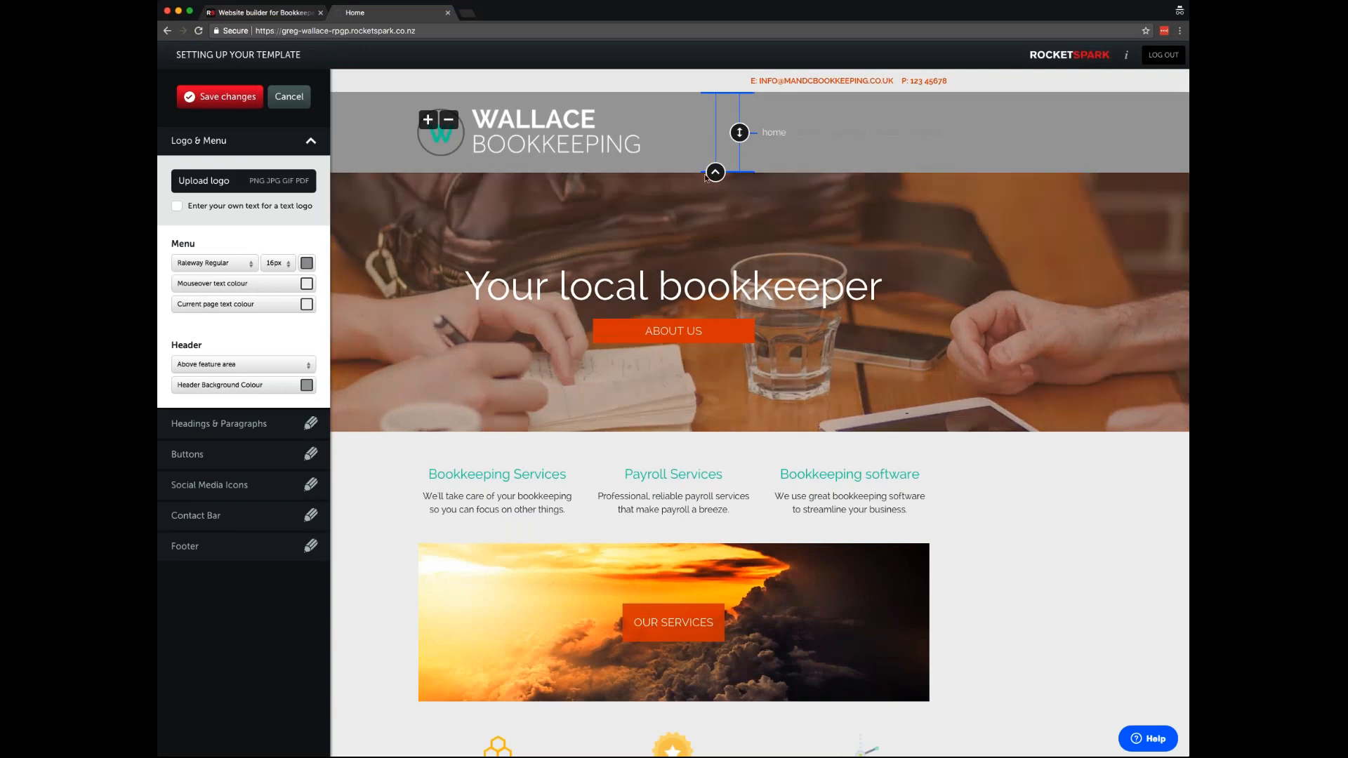
pyautogui.moveTo(714, 173); pyautogui.dragTo(740, 133)
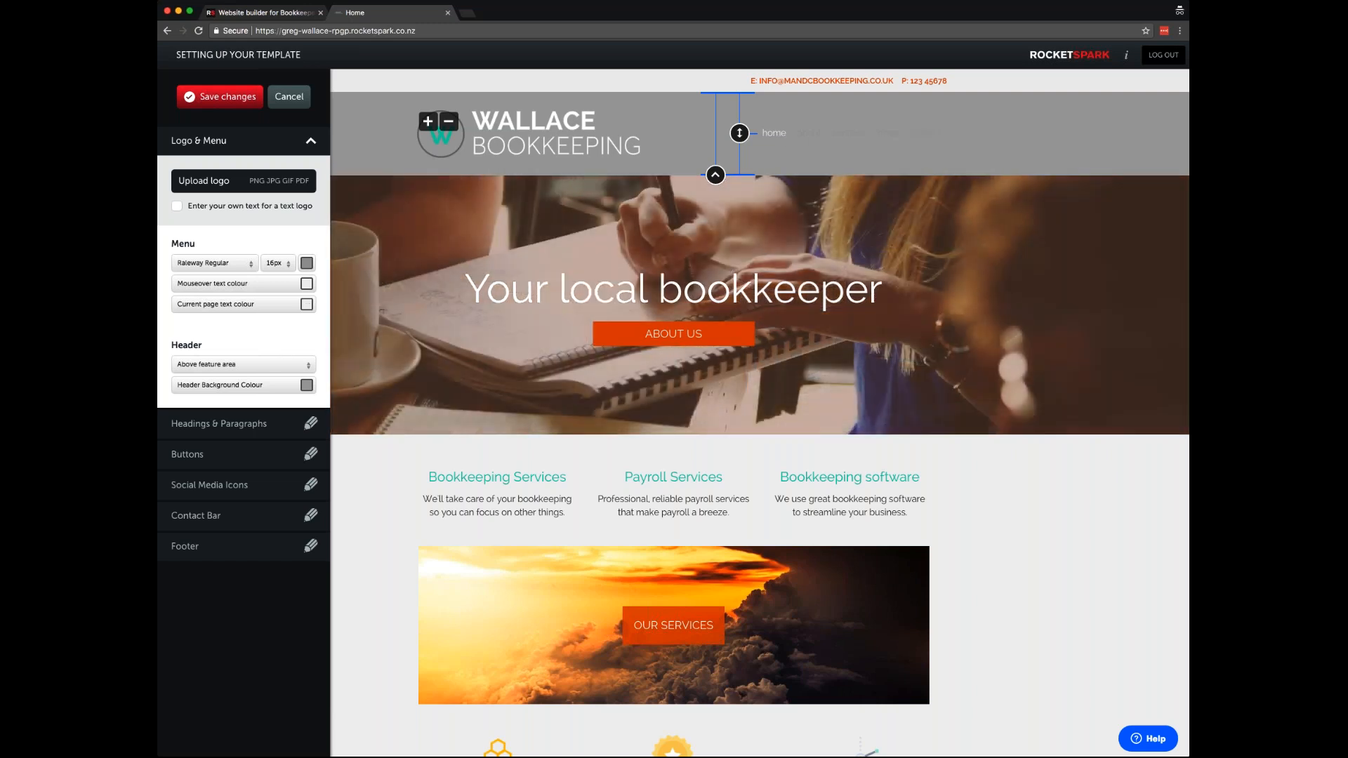
pyautogui.click(306, 264)
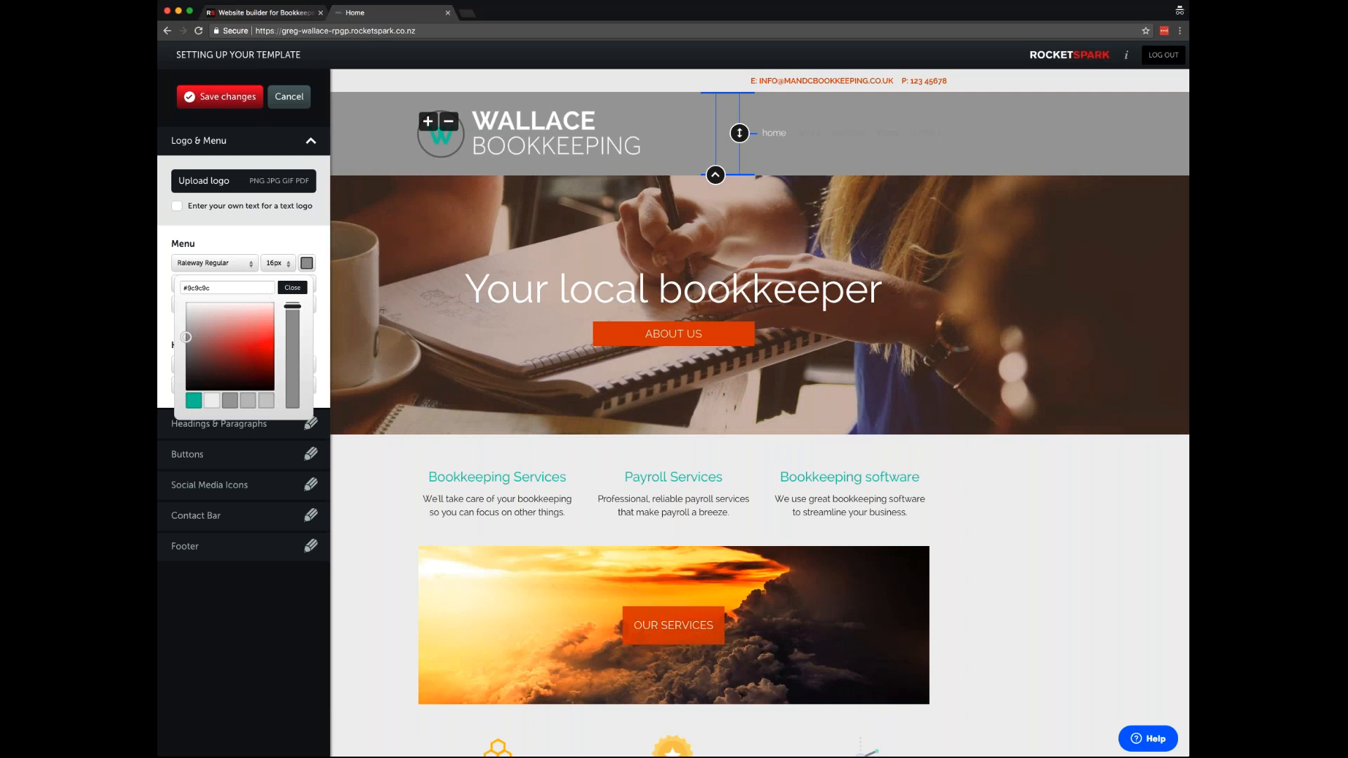
pyautogui.click(211, 401)
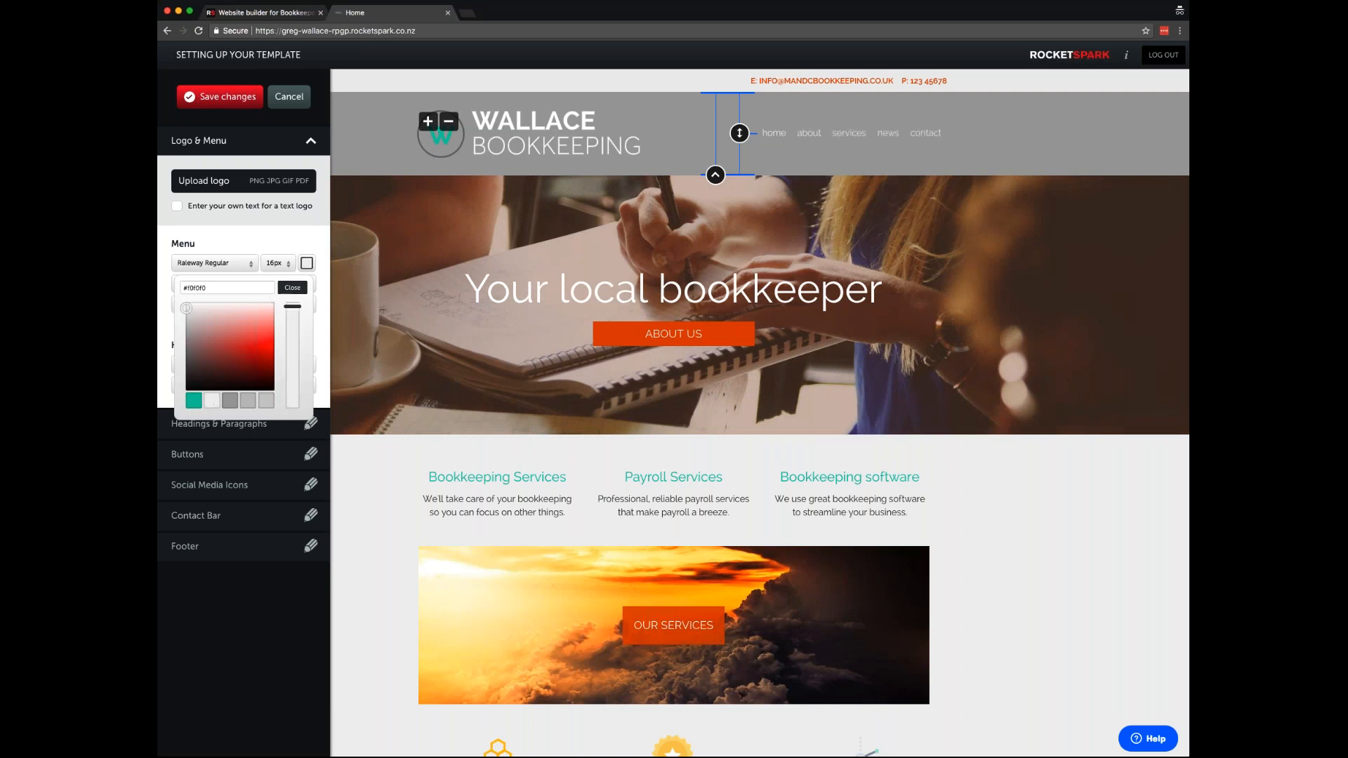
pyautogui.click(297, 288)
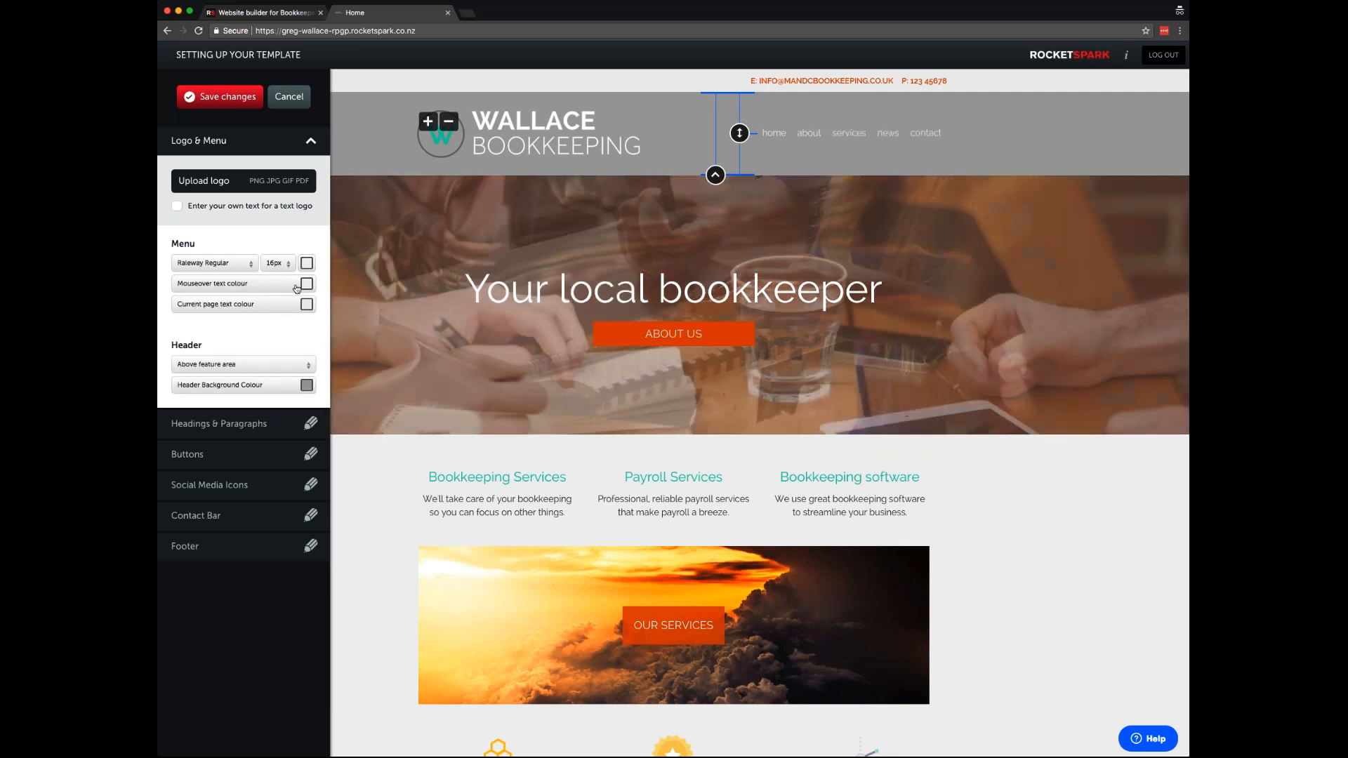
# - Set the menu mouseover text colour to teal #12c8a4
pyautogui.click(306, 304)
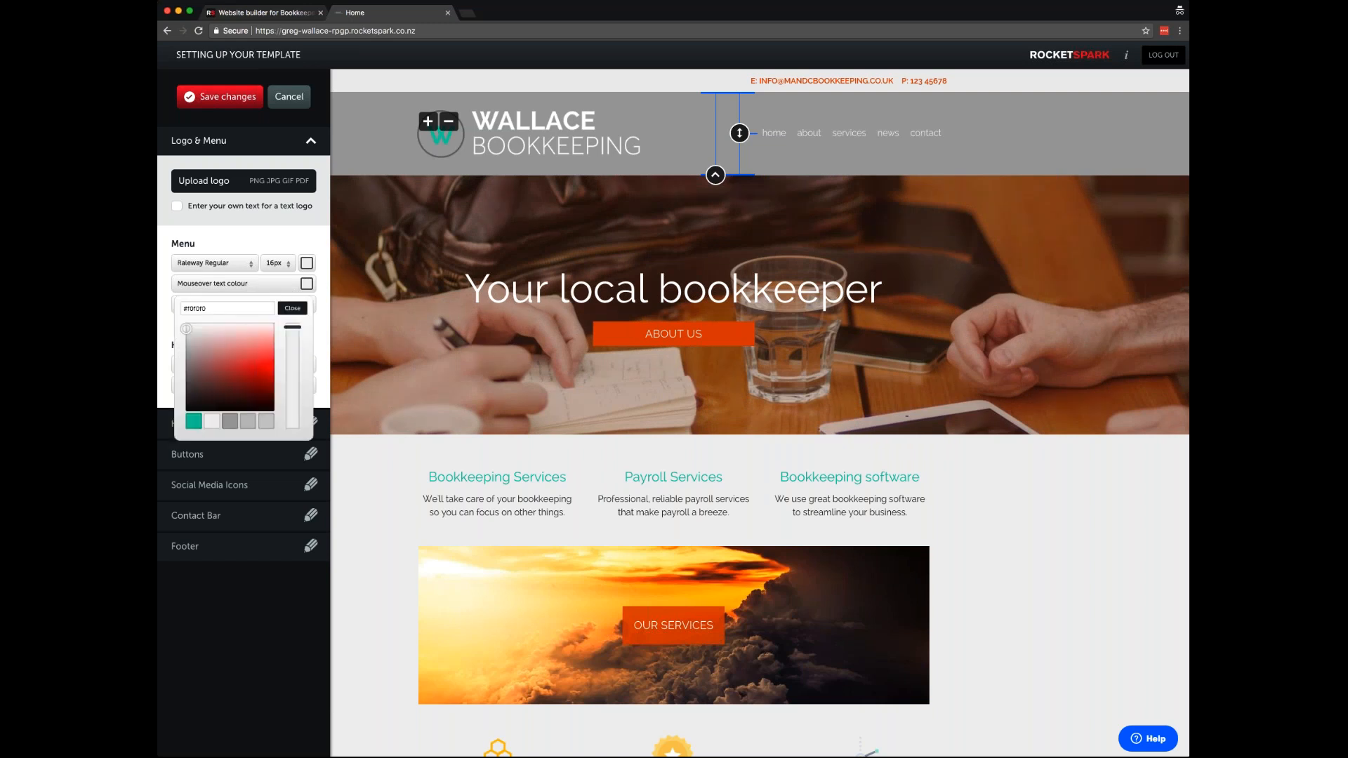
pyautogui.click(197, 423)
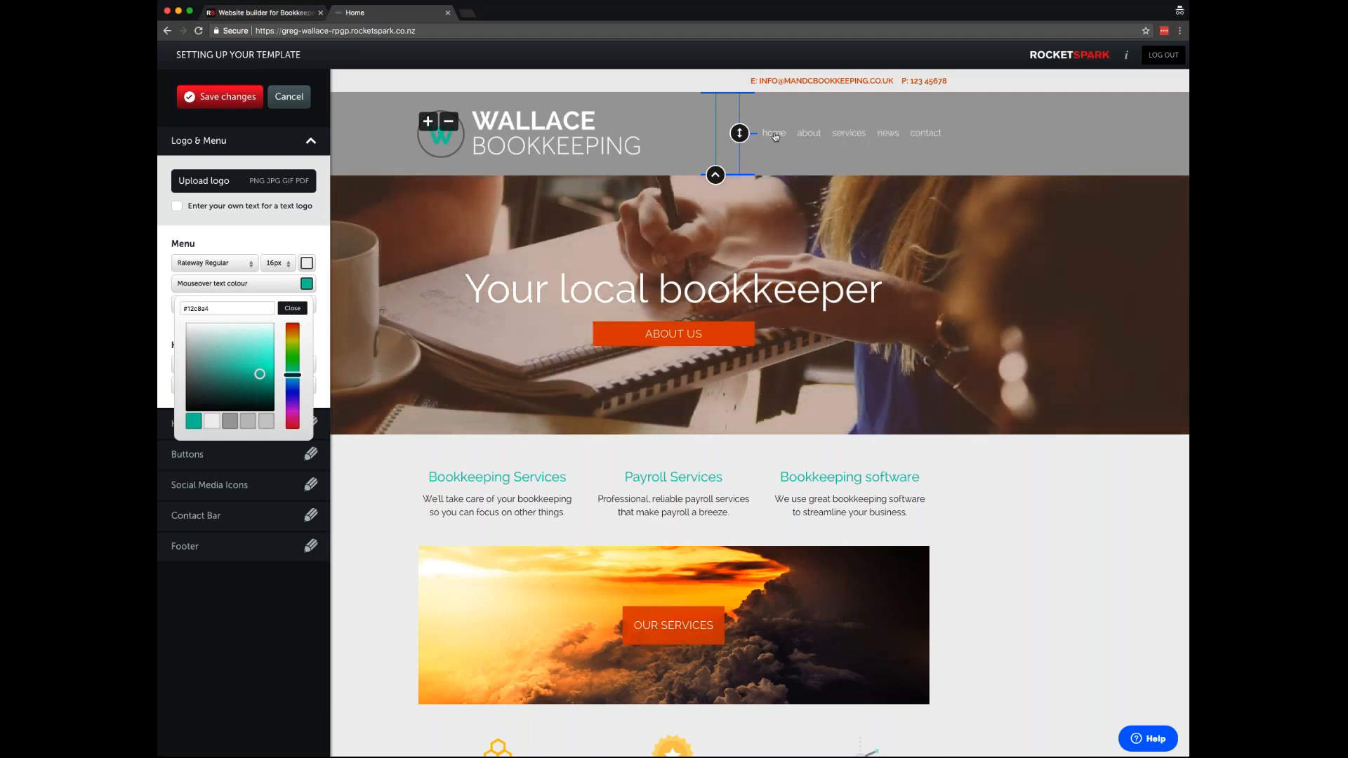
pyautogui.click(292, 309)
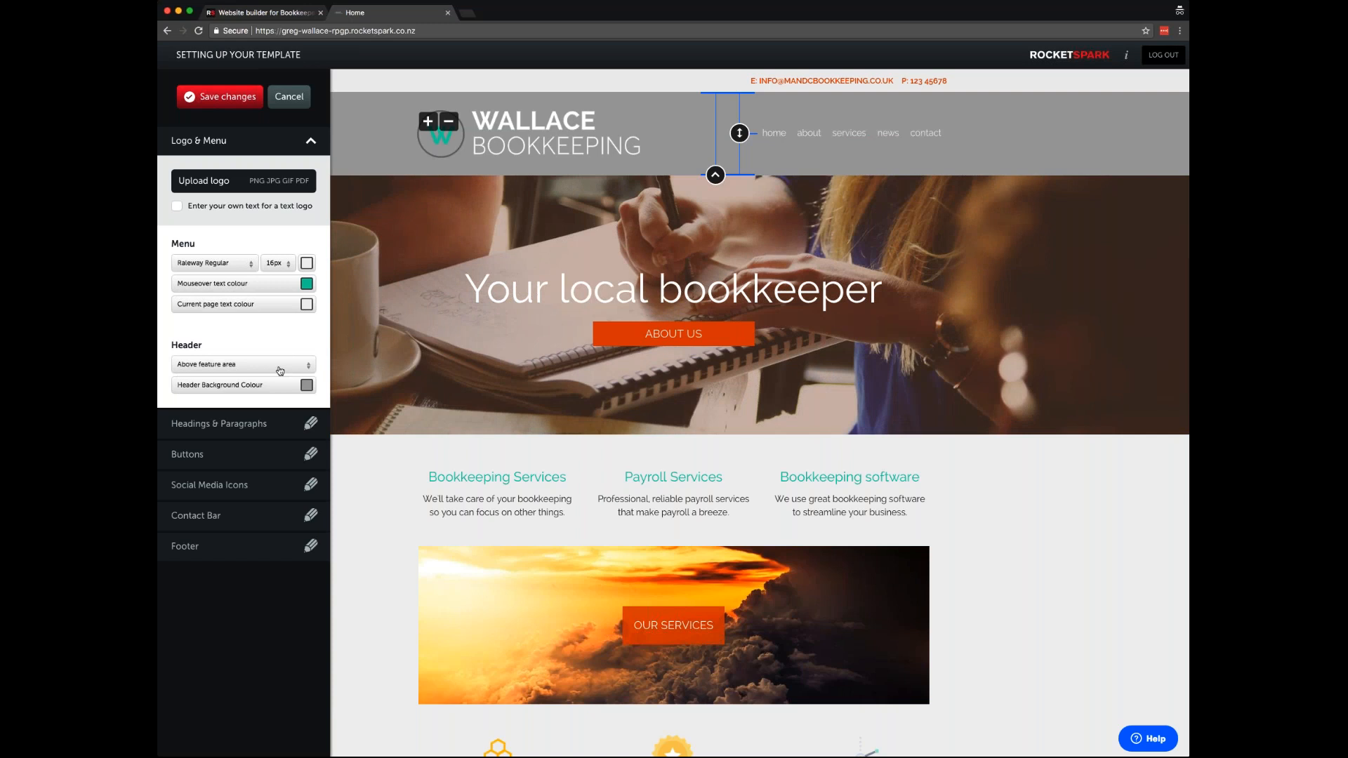
# - Set header position to Overlay feature area with a gradient background, then expand Headings & Paragraphs
pyautogui.click(279, 365)
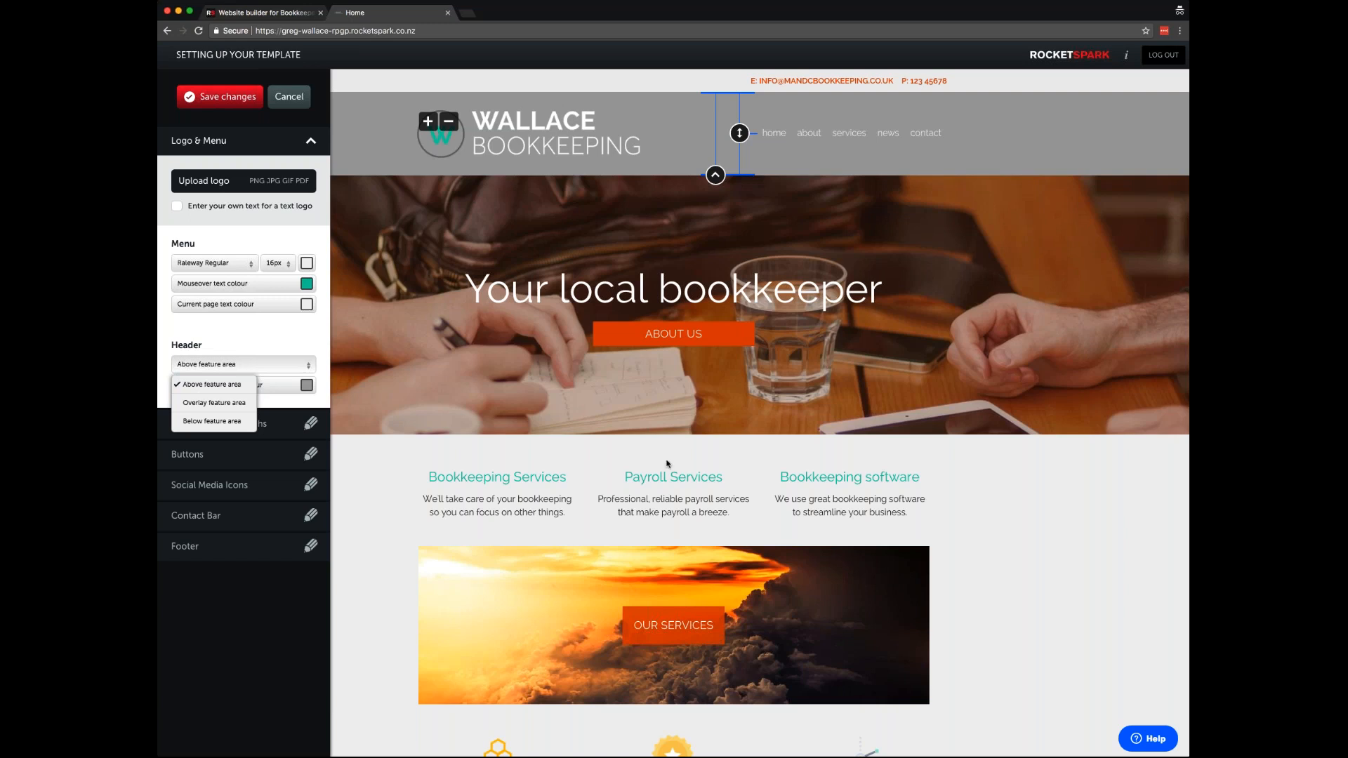
pyautogui.click(212, 420)
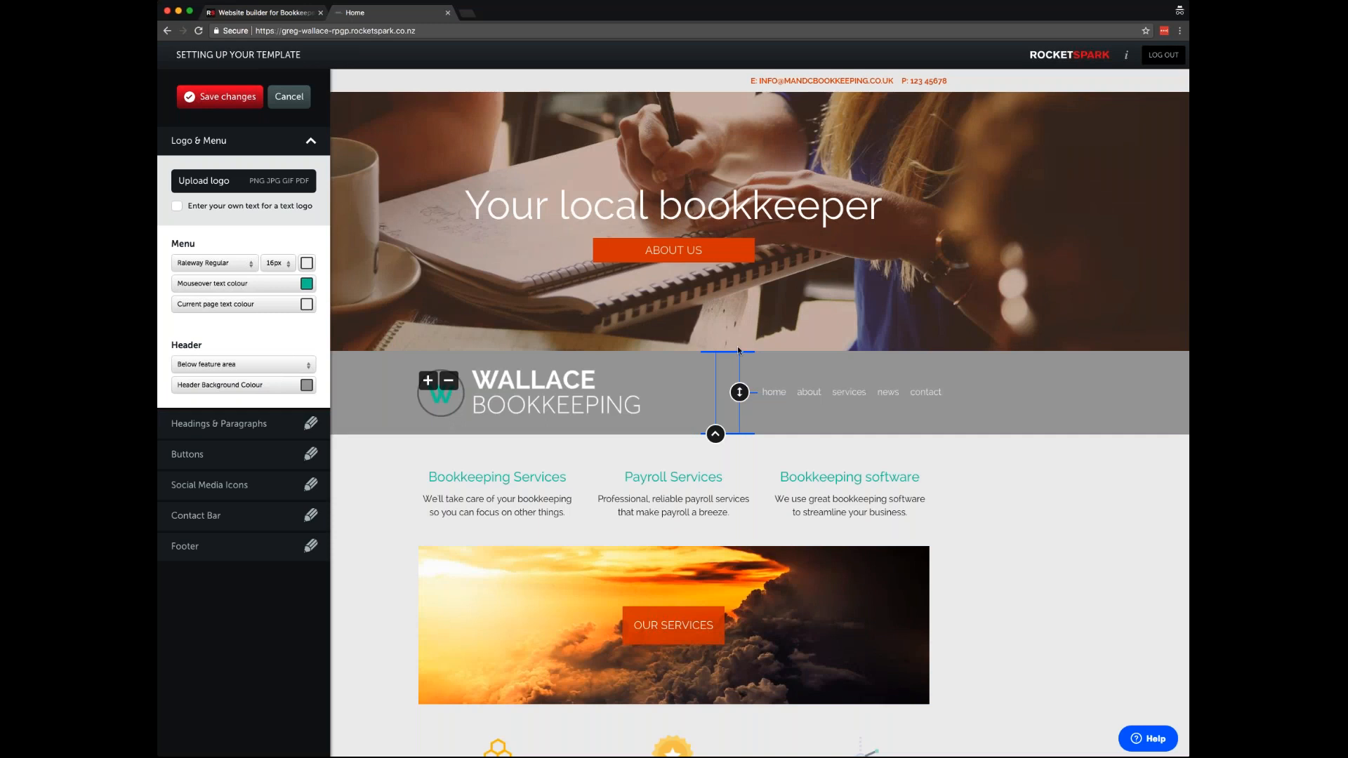
pyautogui.click(267, 365)
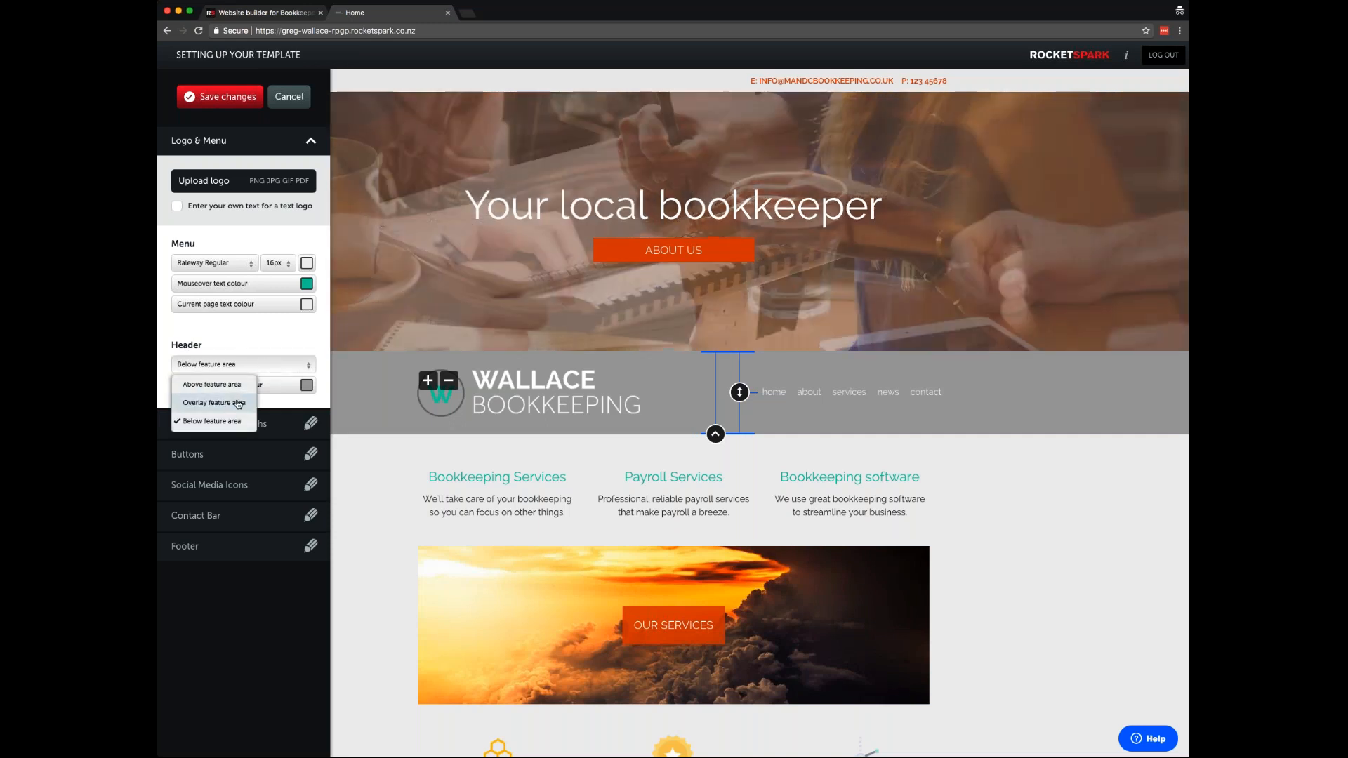
pyautogui.click(211, 401)
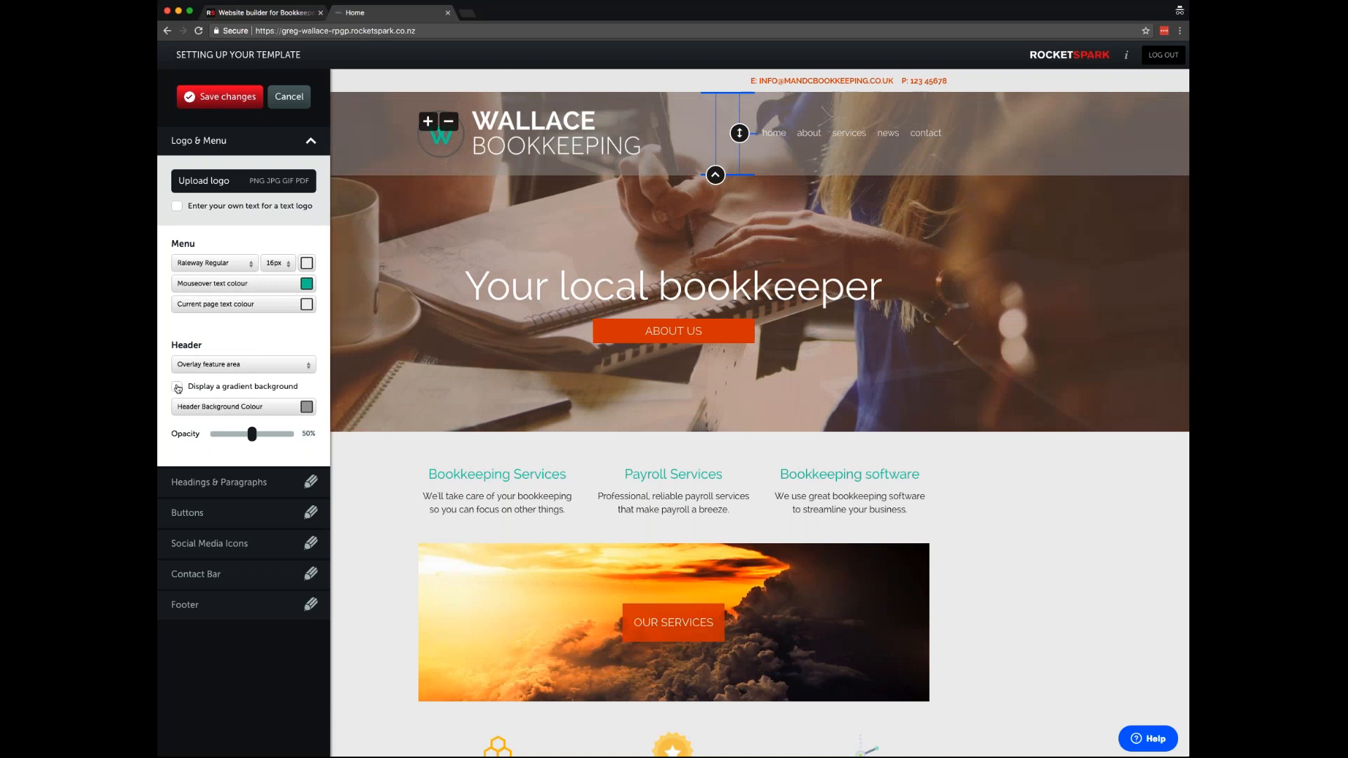
pyautogui.click(177, 387)
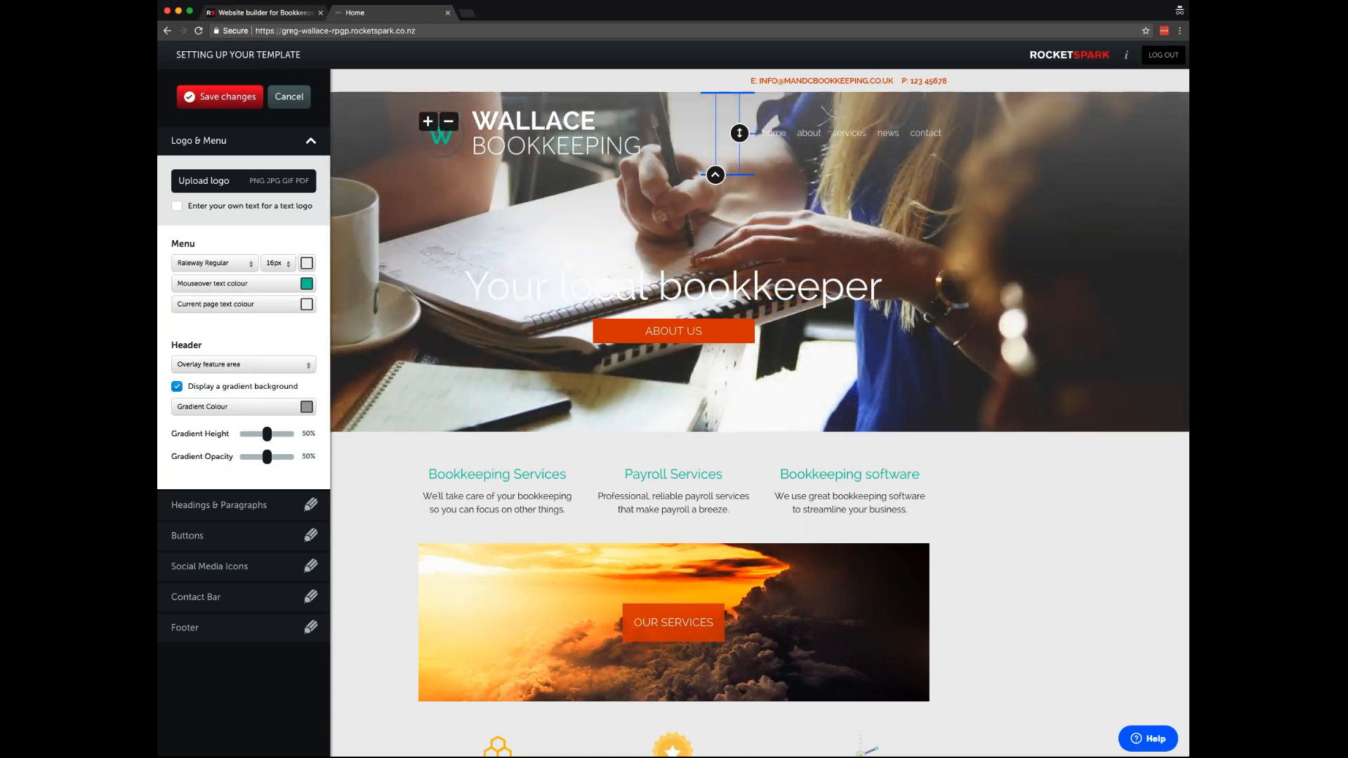
pyautogui.click(257, 507)
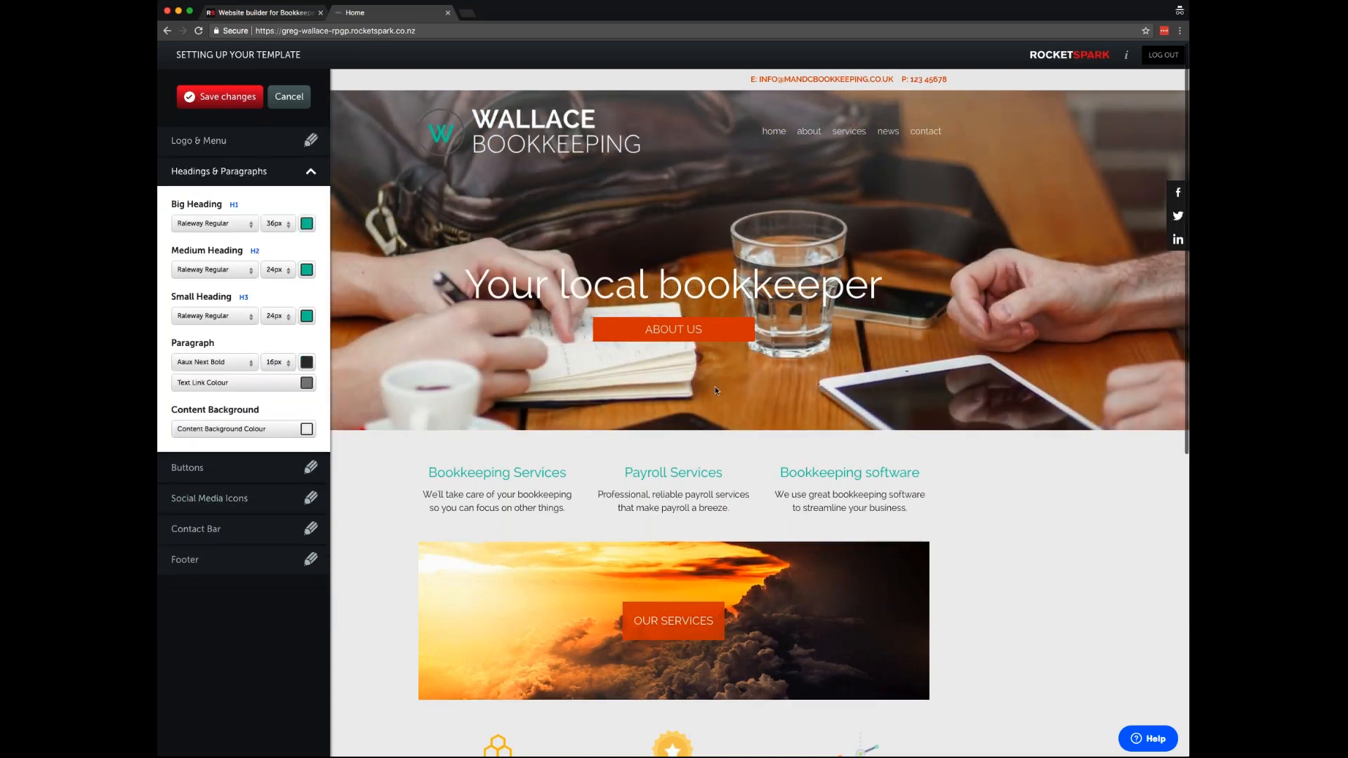
# - Set Big, Medium and Small headings to Proxima Soft Regular
pyautogui.scroll(-3, 714, 391)
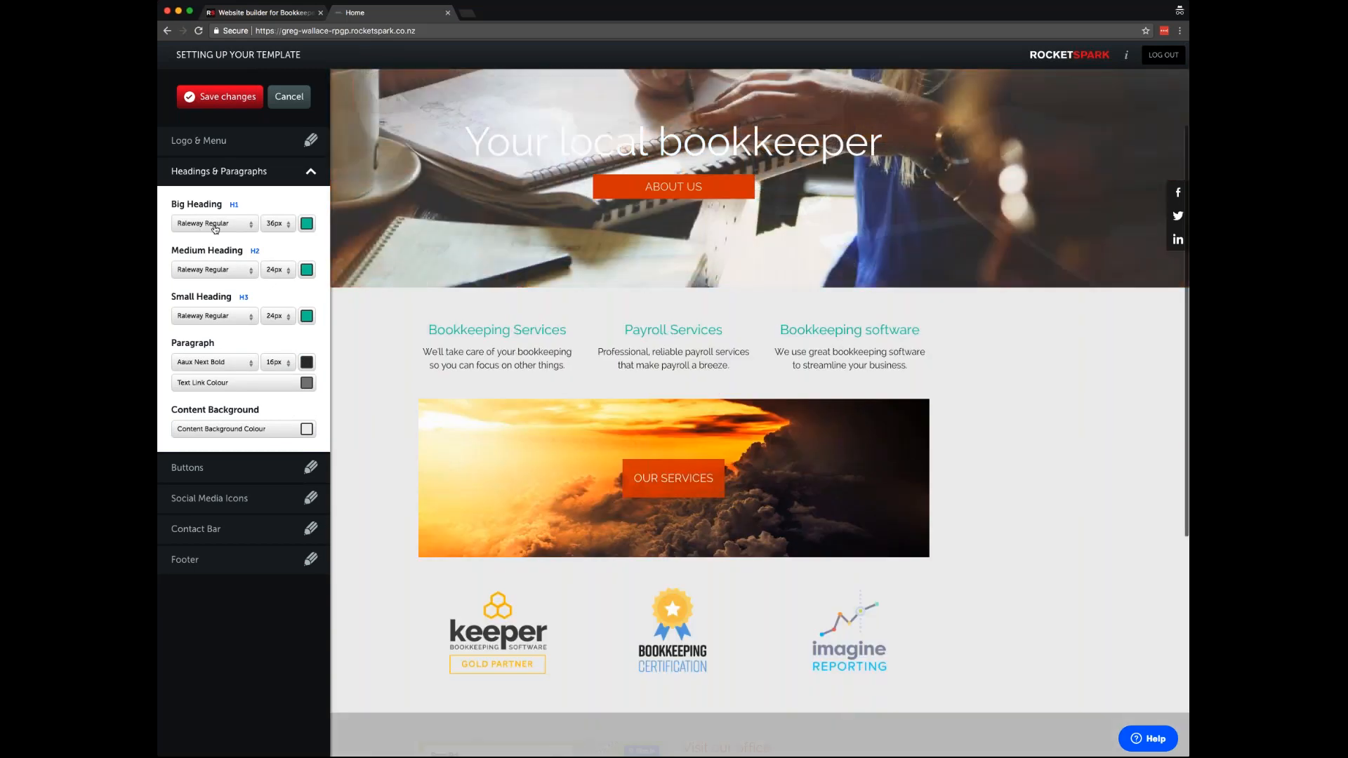
pyautogui.click(215, 225)
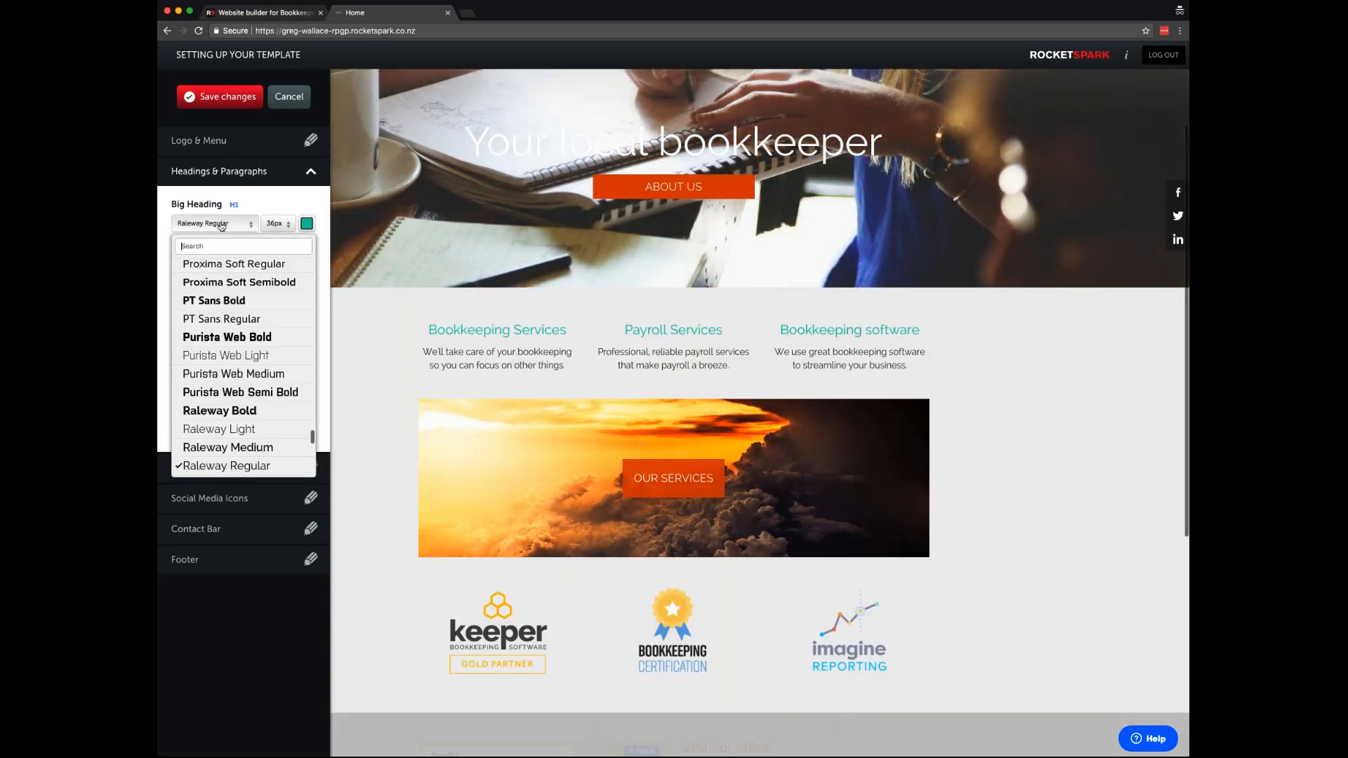
pyautogui.click(230, 268)
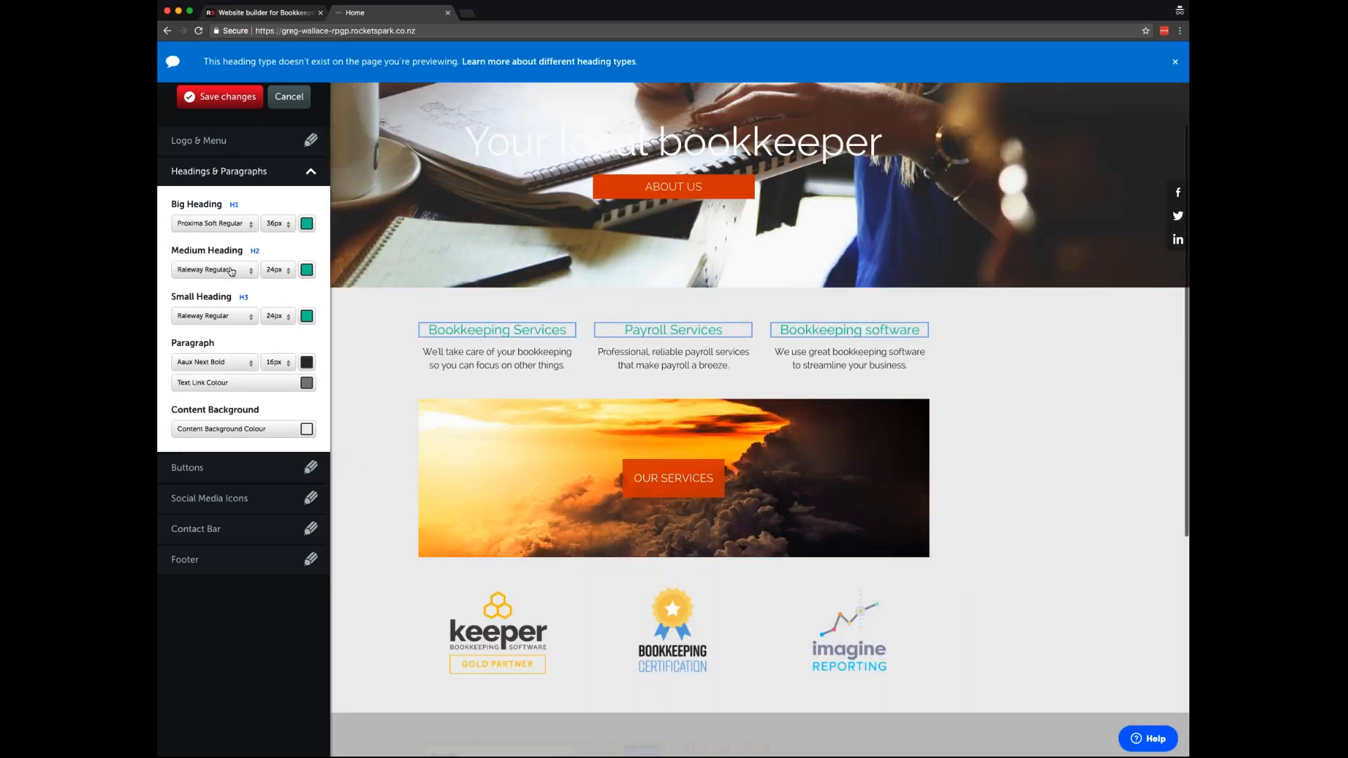
pyautogui.click(233, 271)
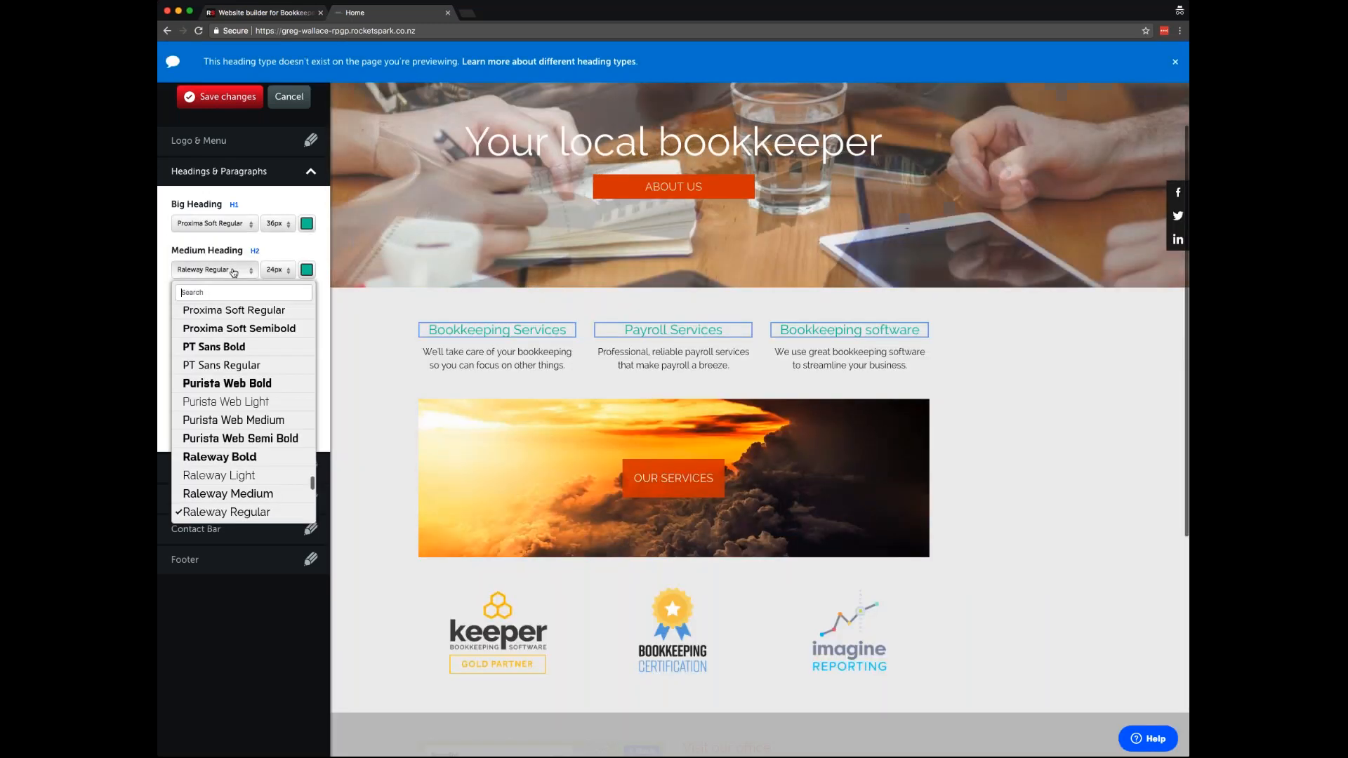
pyautogui.click(247, 316)
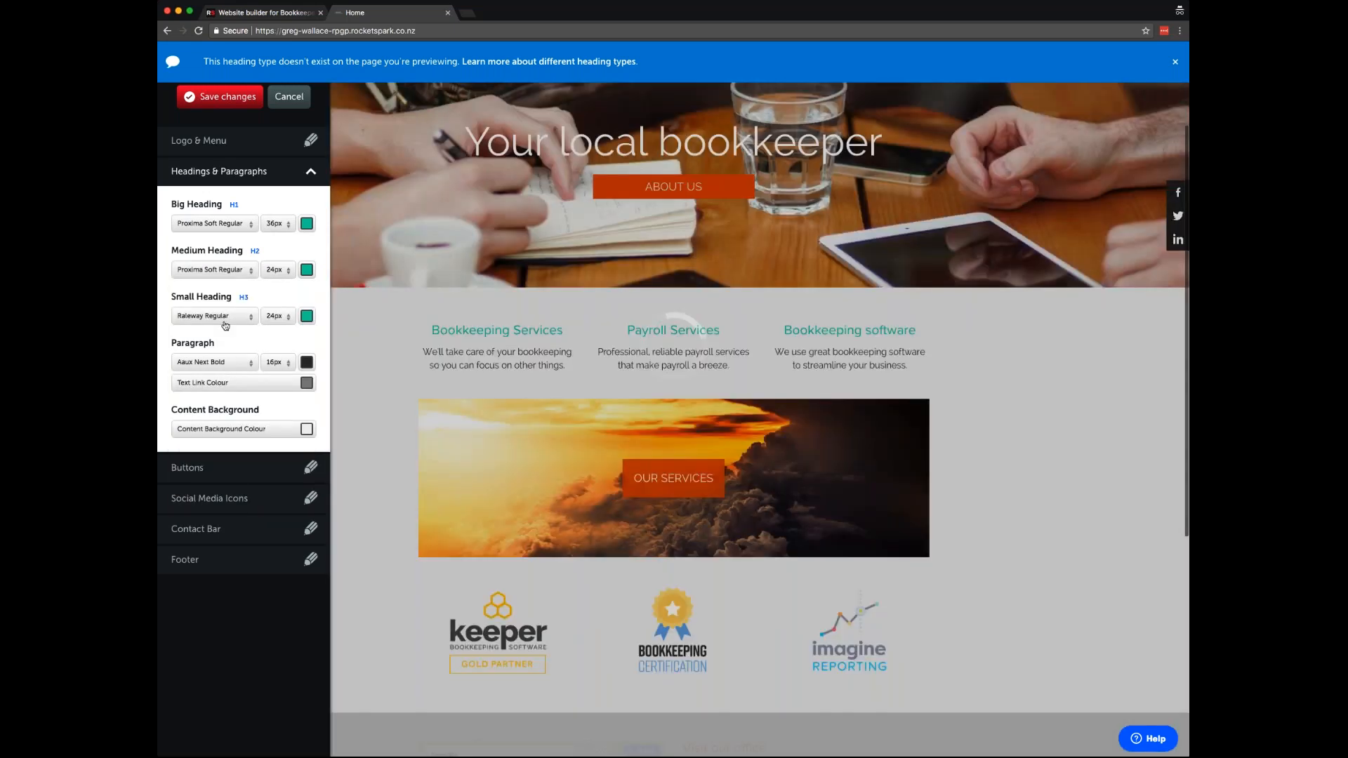
pyautogui.click(223, 316)
pyautogui.click(229, 360)
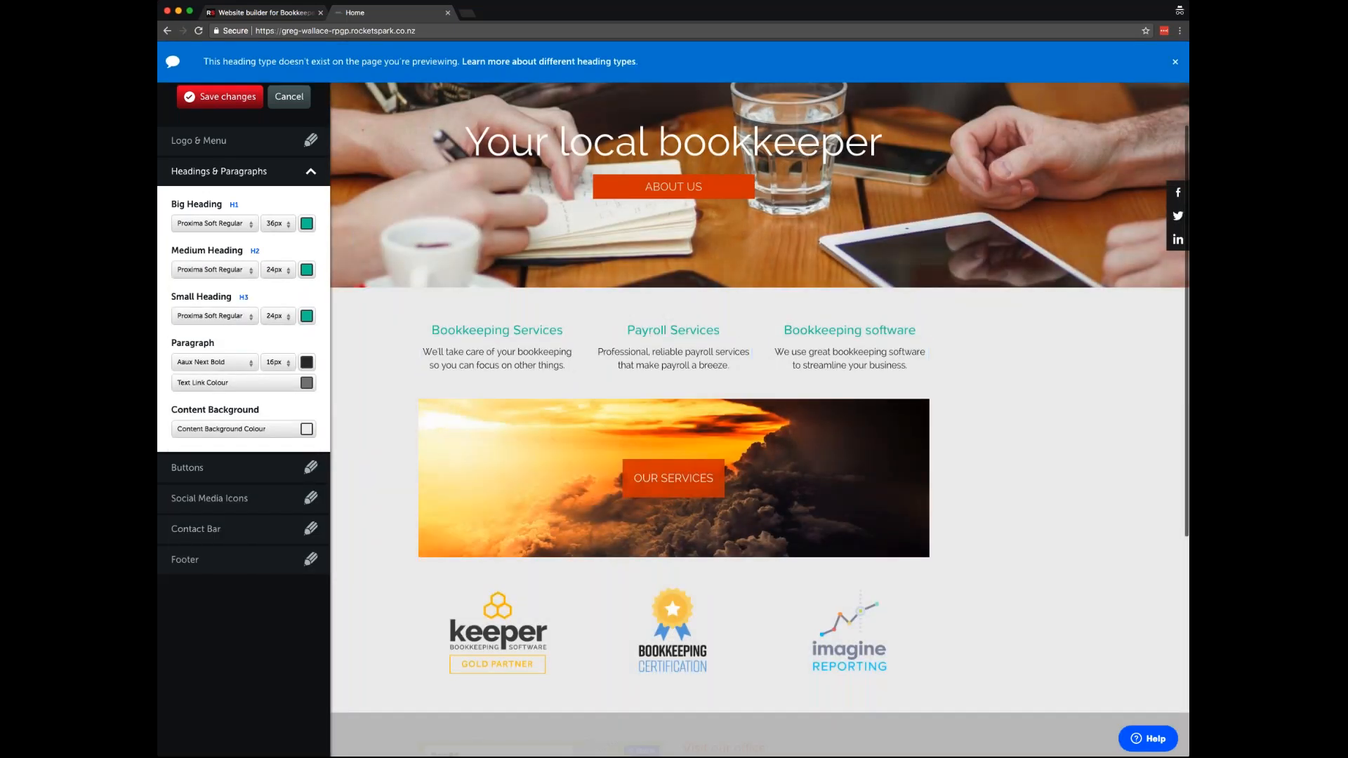
# - Set paragraph text to Aaux Next Light at 18px
pyautogui.click(232, 363)
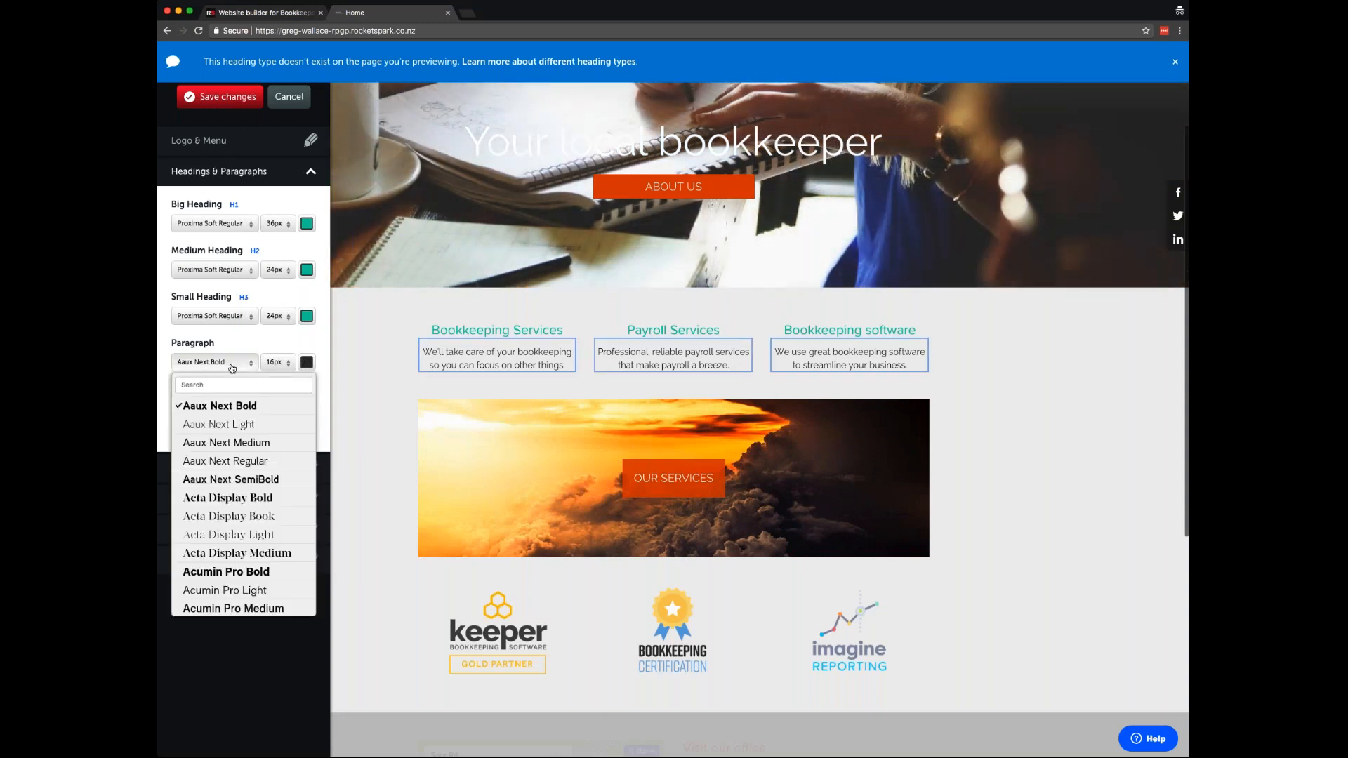
pyautogui.click(227, 427)
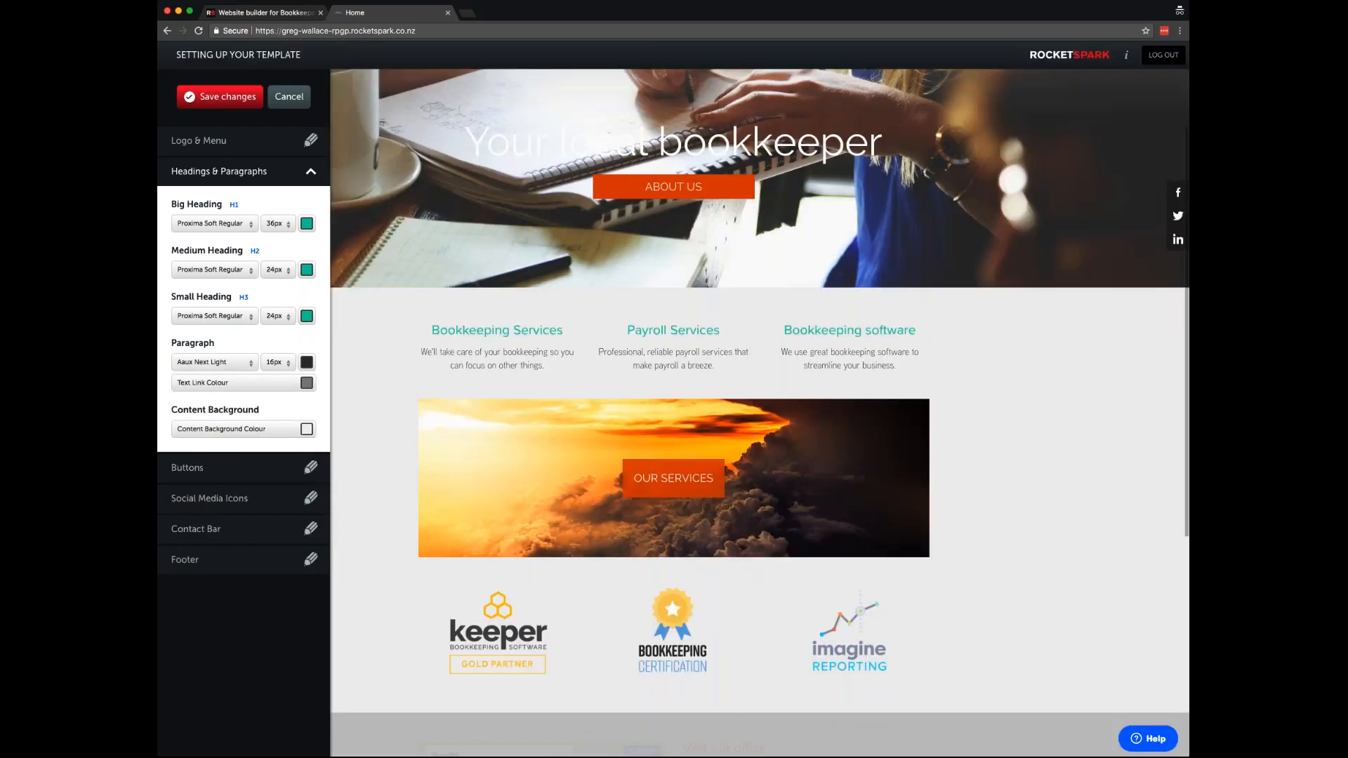
pyautogui.click(278, 363)
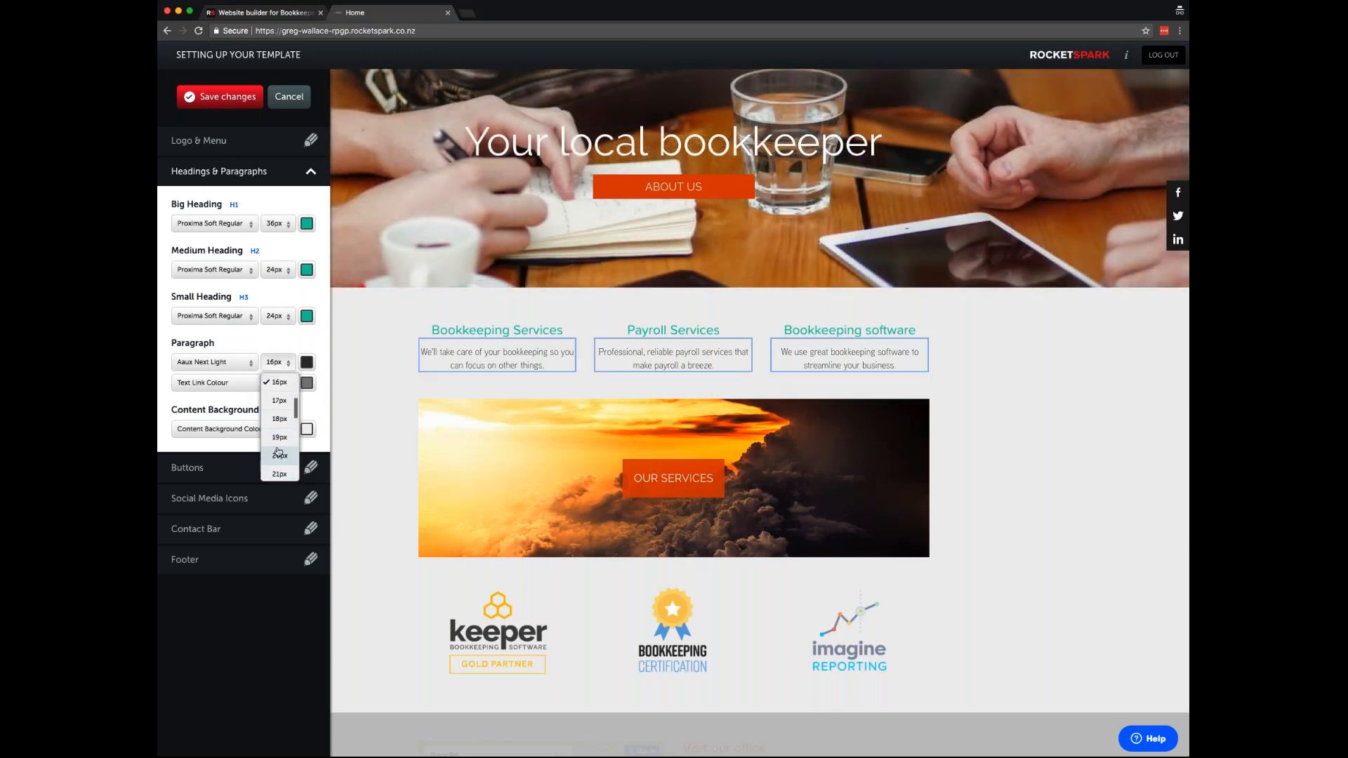
pyautogui.click(279, 457)
pyautogui.click(277, 362)
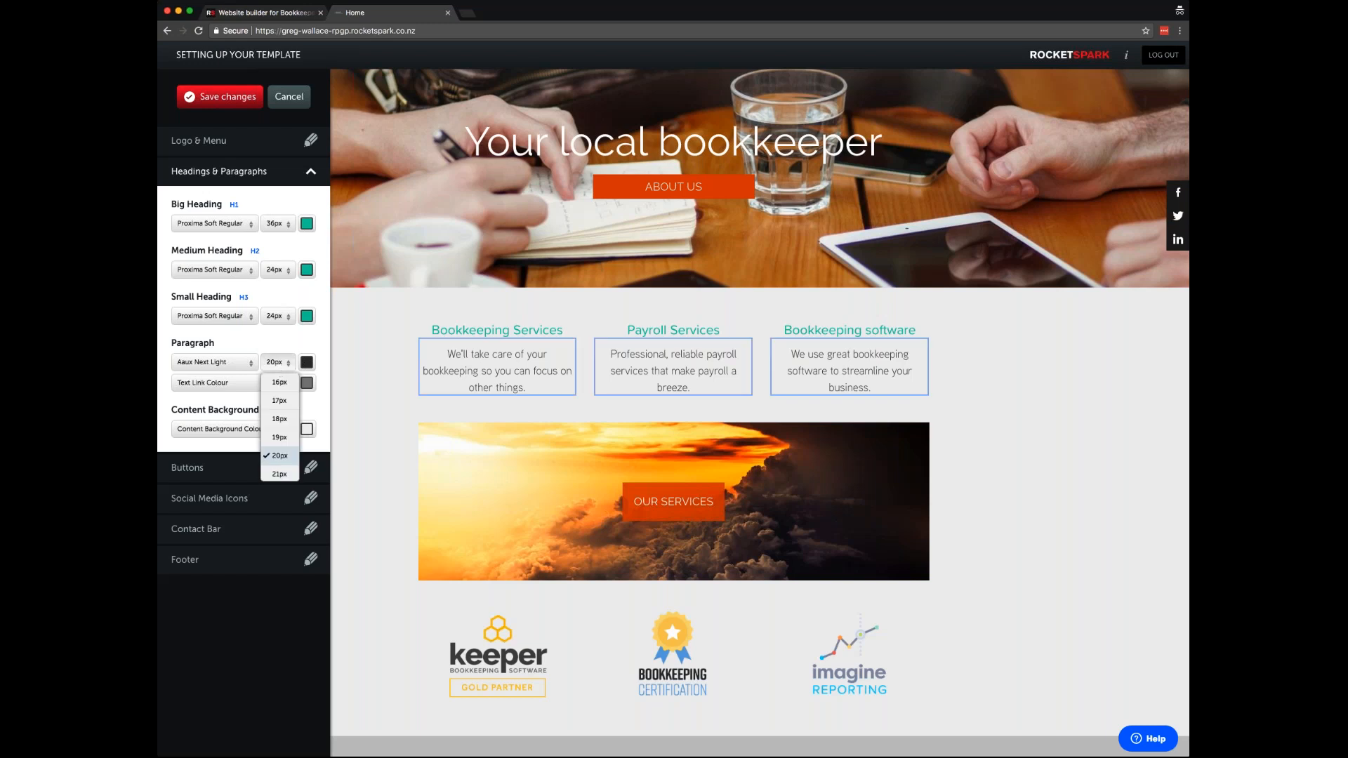
pyautogui.click(285, 420)
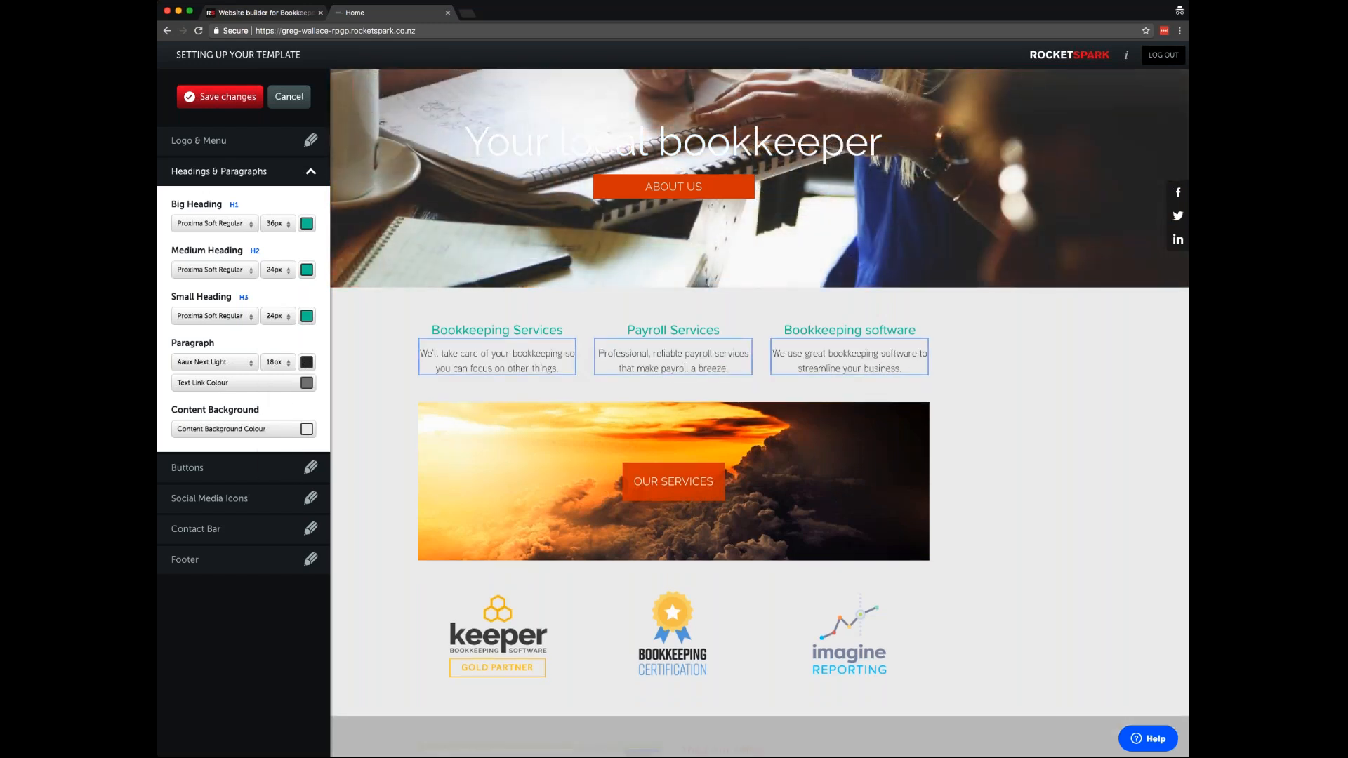
pyautogui.click(246, 432)
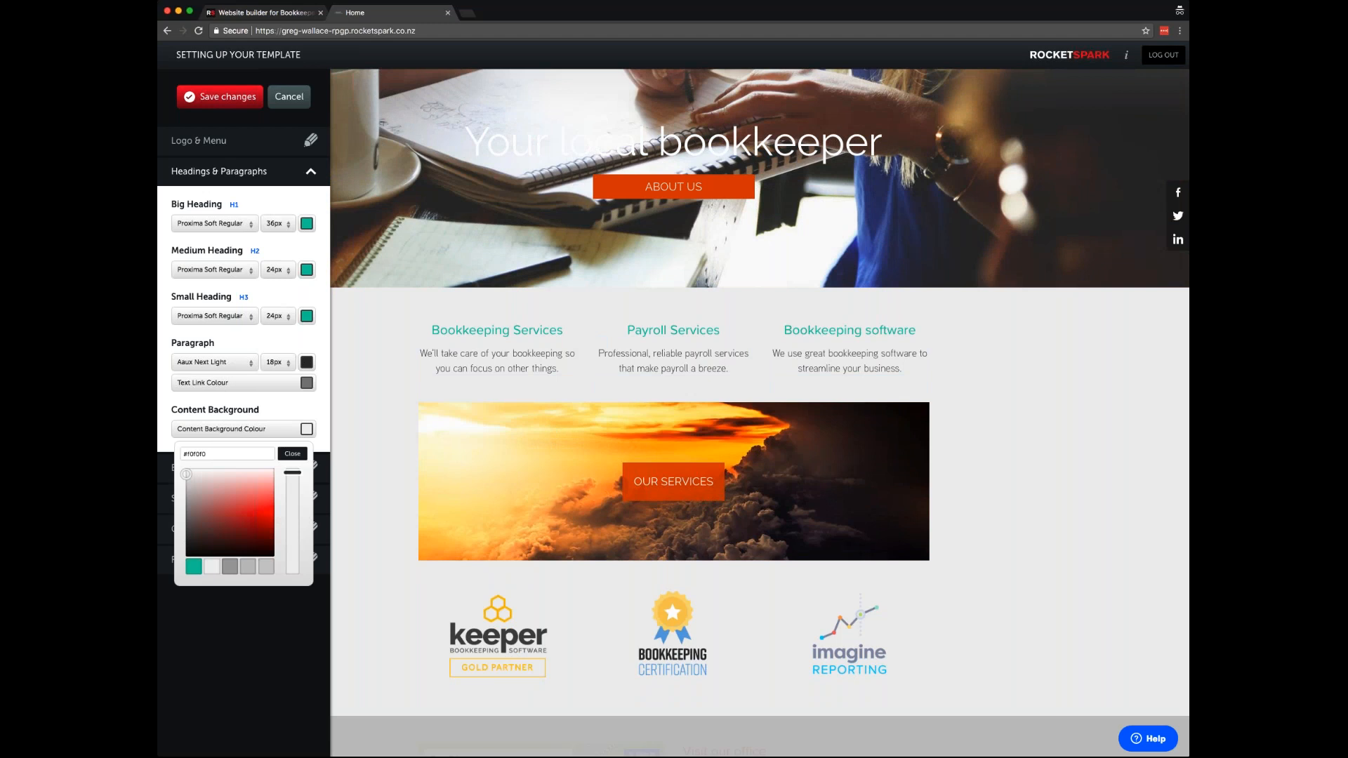
# - Try teal and grey swatches, then set the content background to pure white #ffffff
pyautogui.click(193, 567)
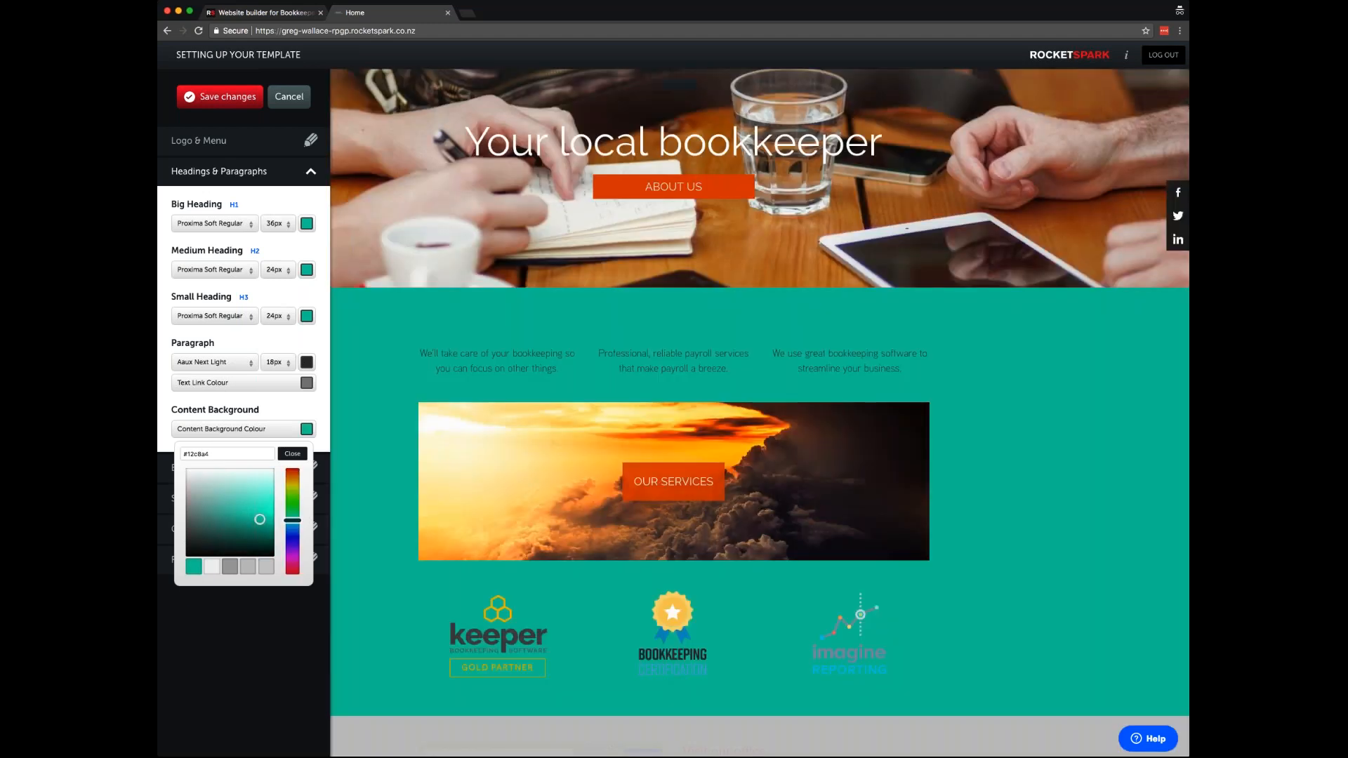
pyautogui.click(213, 568)
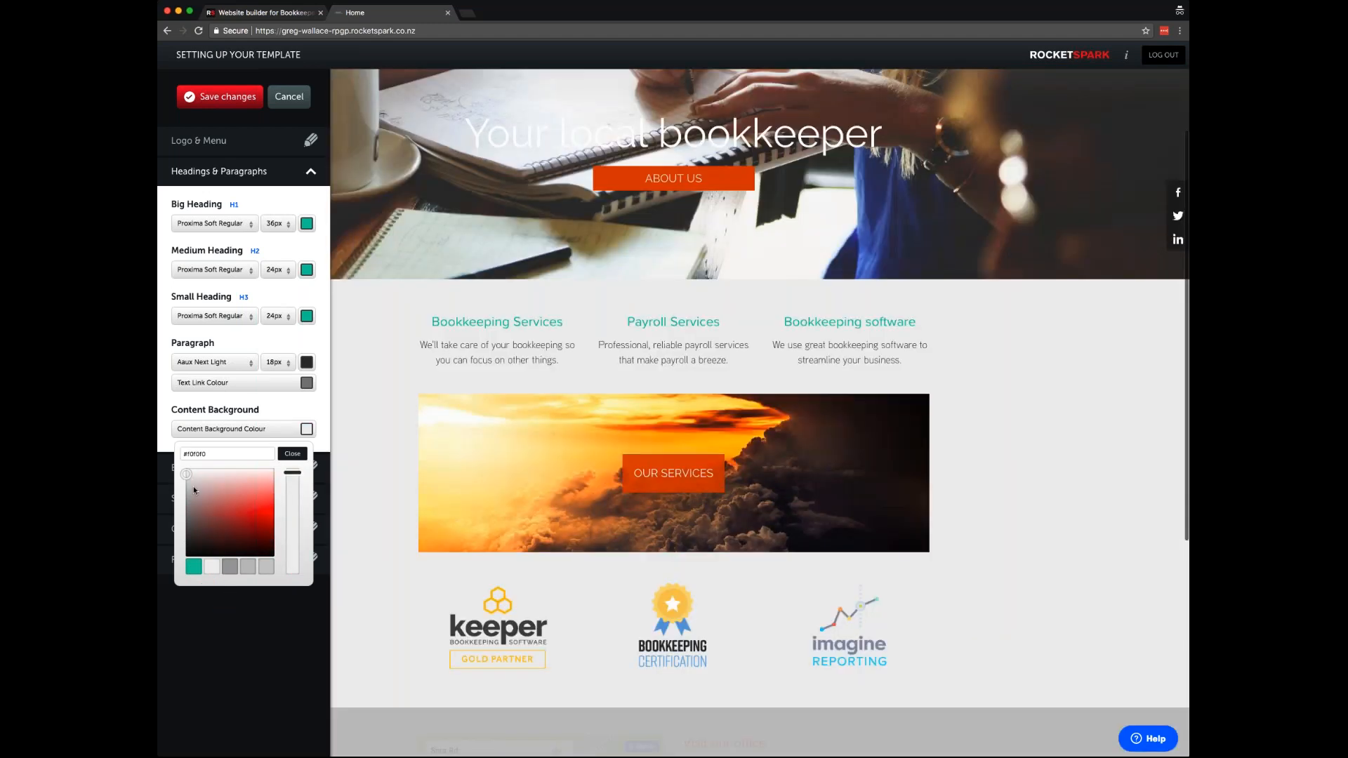
pyautogui.click(186, 469)
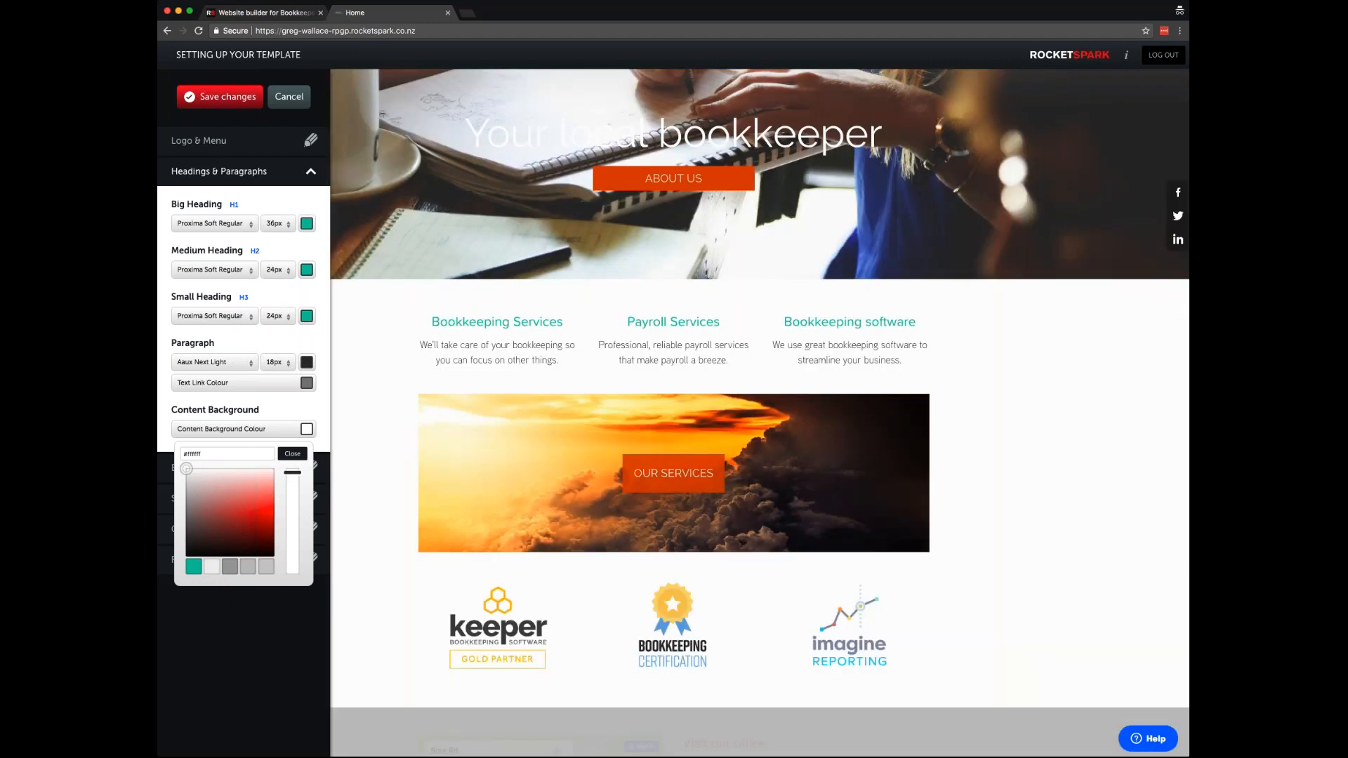
pyautogui.click(186, 486)
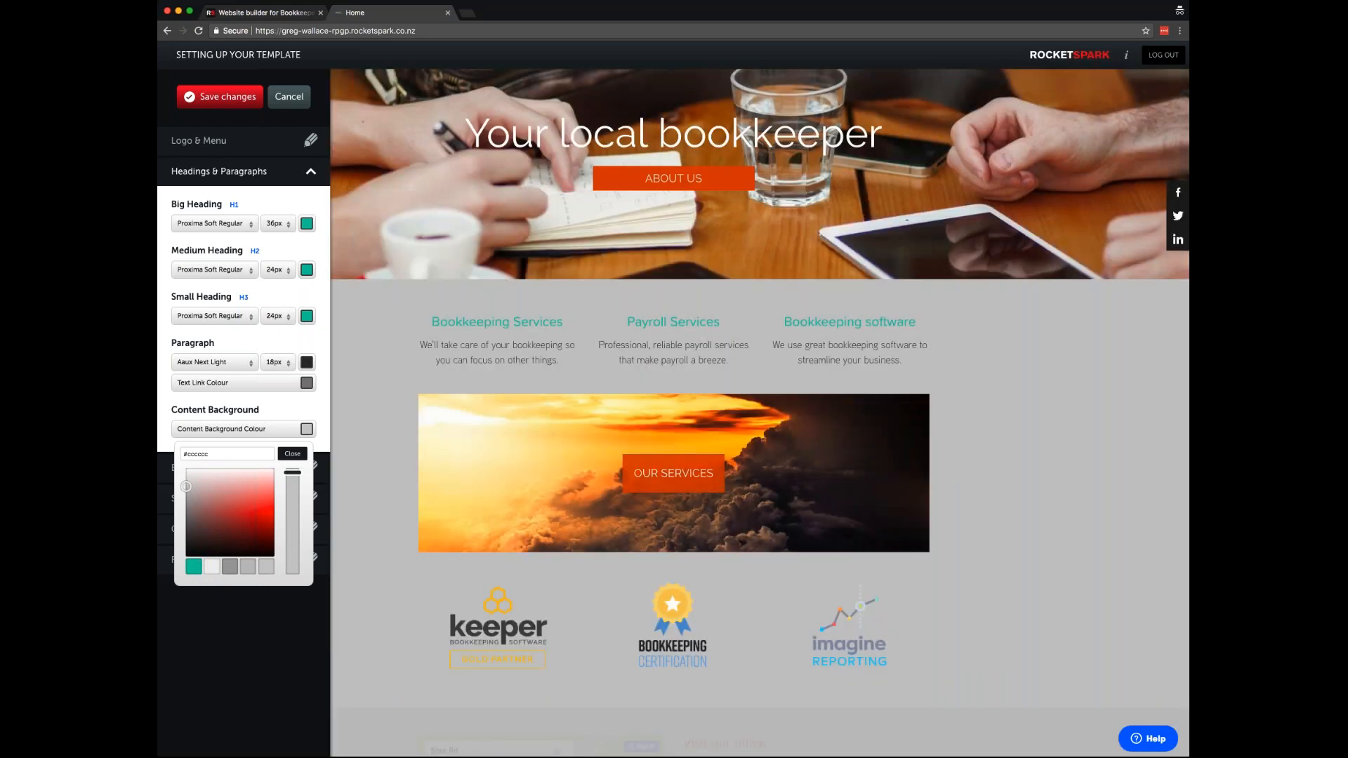
pyautogui.click(212, 568)
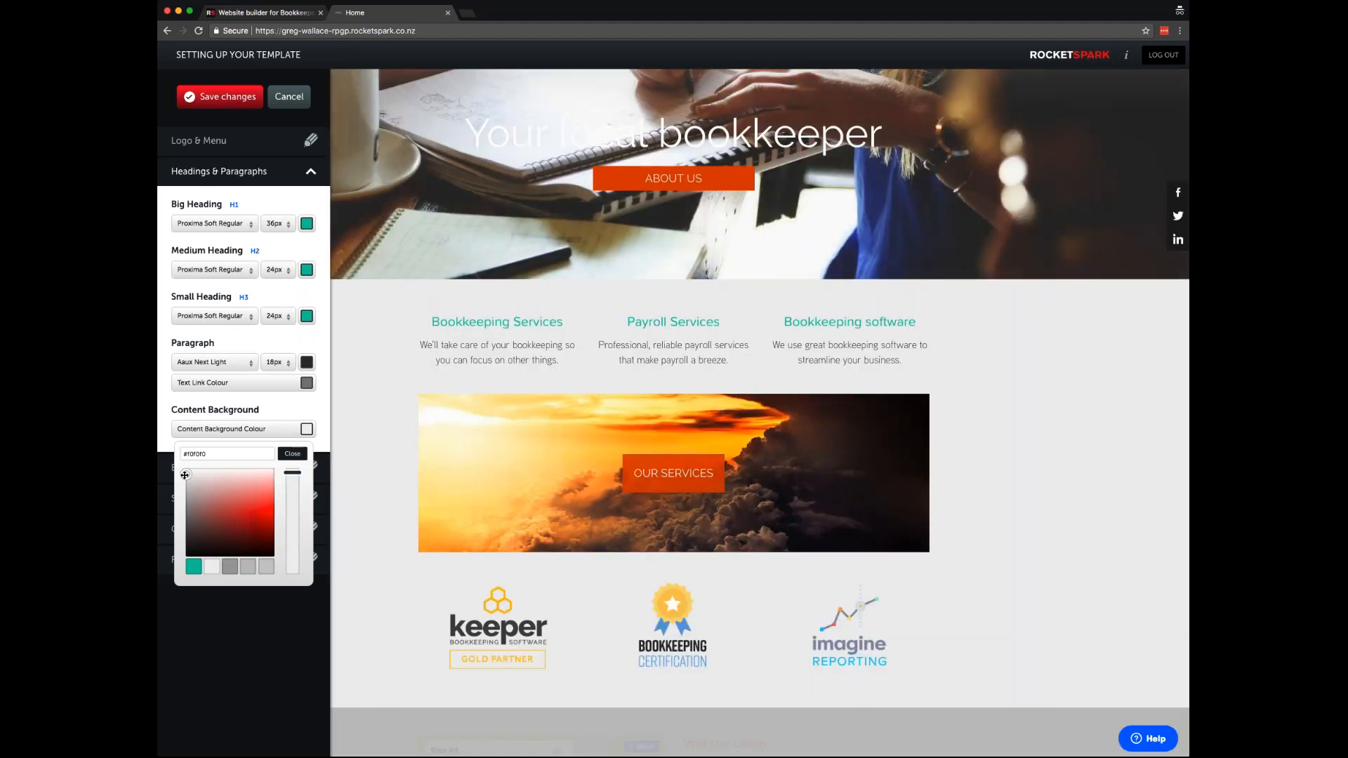
pyautogui.moveTo(185, 475); pyautogui.dragTo(186, 469)
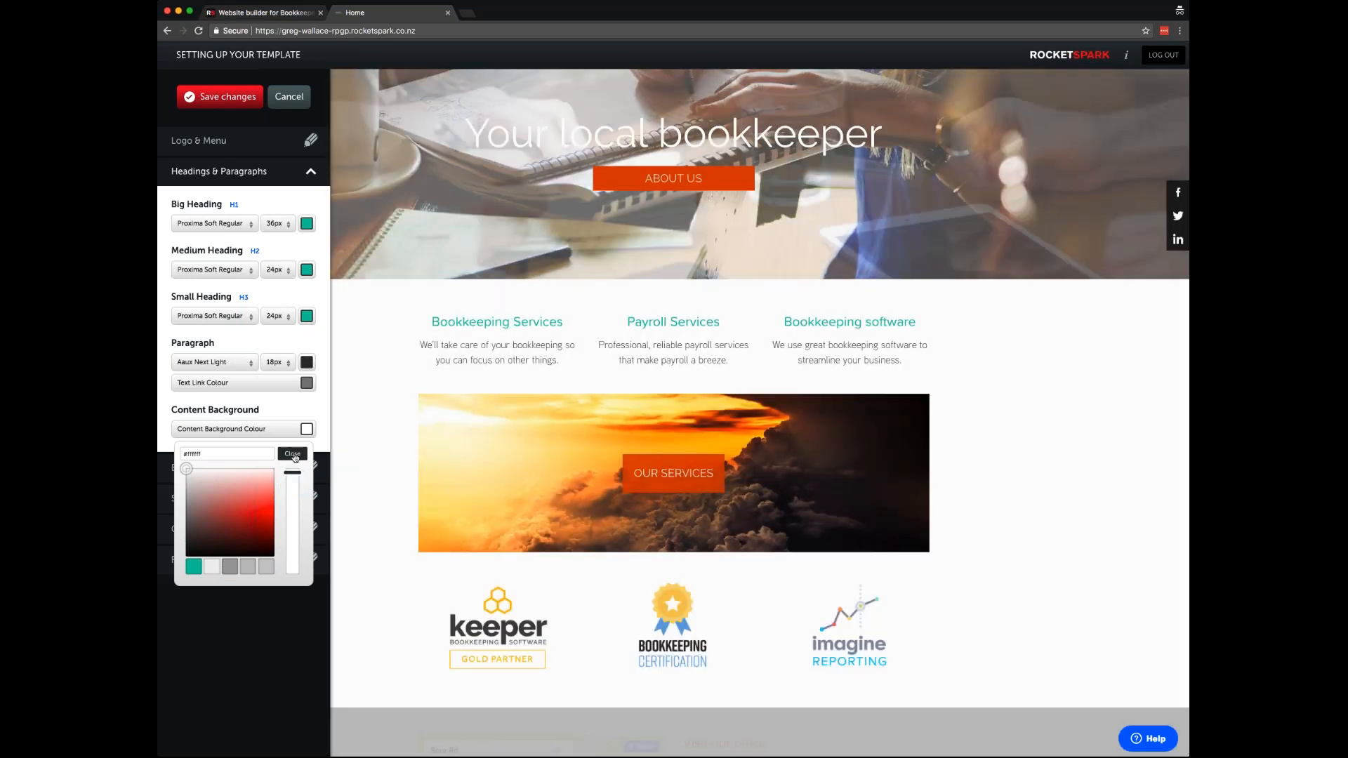
pyautogui.click(296, 456)
# - Save the template design changes
pyautogui.click(297, 464)
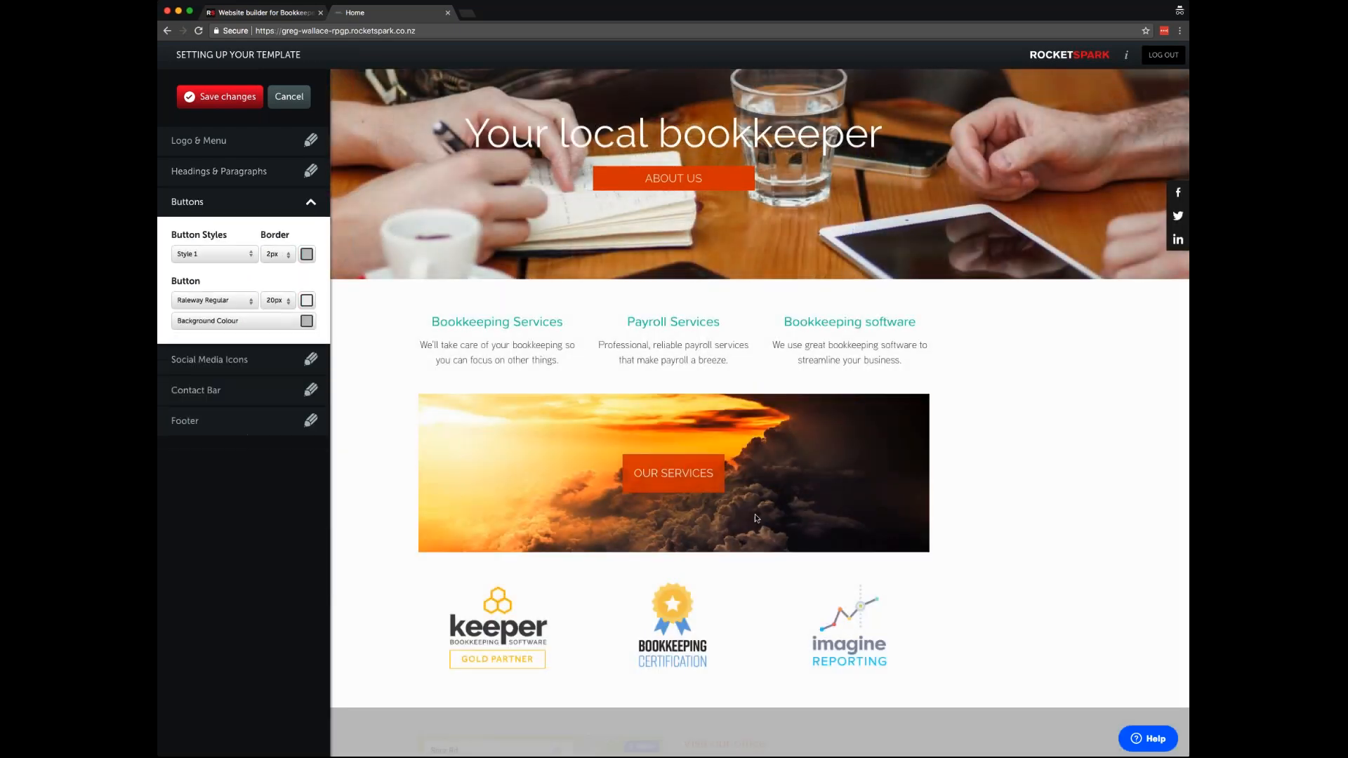
pyautogui.scroll(-4, 757, 520)
pyautogui.scroll(5, 757, 520)
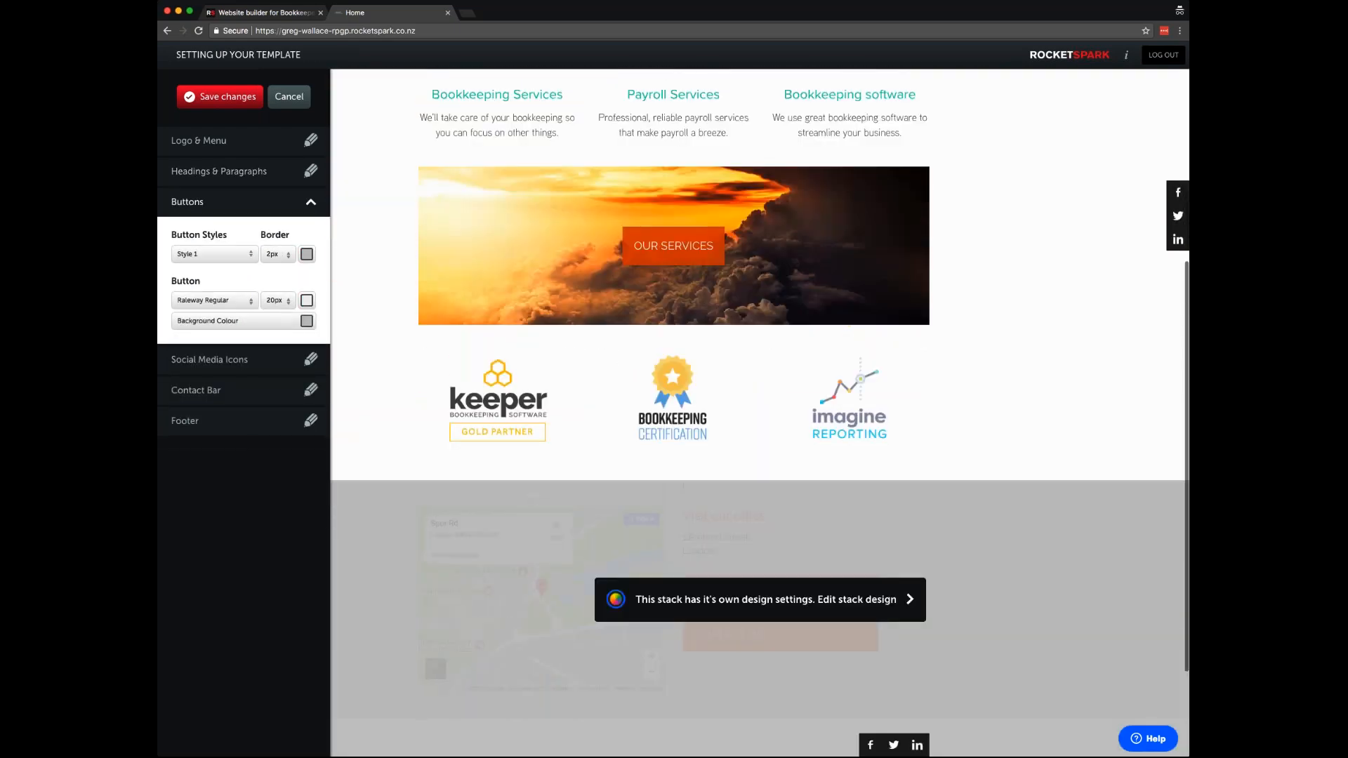
pyautogui.click(229, 98)
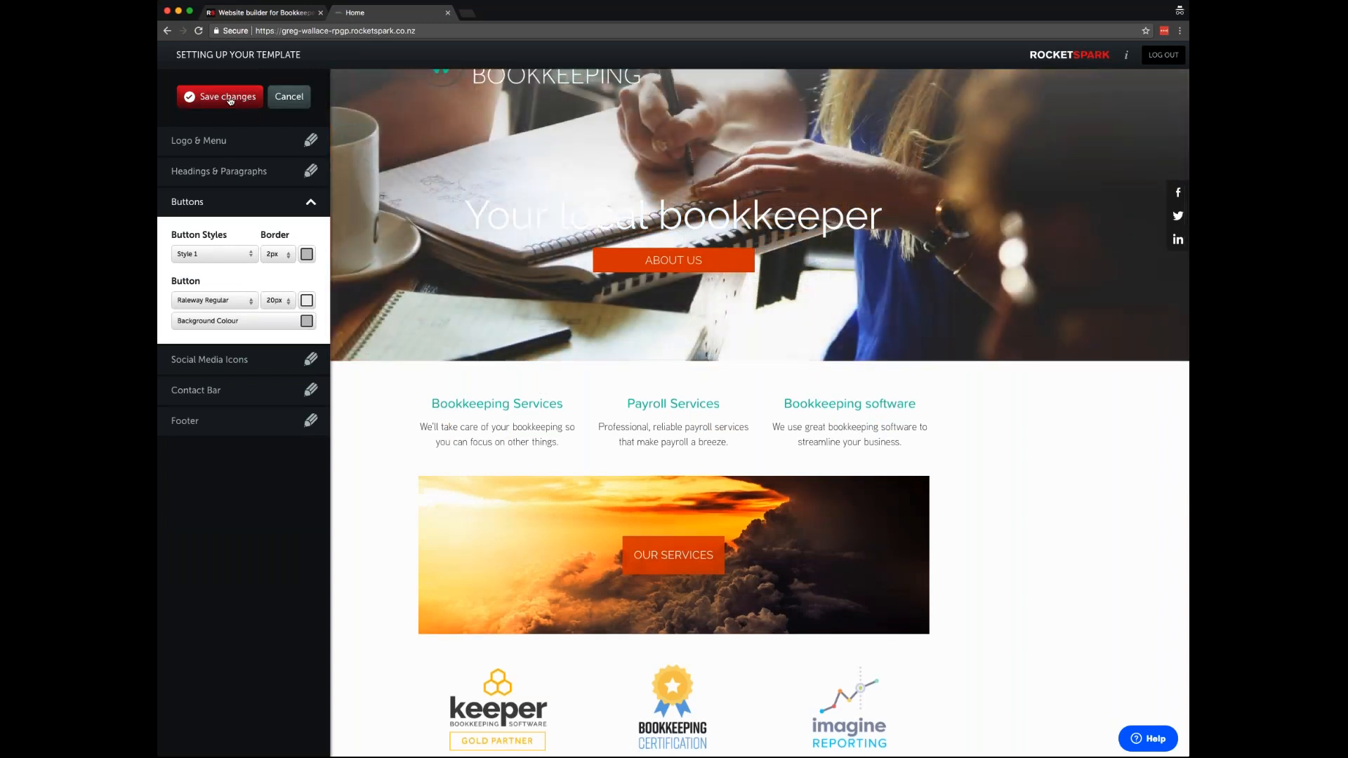
pyautogui.click(229, 97)
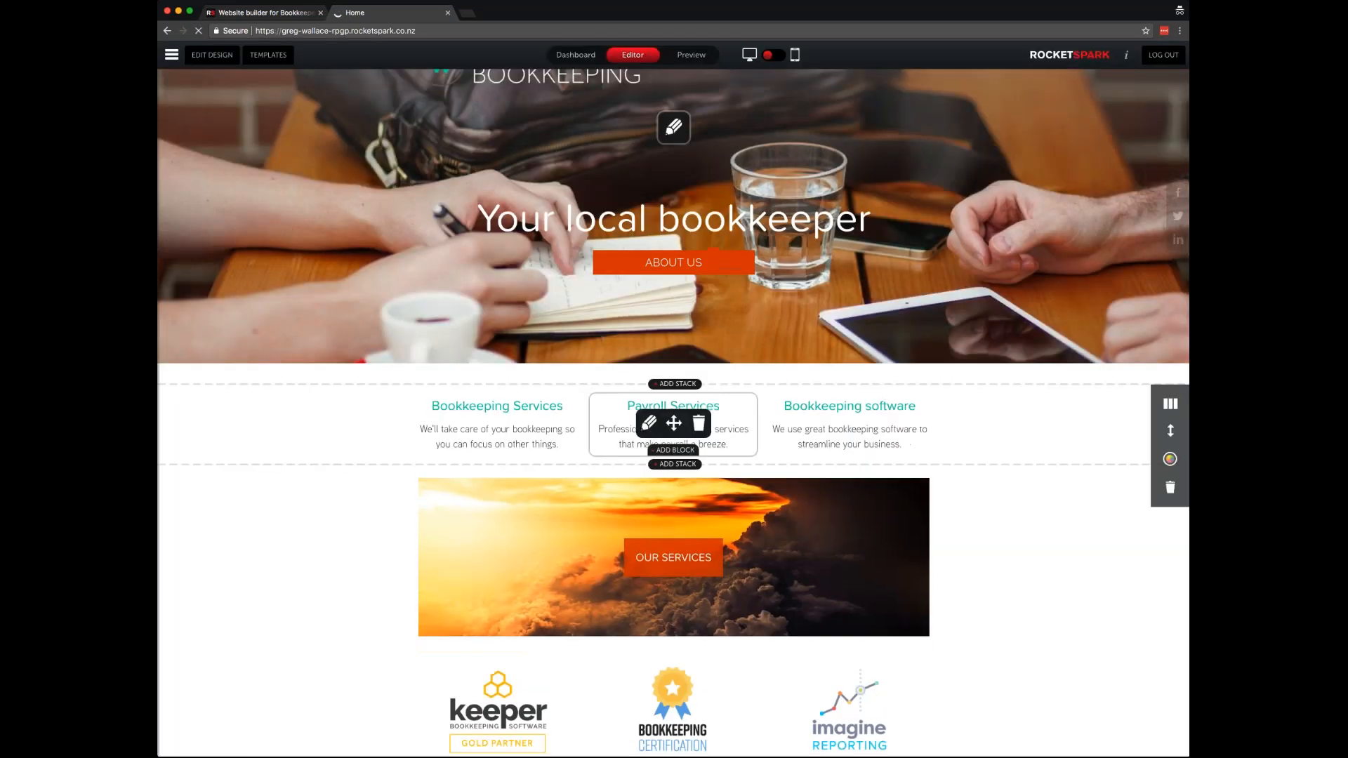
# - Add a new stack just below the row of partner logos
pyautogui.scroll(-2, 673, 541)
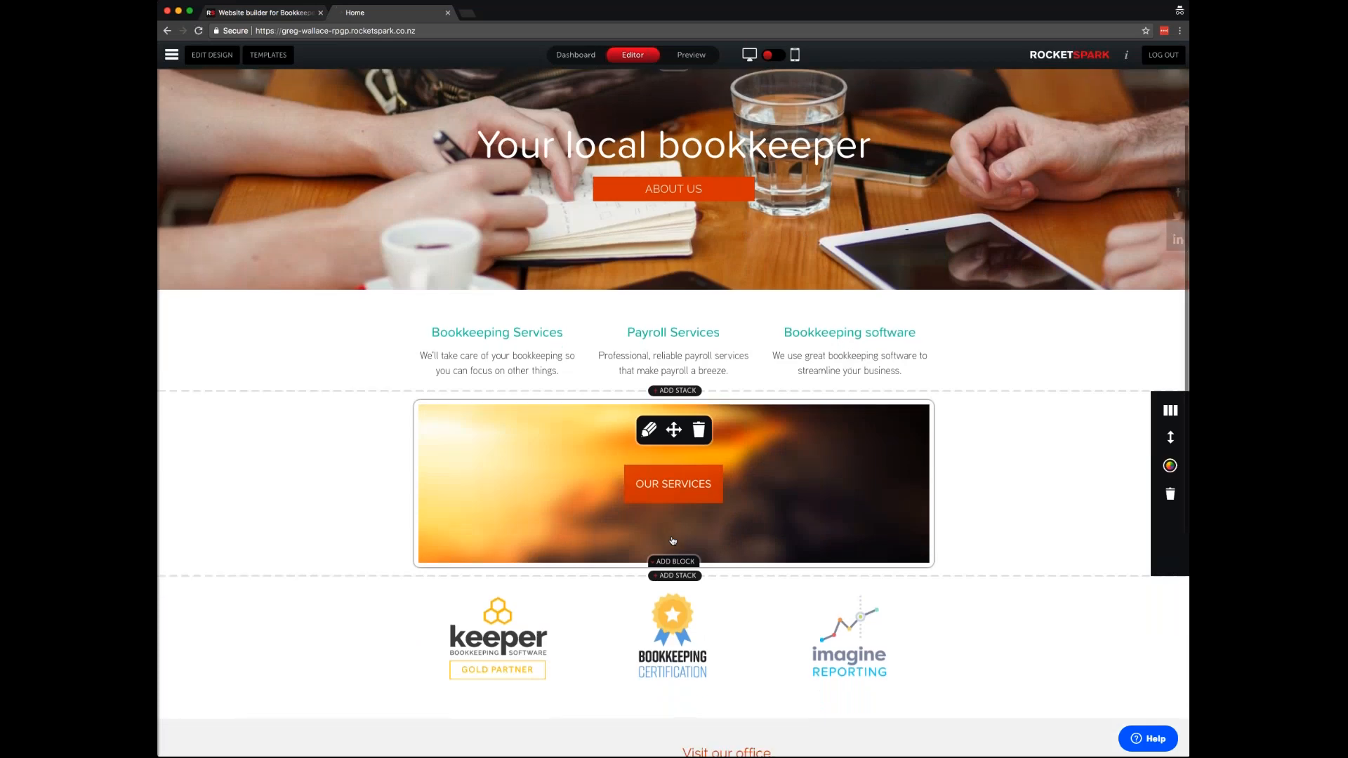
pyautogui.scroll(-2, 673, 541)
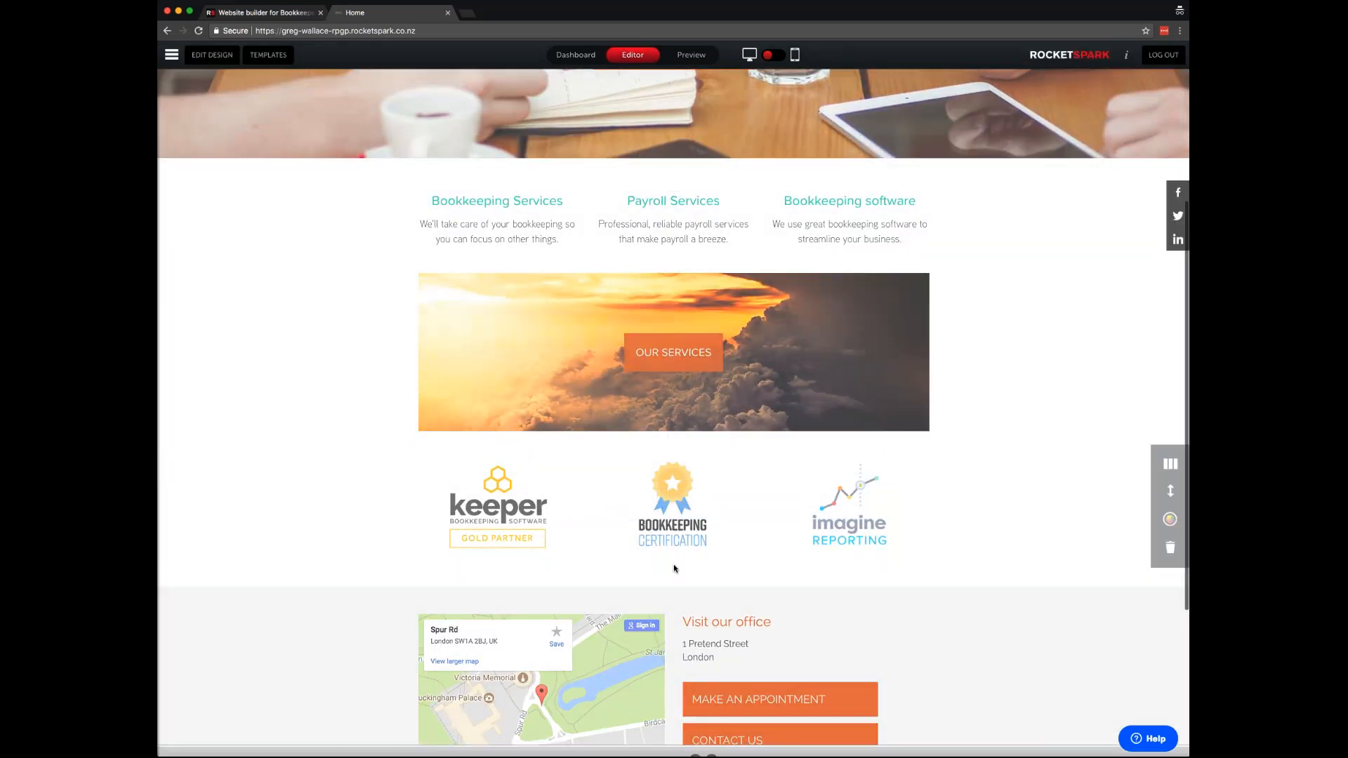
pyautogui.click(675, 567)
# - Add a two-column stack with a 'Find out more' button in the left column linked to the Home page
pyautogui.click(452, 685)
pyautogui.click(526, 286)
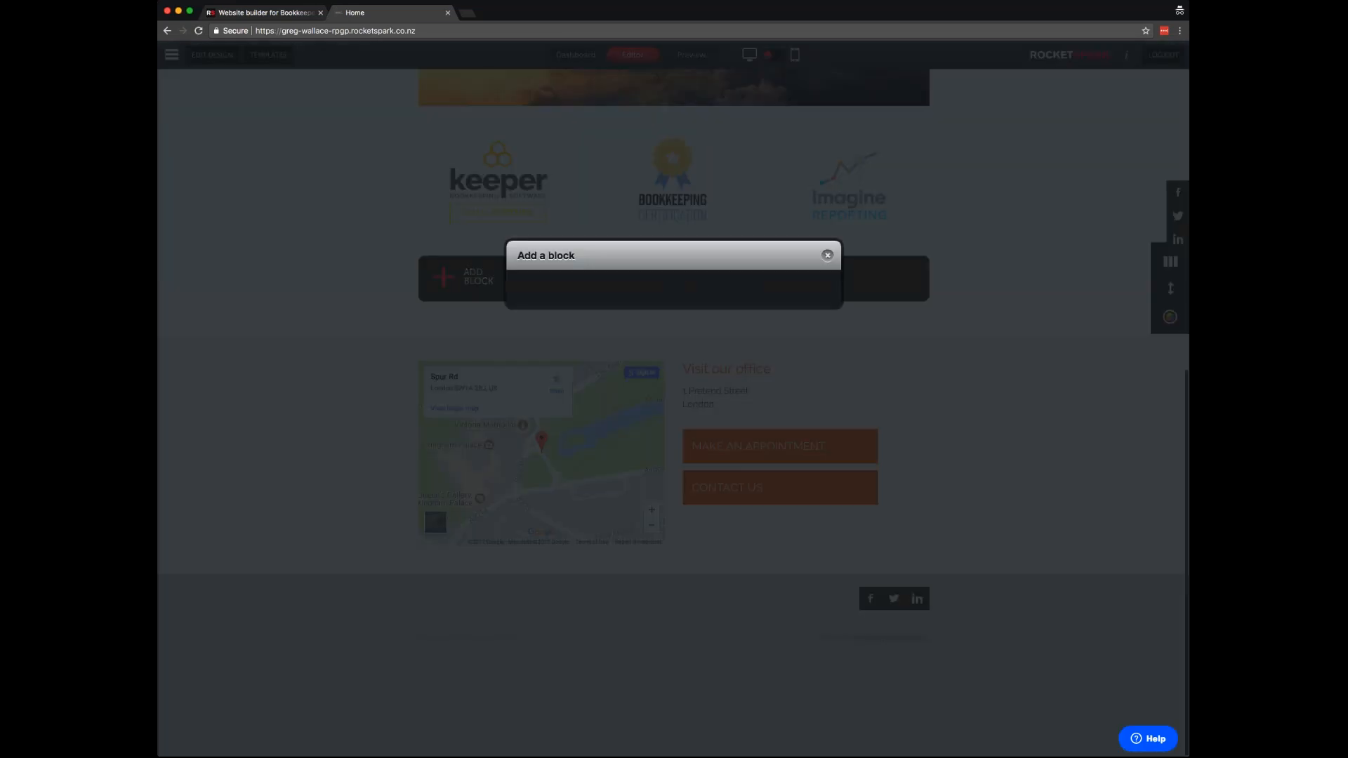
pyautogui.click(783, 346)
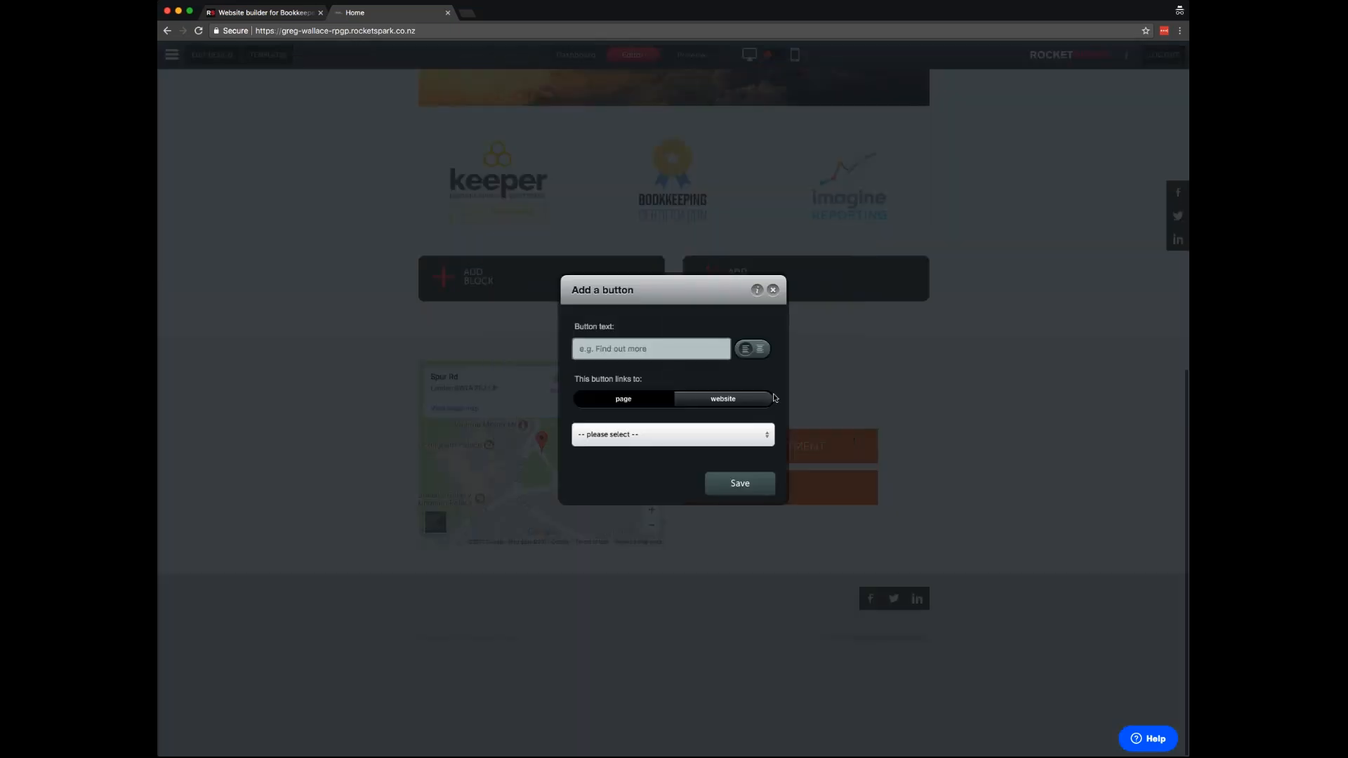
pyautogui.write('Find ')
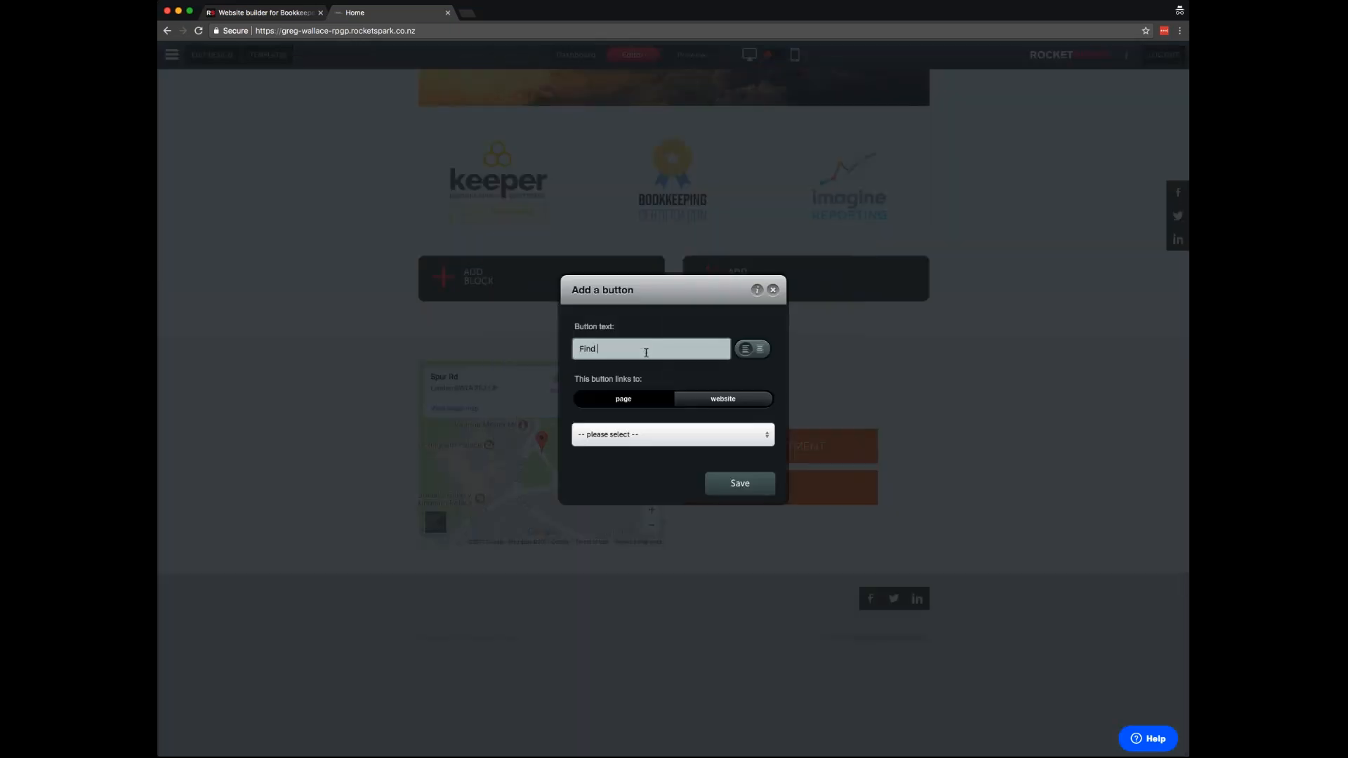
pyautogui.write('out more')
pyautogui.click(653, 435)
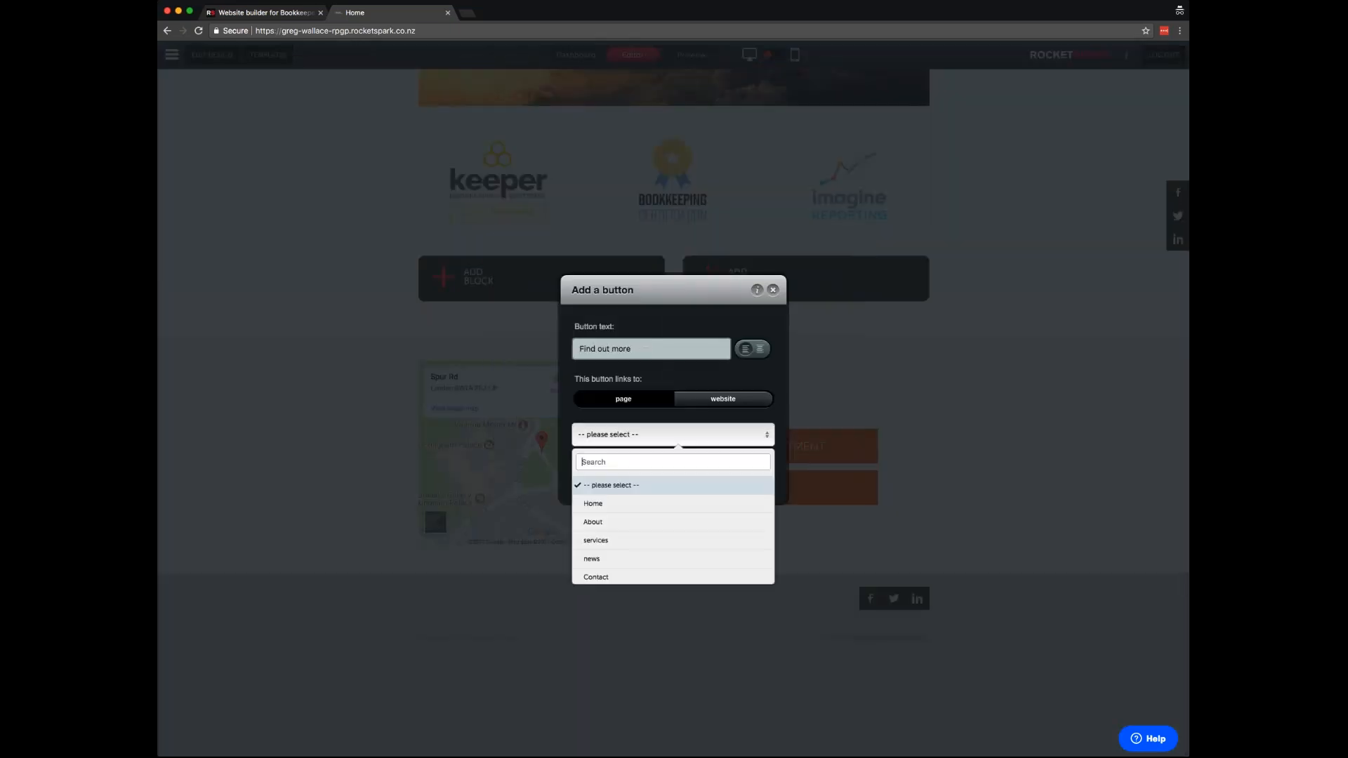
pyautogui.click(652, 522)
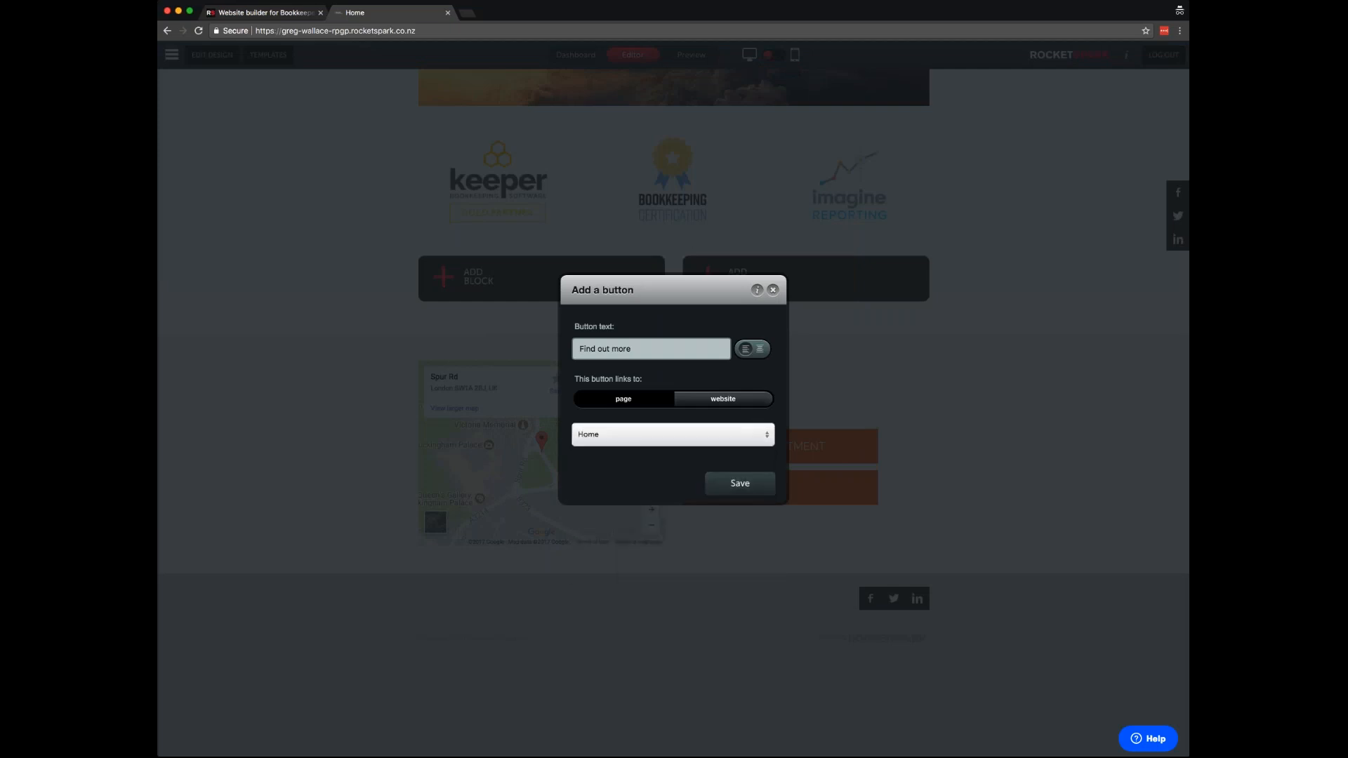
pyautogui.click(738, 483)
pyautogui.scroll(8, 603, 288)
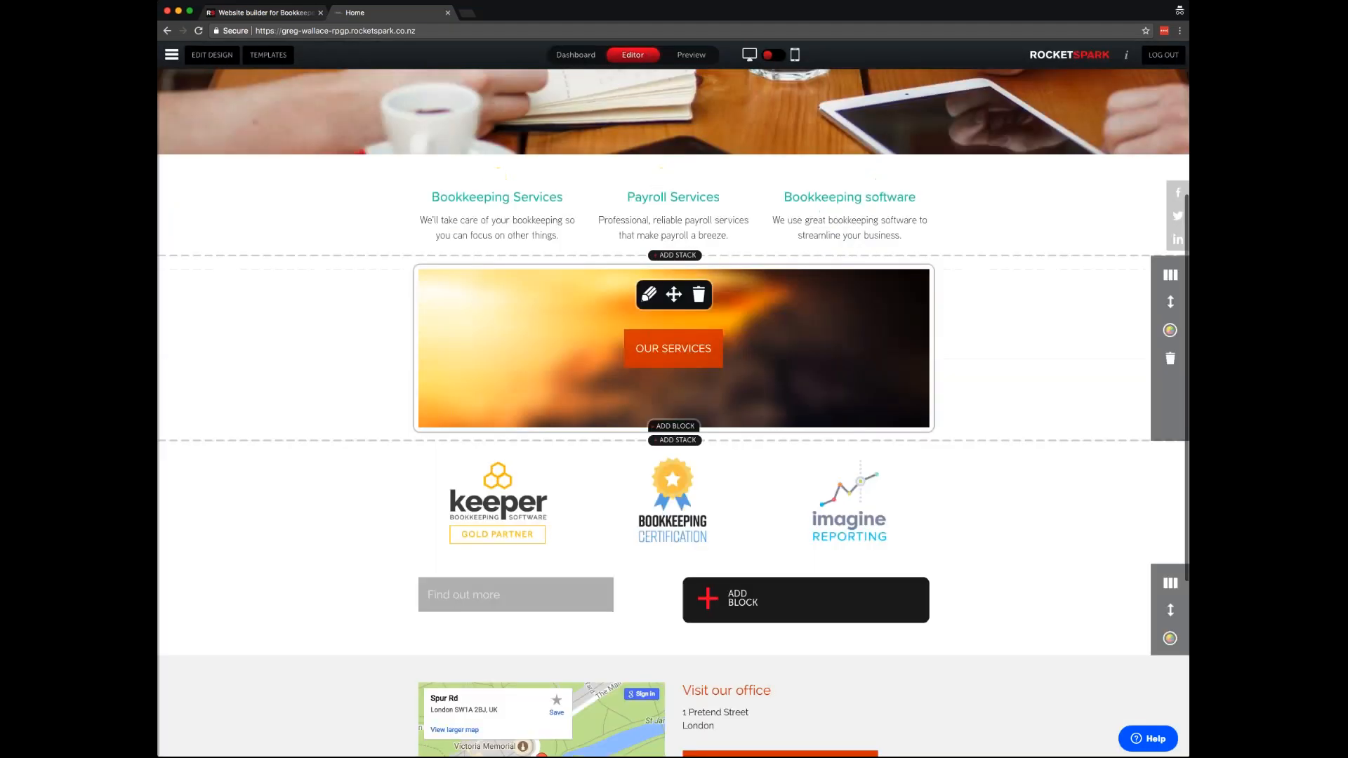
# - Switch the site's buttons to the outlined Style 4 in the sitewide design settings
pyautogui.click(212, 54)
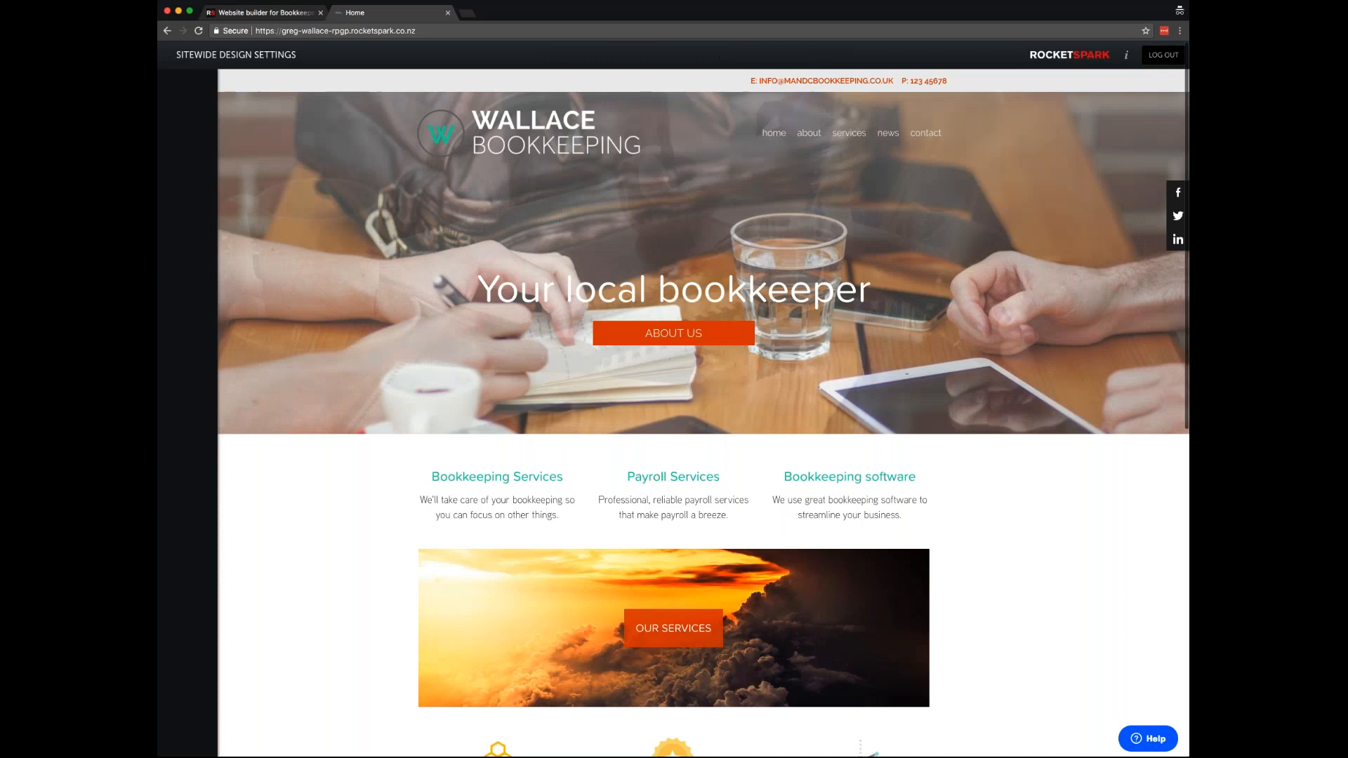
pyautogui.click(259, 202)
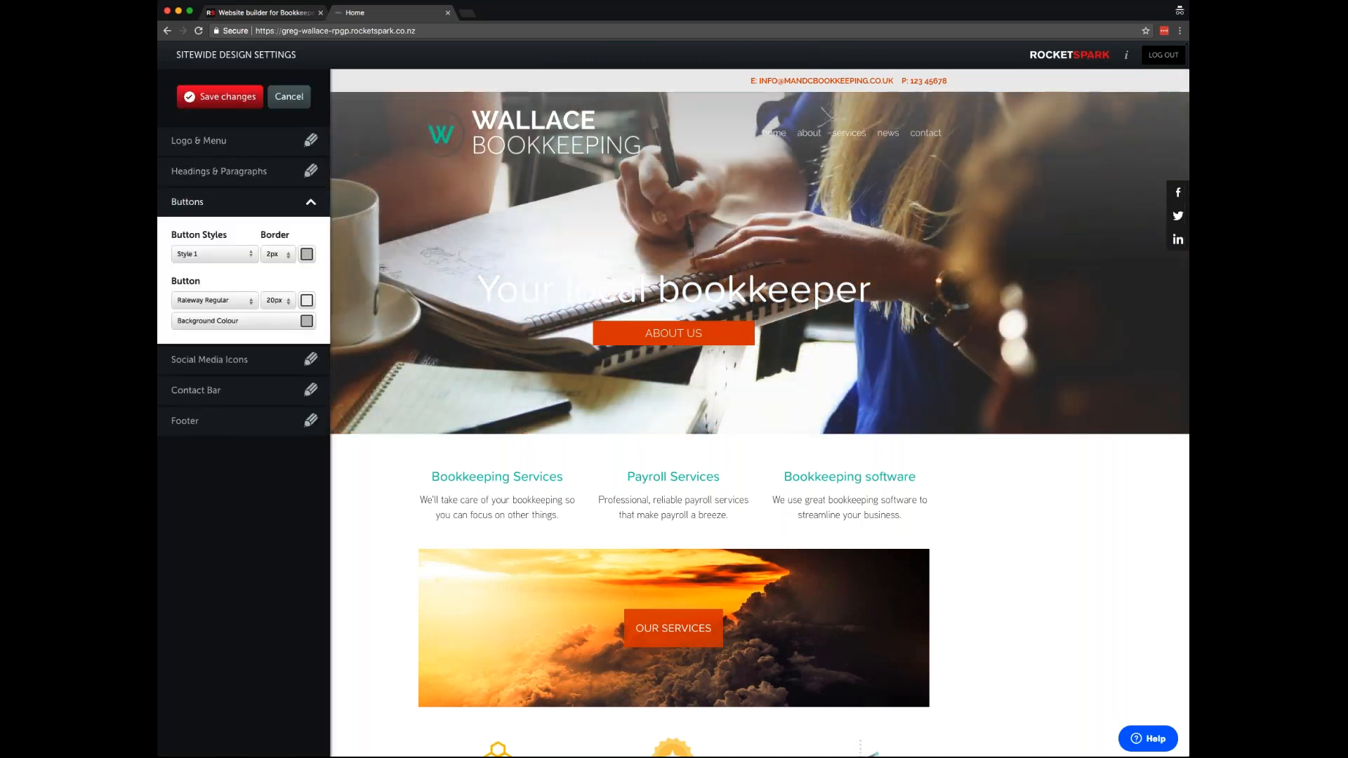
pyautogui.scroll(-5, 521, 394)
pyautogui.click(214, 253)
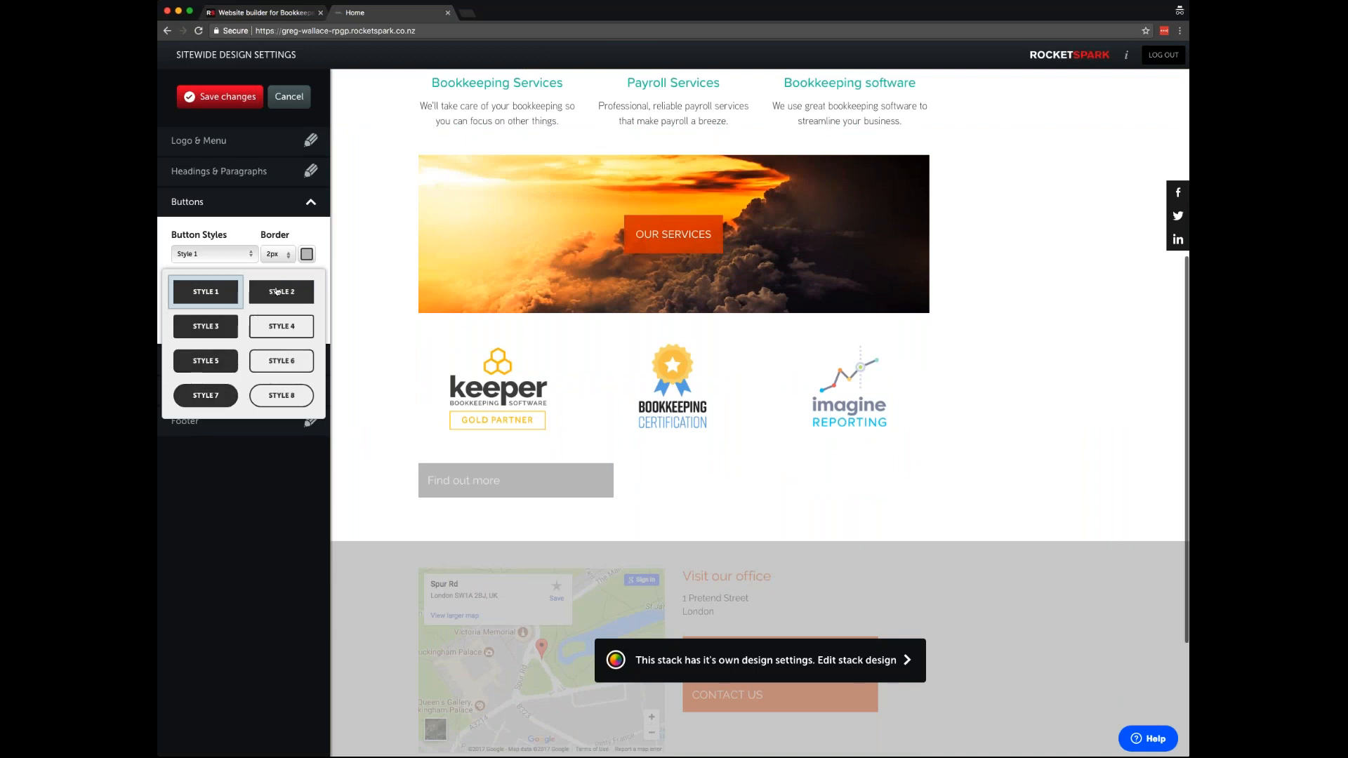
pyautogui.click(287, 333)
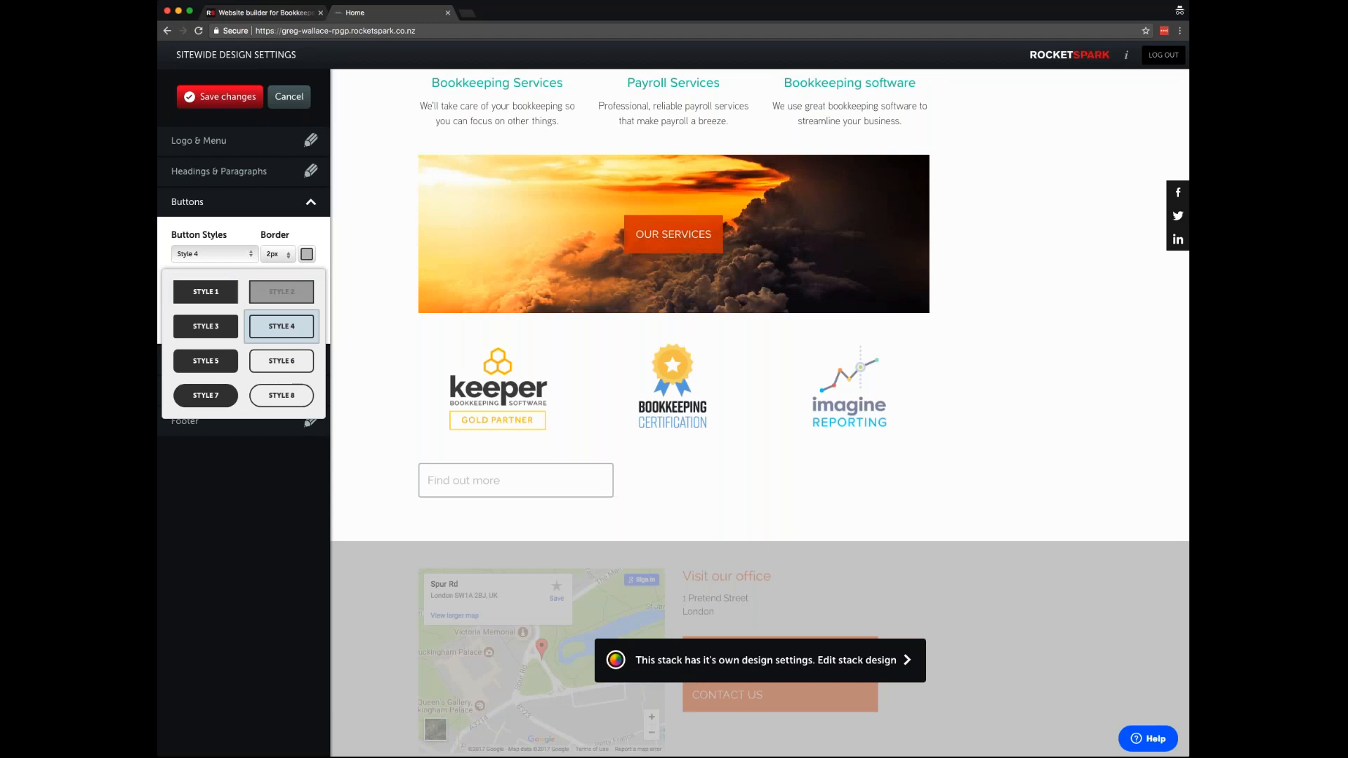
pyautogui.click(305, 238)
# - Give the buttons a 4px teal border and teal text
pyautogui.click(278, 255)
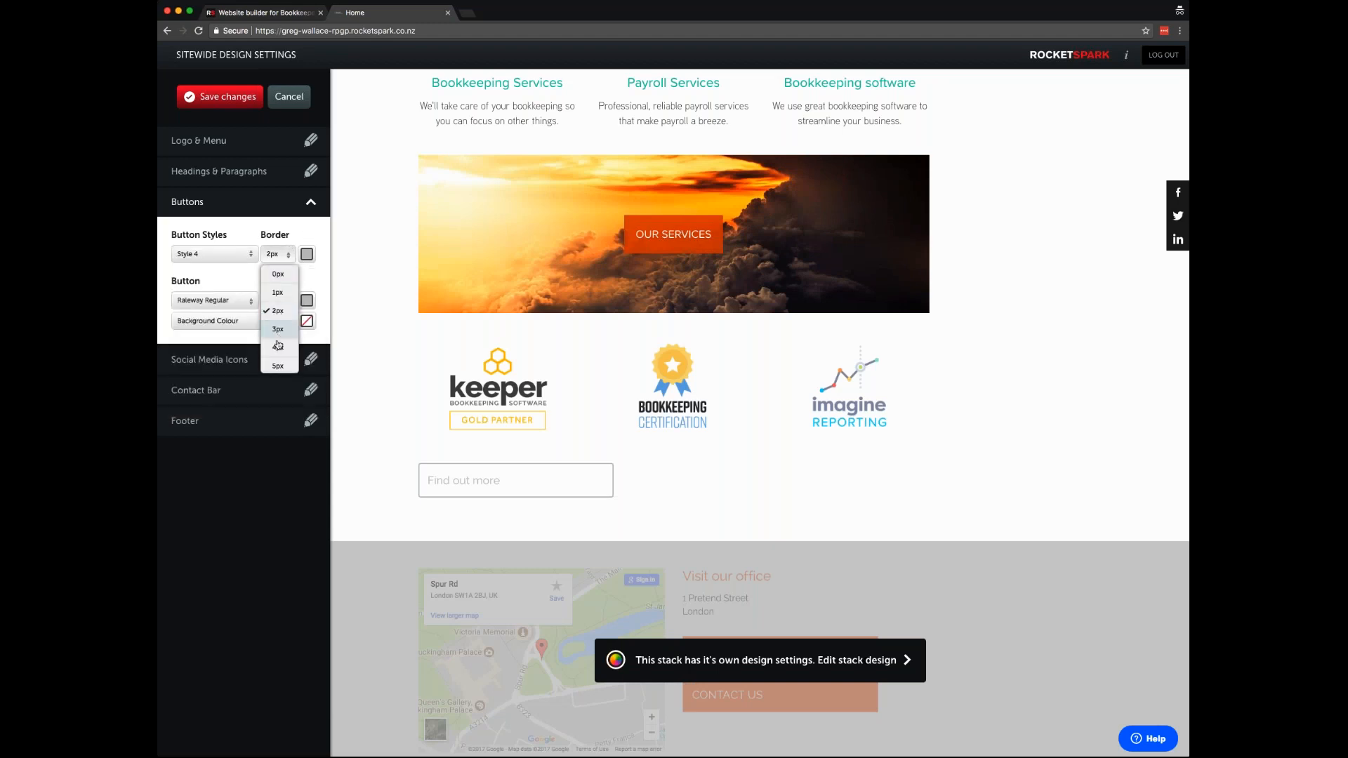
pyautogui.click(278, 346)
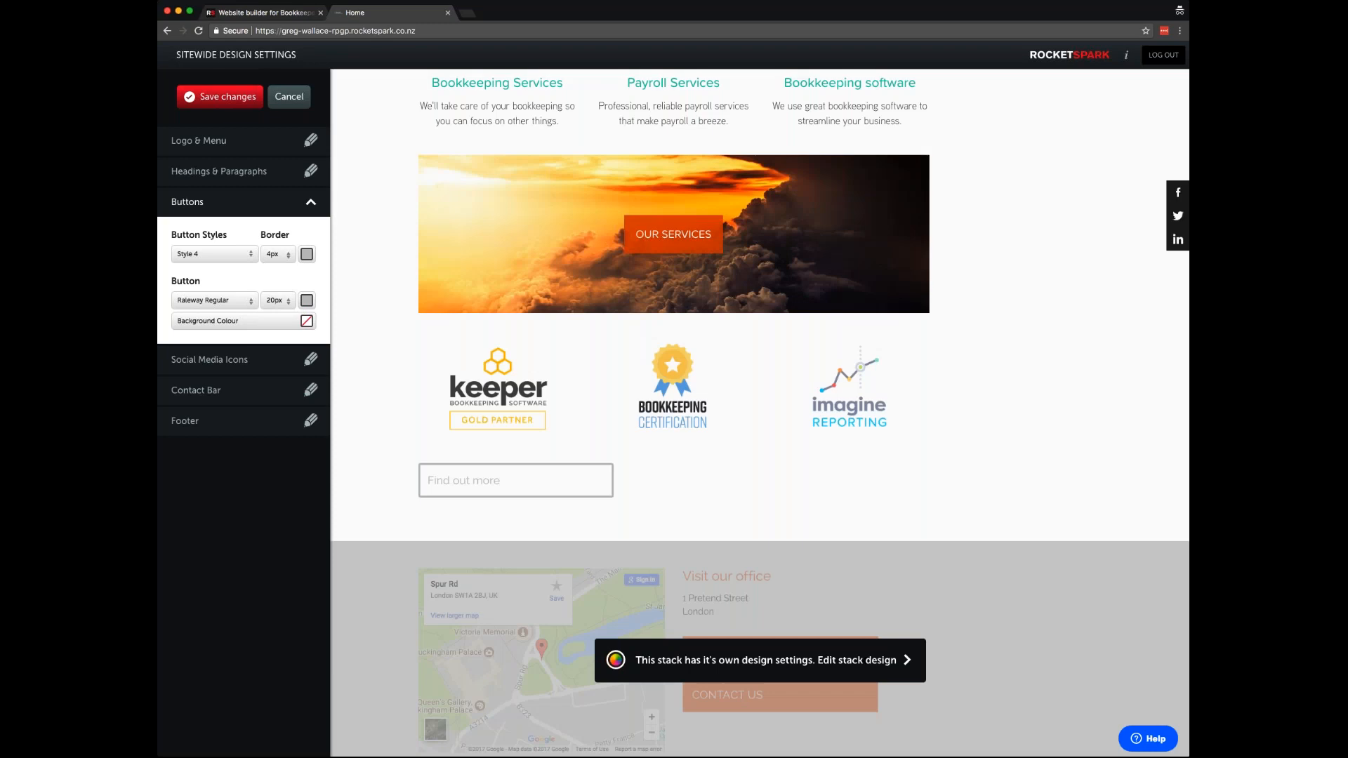
pyautogui.click(307, 254)
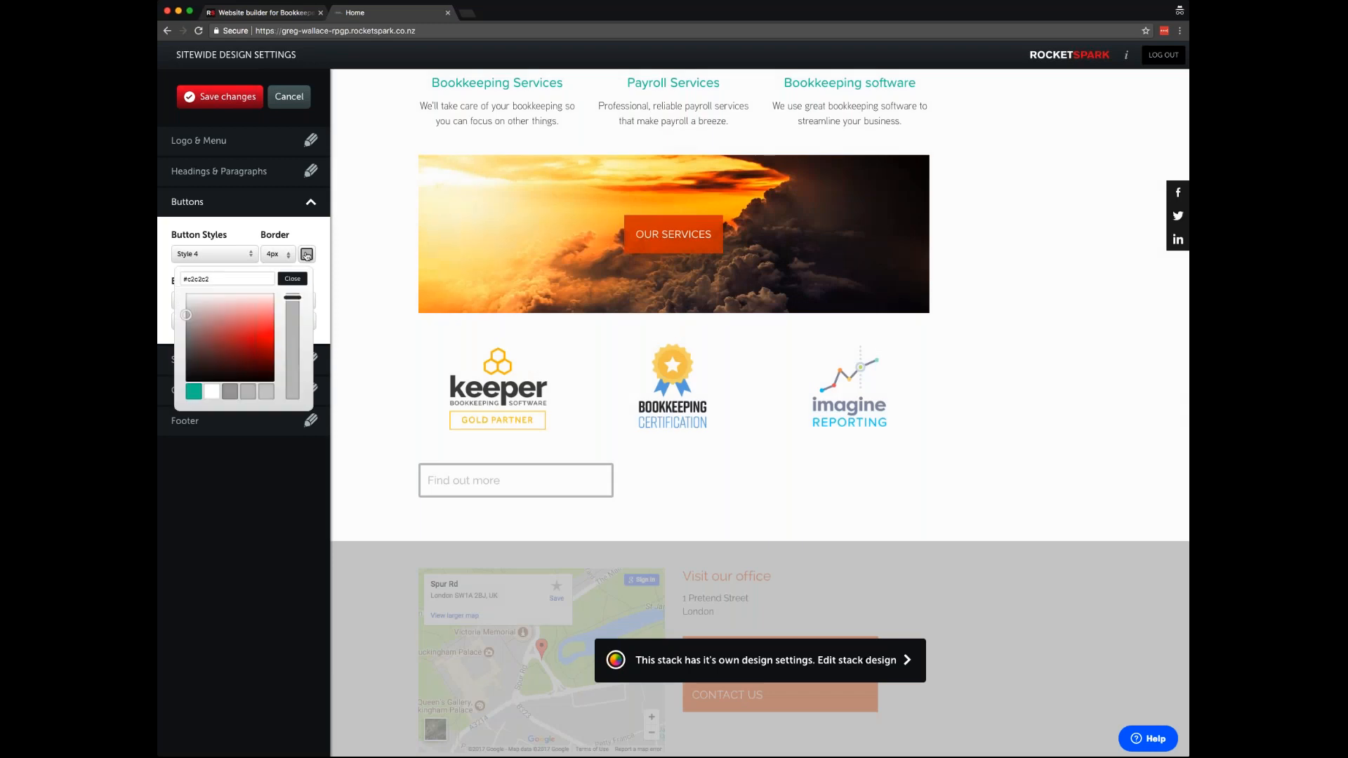
pyautogui.click(194, 391)
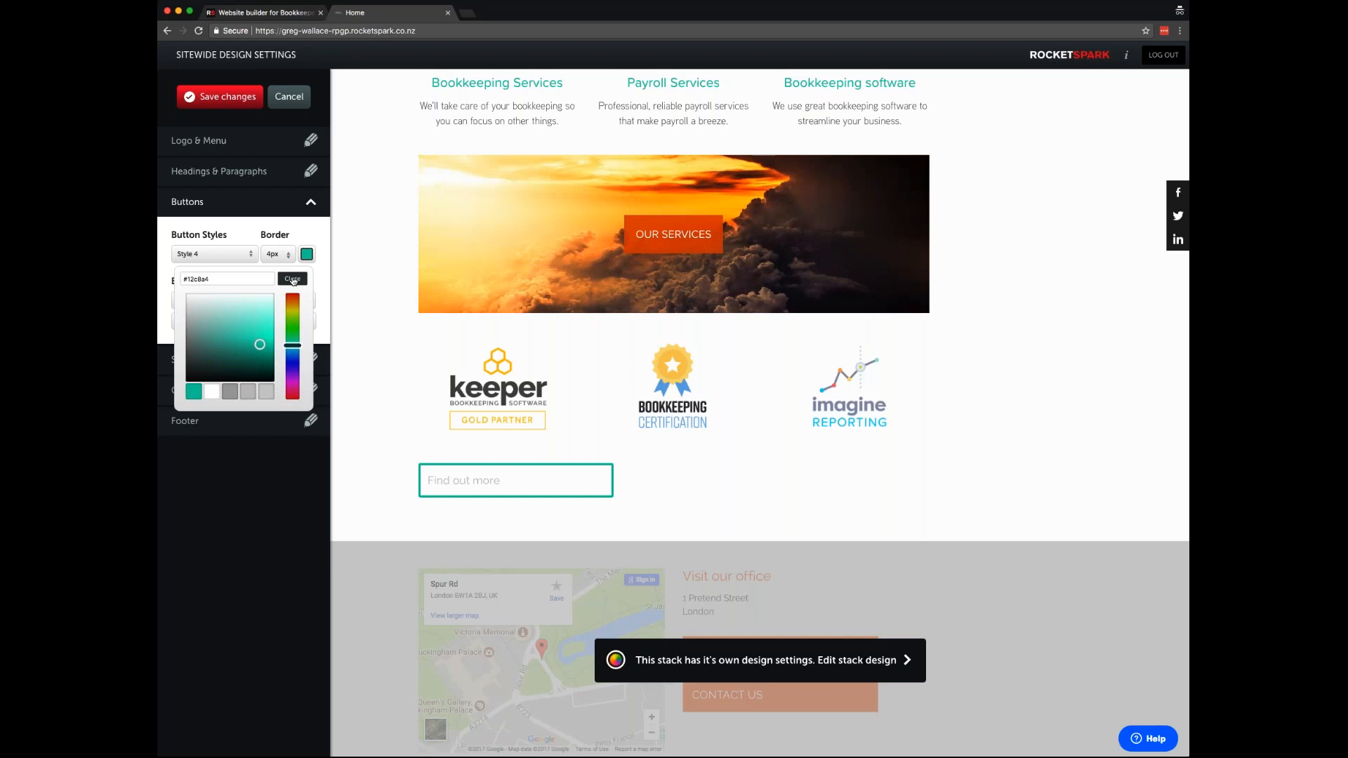
pyautogui.click(293, 280)
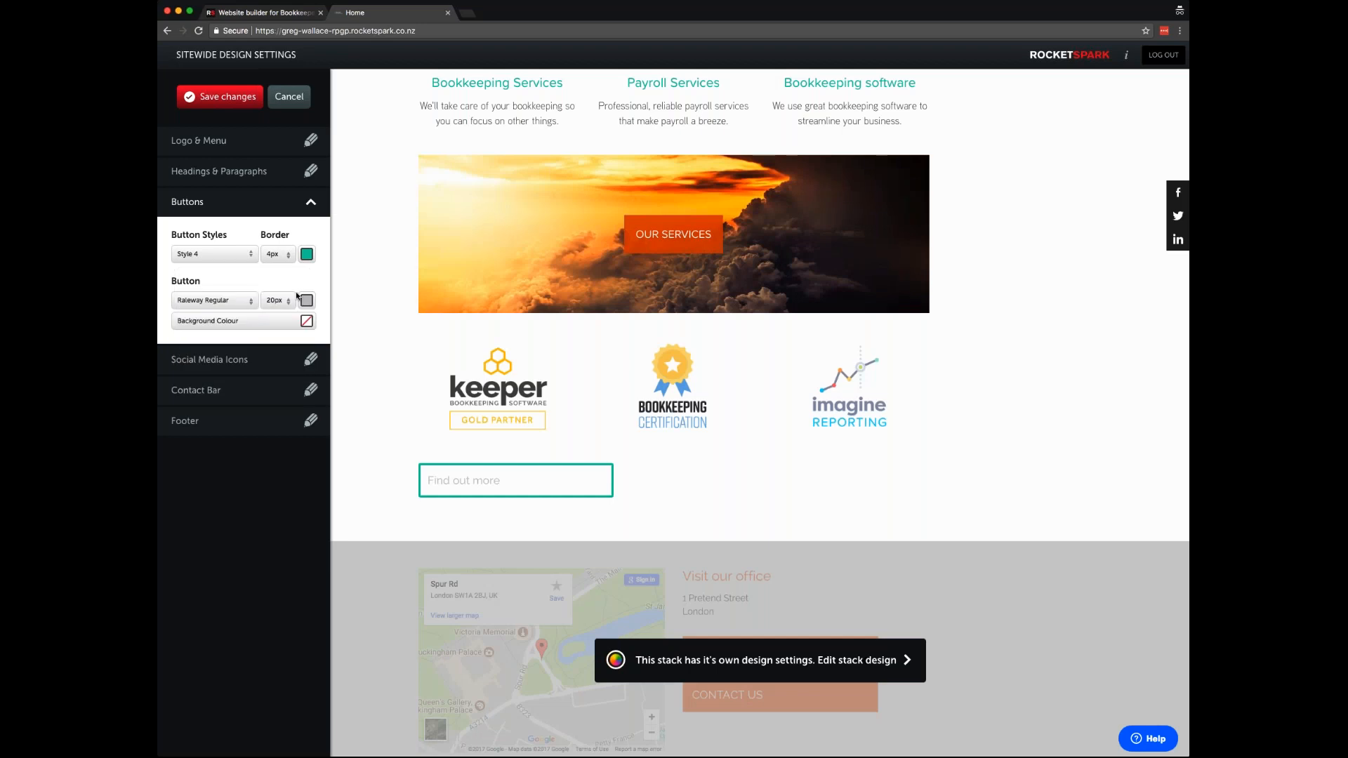
pyautogui.click(307, 301)
pyautogui.click(194, 440)
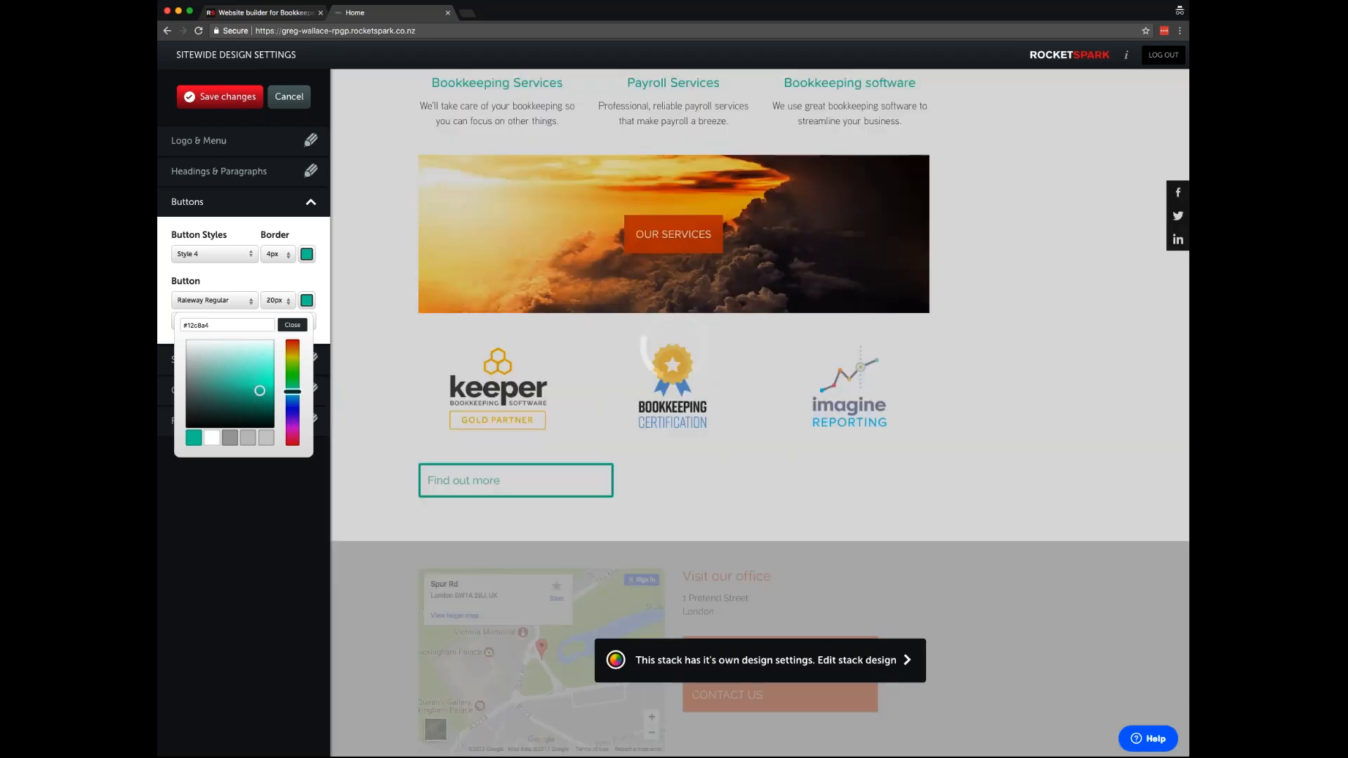
pyautogui.click(293, 325)
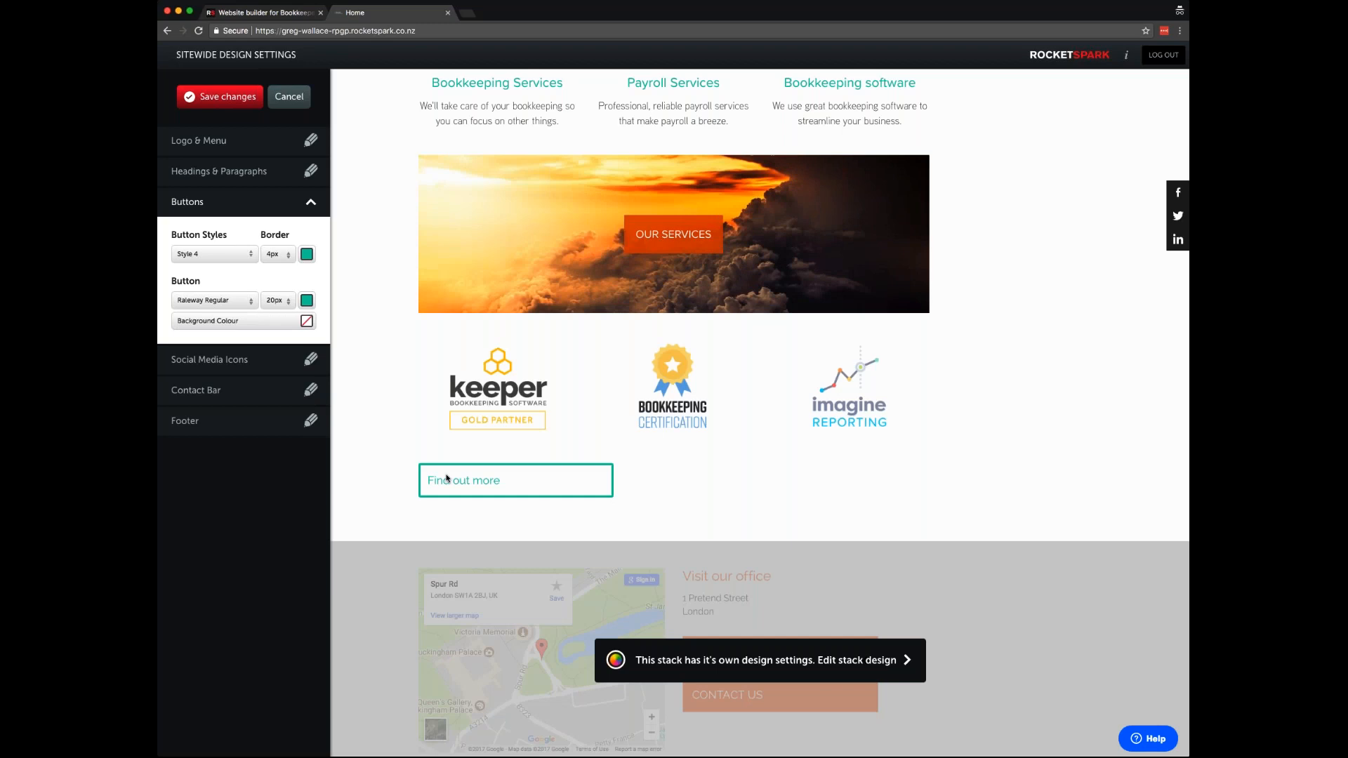
pyautogui.click(268, 361)
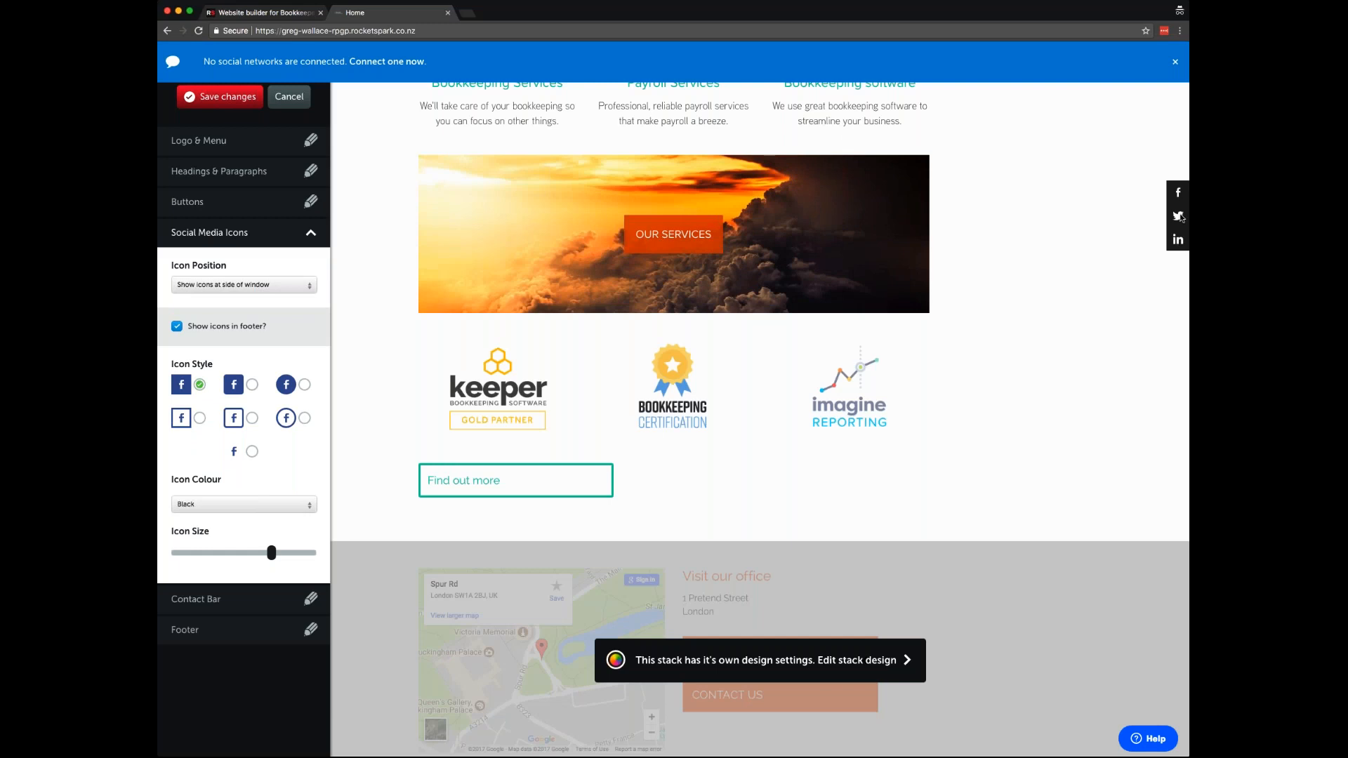
# - Try the square, round and plain-glyph styles for the social media icons
pyautogui.scroll(-3, 1099, 326)
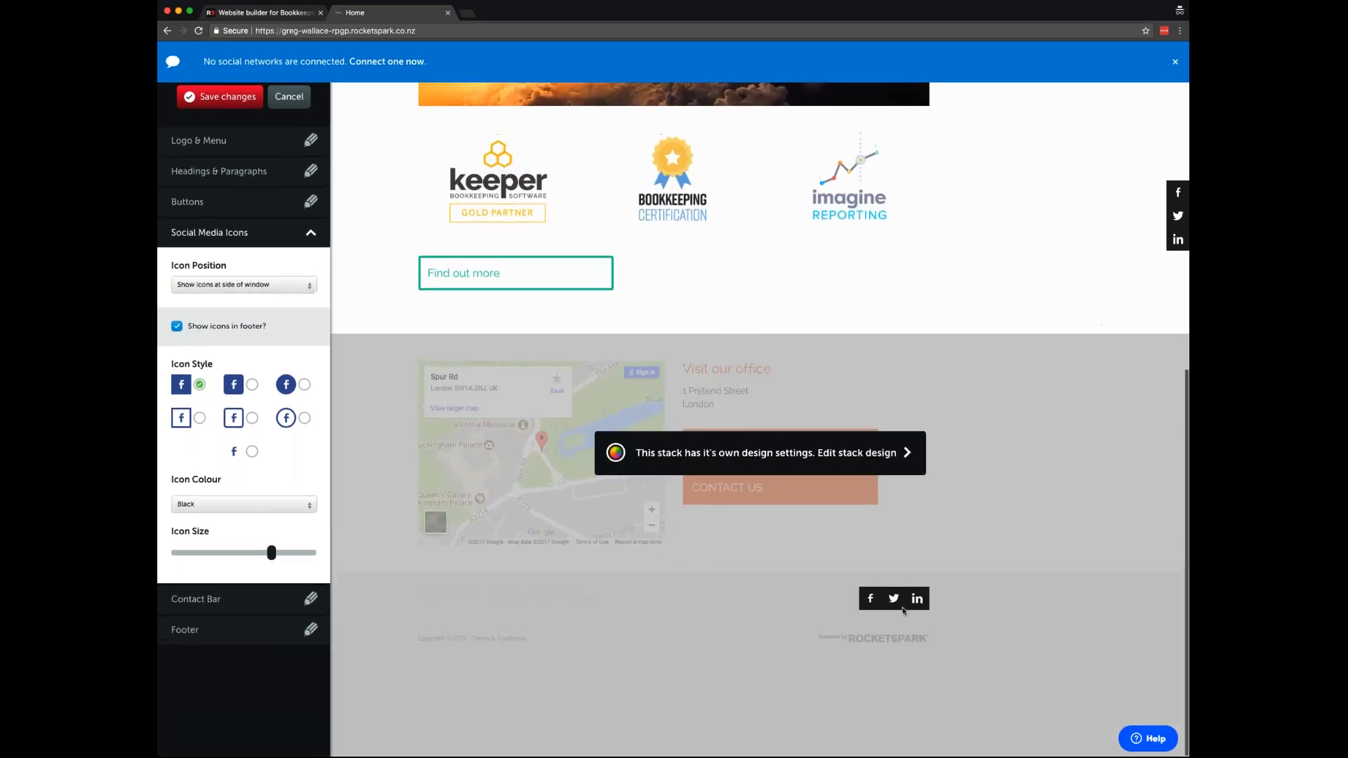
pyautogui.scroll(5, 1005, 212)
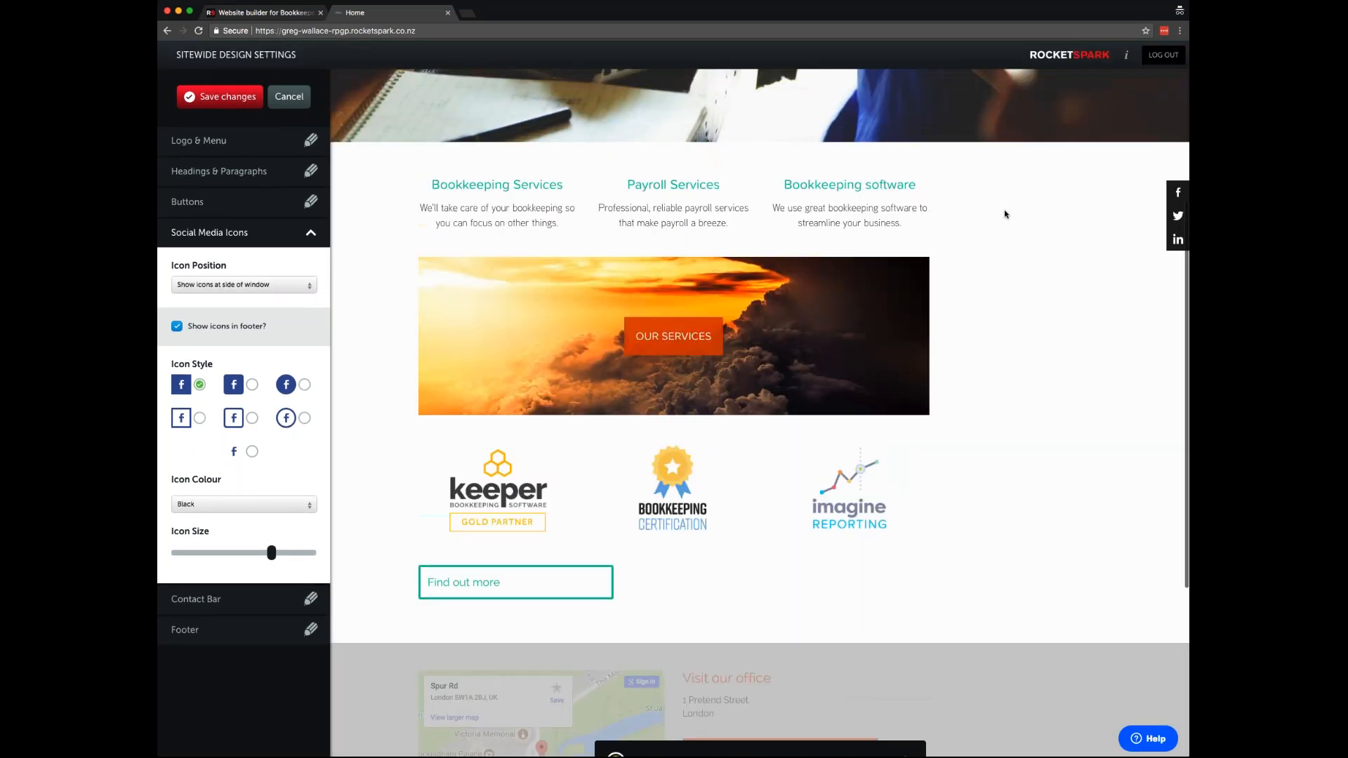
pyautogui.scroll(1, 1005, 212)
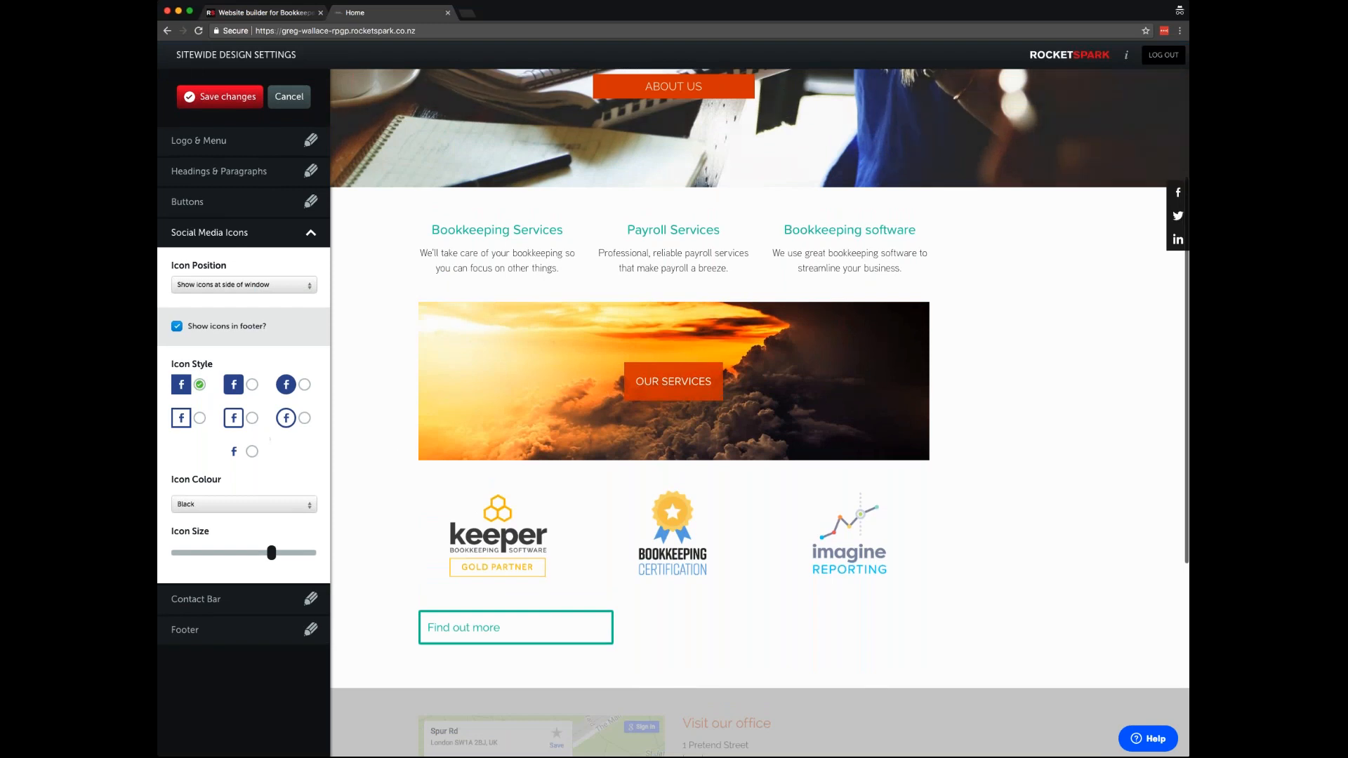
pyautogui.click(252, 385)
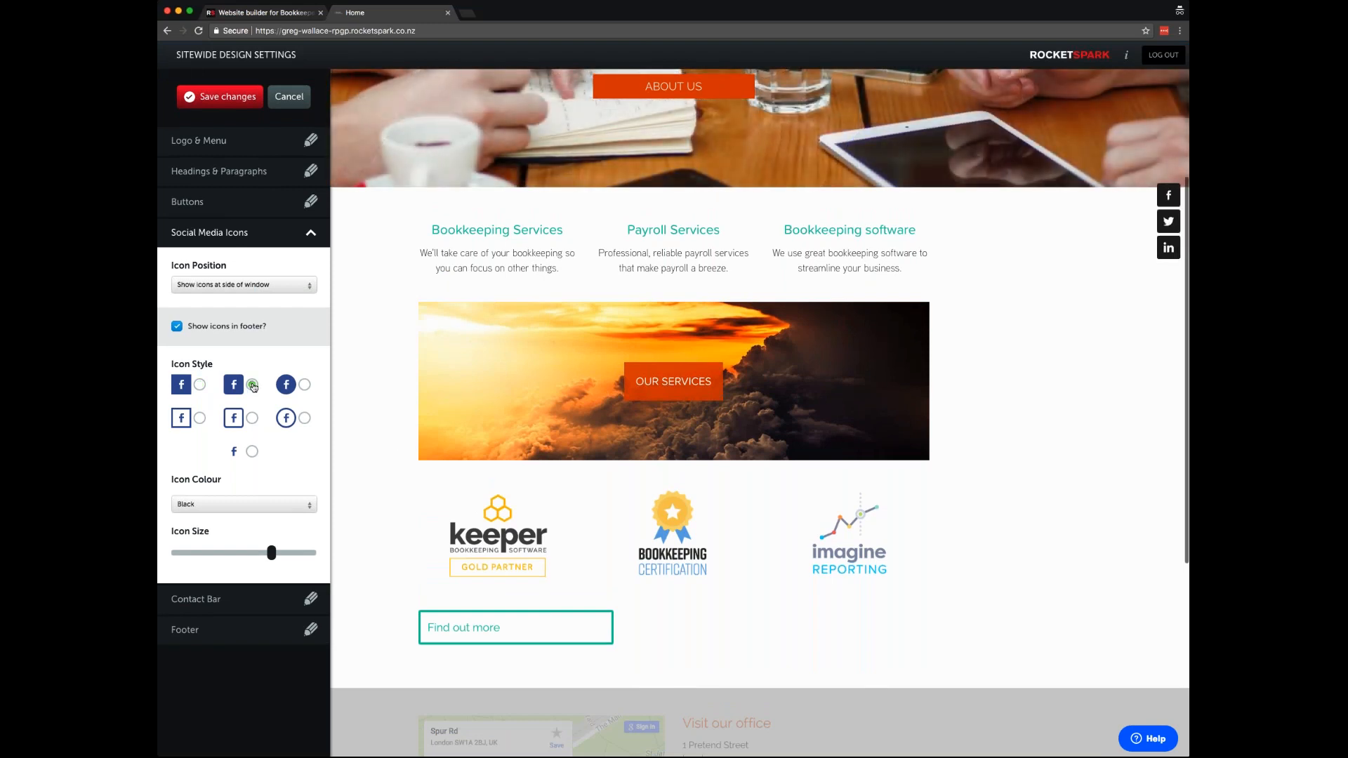
pyautogui.click(305, 385)
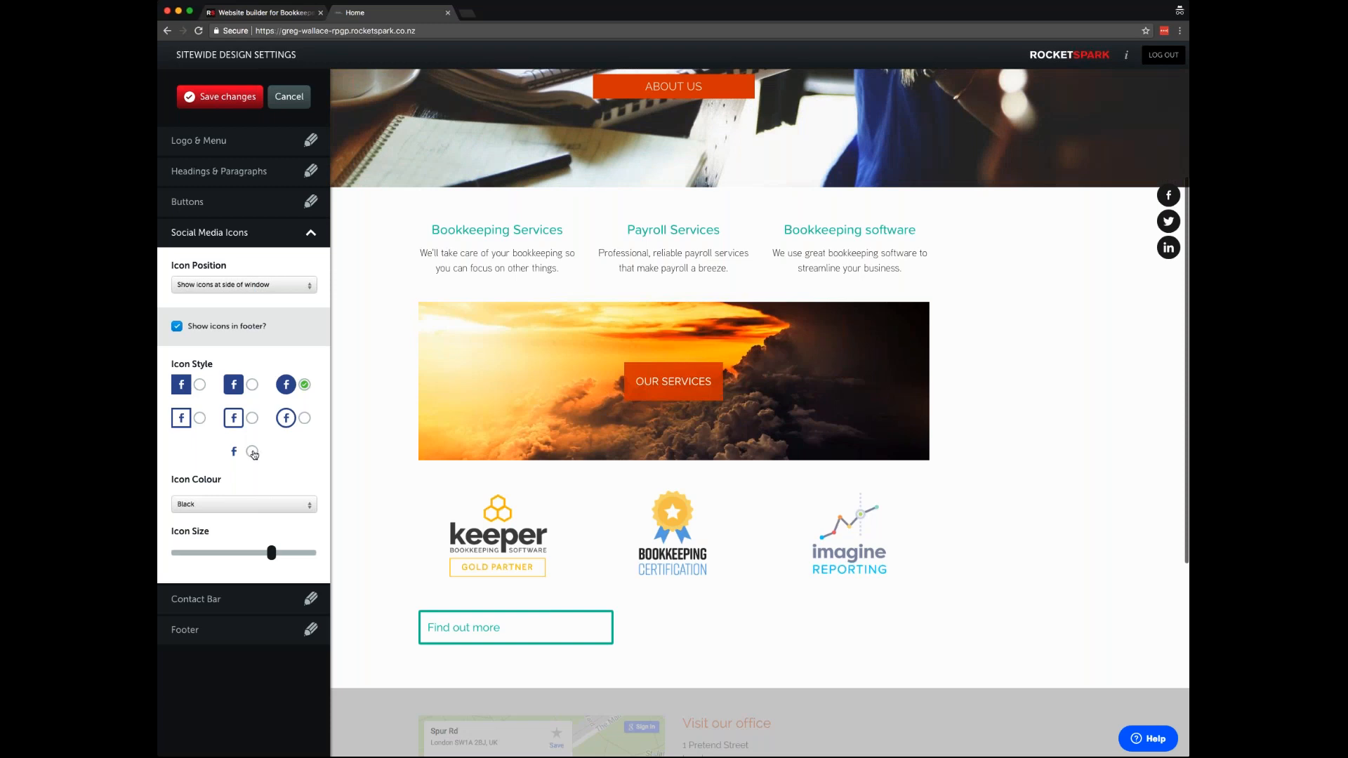
pyautogui.click(252, 452)
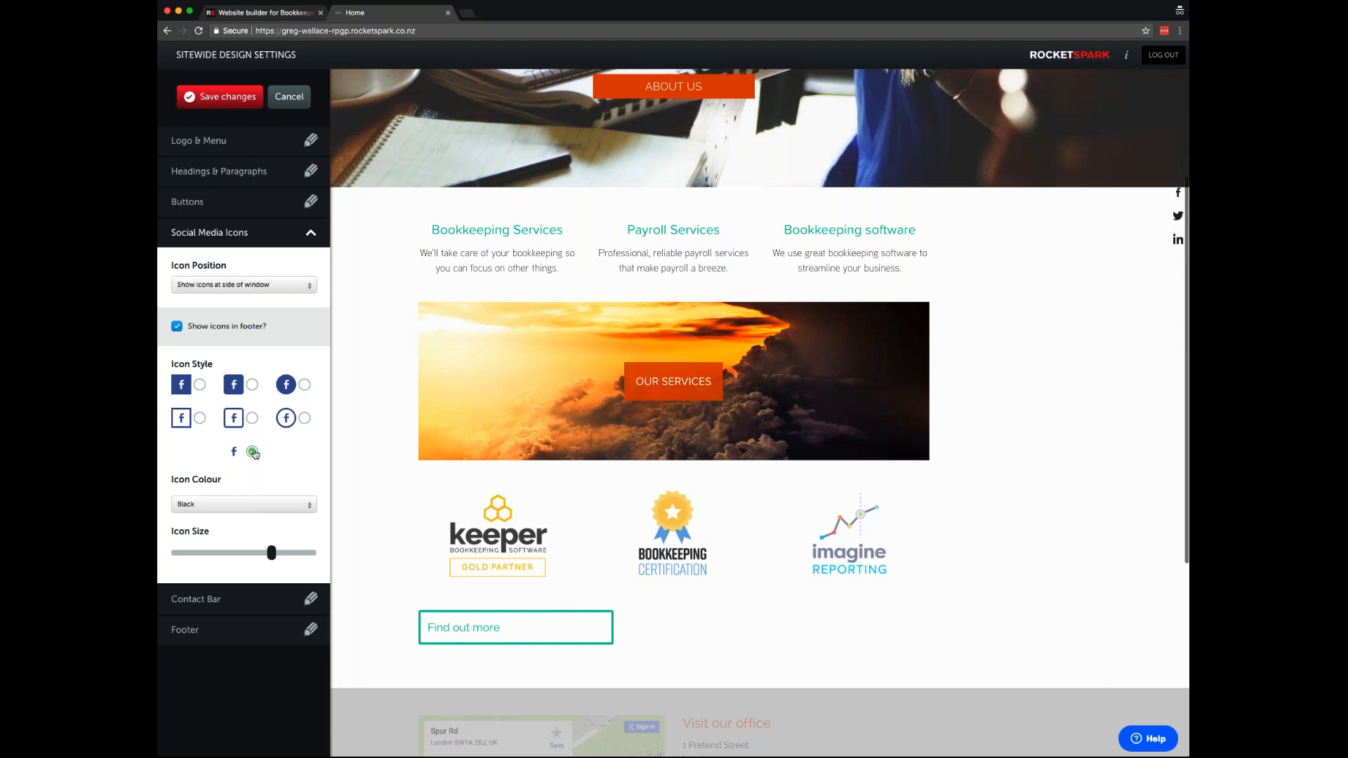
# - Show the social icons as solid squares at the side of the window
pyautogui.click(239, 287)
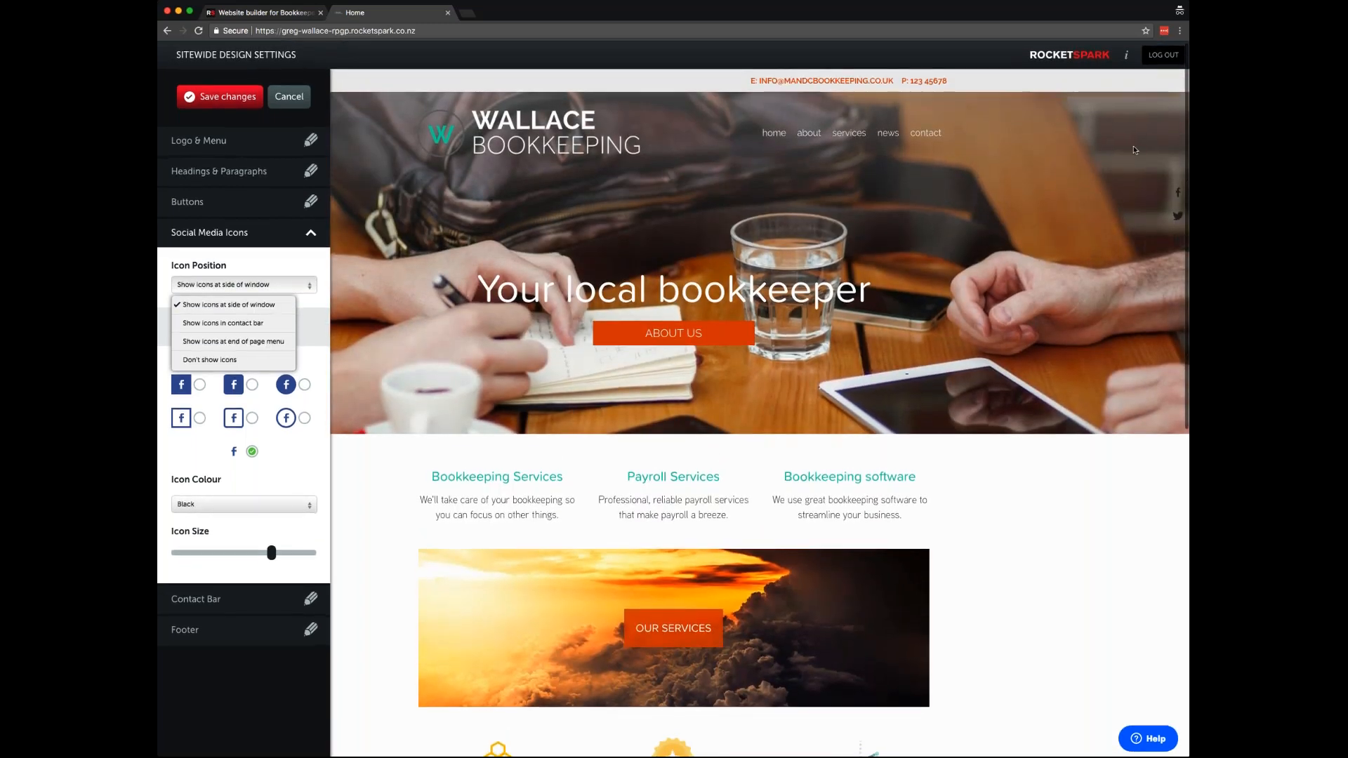
pyautogui.click(221, 323)
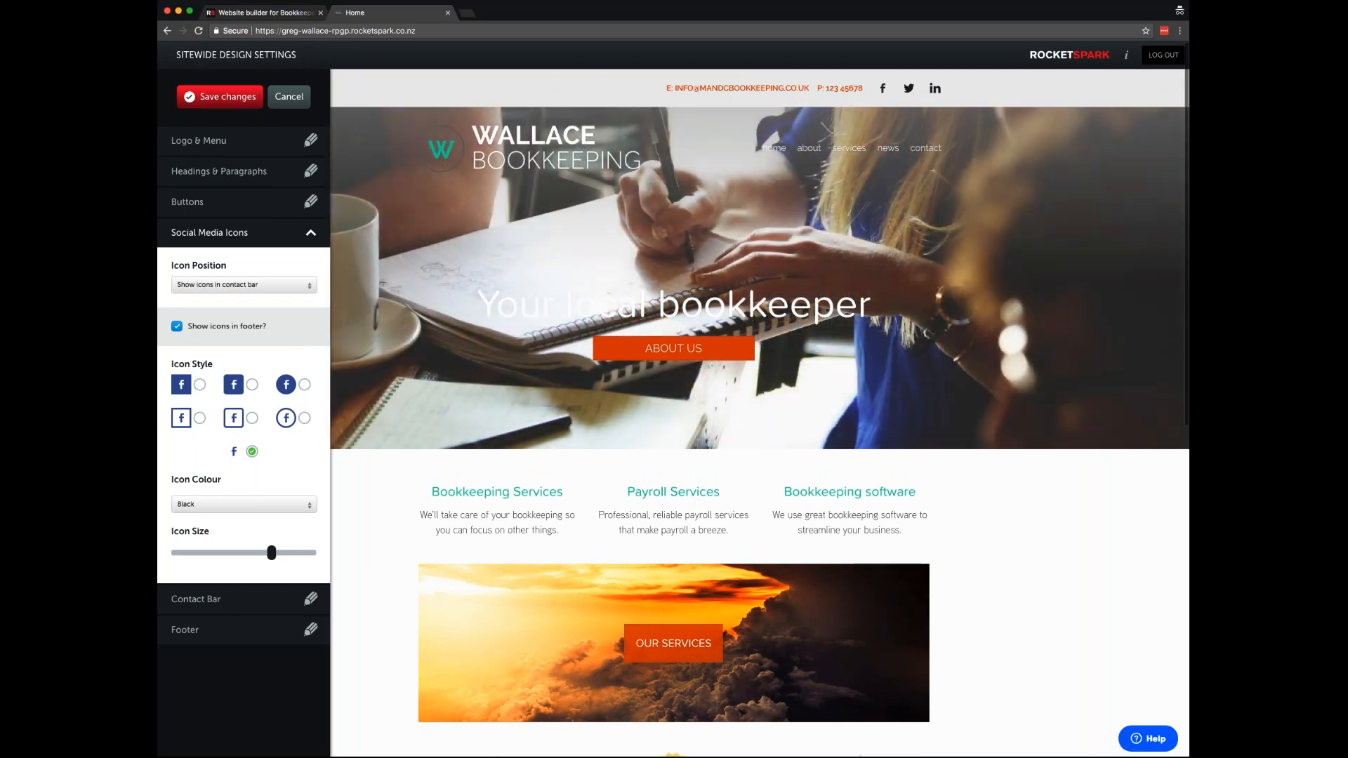
pyautogui.click(242, 284)
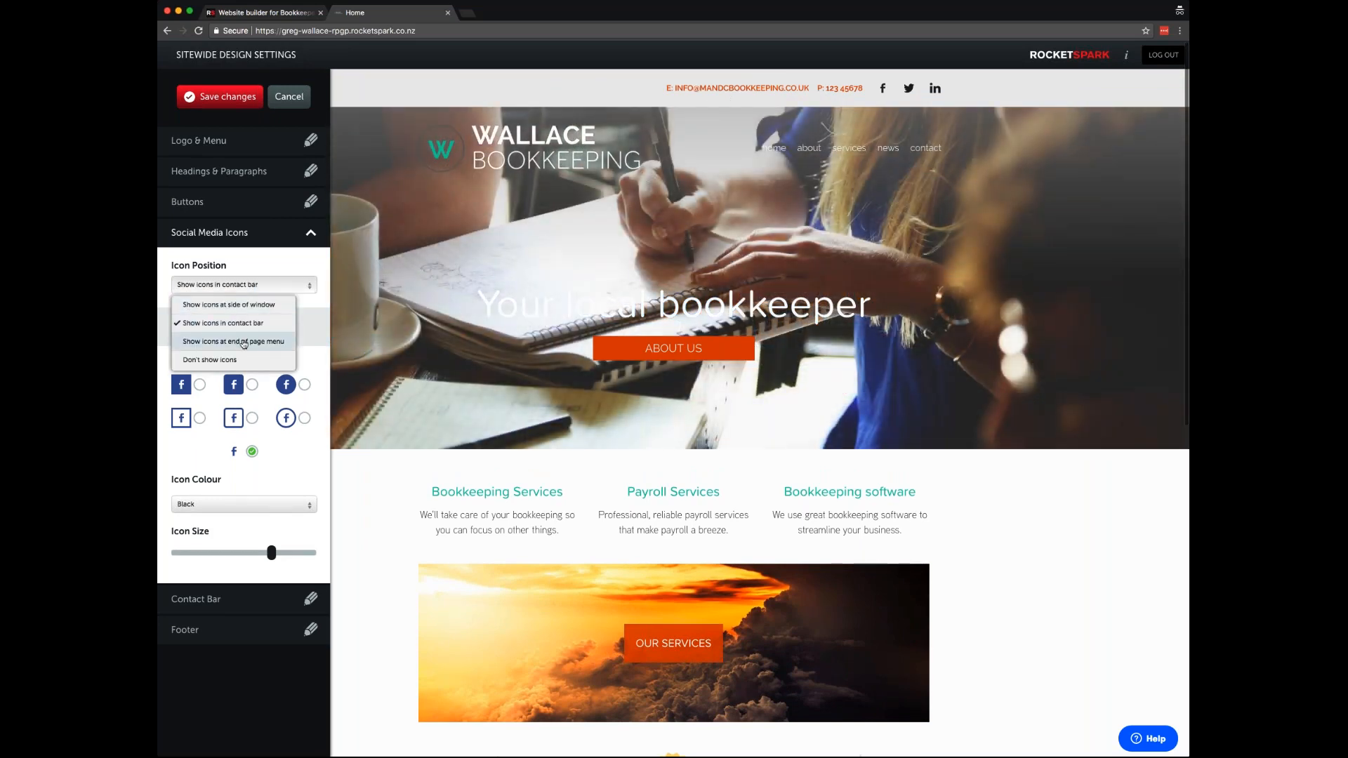
pyautogui.click(243, 342)
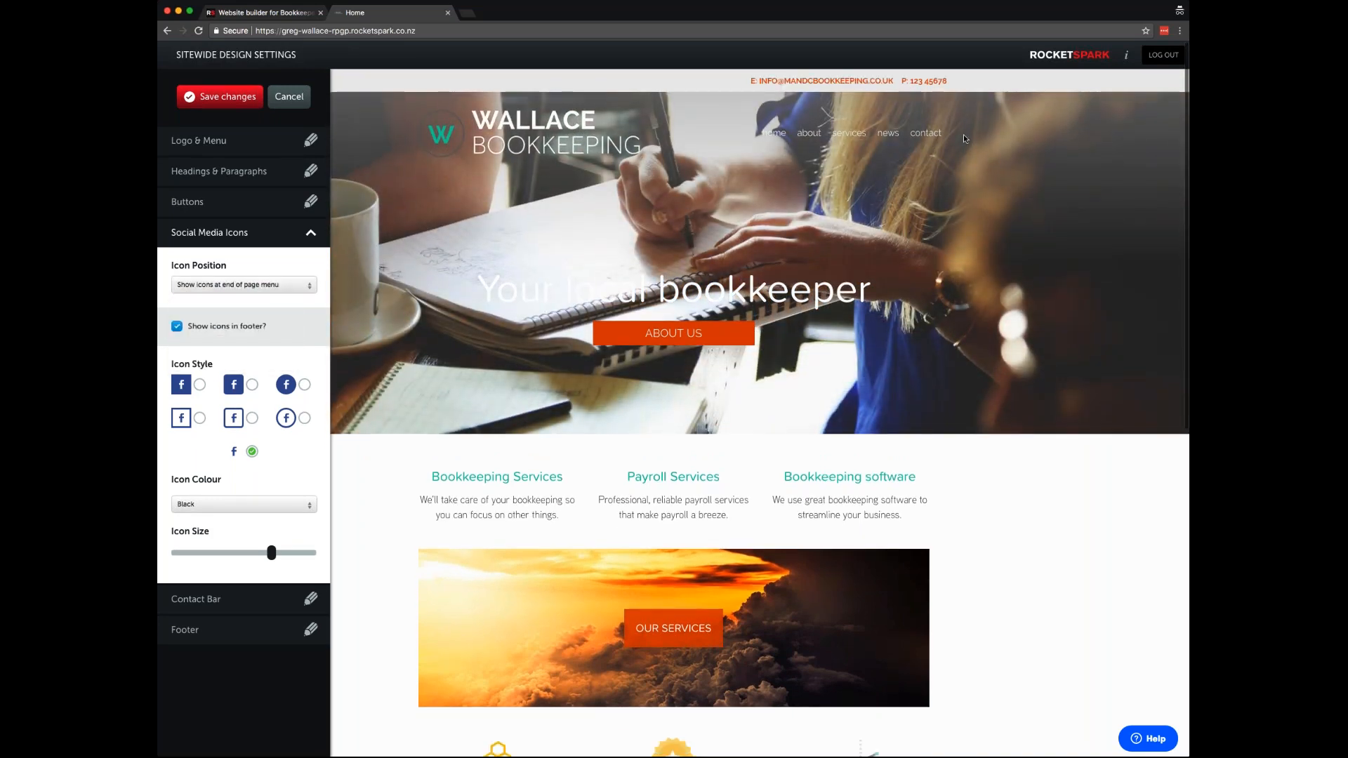
pyautogui.scroll(-10, 680, 322)
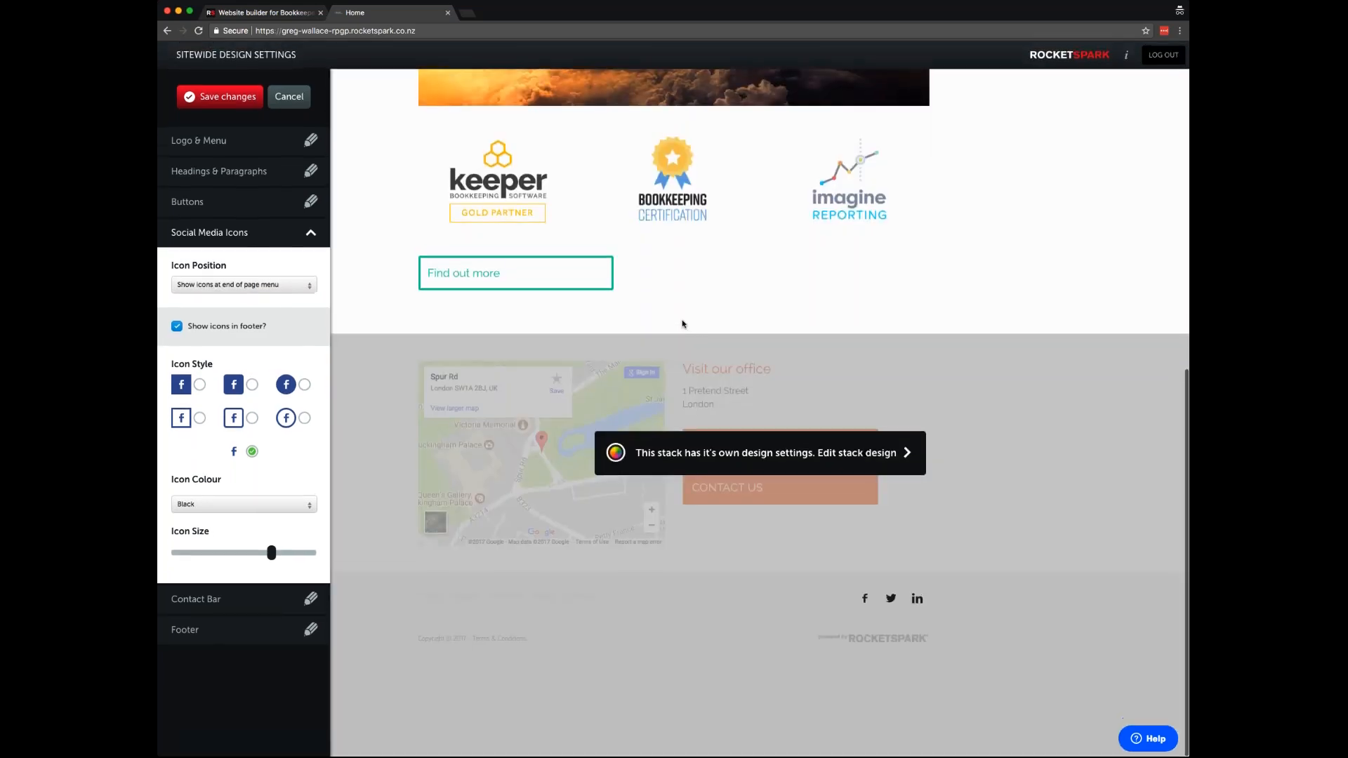
pyautogui.scroll(3, 683, 326)
pyautogui.scroll(8, 683, 326)
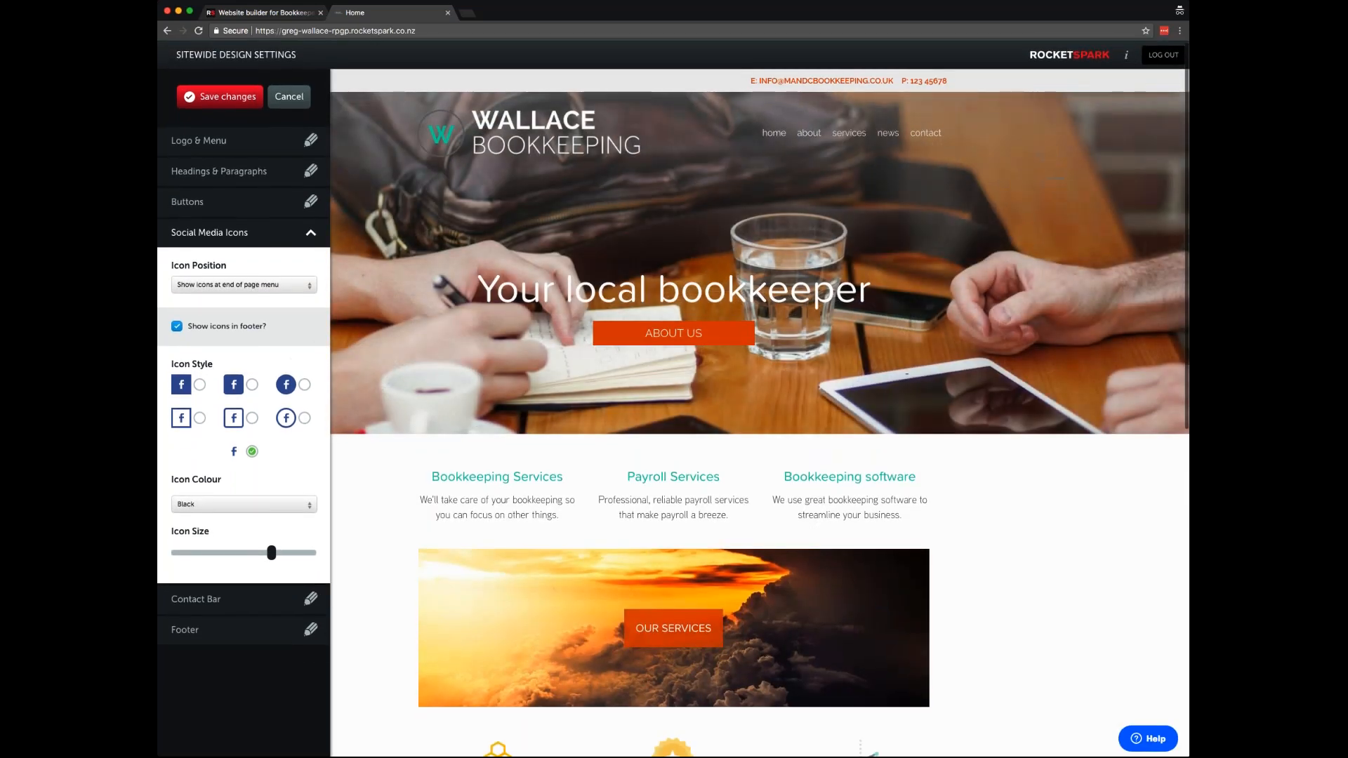
pyautogui.click(201, 386)
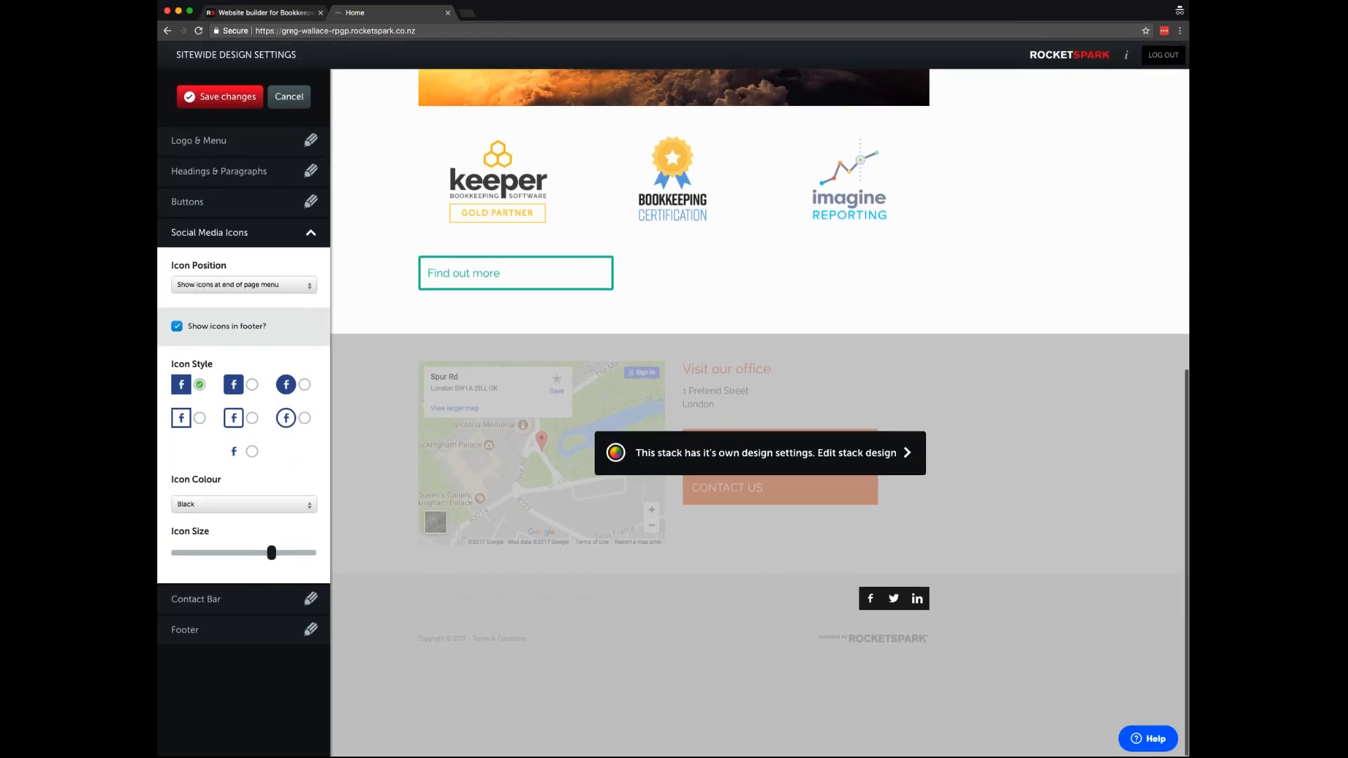
pyautogui.click(243, 285)
pyautogui.click(225, 304)
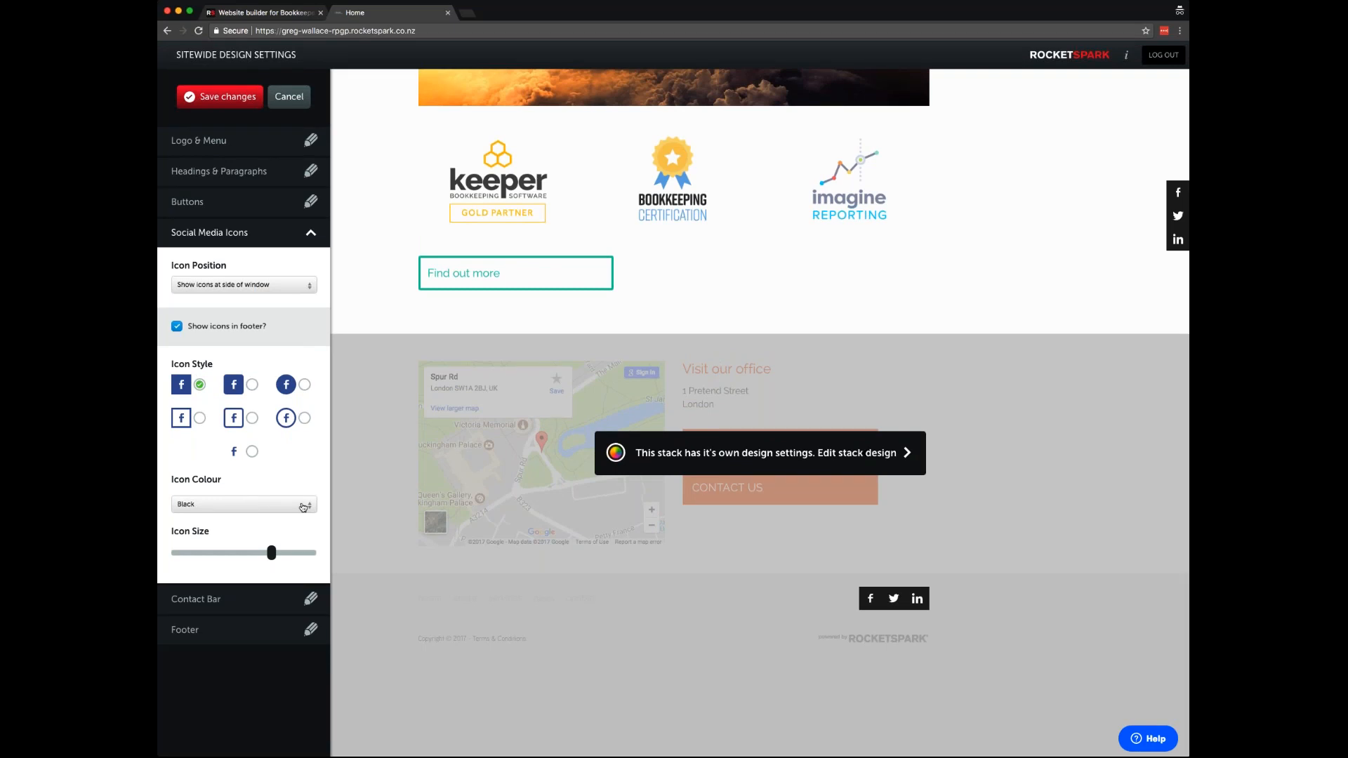
# - Switch the icons to a custom colour and make both side and footer icons teal
pyautogui.click(303, 507)
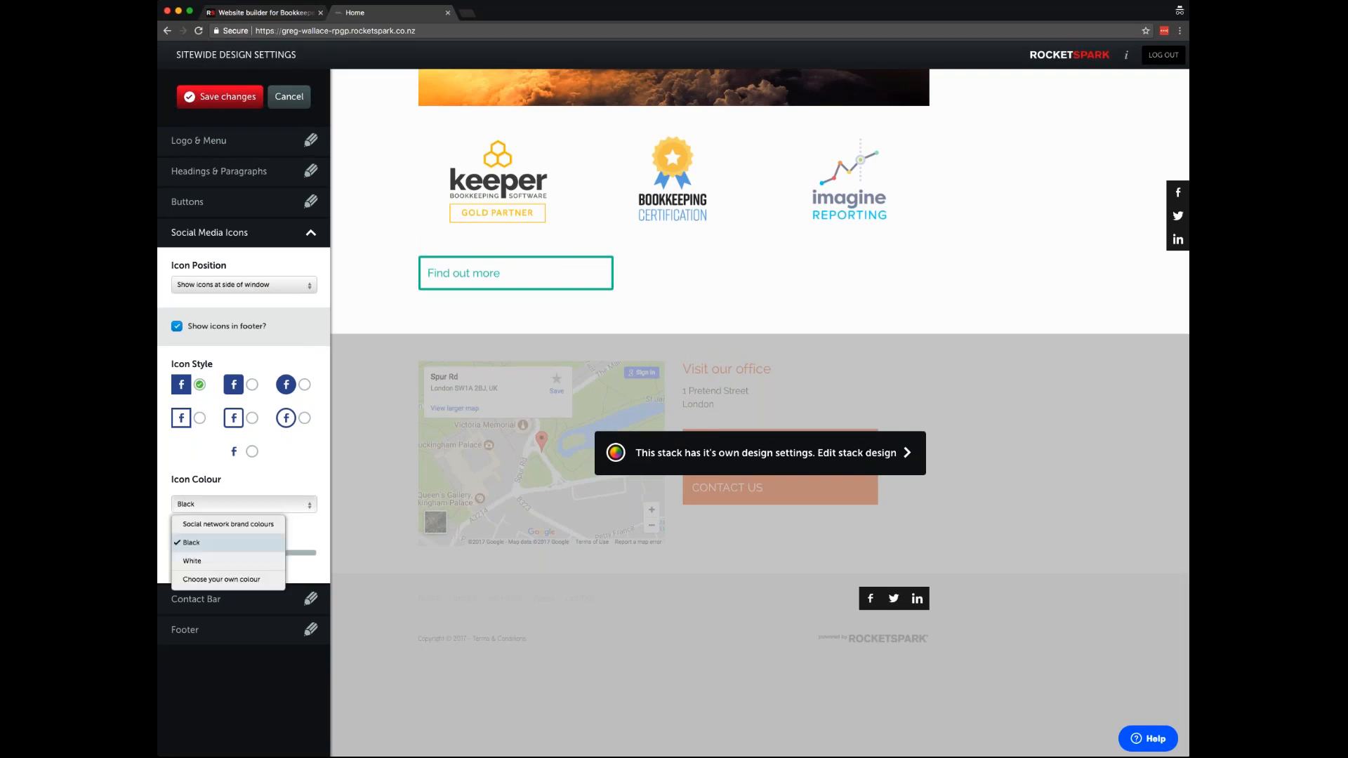
pyautogui.click(230, 587)
pyautogui.click(254, 527)
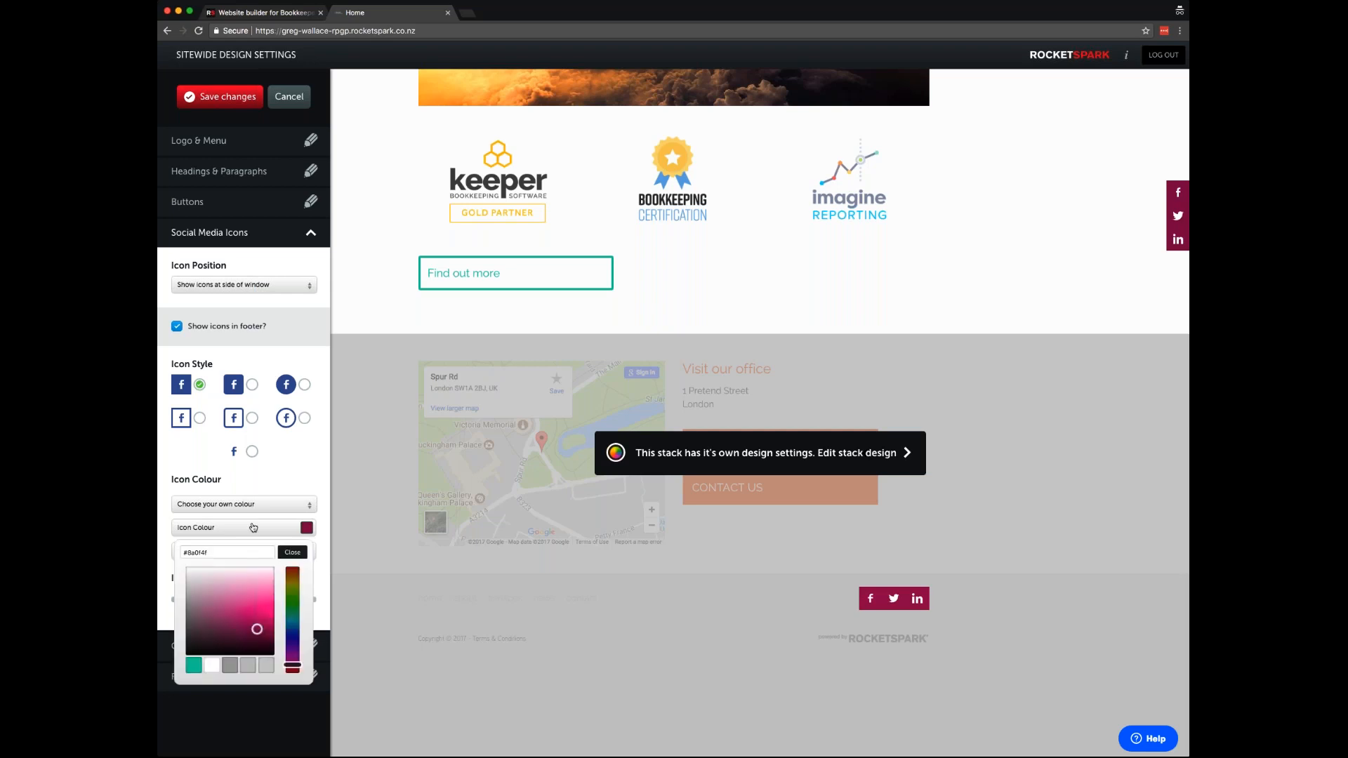
pyautogui.click(193, 665)
pyautogui.click(293, 553)
pyautogui.click(305, 552)
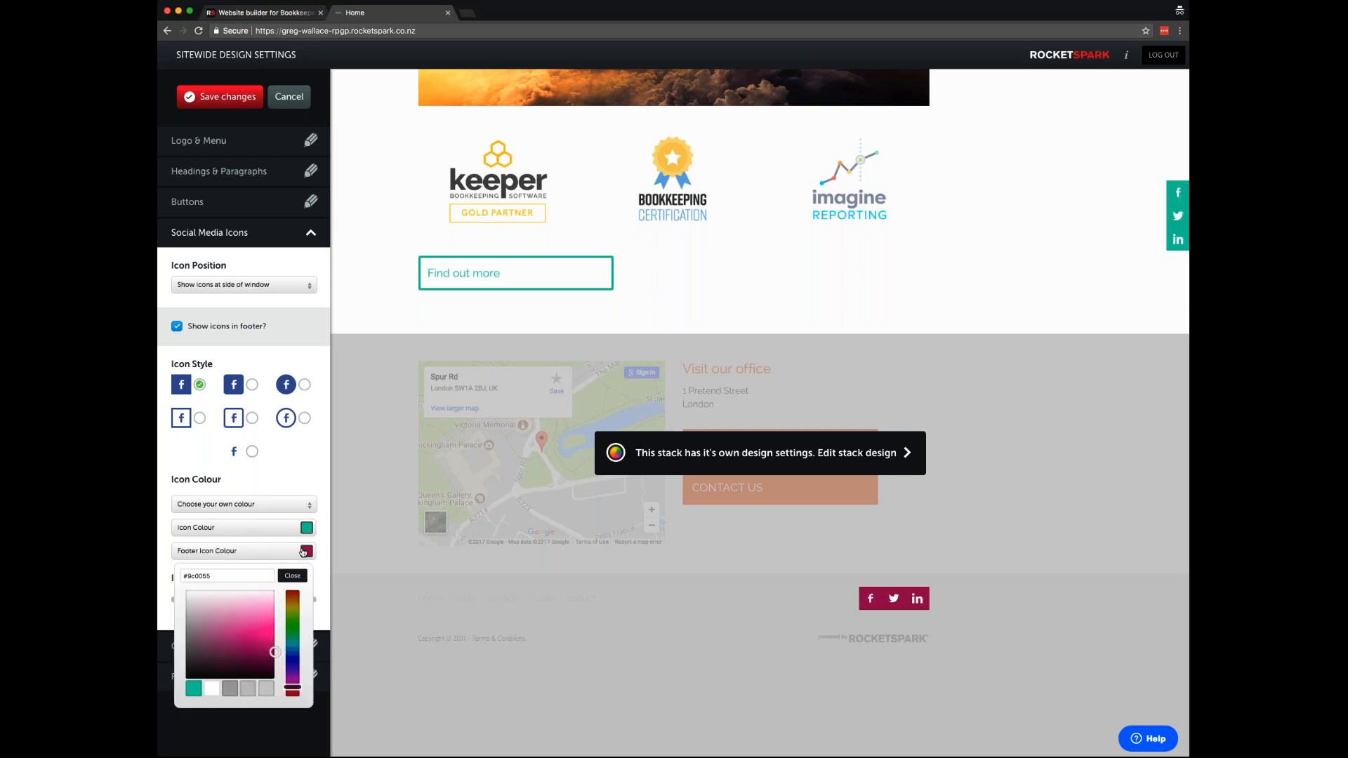
pyautogui.click(194, 688)
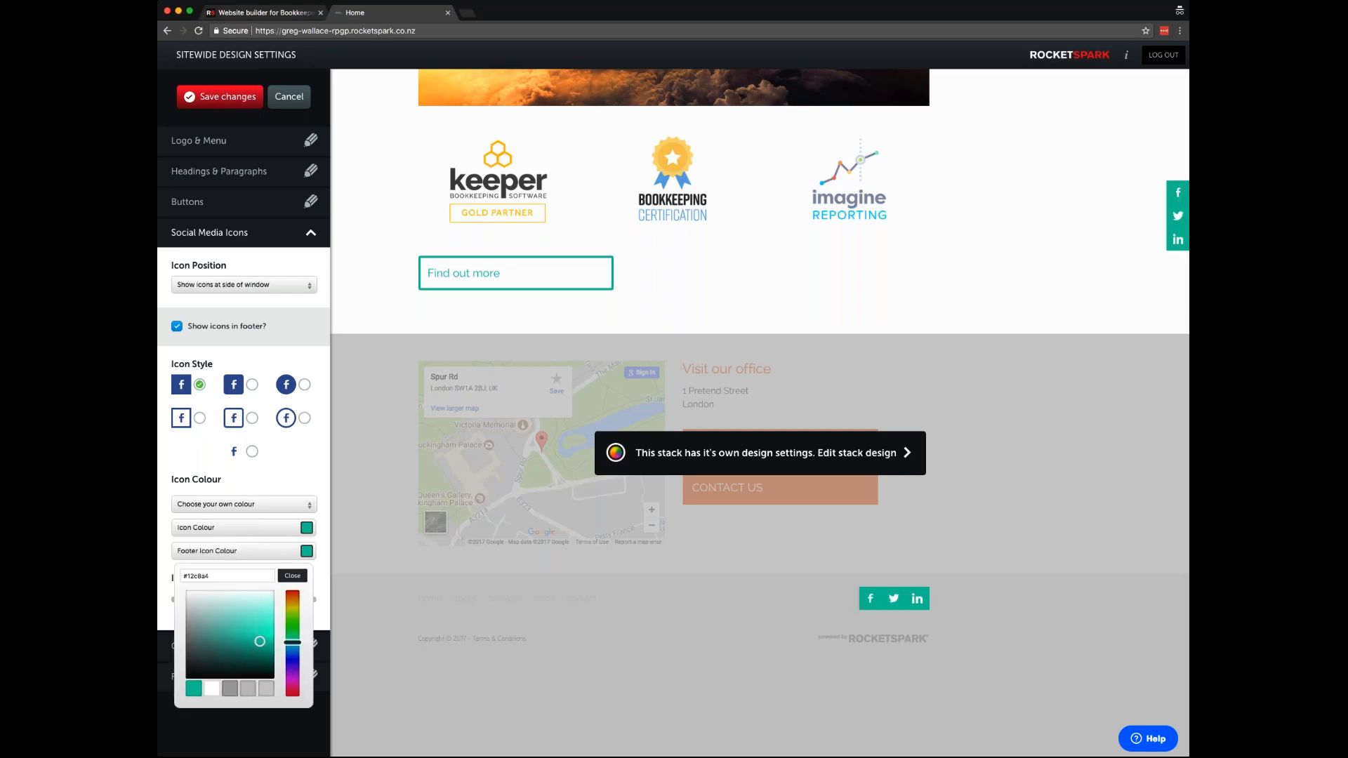
pyautogui.click(292, 577)
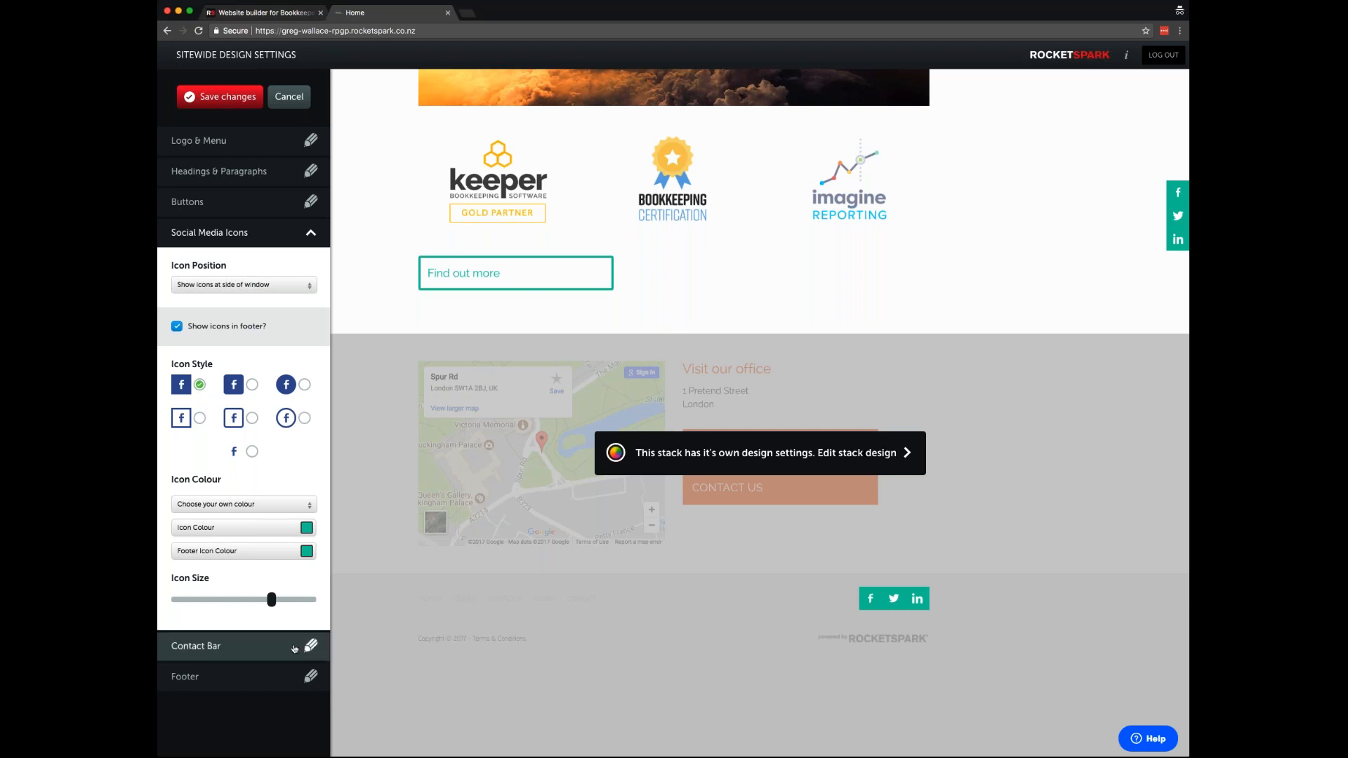
# - Replace the e-mail address in the contact bar settings with the new address
pyautogui.click(295, 648)
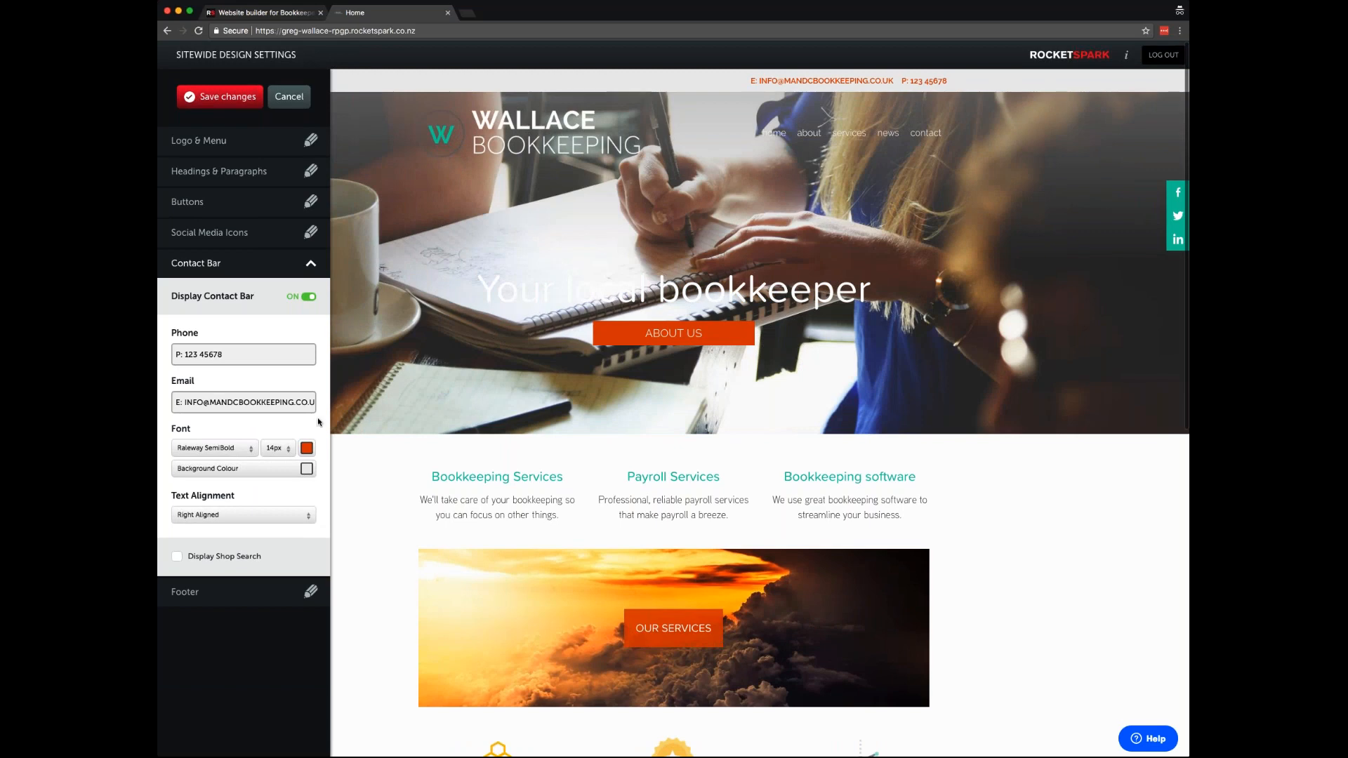
pyautogui.tripleClick(205, 403)
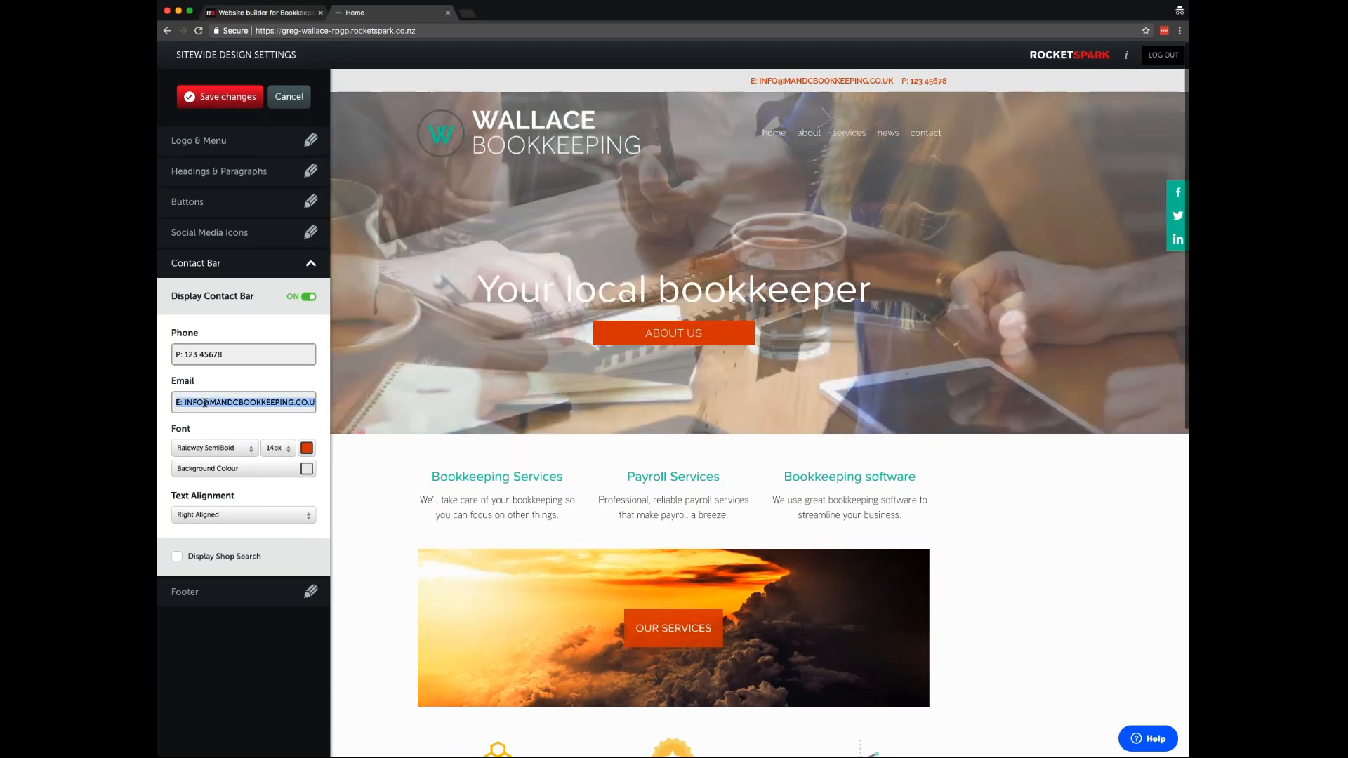
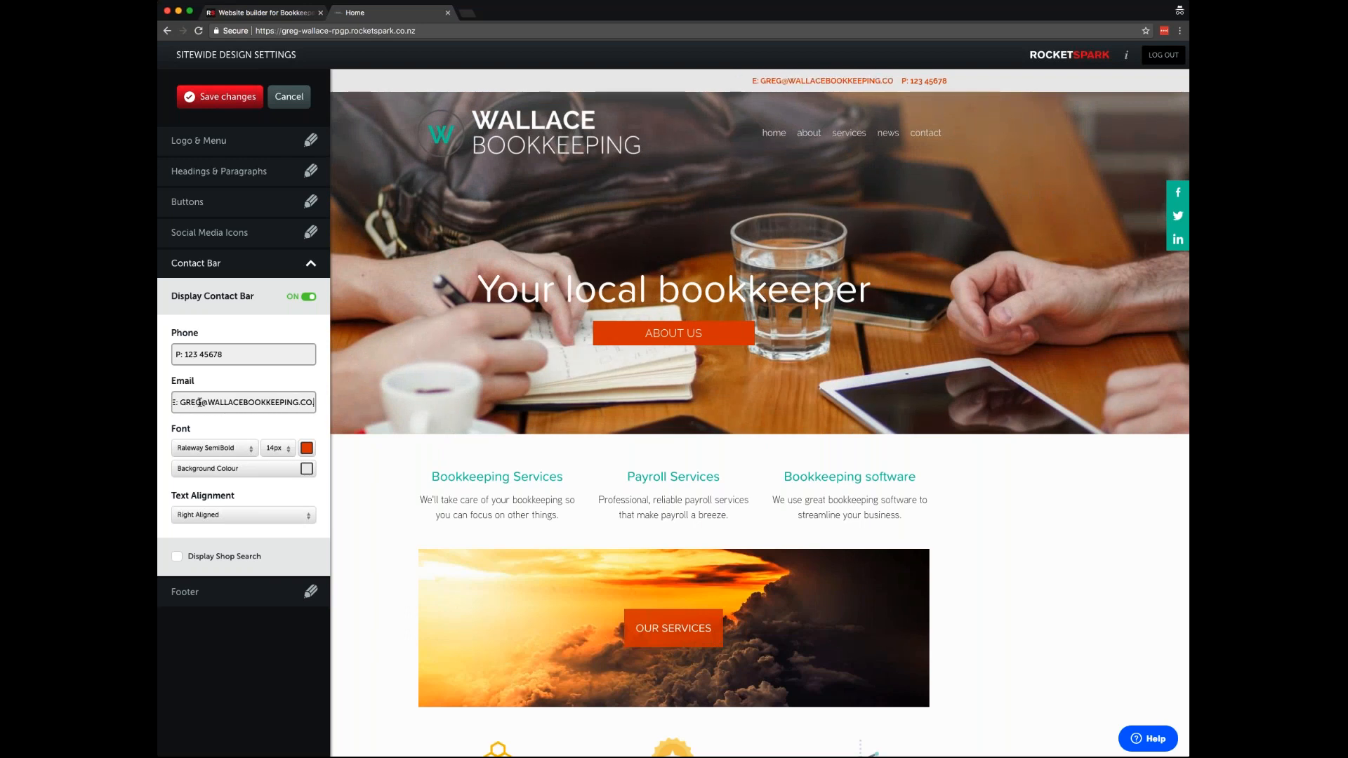
pyautogui.click(231, 354)
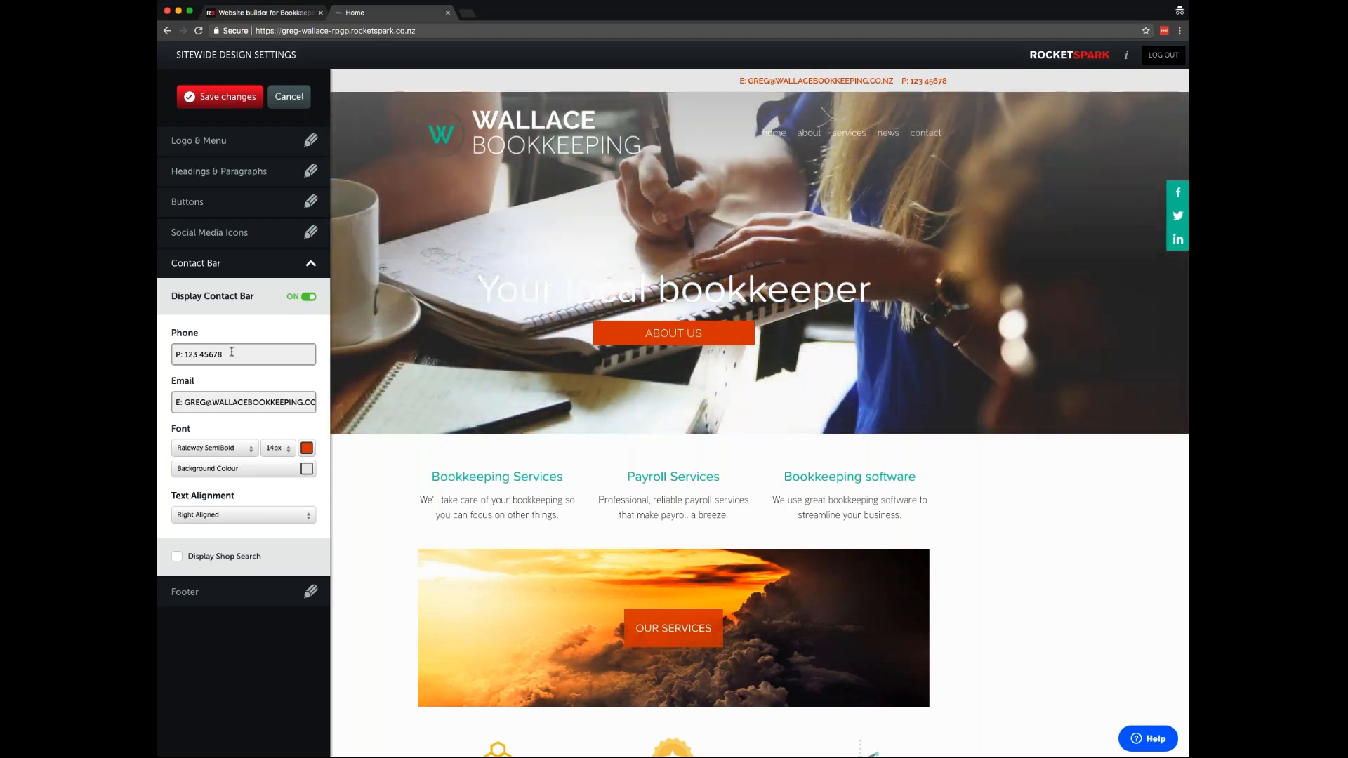
# - Make the contact bar text teal on a white background
pyautogui.click(304, 452)
pyautogui.click(194, 587)
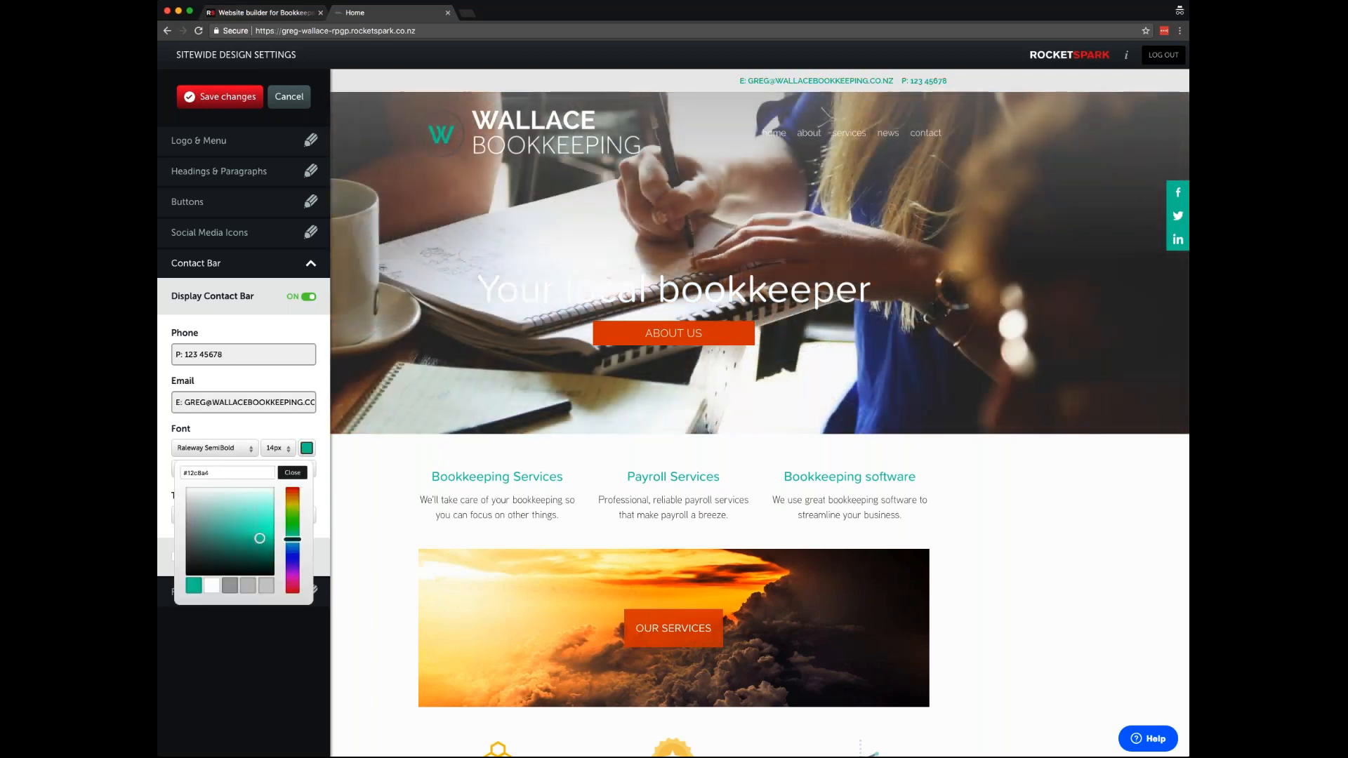
pyautogui.click(293, 476)
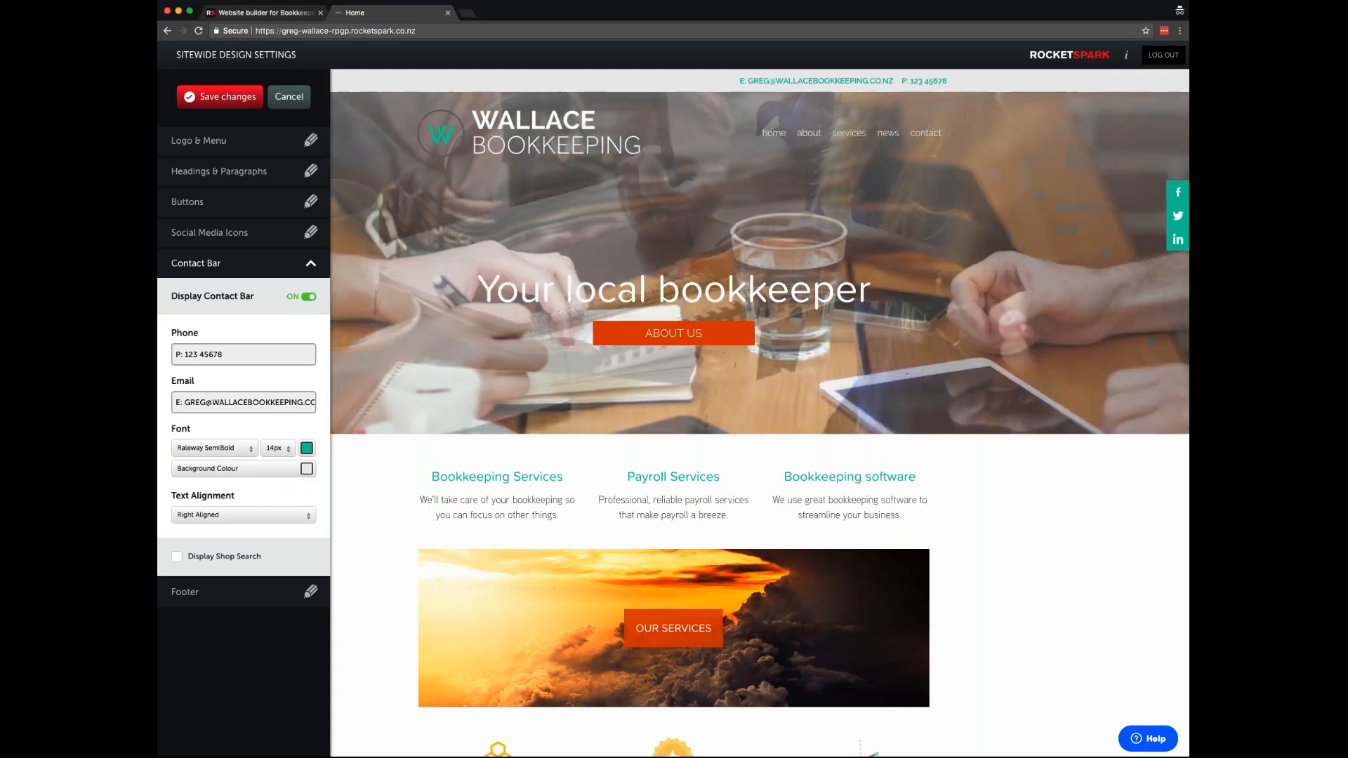
pyautogui.click(305, 469)
pyautogui.click(186, 509)
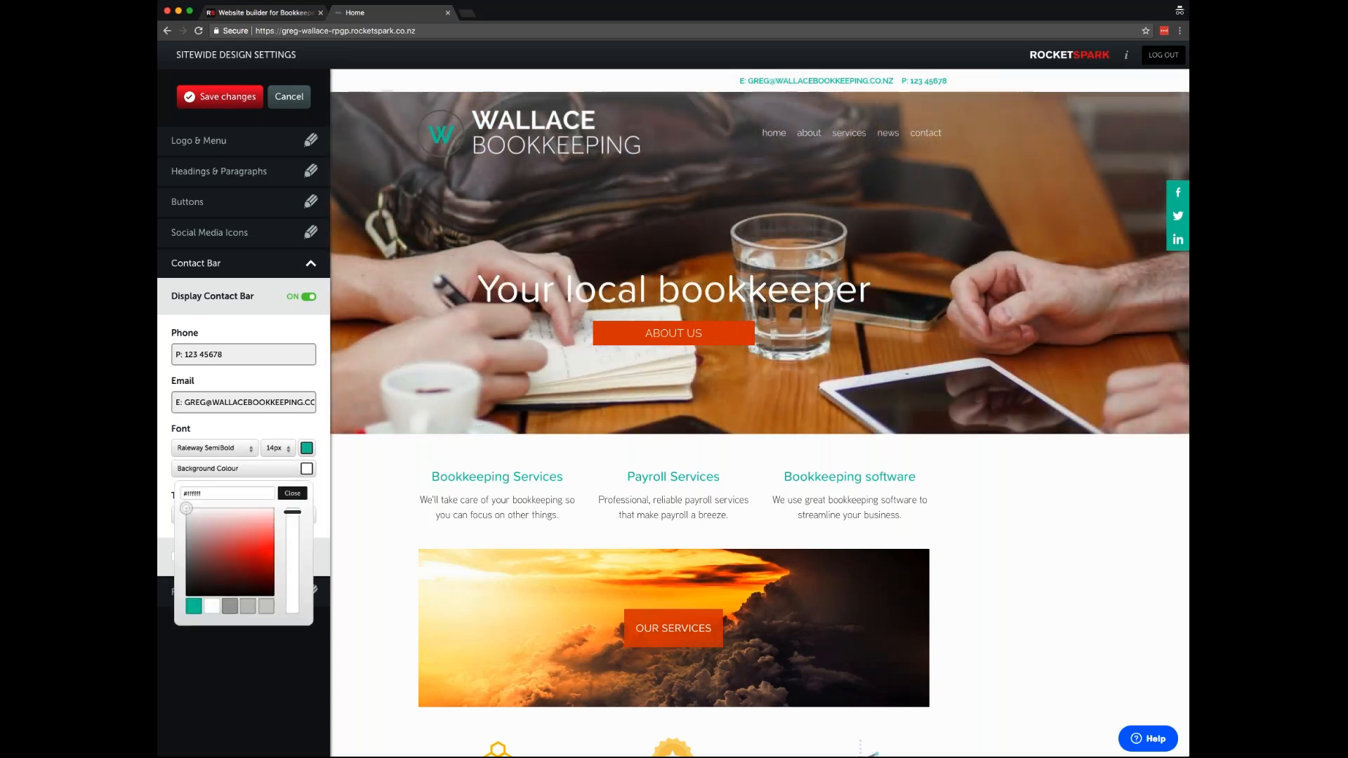
pyautogui.click(292, 494)
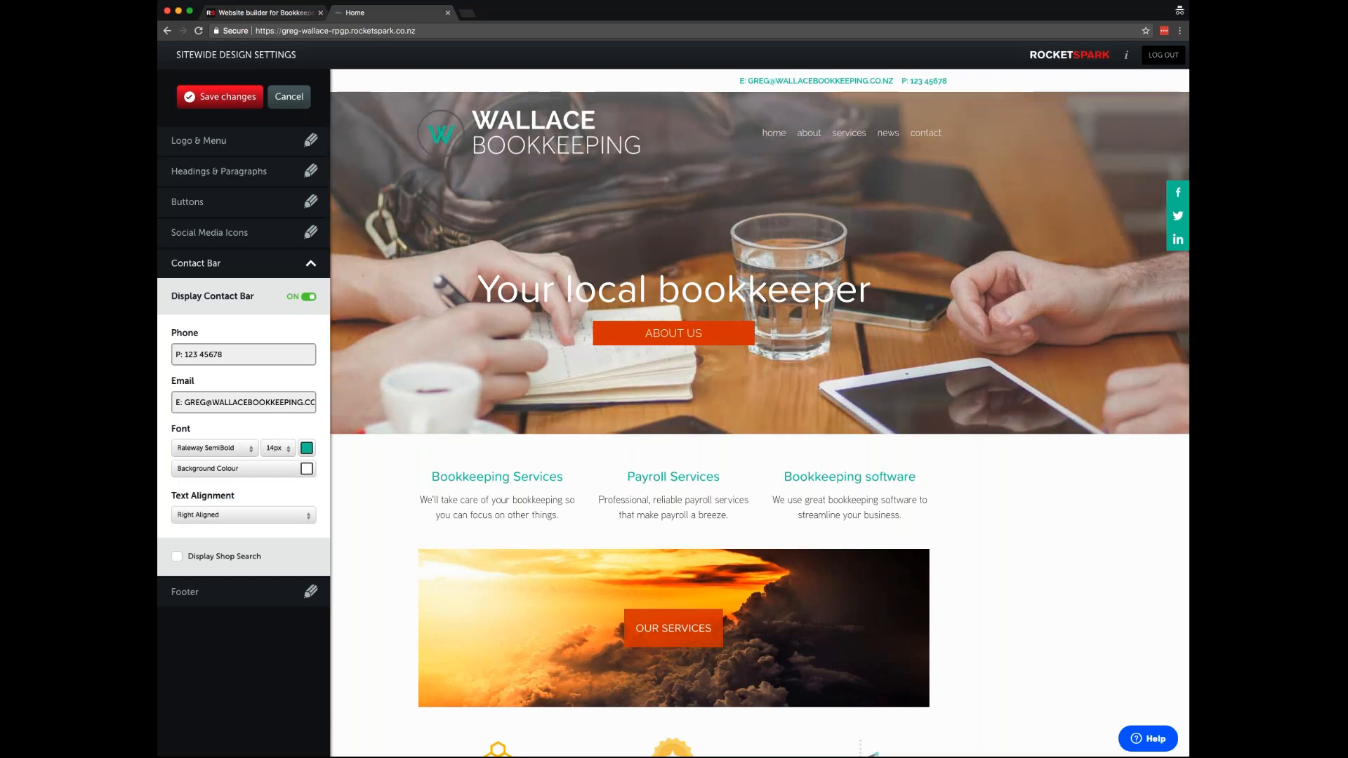
# - Try left and centre alignment for the contact bar, then keep it right-aligned
pyautogui.click(257, 518)
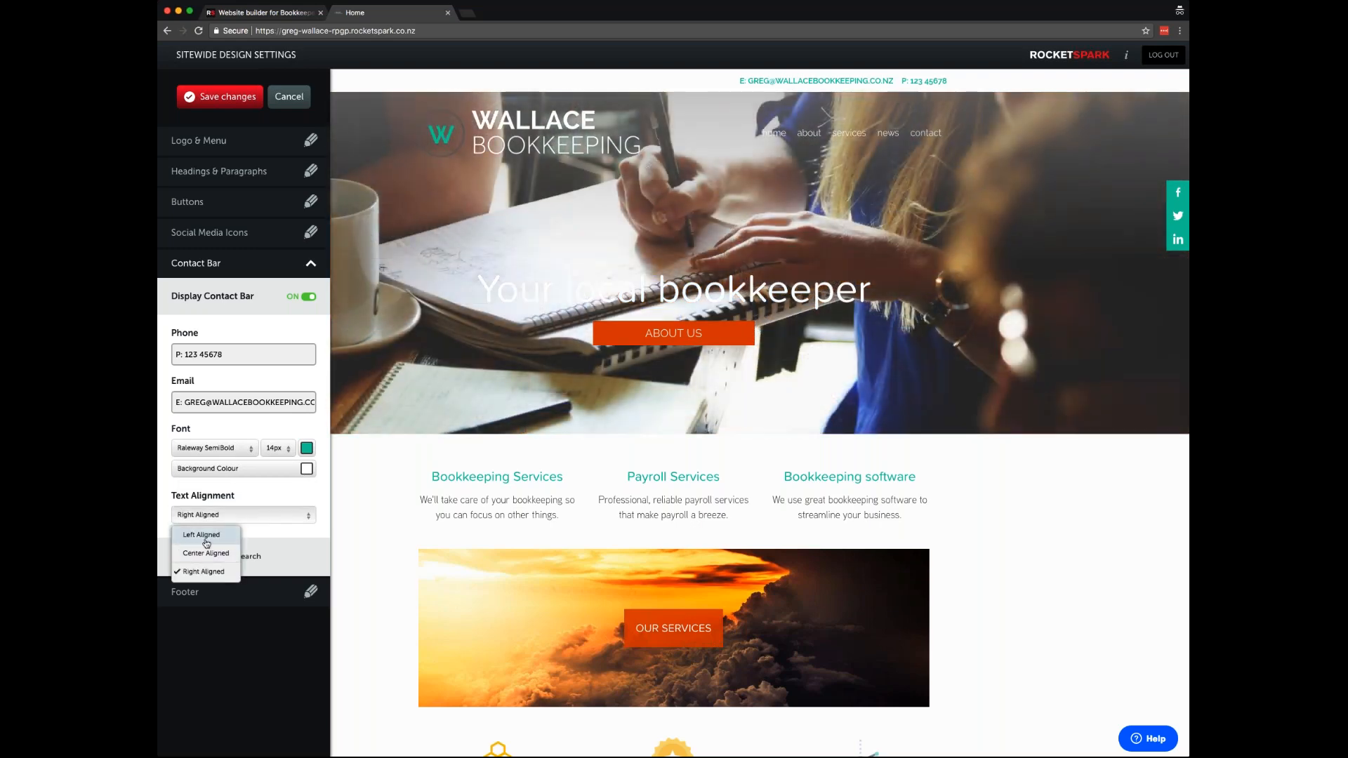
pyautogui.click(206, 541)
pyautogui.click(208, 518)
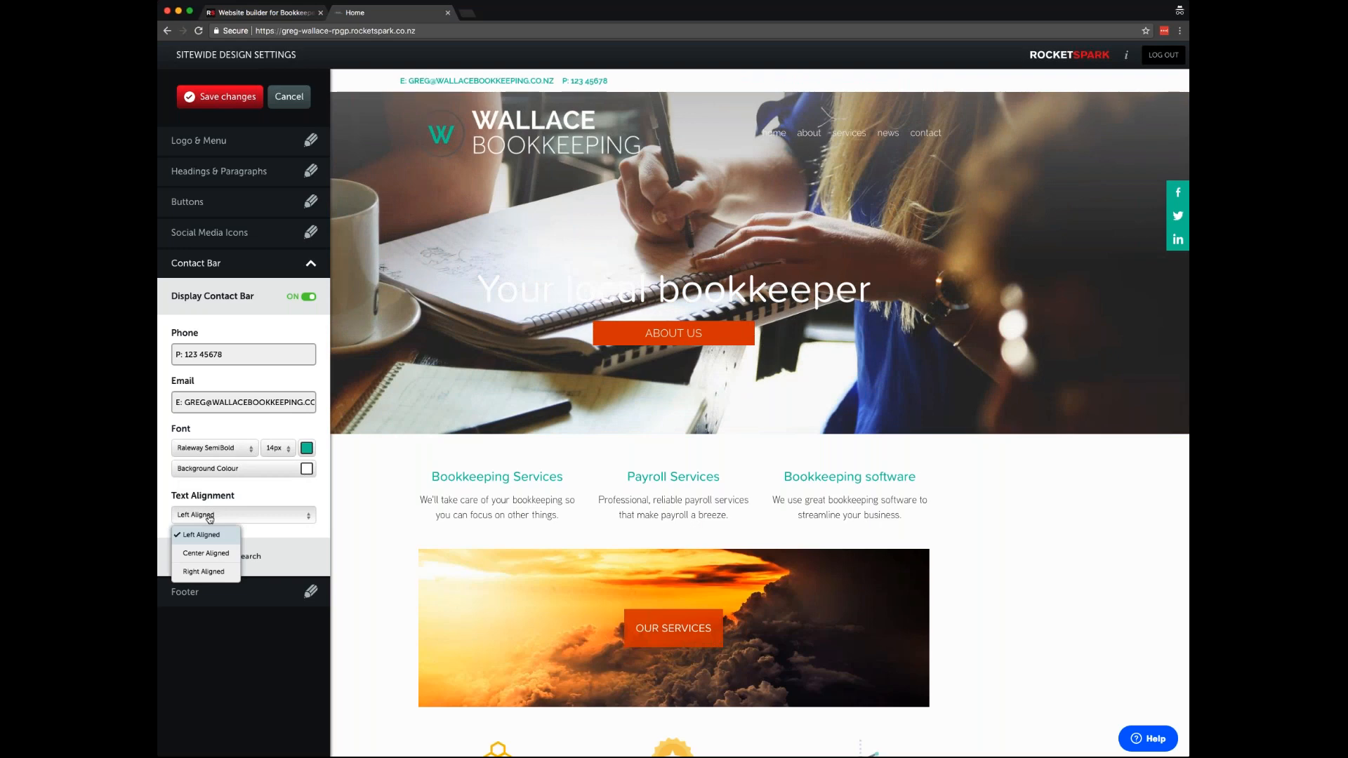
pyautogui.click(206, 554)
pyautogui.click(210, 517)
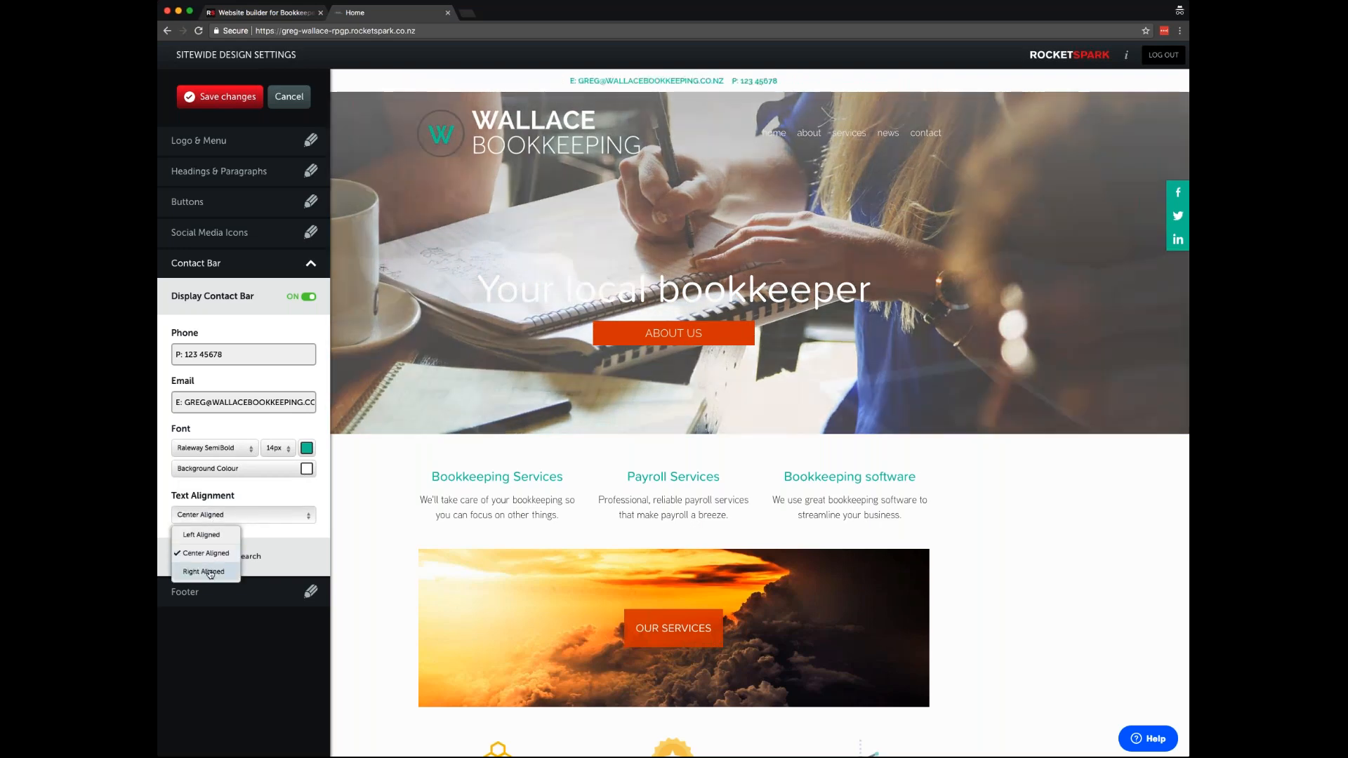
pyautogui.click(204, 572)
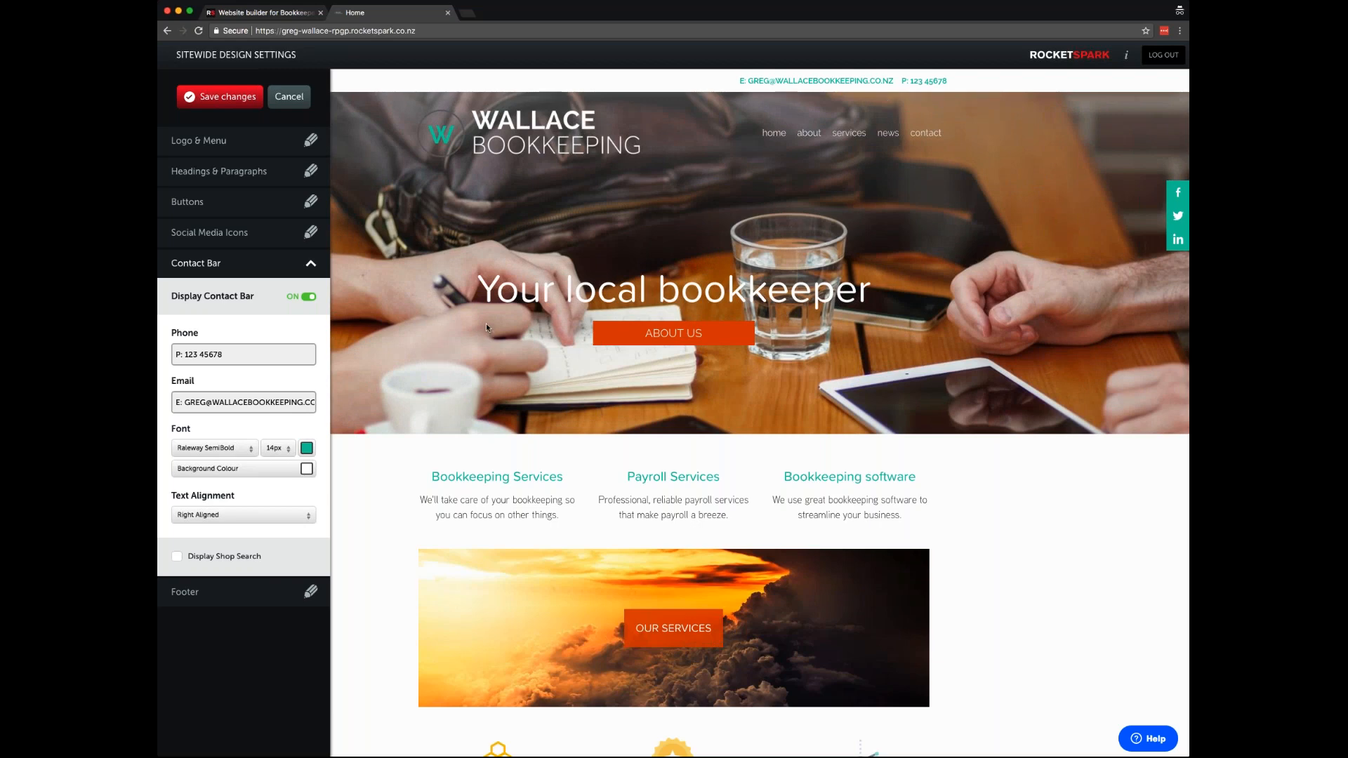
# - Set the footer navigation background to white in the footer design settings
pyautogui.click(208, 594)
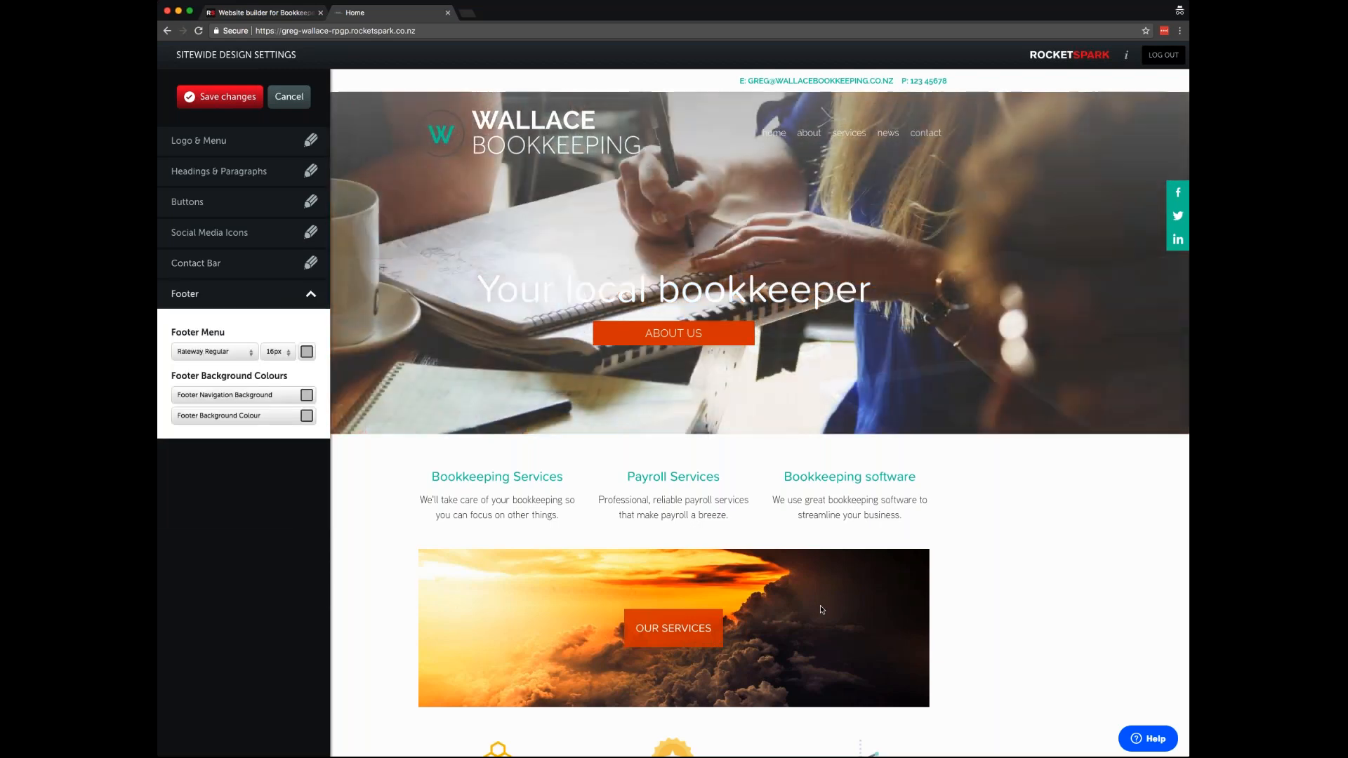
pyautogui.scroll(-10, 820, 606)
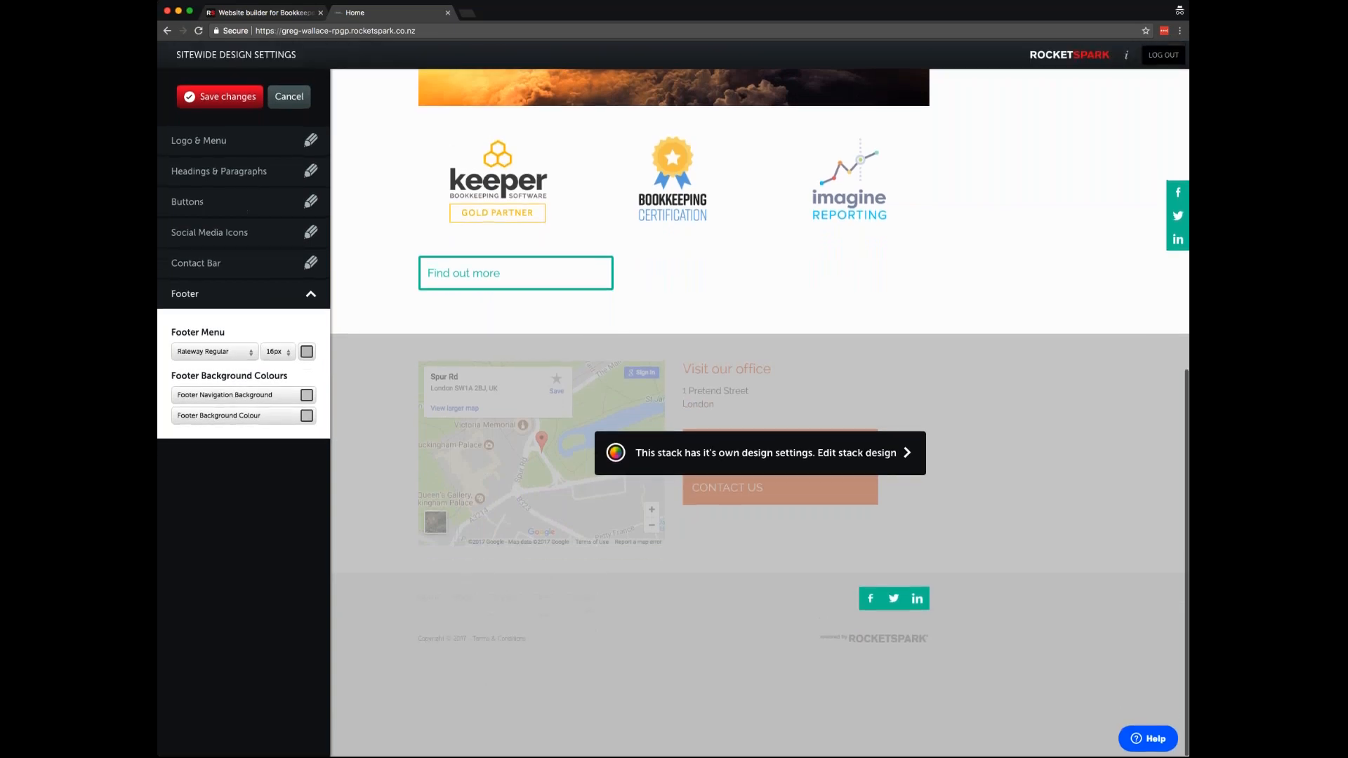
pyautogui.click(306, 353)
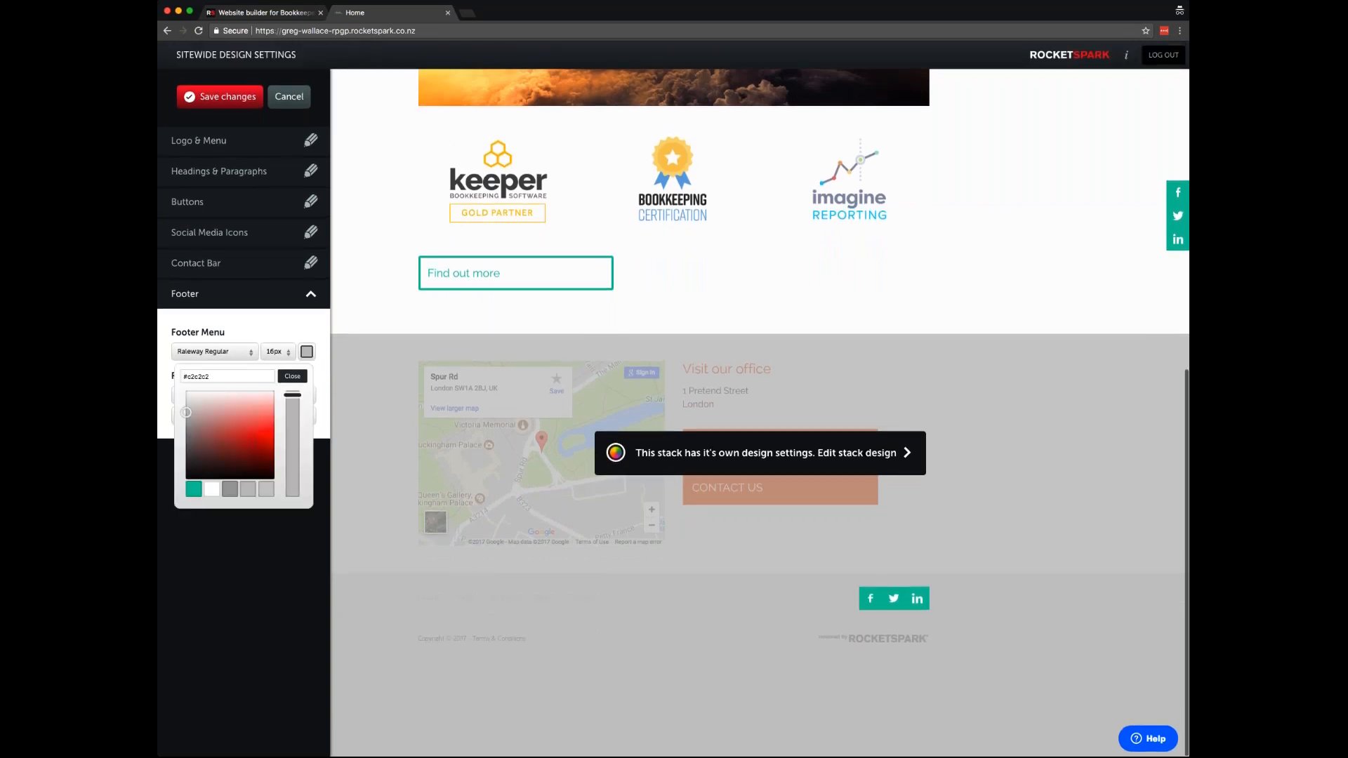
pyautogui.click(208, 491)
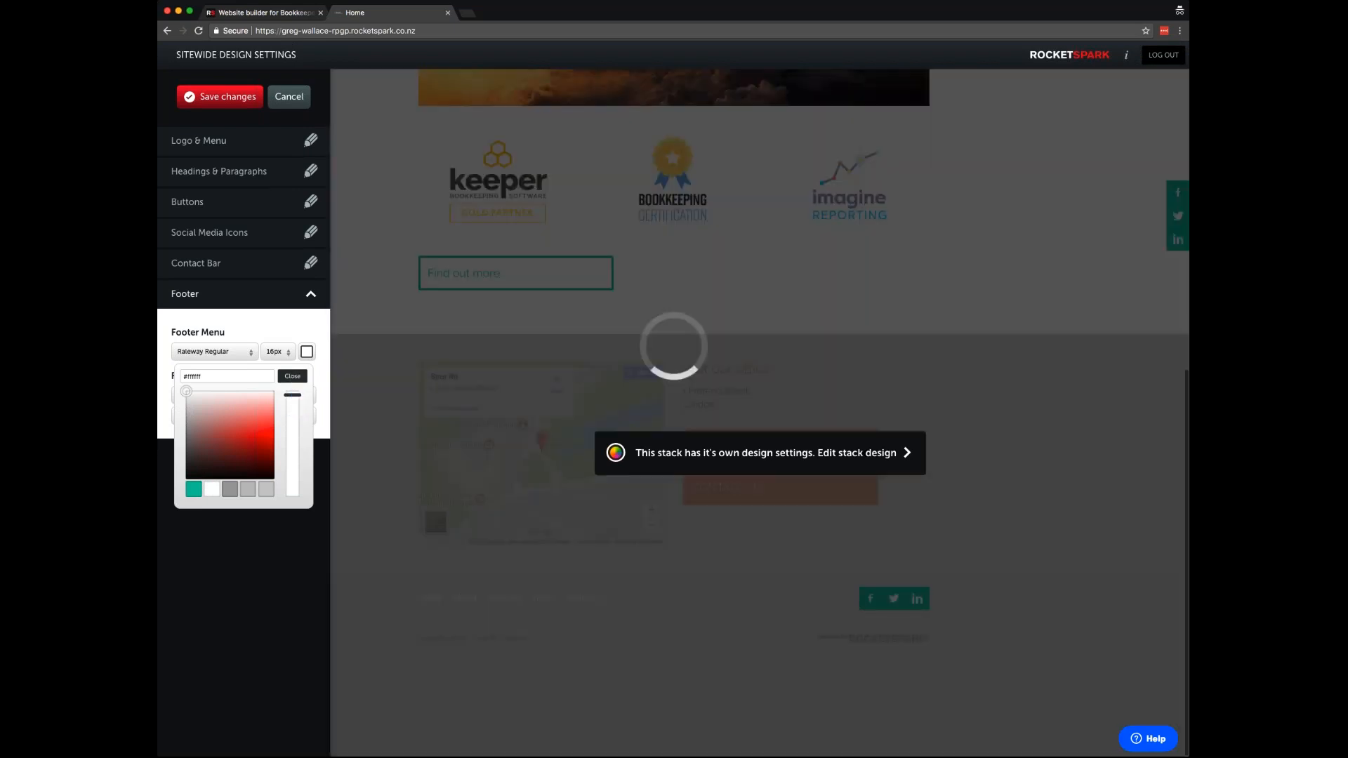
pyautogui.click(292, 376)
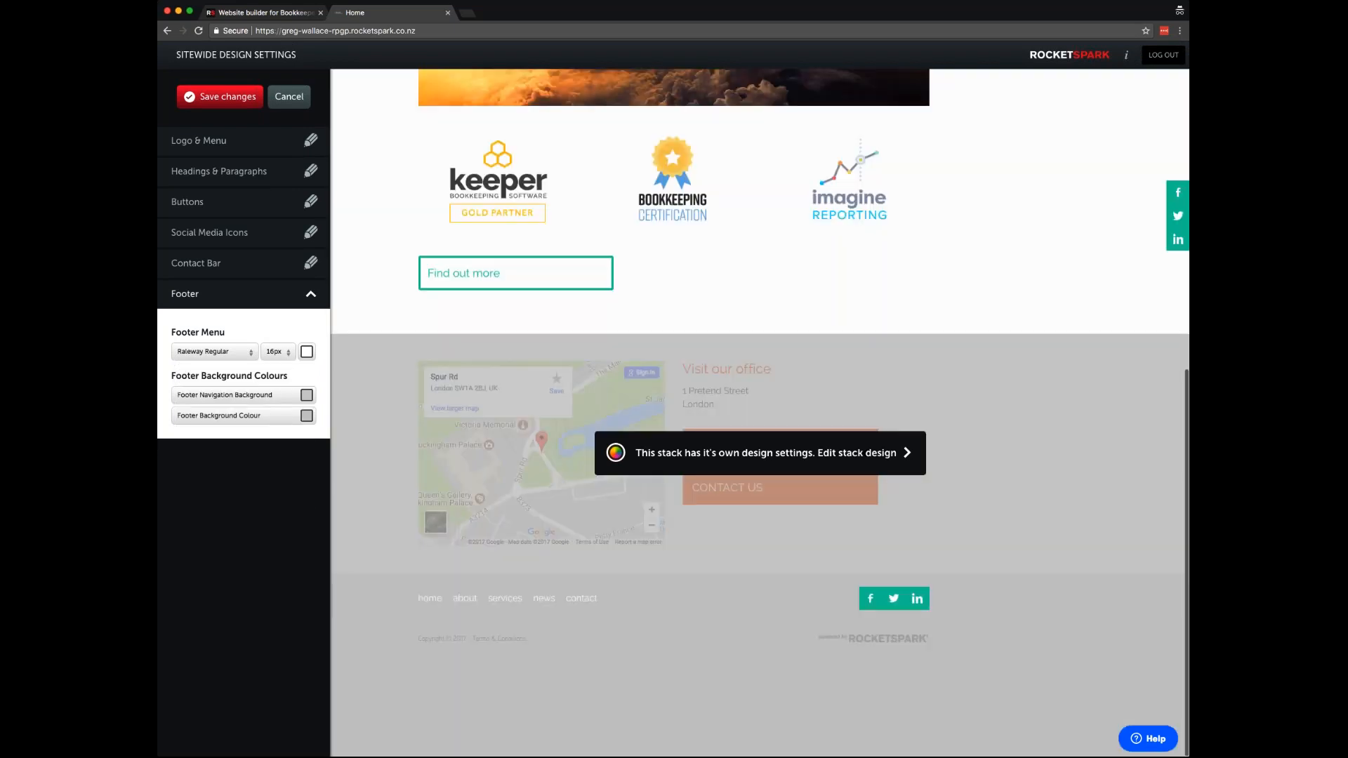
pyautogui.click(243, 400)
pyautogui.click(212, 533)
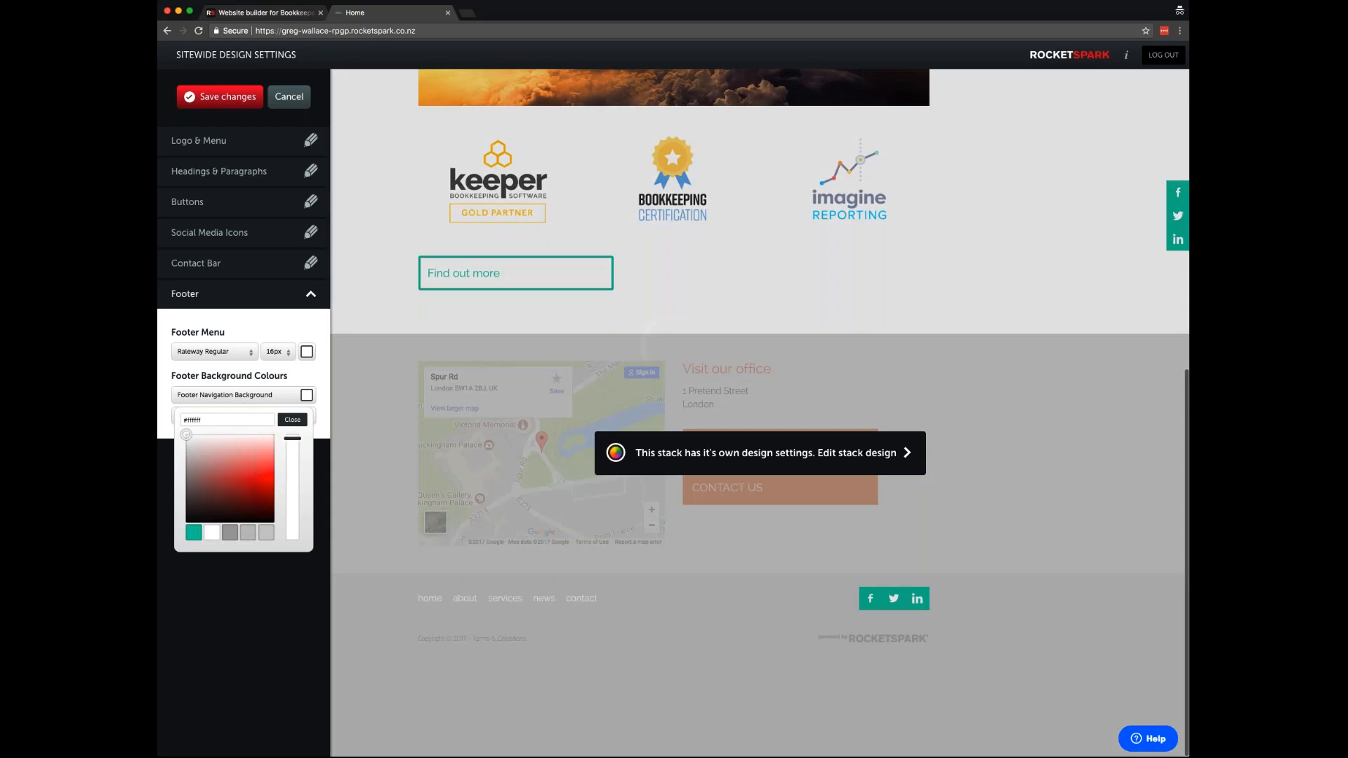
pyautogui.click(292, 420)
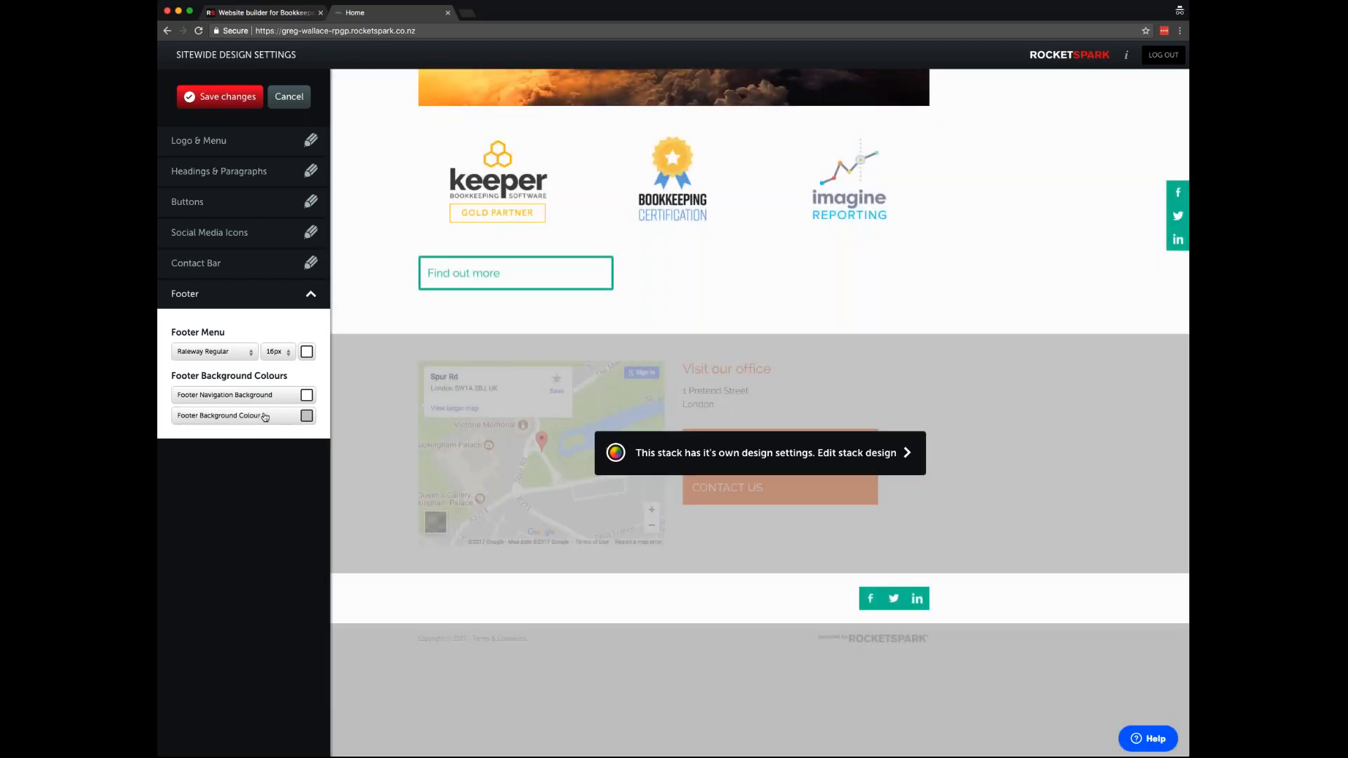
# - Make the footer menu links teal (#12c8a4) and the footer background white
pyautogui.click(307, 352)
pyautogui.click(194, 490)
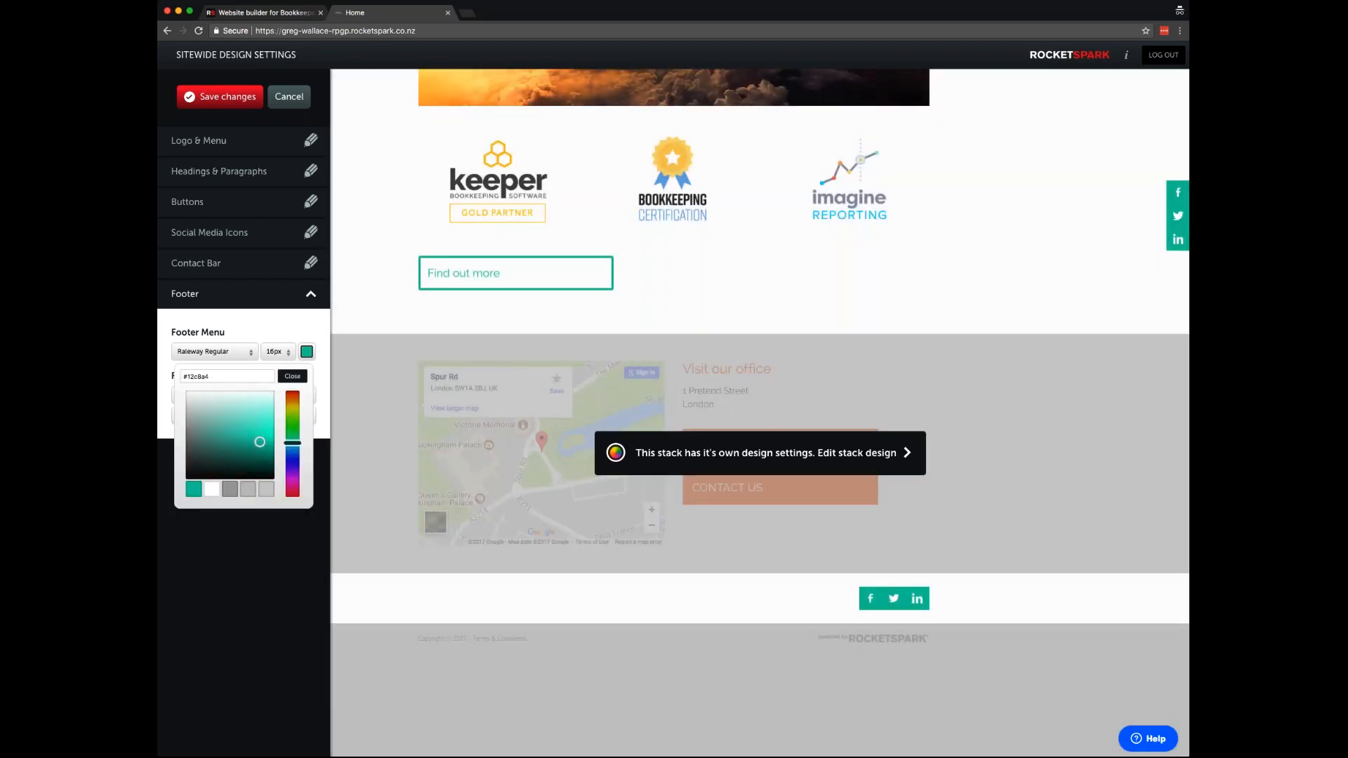
pyautogui.click(292, 377)
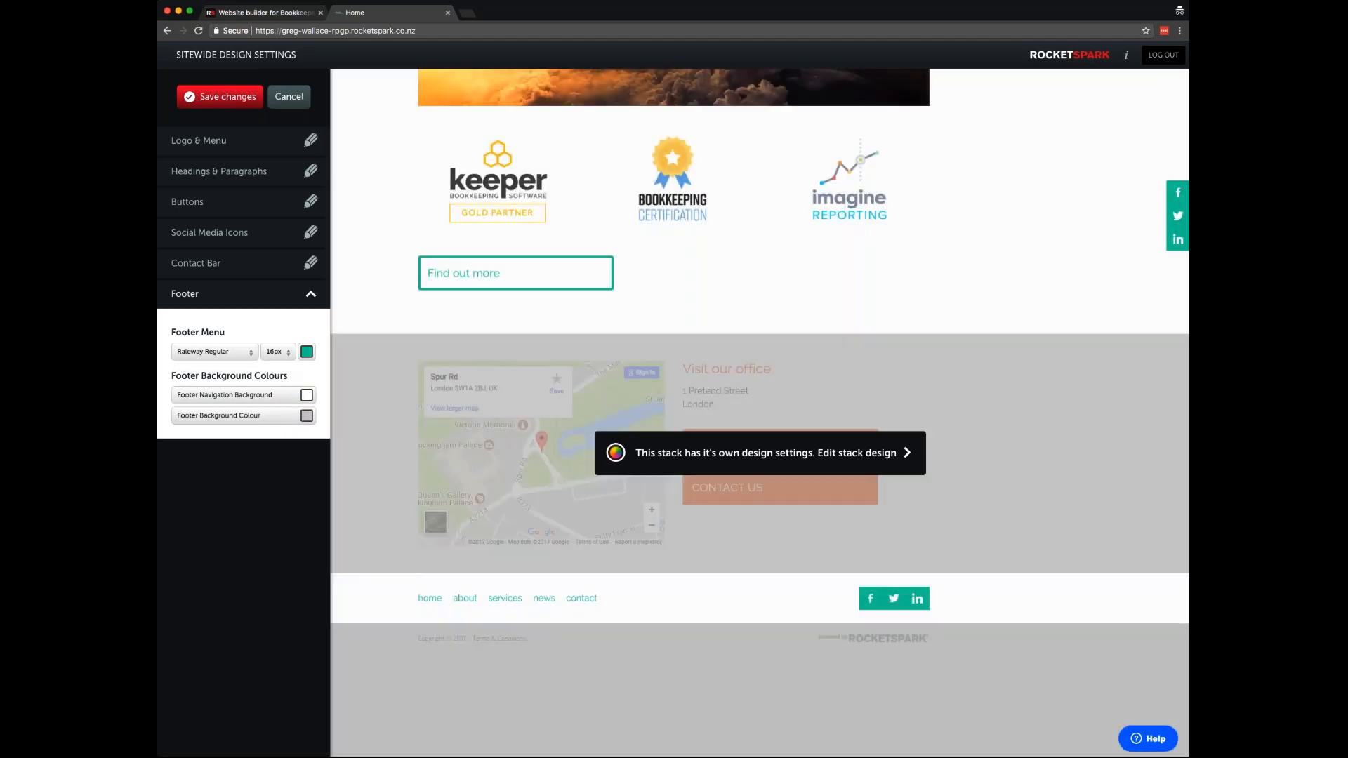
pyautogui.click(307, 415)
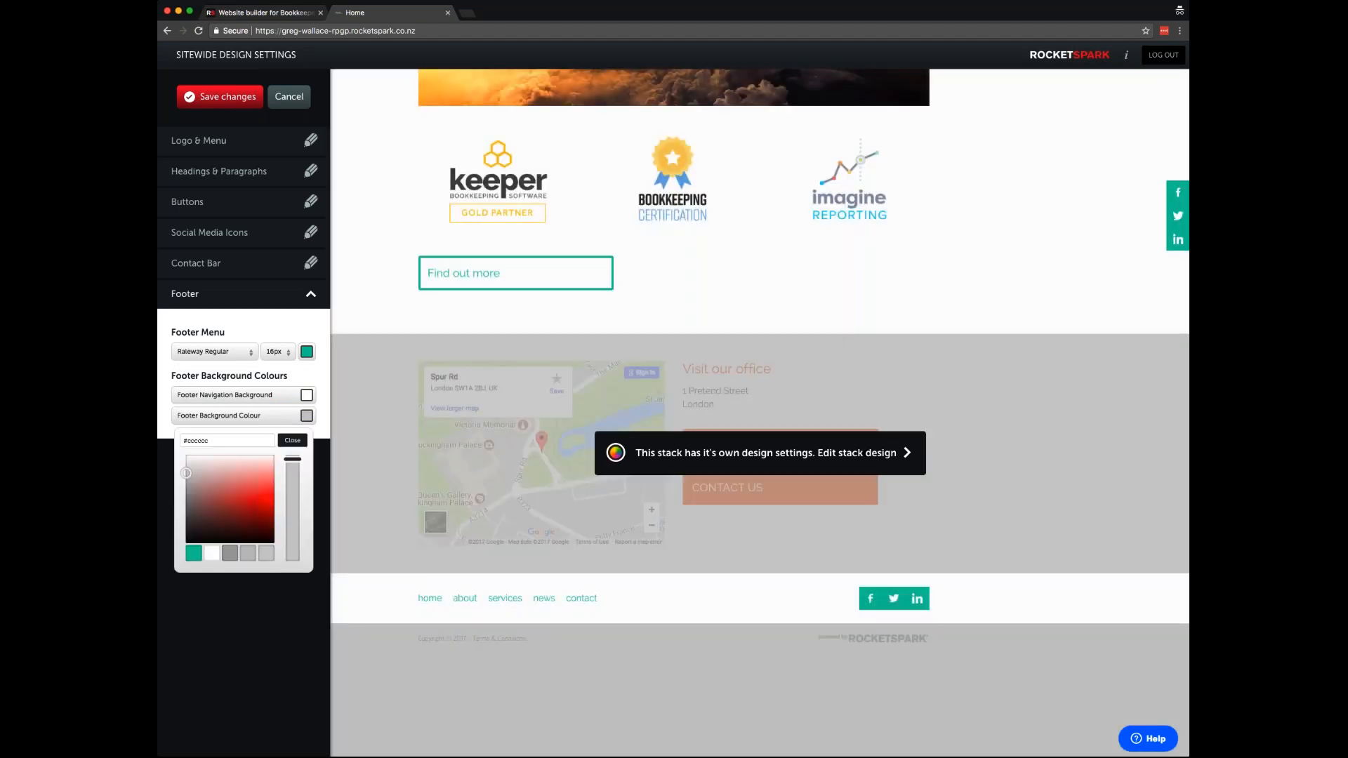
pyautogui.click(217, 555)
pyautogui.click(294, 441)
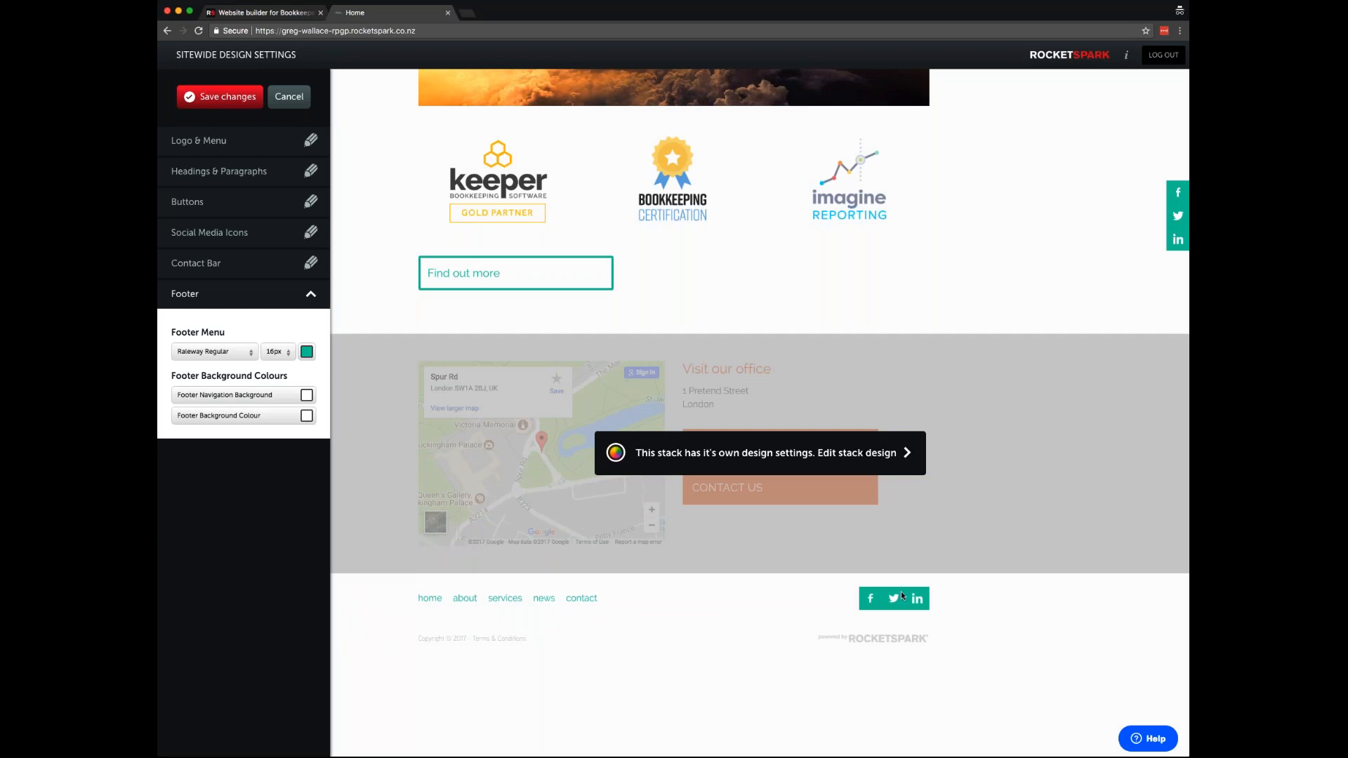
# - Save the sitewide design, then open the homepage hero feature area editor and dismiss the help video
pyautogui.click(218, 99)
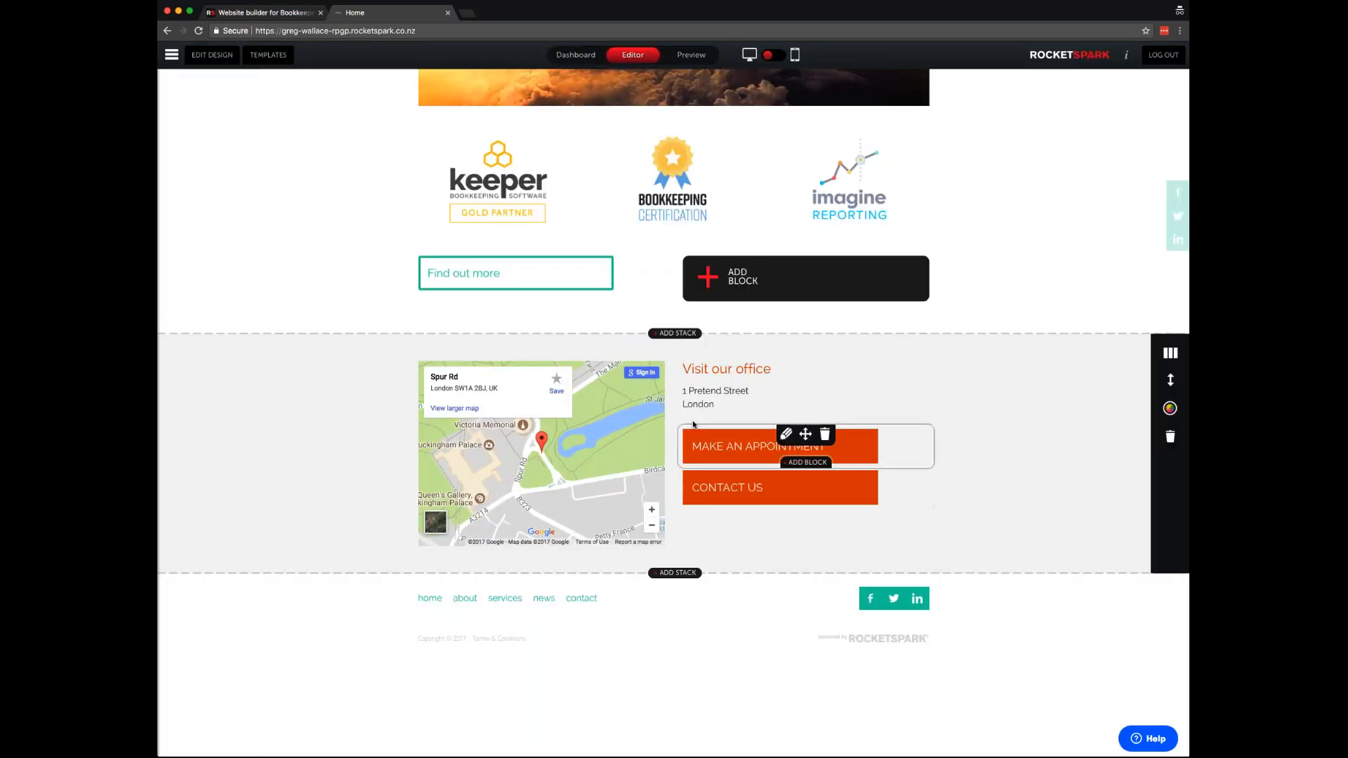
pyautogui.scroll(15, 694, 430)
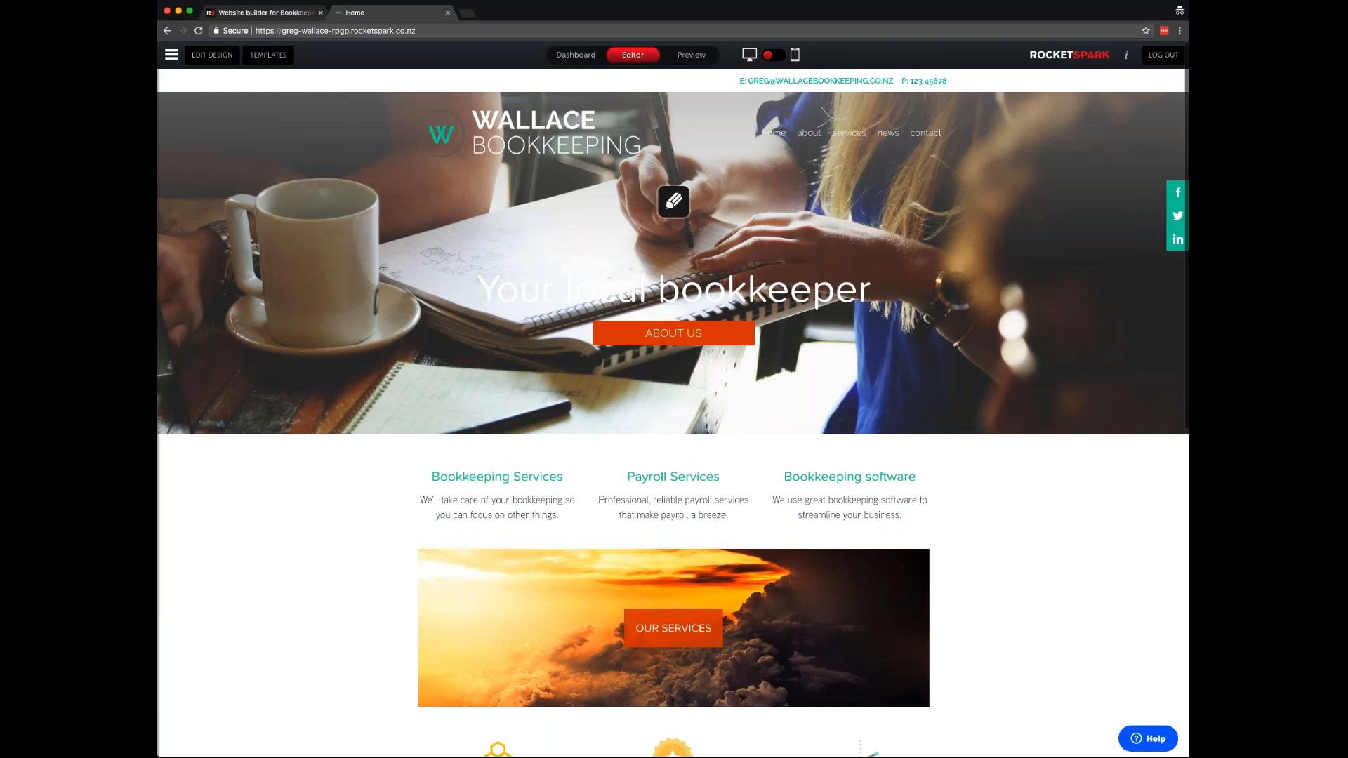
pyautogui.click(674, 204)
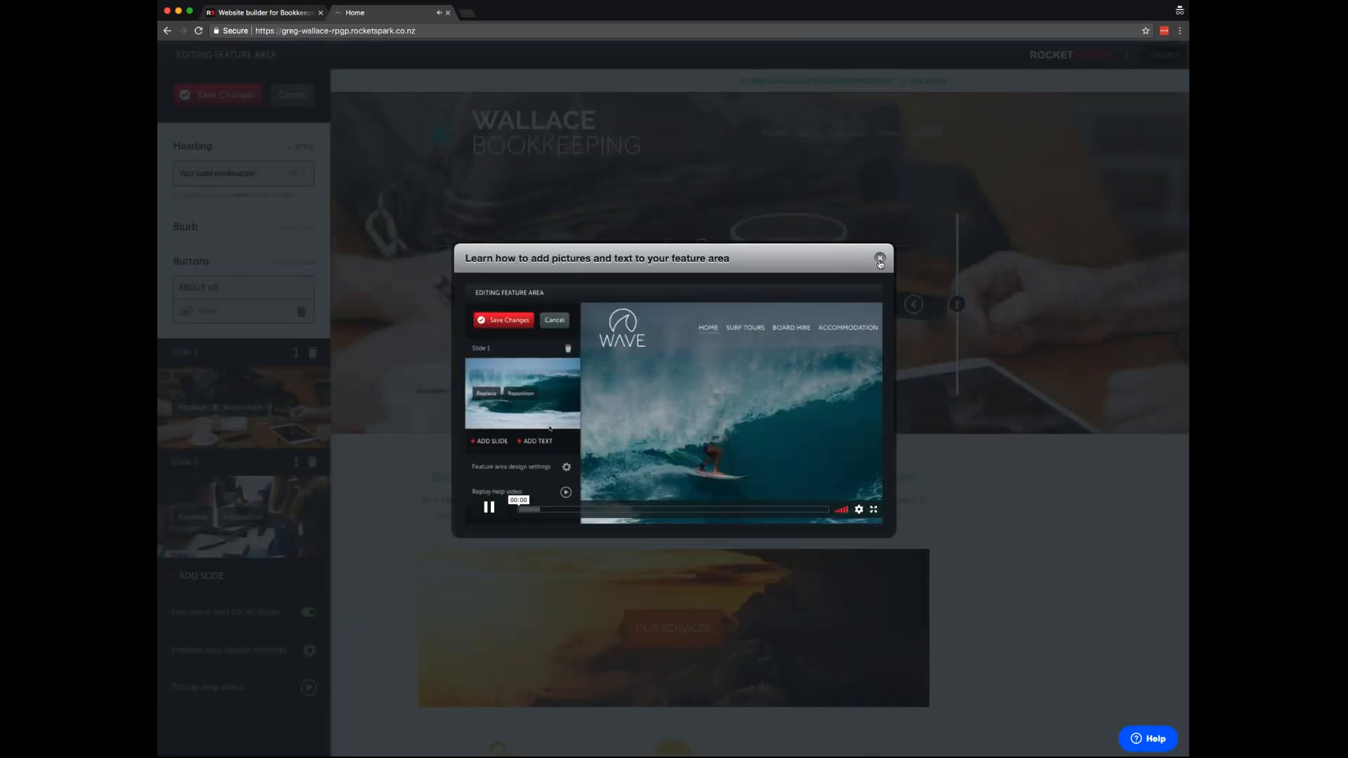
pyautogui.click(880, 259)
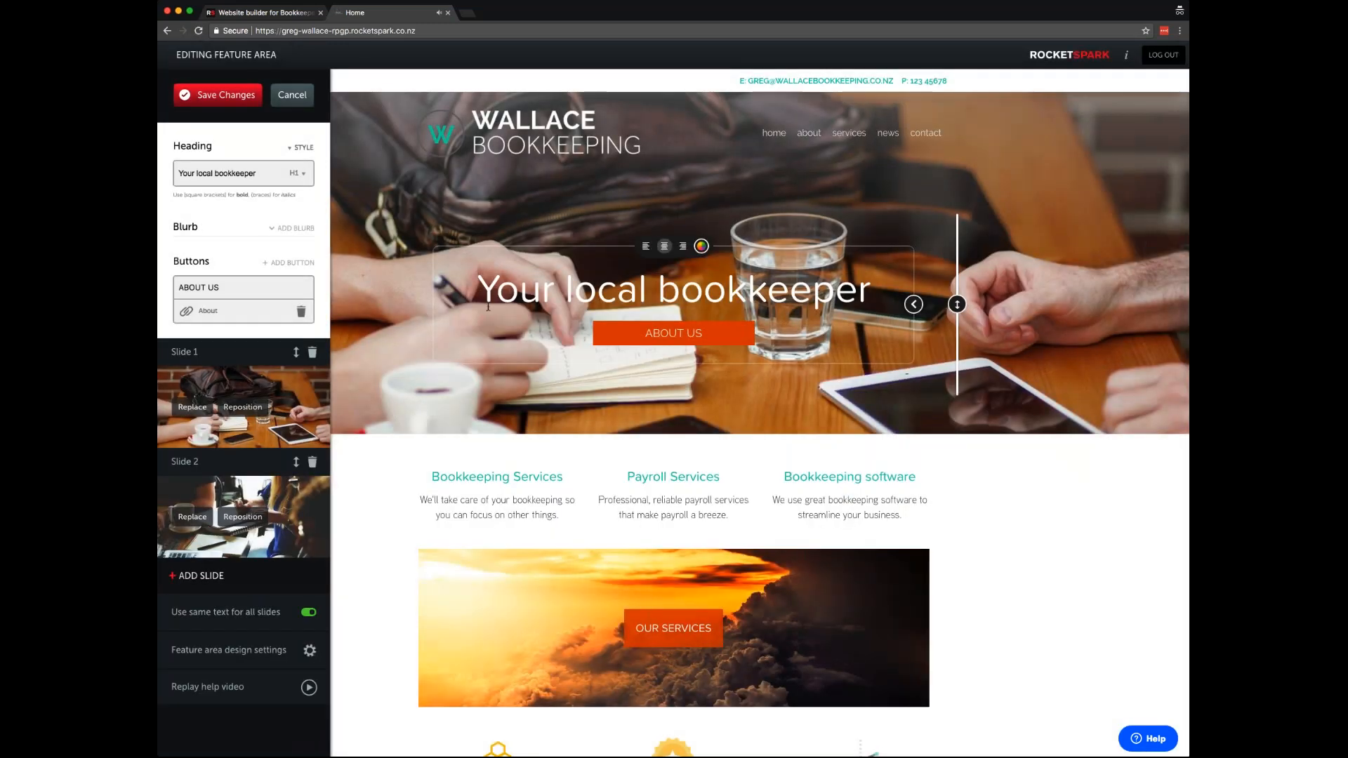
pyautogui.click(313, 461)
pyautogui.click(766, 430)
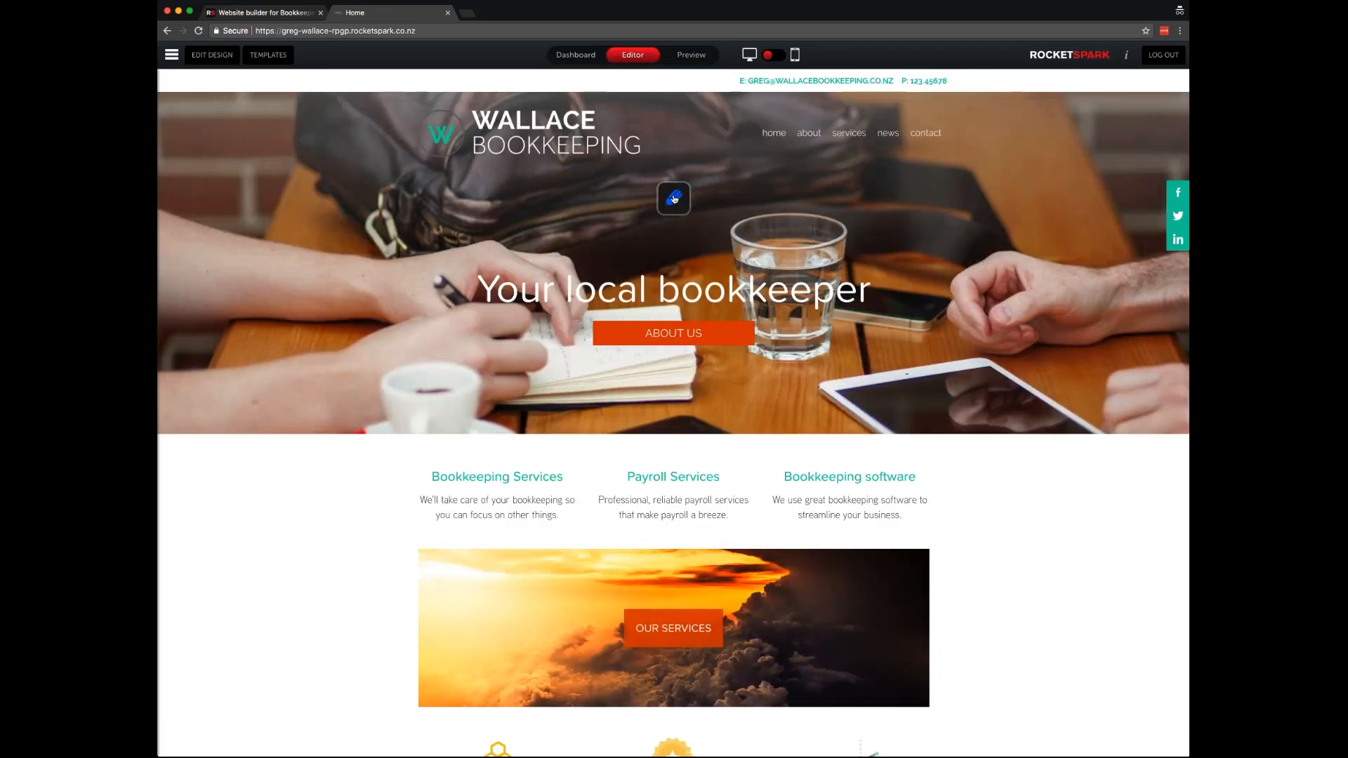
pyautogui.click(673, 199)
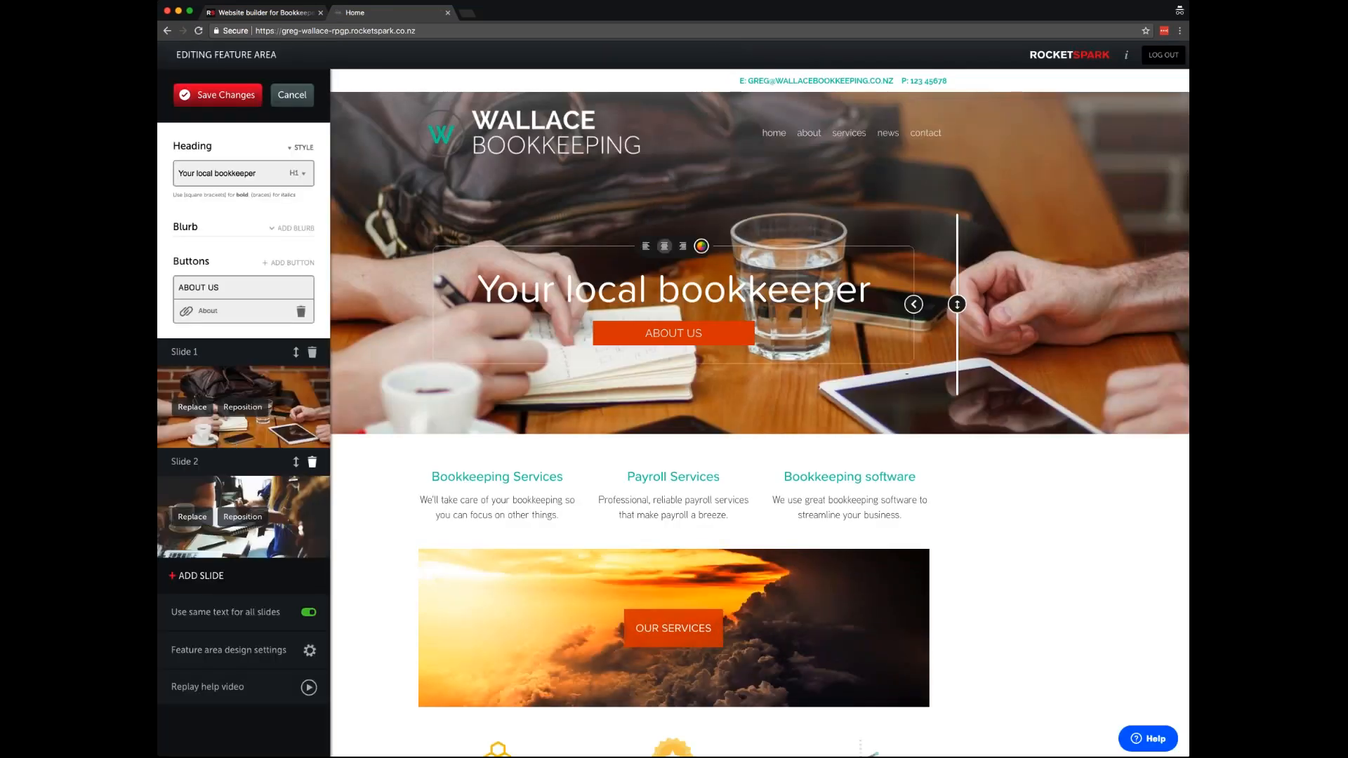
# - Delete hero Slide 2 and reposition the laptop desk photo within Slide 1
pyautogui.click(312, 462)
pyautogui.click(773, 433)
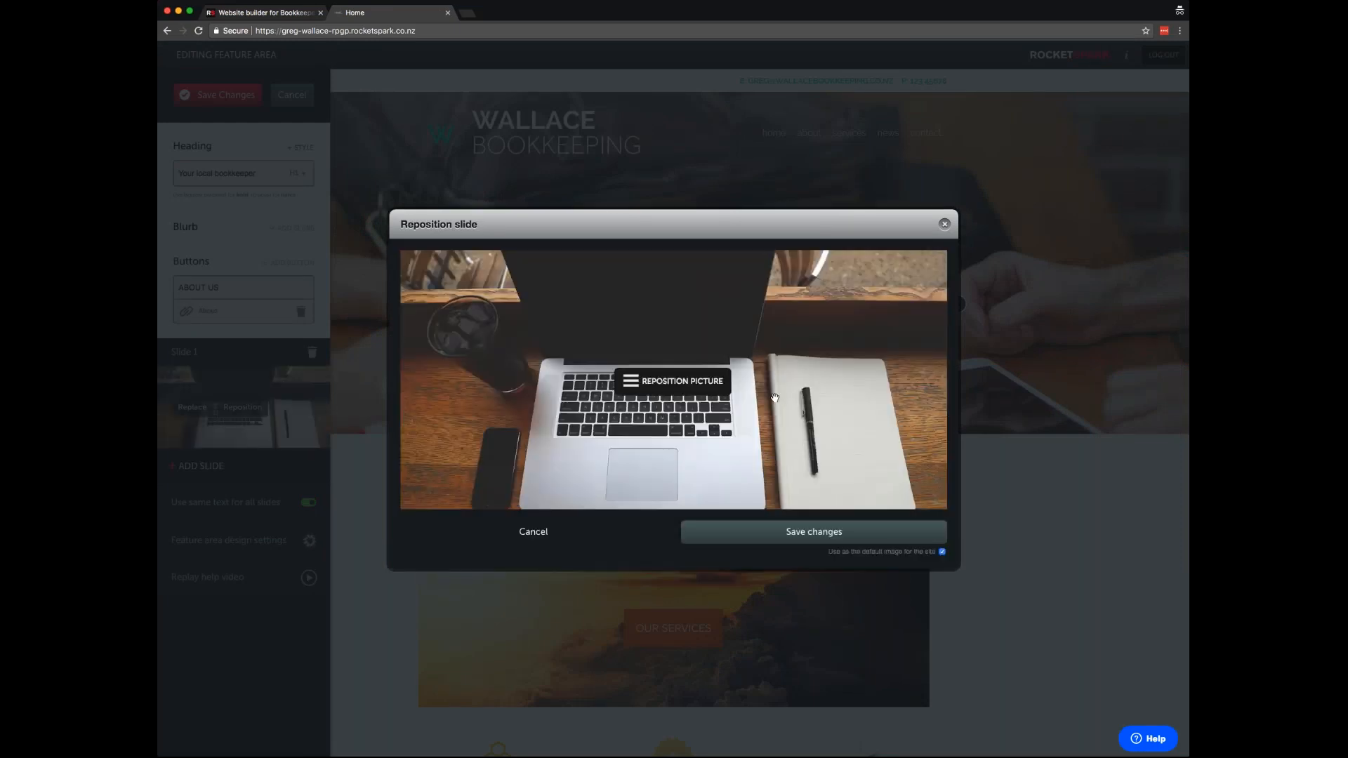
pyautogui.moveTo(776, 399); pyautogui.dragTo(748, 442)
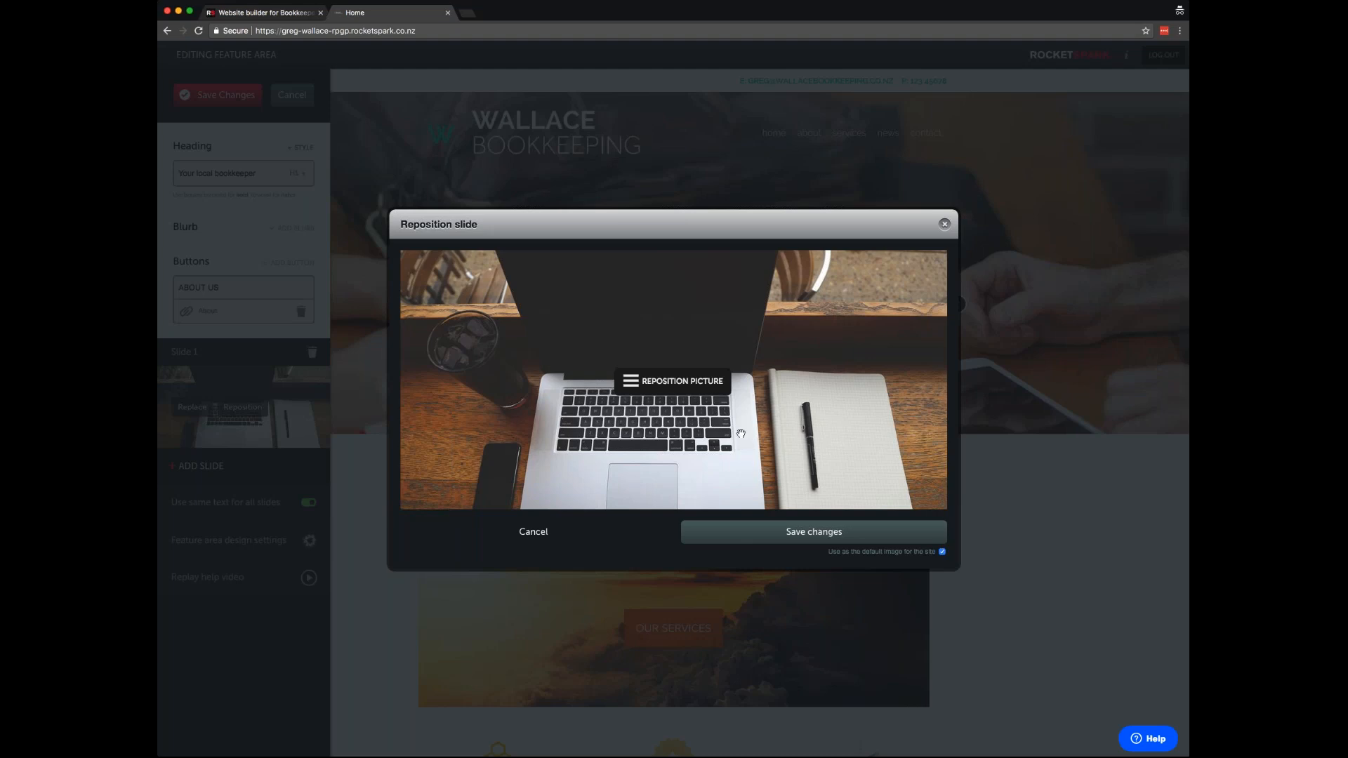
pyautogui.moveTo(742, 391)
pyautogui.mouseDown()
pyautogui.moveTo(743, 417)
pyautogui.moveTo(743, 402)
pyautogui.mouseUp()
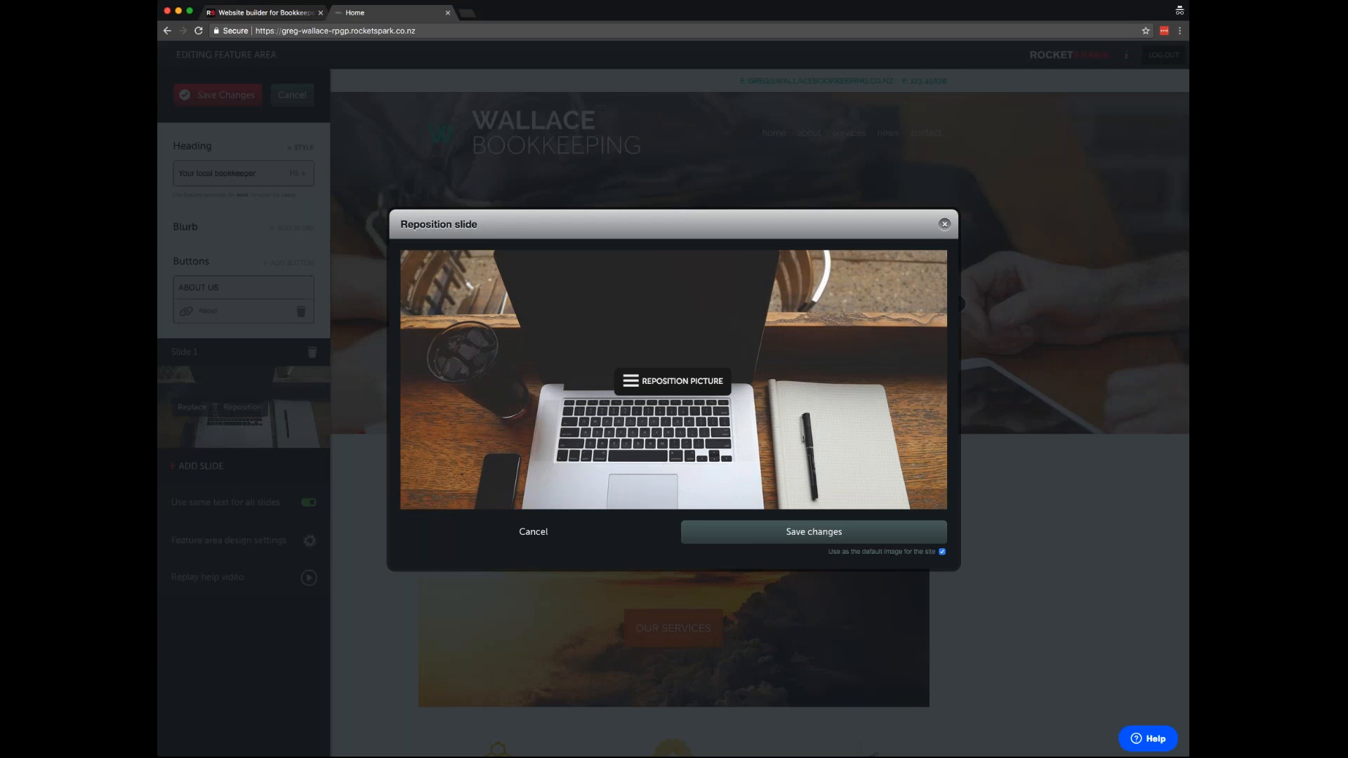
pyautogui.click(819, 532)
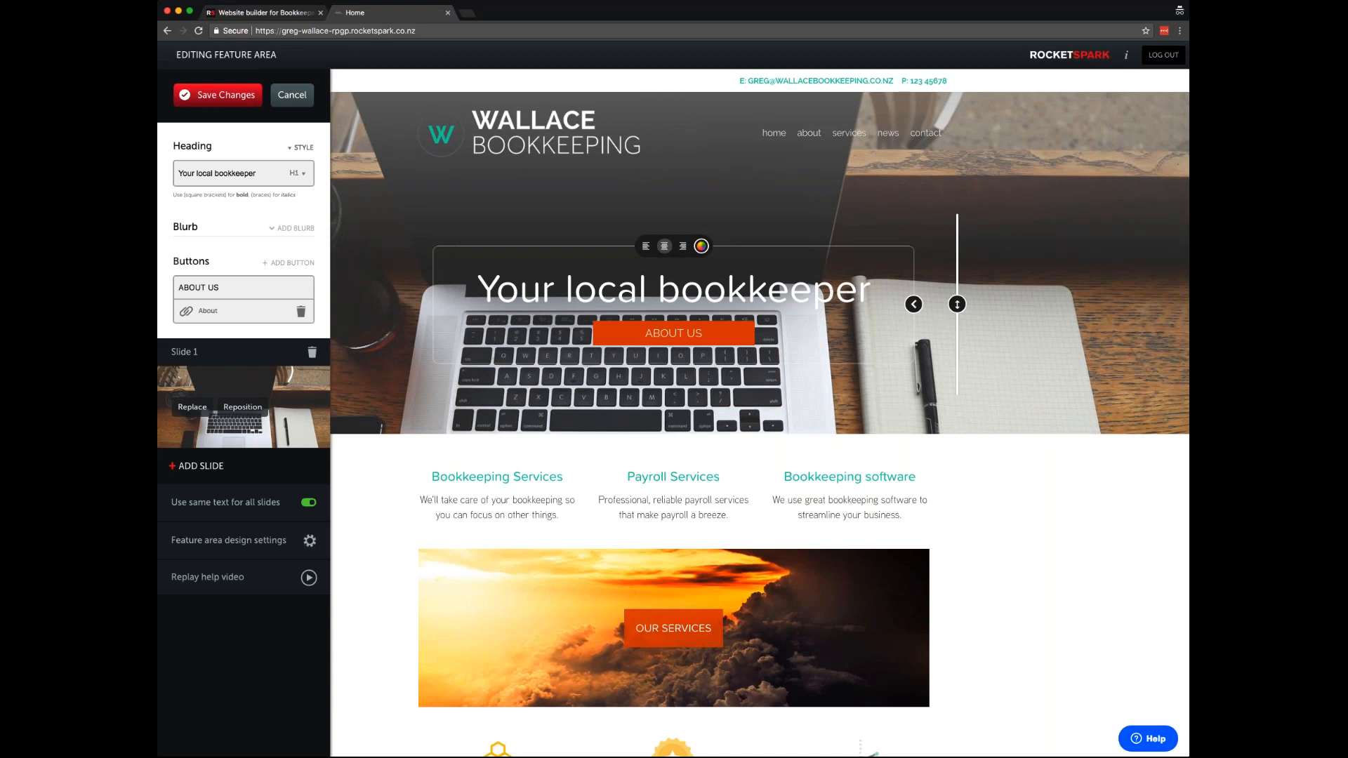
# - Change the hero heading's word 'local' to 'Nelson'
pyautogui.tripleClick(206, 174)
pyautogui.click(218, 174)
pyautogui.doubleClick(204, 173)
pyautogui.write('Nelson')
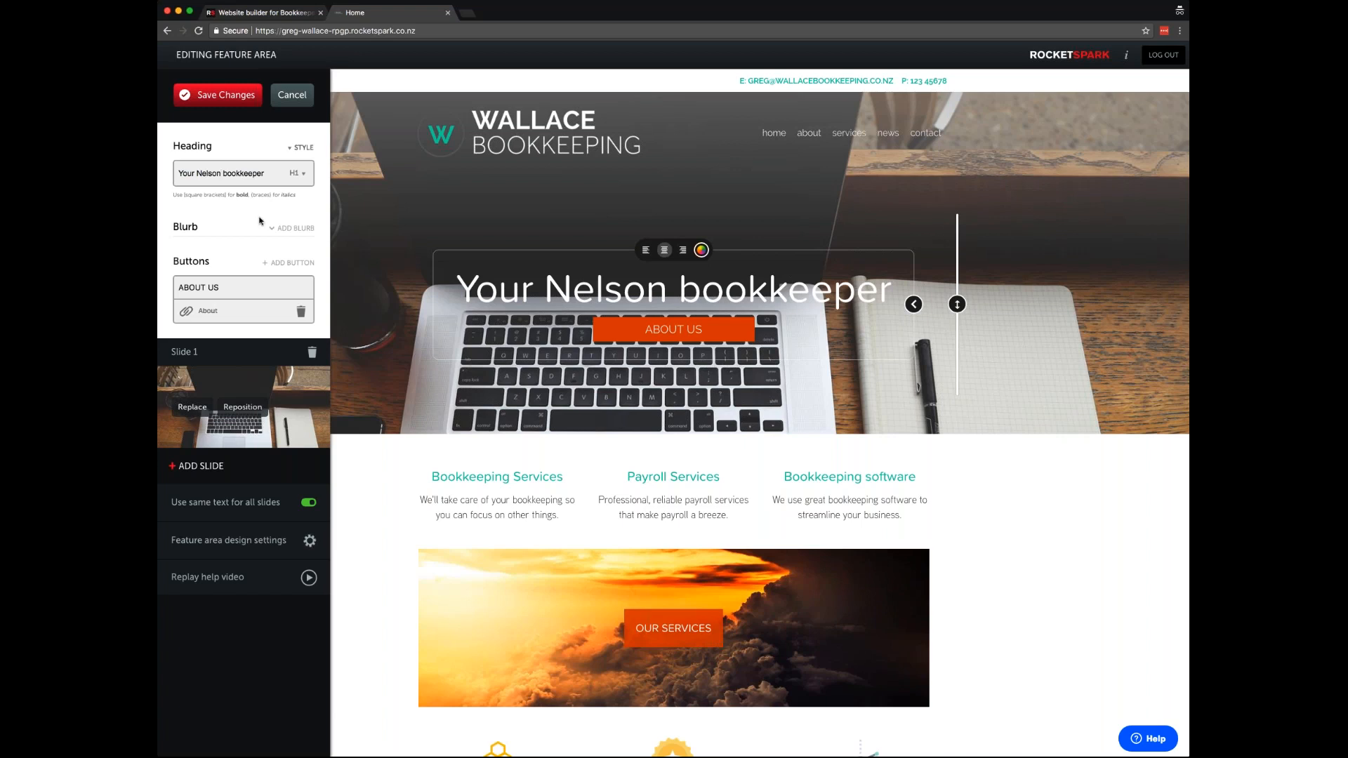
# - Relabel the hero button 'Contact Us' and link it to the contact page
pyautogui.tripleClick(223, 284)
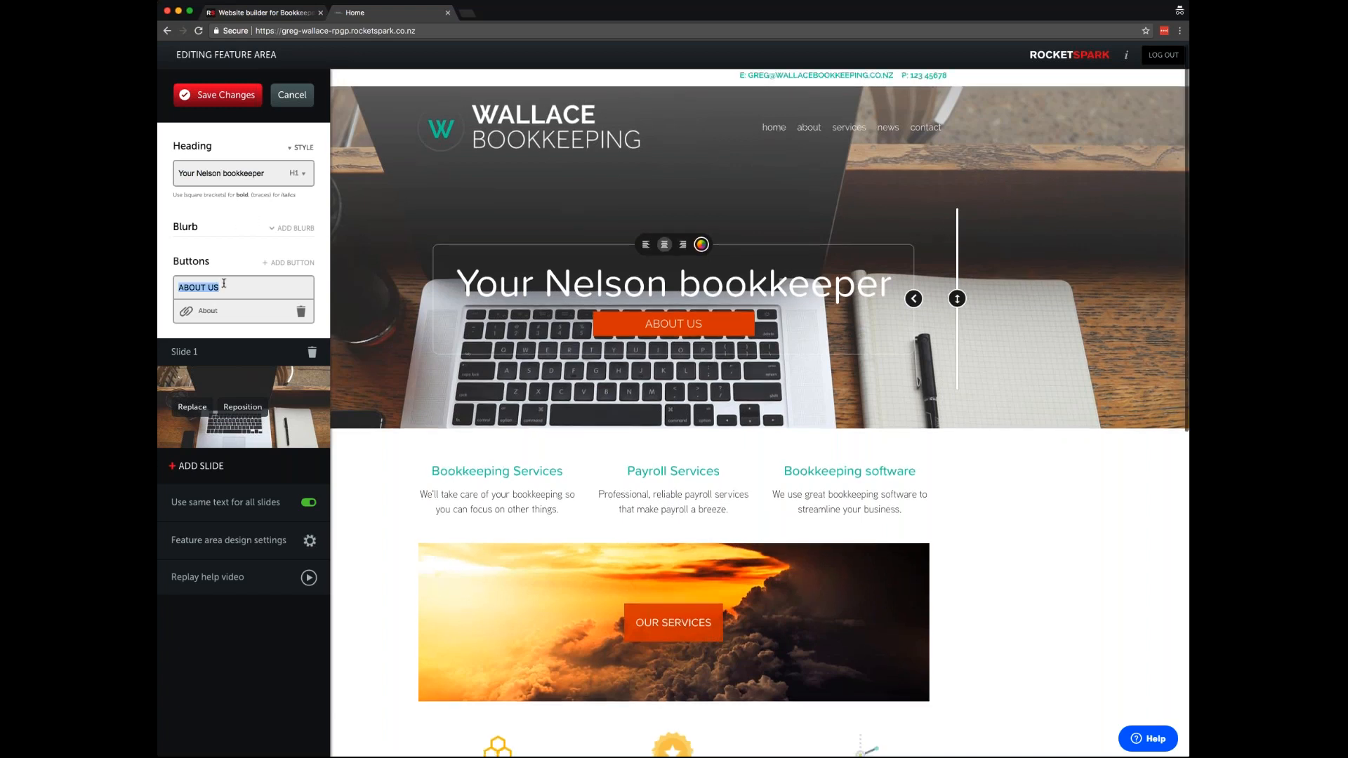
pyautogui.write('Contact Us')
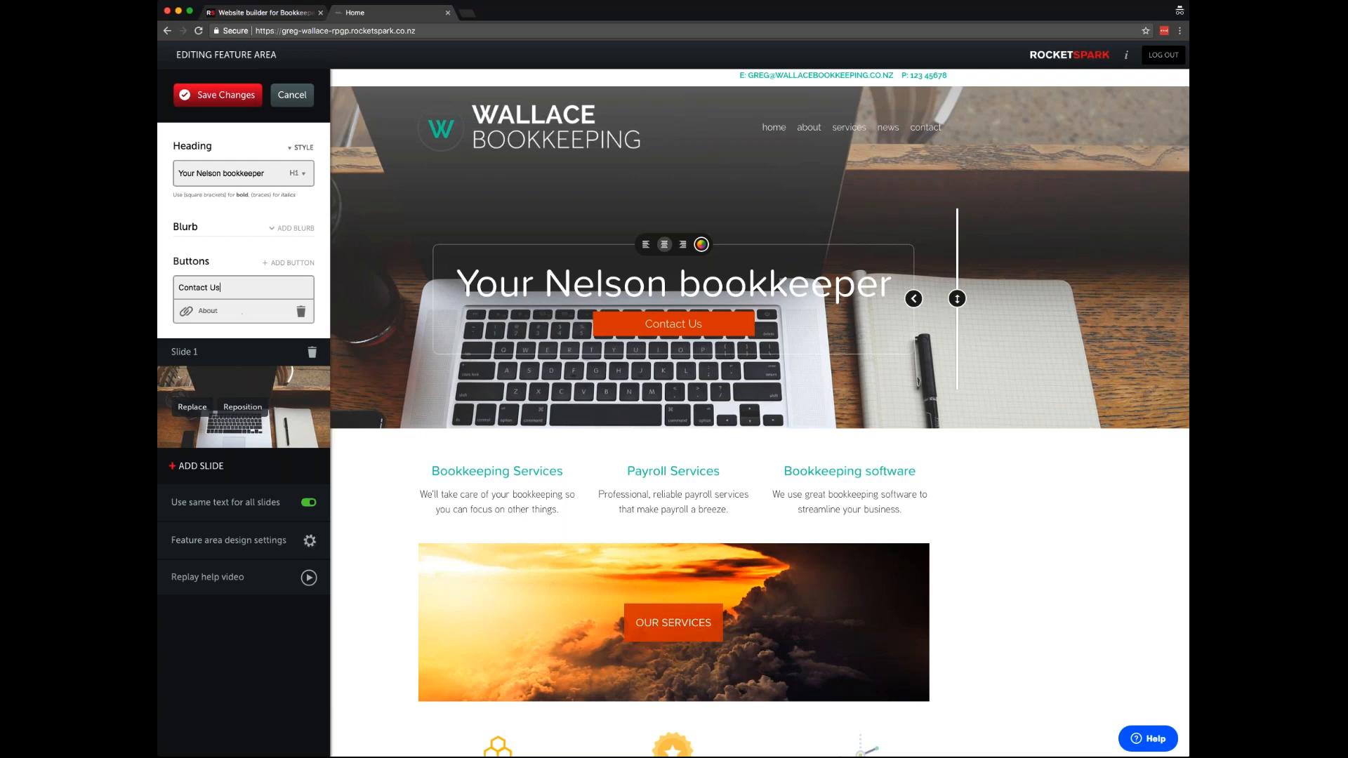
pyautogui.click(187, 312)
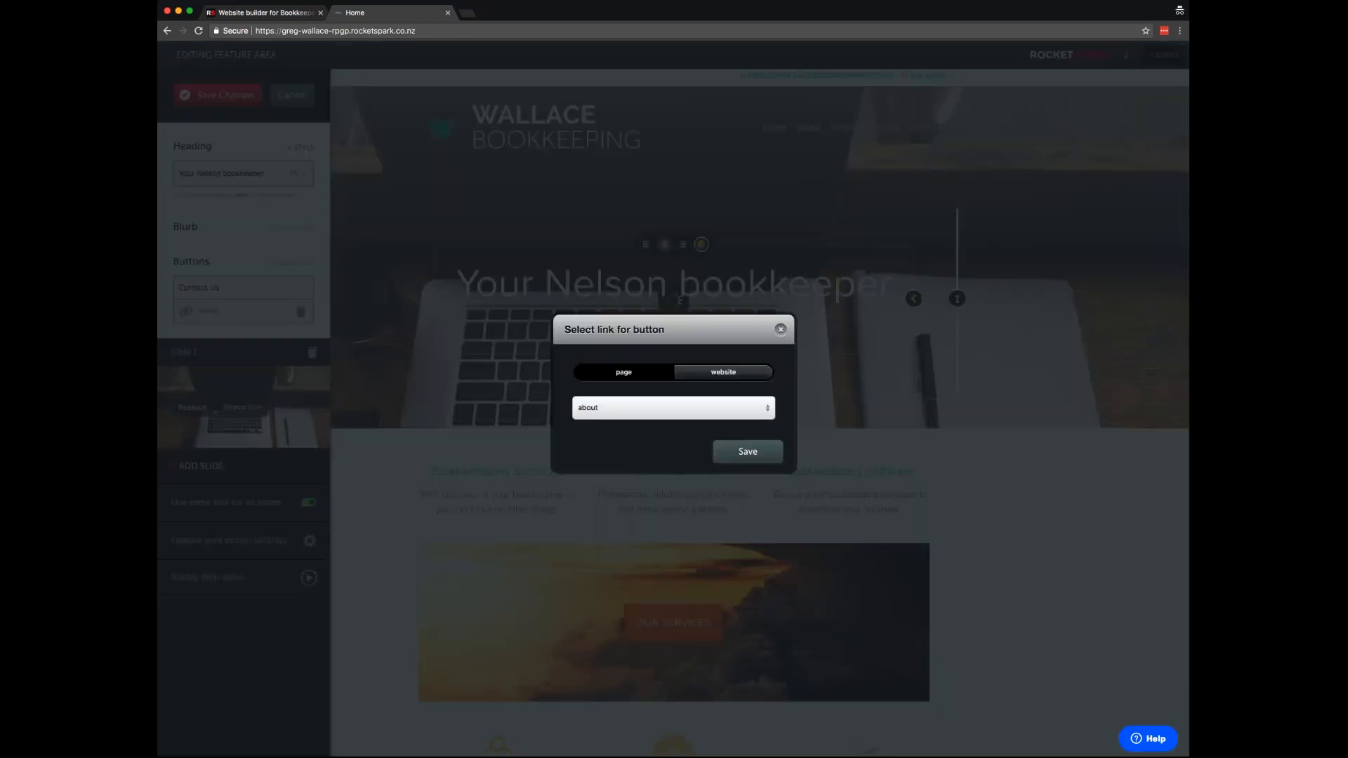
pyautogui.click(626, 408)
pyautogui.click(624, 511)
pyautogui.click(746, 452)
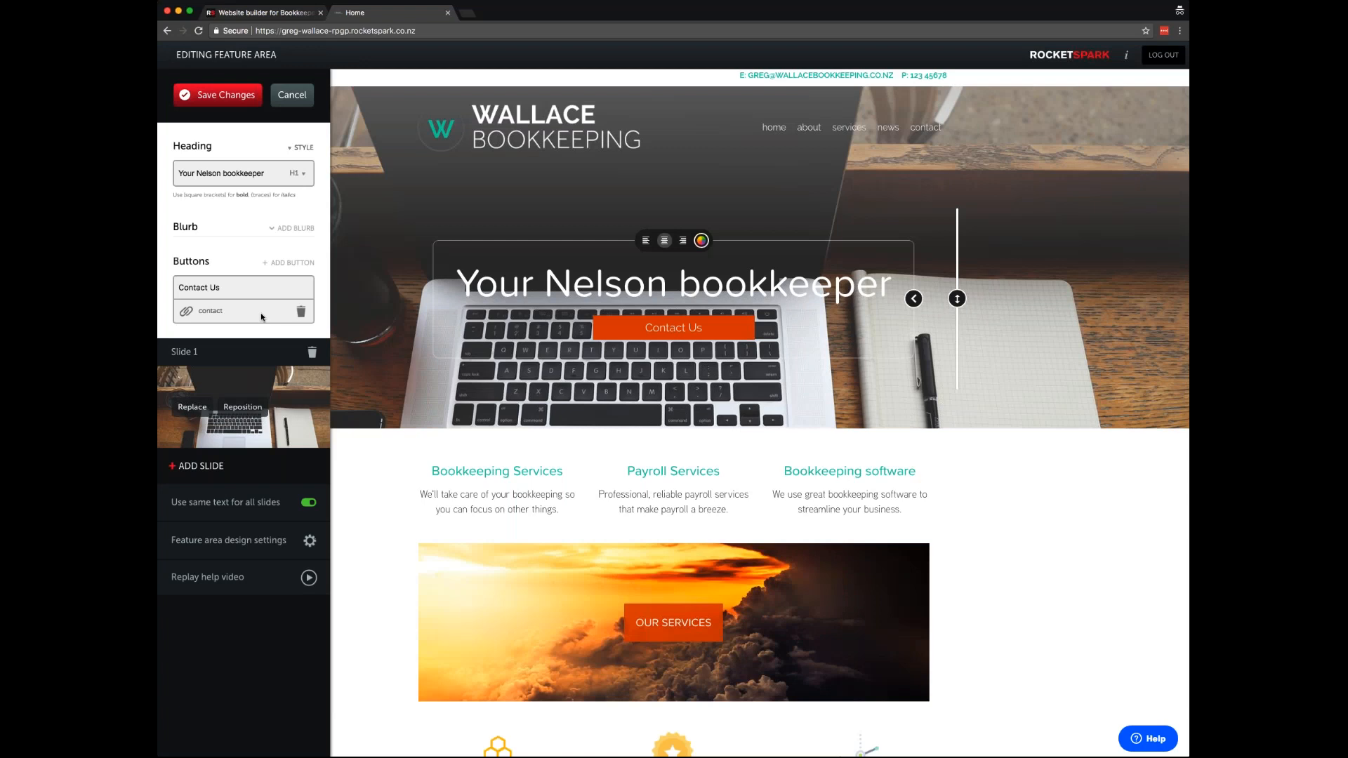
# - Make the hero button white with dark text in the feature area design settings
pyautogui.click(237, 547)
pyautogui.click(221, 263)
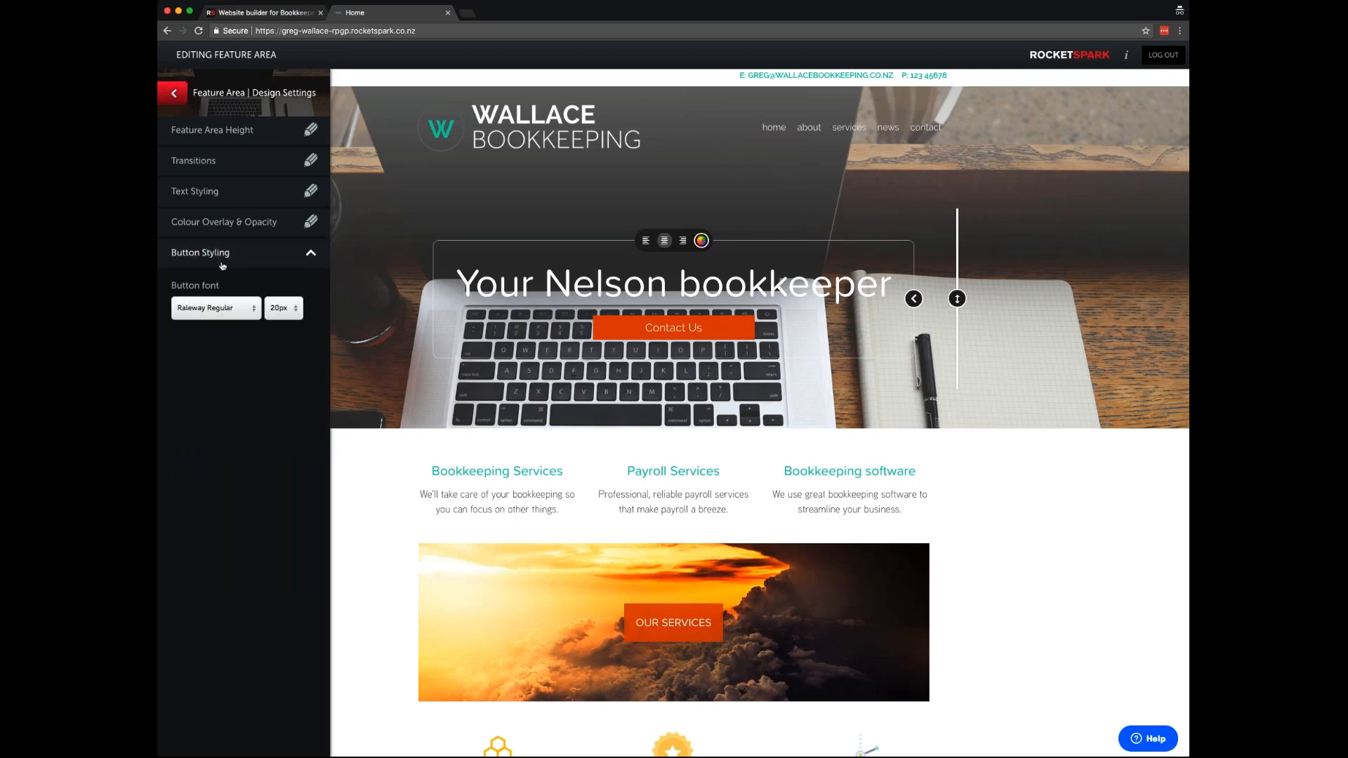
pyautogui.click(178, 333)
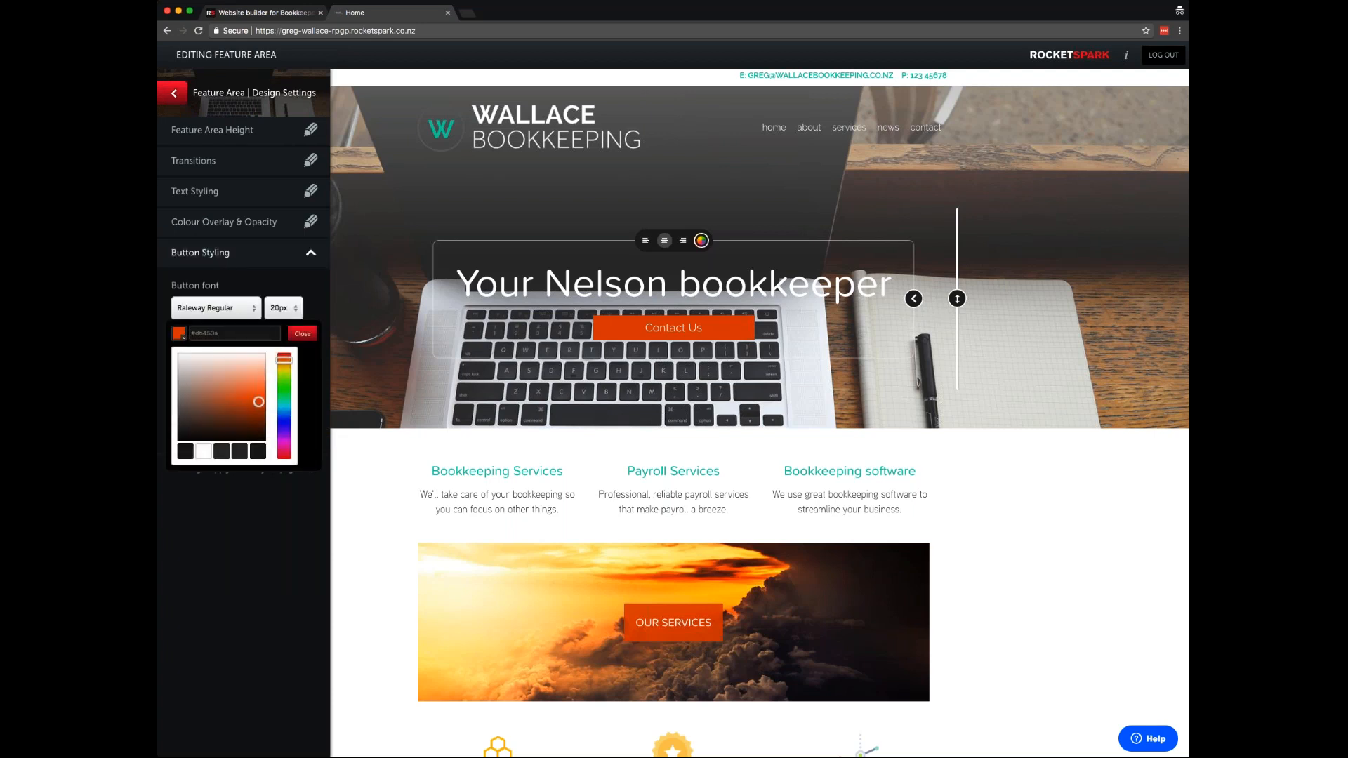
pyautogui.click(203, 453)
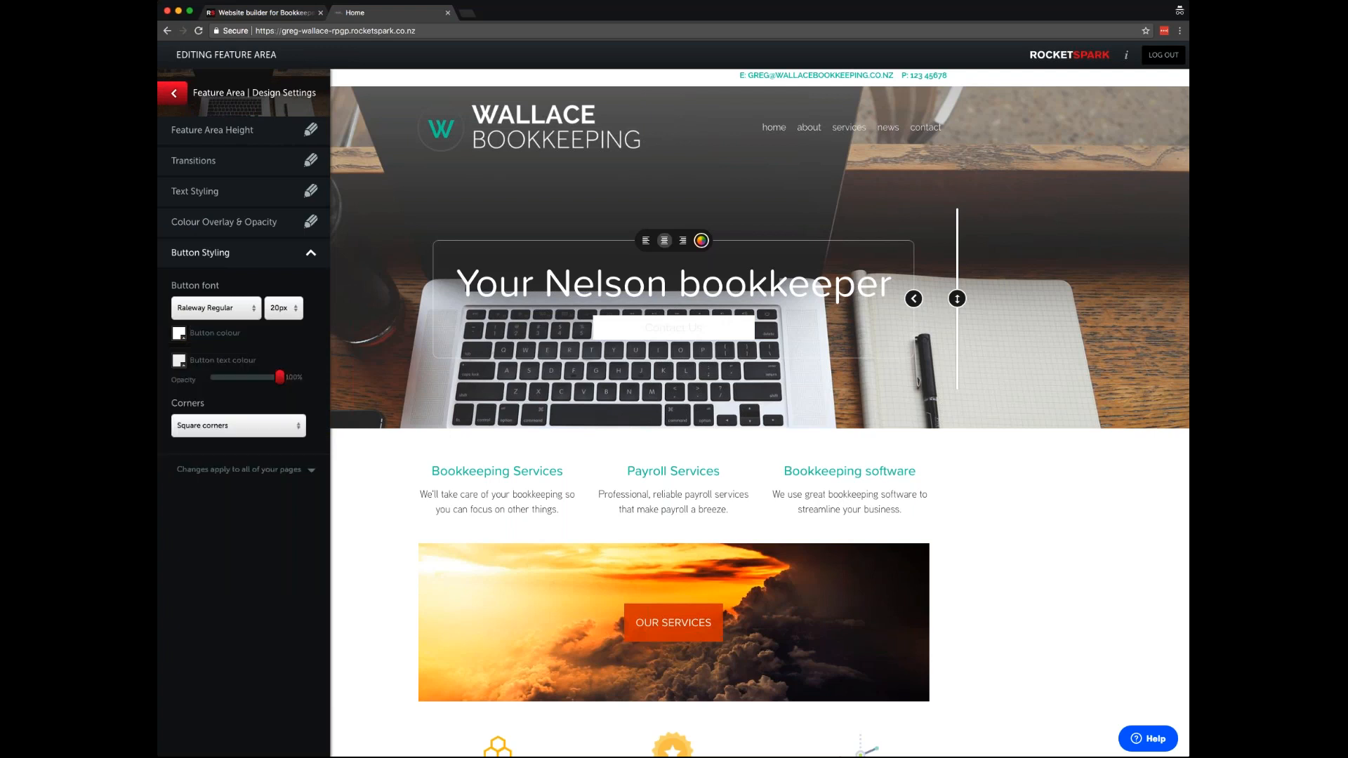
pyautogui.click(178, 361)
pyautogui.click(185, 480)
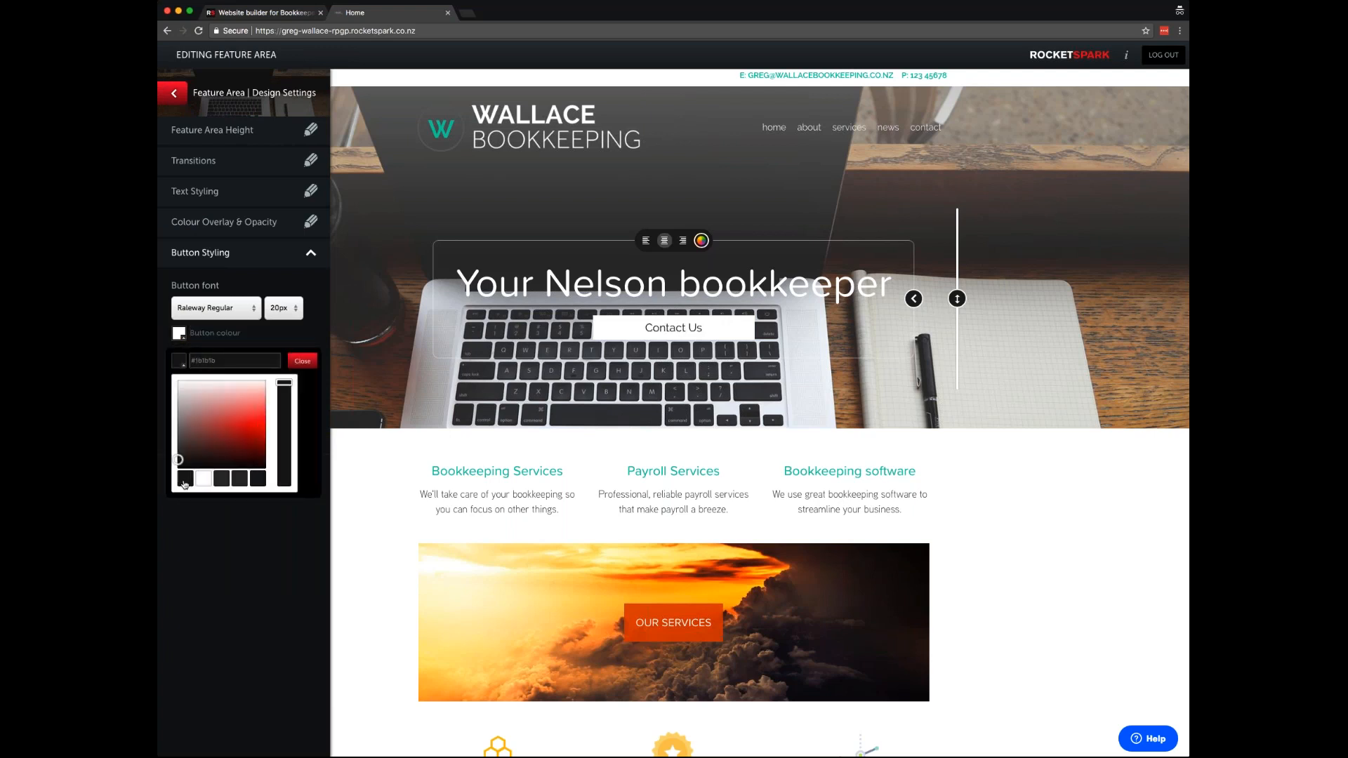
pyautogui.click(302, 361)
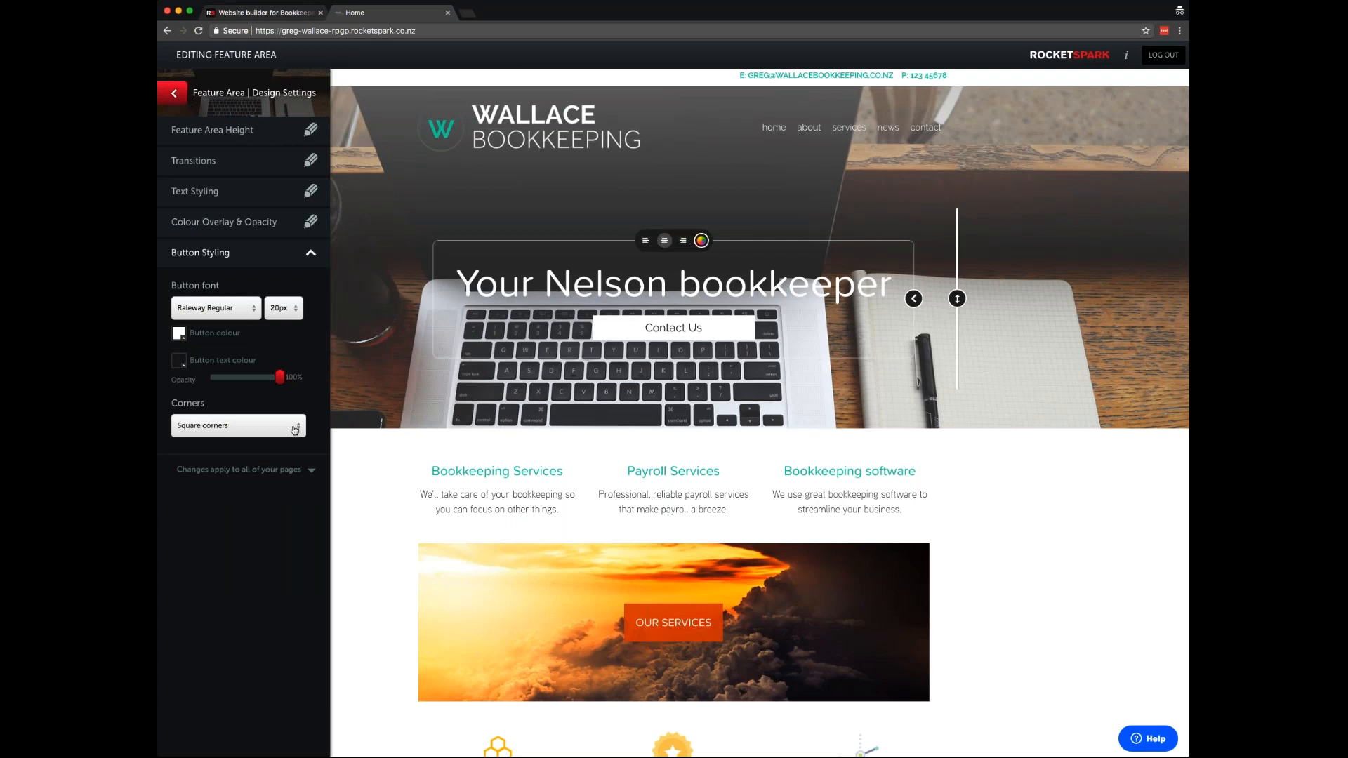
# - Add a 2px, 80% opacity shadow to the hero heading and return to the slide content panel
pyautogui.click(221, 198)
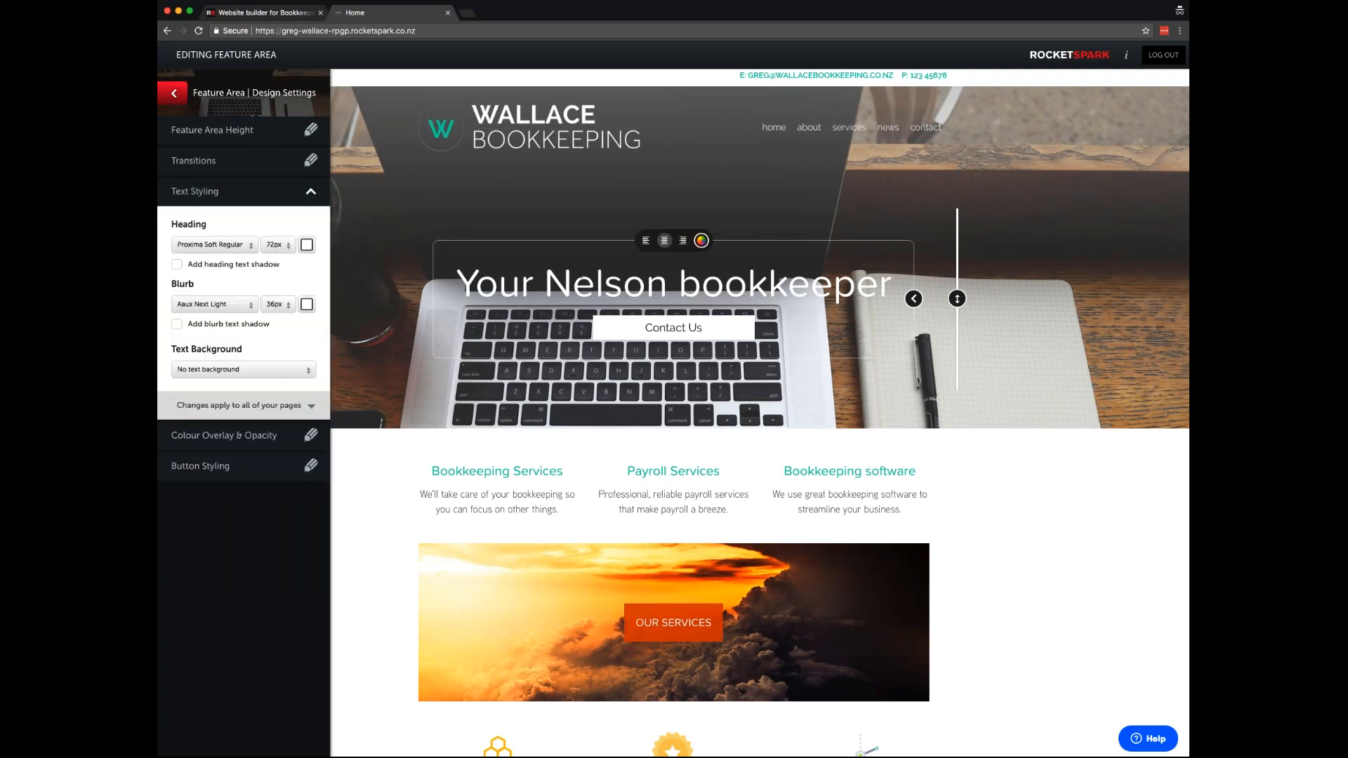
pyautogui.click(177, 266)
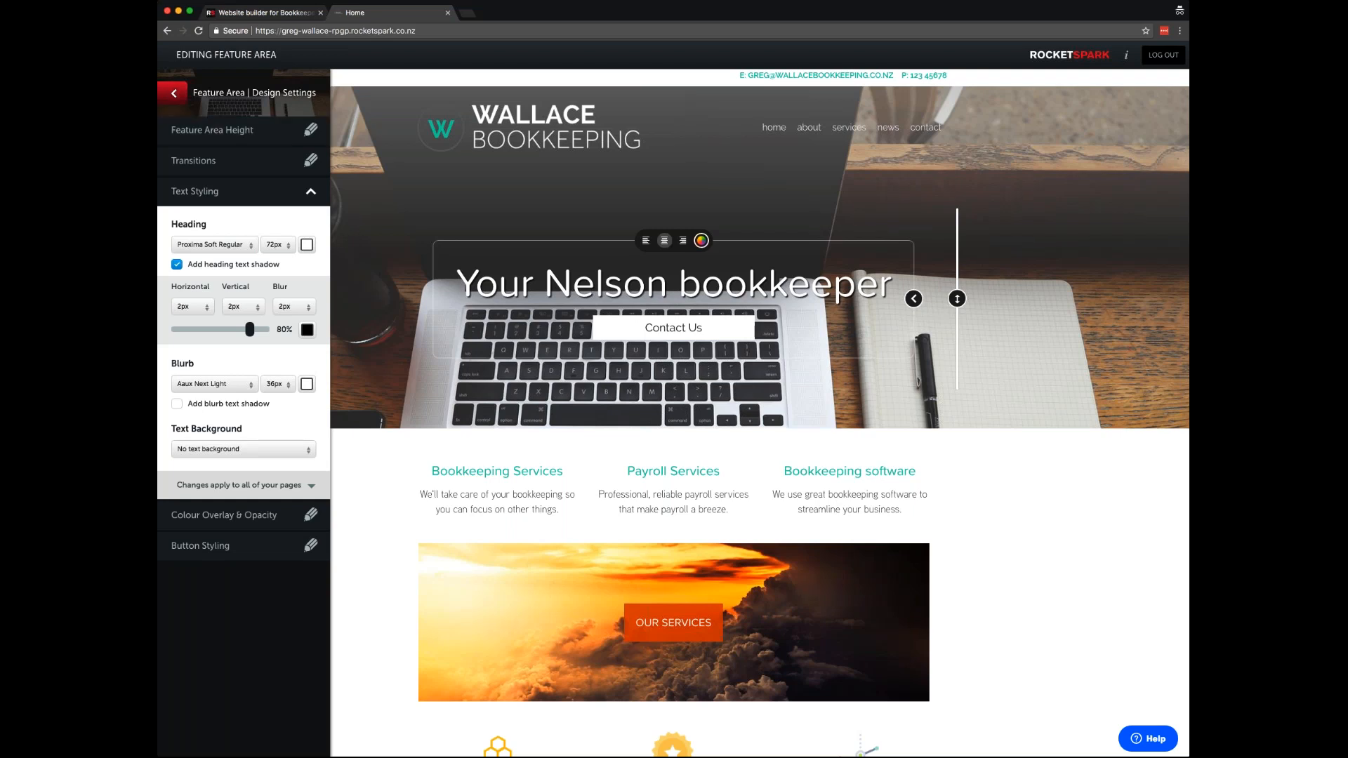
pyautogui.click(174, 94)
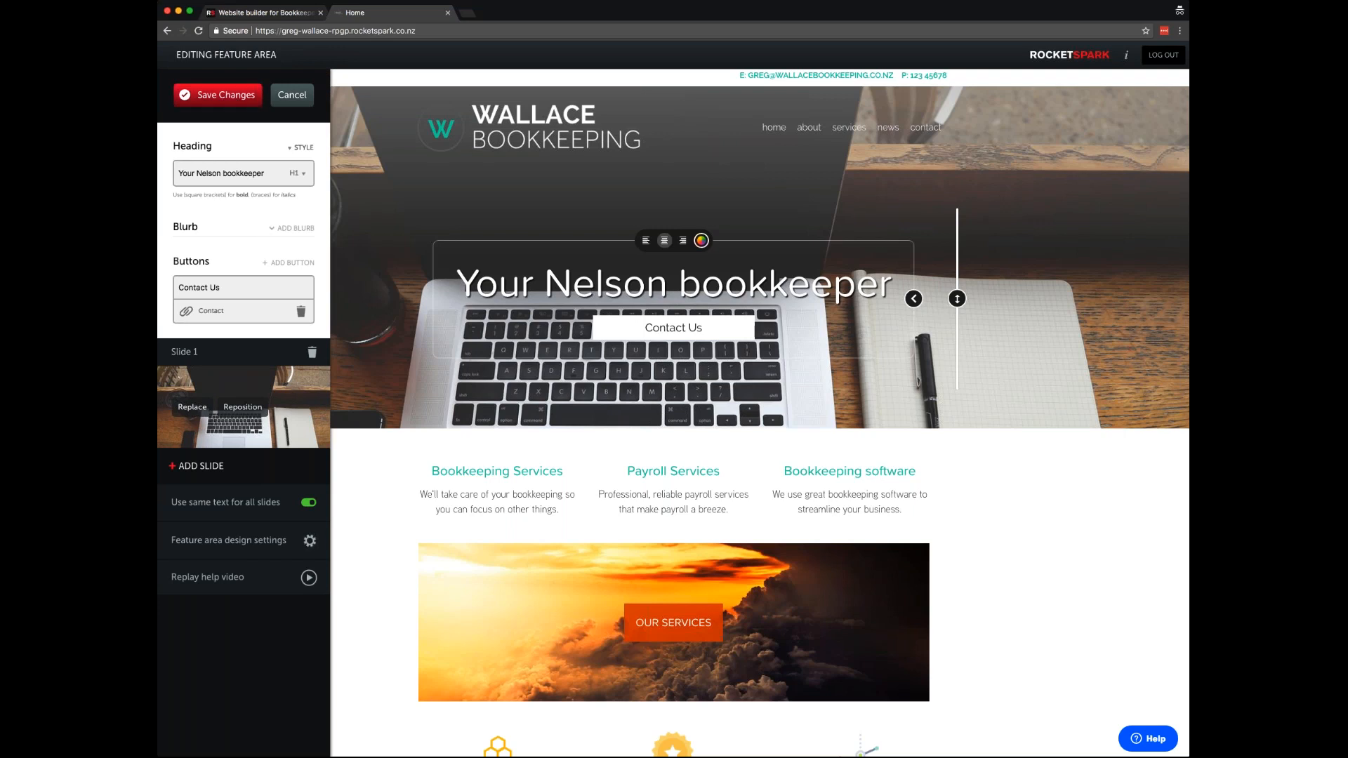
# - Raise the hero heading and Contact Us button, narrow the text box, and right-align them
pyautogui.moveTo(957, 292); pyautogui.dragTo(957, 243)
pyautogui.moveTo(961, 361); pyautogui.dragTo(957, 289)
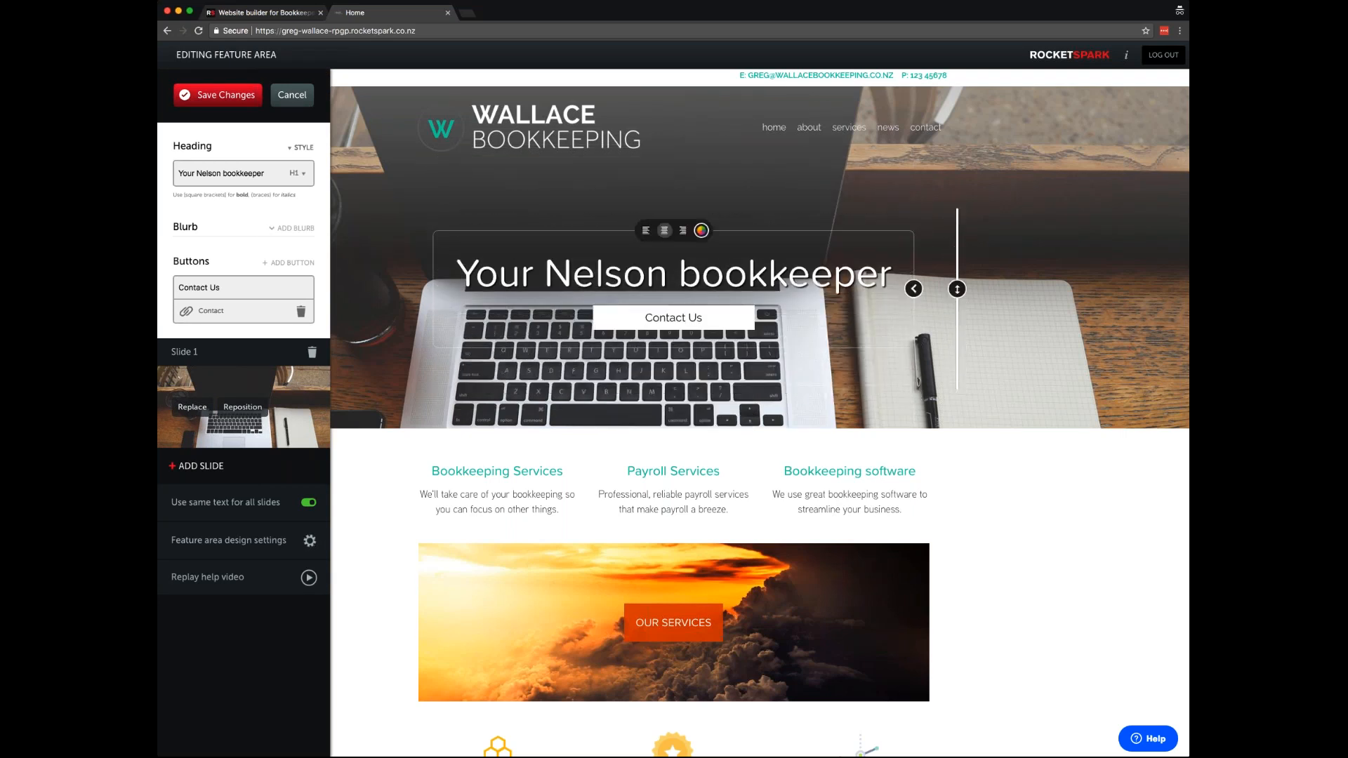
pyautogui.click(679, 231)
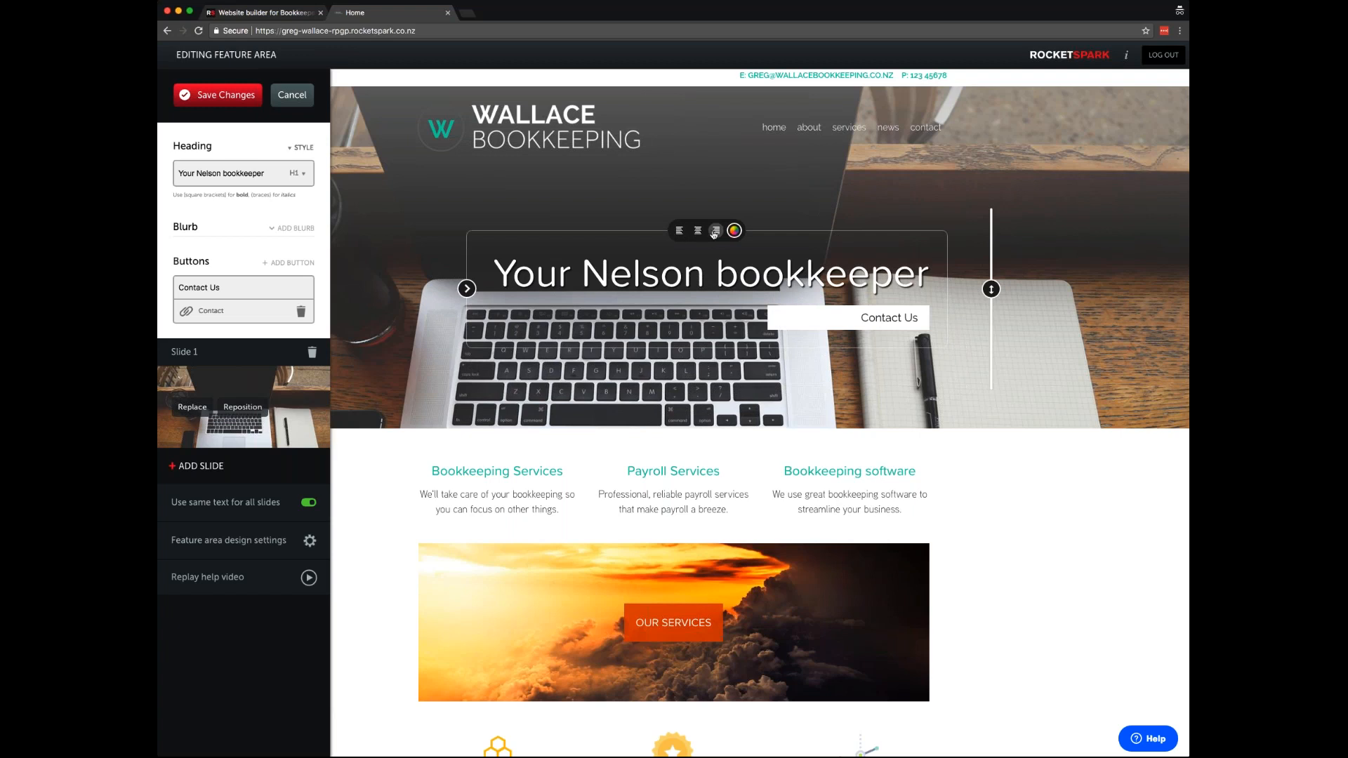
pyautogui.click(680, 231)
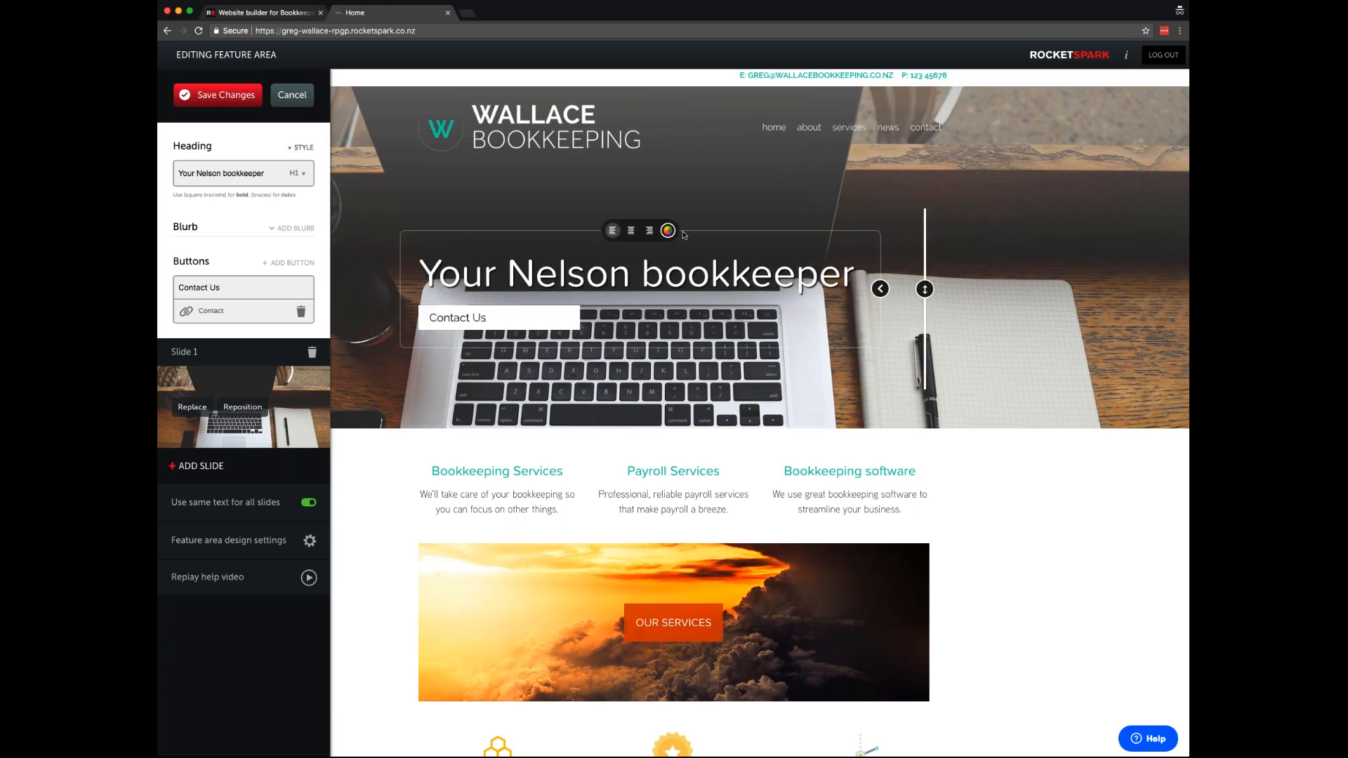
pyautogui.click(632, 232)
pyautogui.moveTo(958, 289); pyautogui.dragTo(878, 306)
pyautogui.click(683, 234)
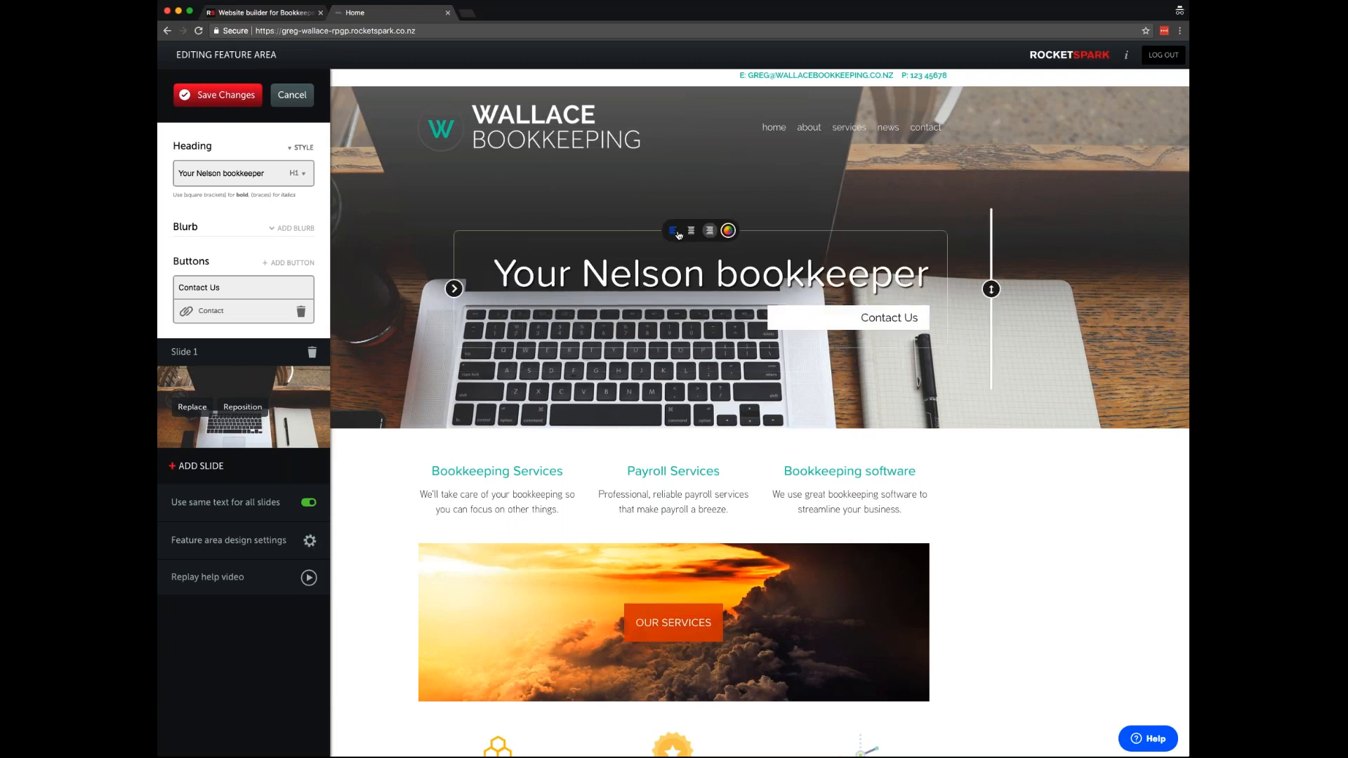
pyautogui.moveTo(991, 288); pyautogui.dragTo(998, 232)
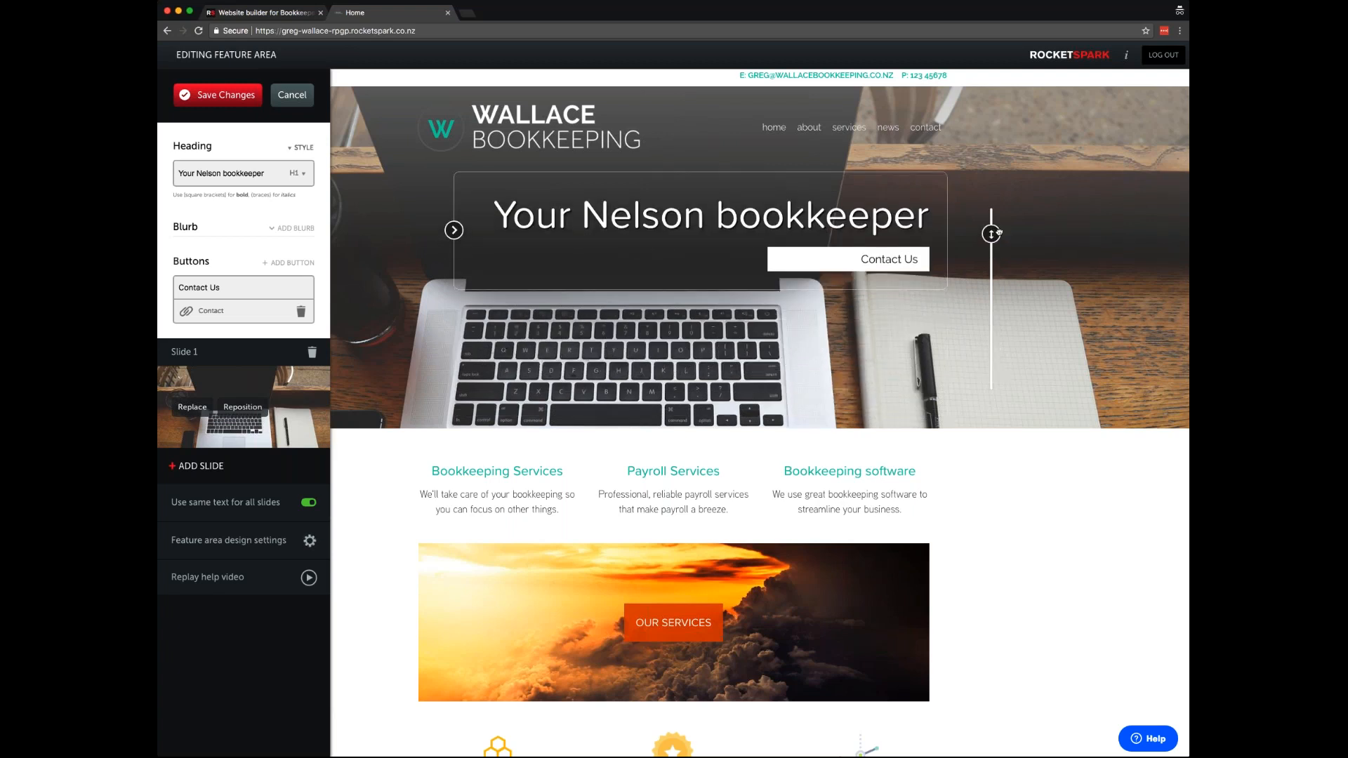
pyautogui.moveTo(991, 234)
pyautogui.mouseDown()
pyautogui.moveTo(990, 220)
pyautogui.moveTo(991, 359)
pyautogui.moveTo(990, 210)
pyautogui.moveTo(991, 227)
pyautogui.mouseUp()
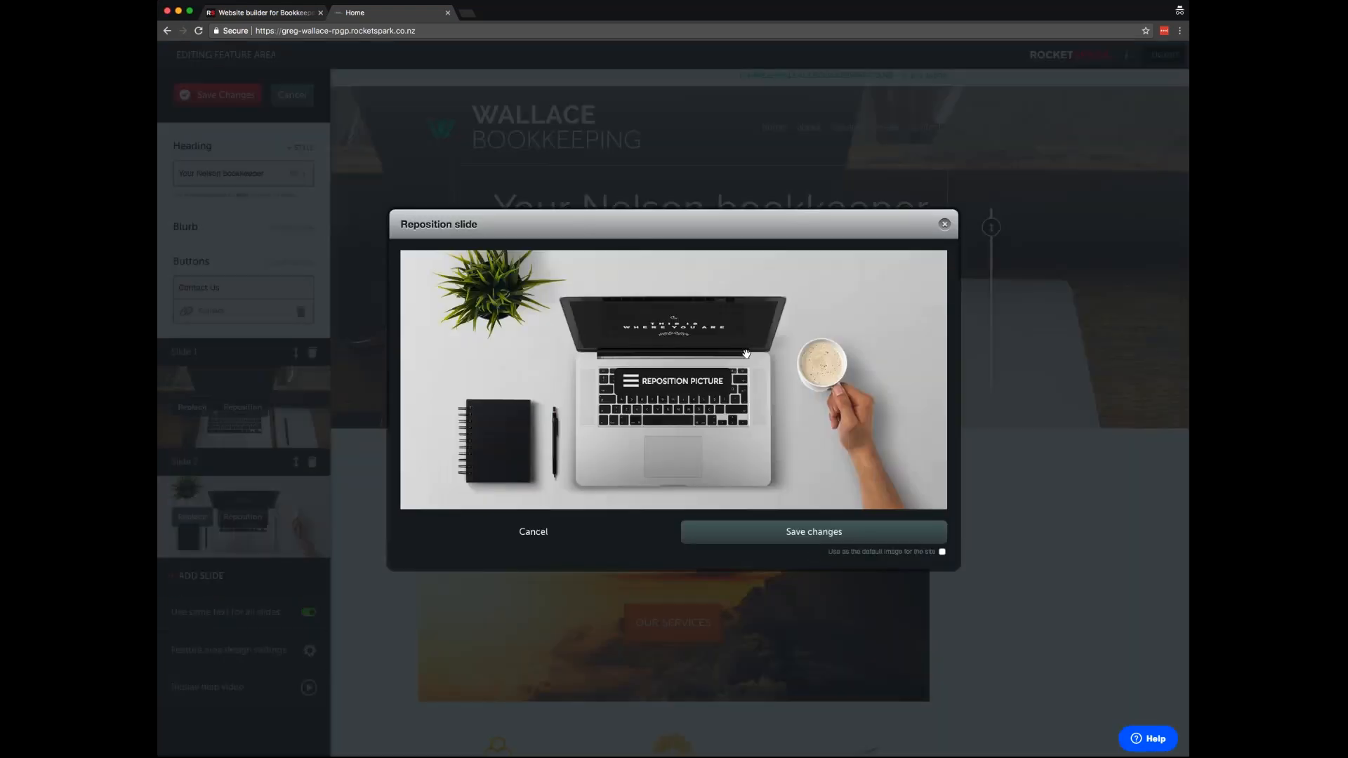
# - Reposition the new slide's laptop-and-coffee photo and move the heading block lower on the banner
pyautogui.moveTo(801, 386); pyautogui.dragTo(801, 384)
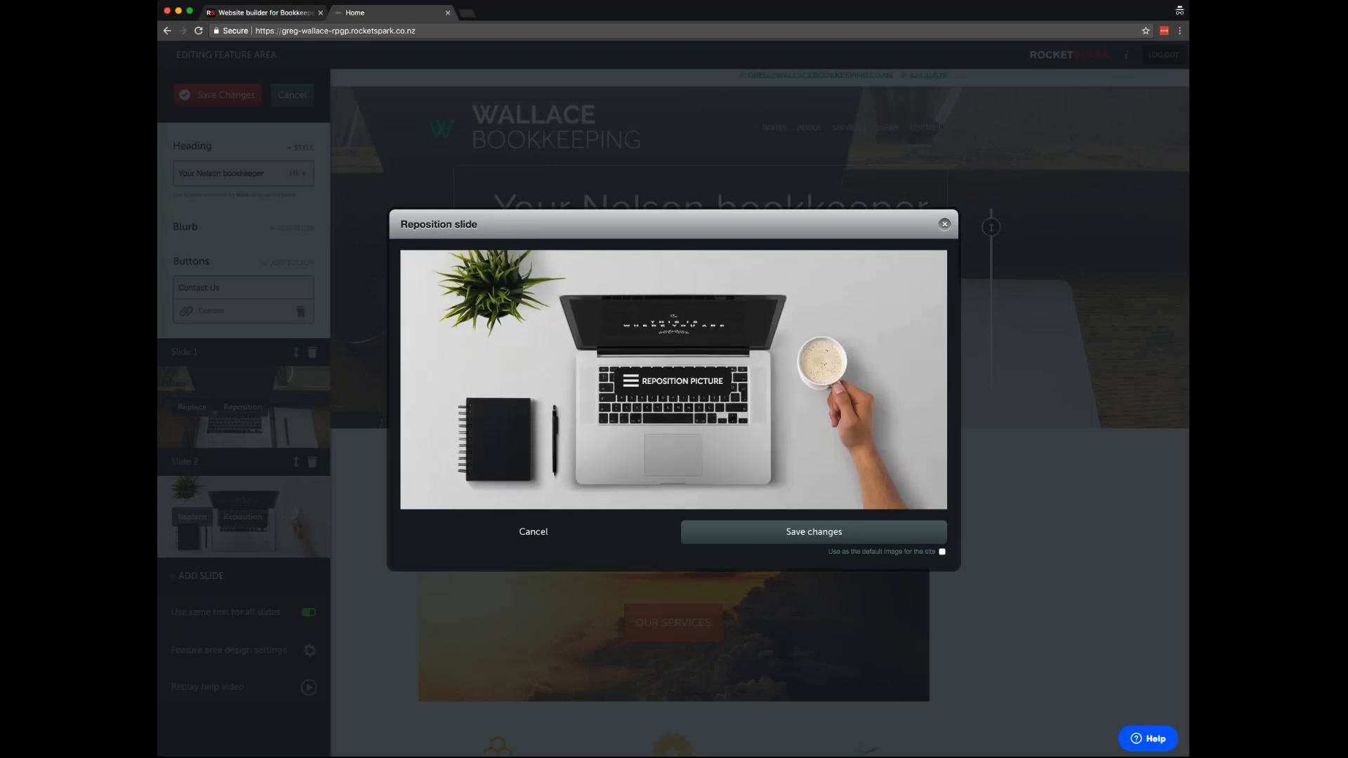
pyautogui.click(814, 531)
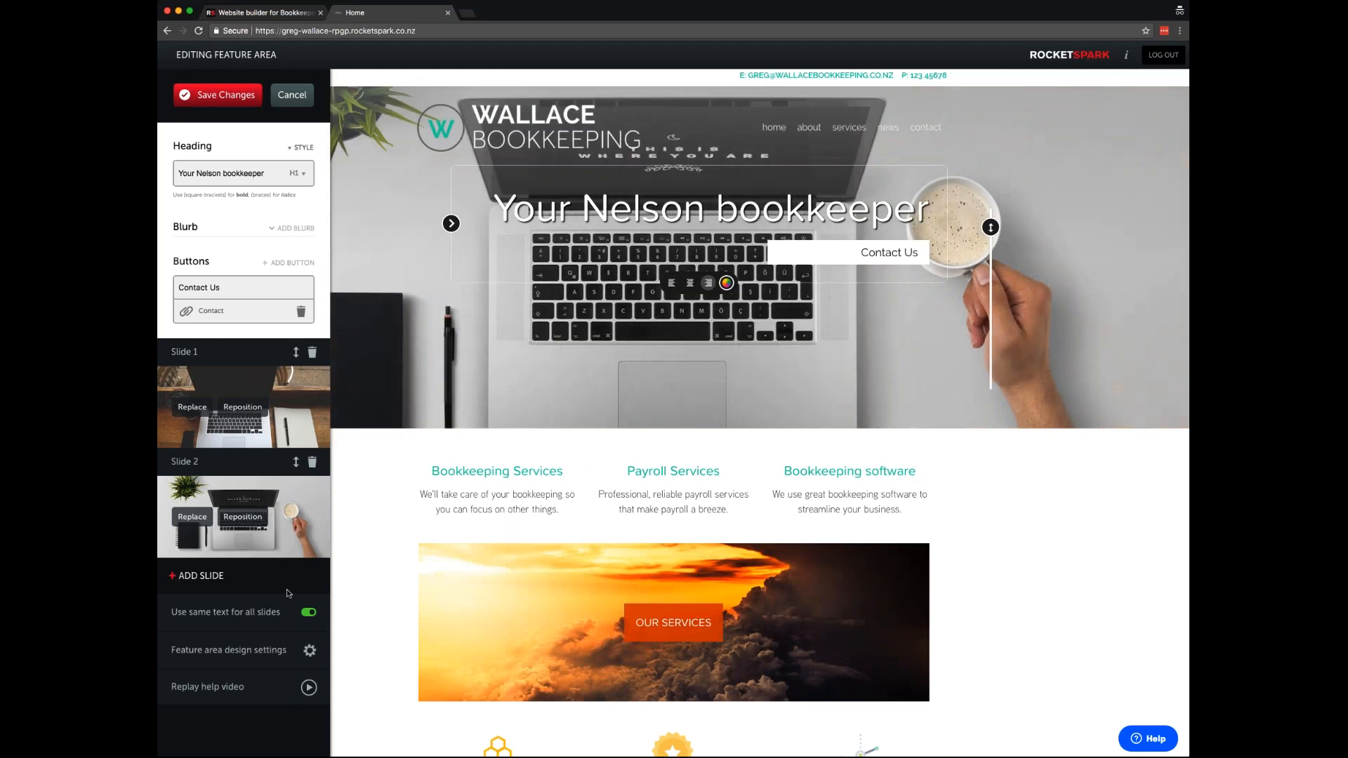
pyautogui.moveTo(990, 226); pyautogui.dragTo(991, 356)
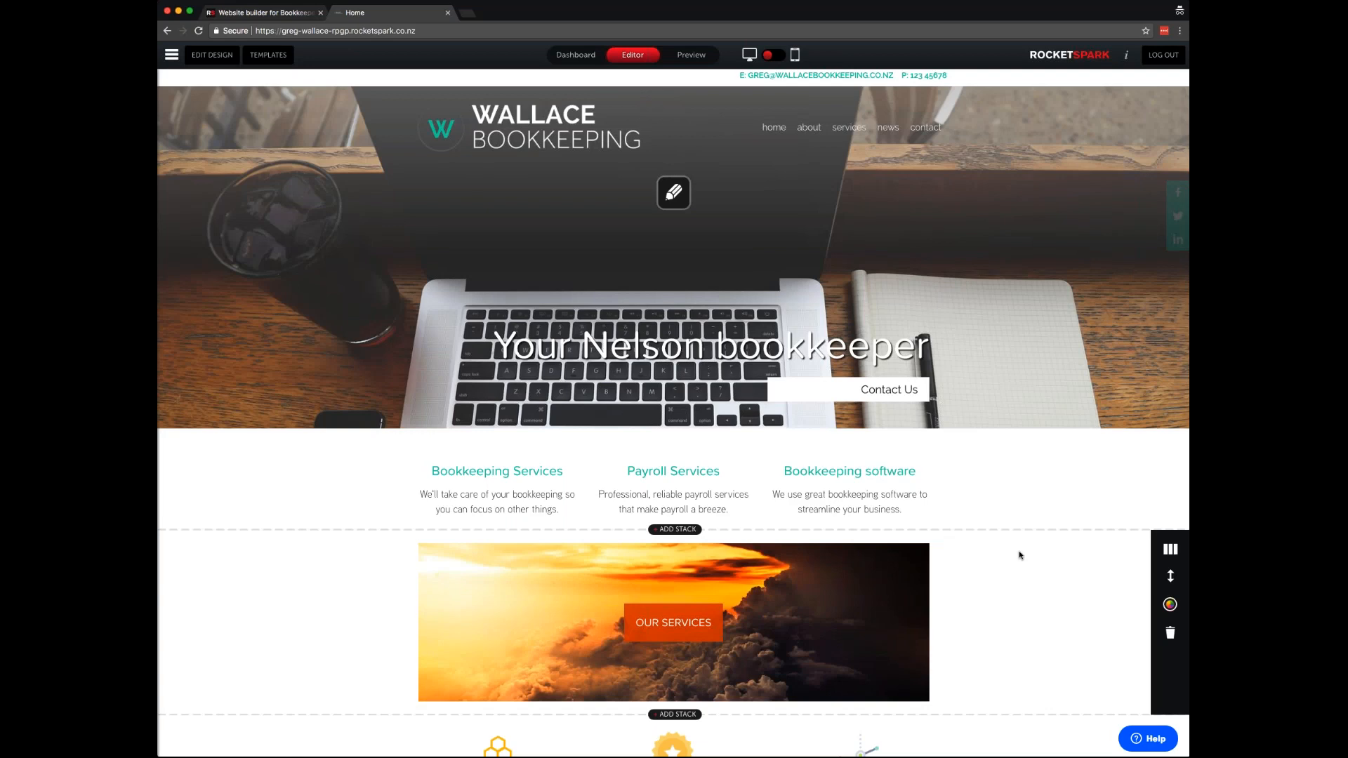
# - Reorder the logo row to Imagine Reporting, Keeper, Bookkeeping Certification, then open the Keeper logo's settings
pyautogui.scroll(-5, 1020, 555)
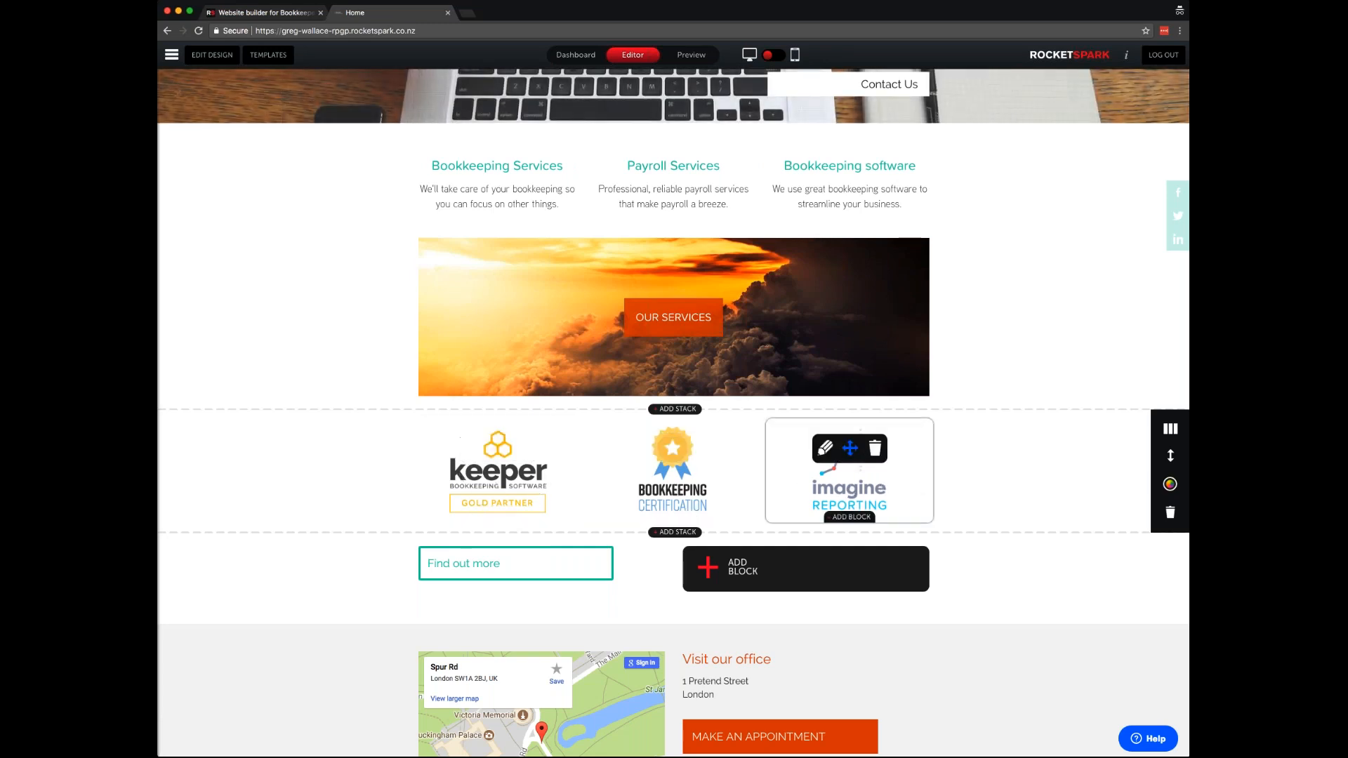
pyautogui.moveTo(849, 448); pyautogui.dragTo(496, 546)
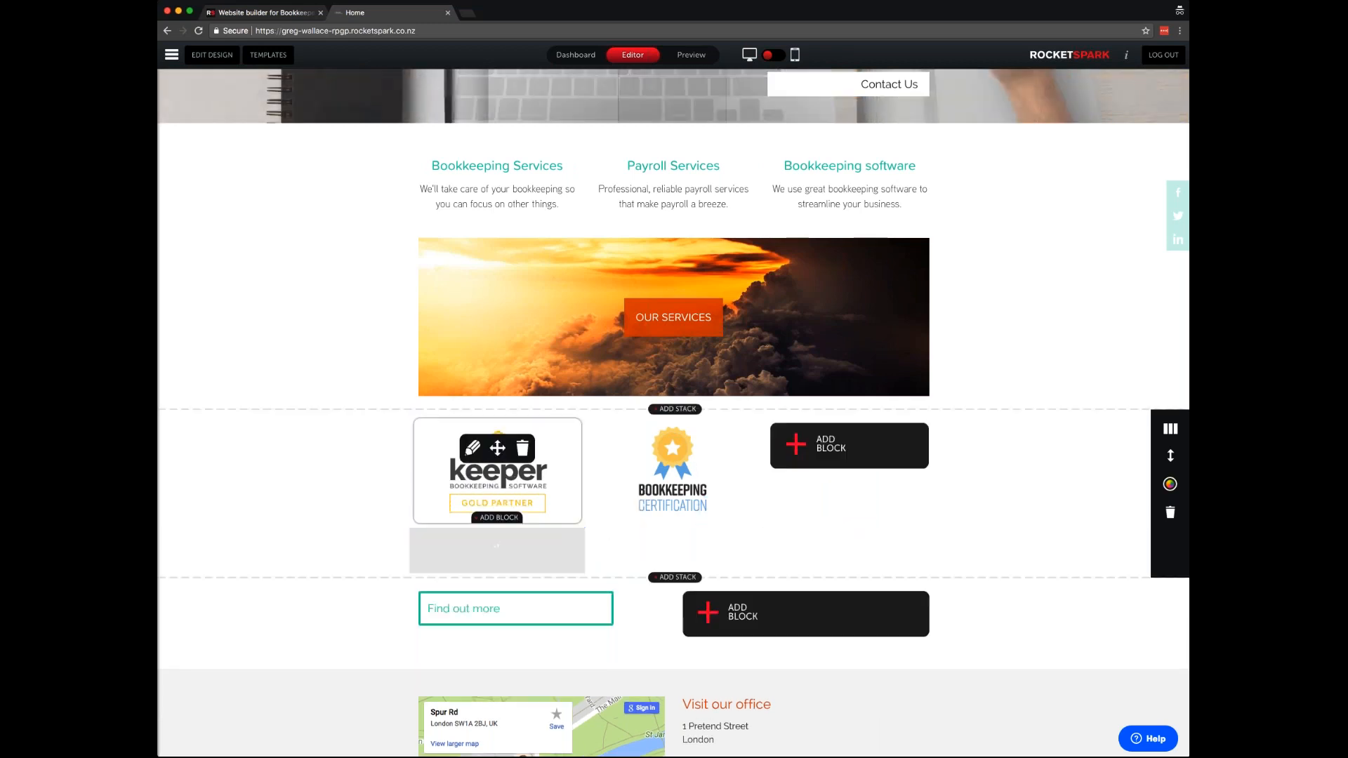
pyautogui.moveTo(497, 448); pyautogui.dragTo(820, 453)
pyautogui.moveTo(672, 450)
pyautogui.moveTo(673, 448); pyautogui.dragTo(496, 547)
pyautogui.moveTo(850, 449); pyautogui.dragTo(498, 608)
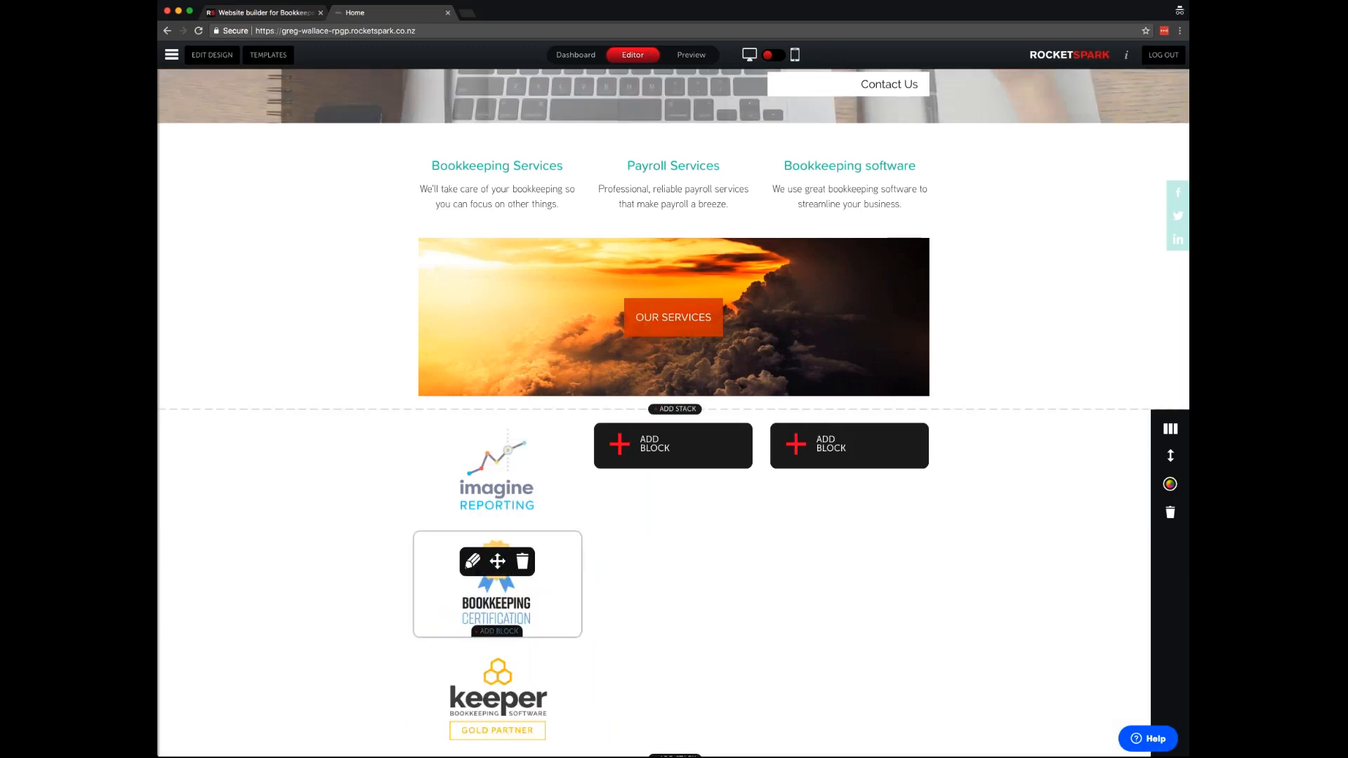
pyautogui.moveTo(498, 680); pyautogui.dragTo(643, 488)
pyautogui.moveTo(502, 564); pyautogui.dragTo(843, 449)
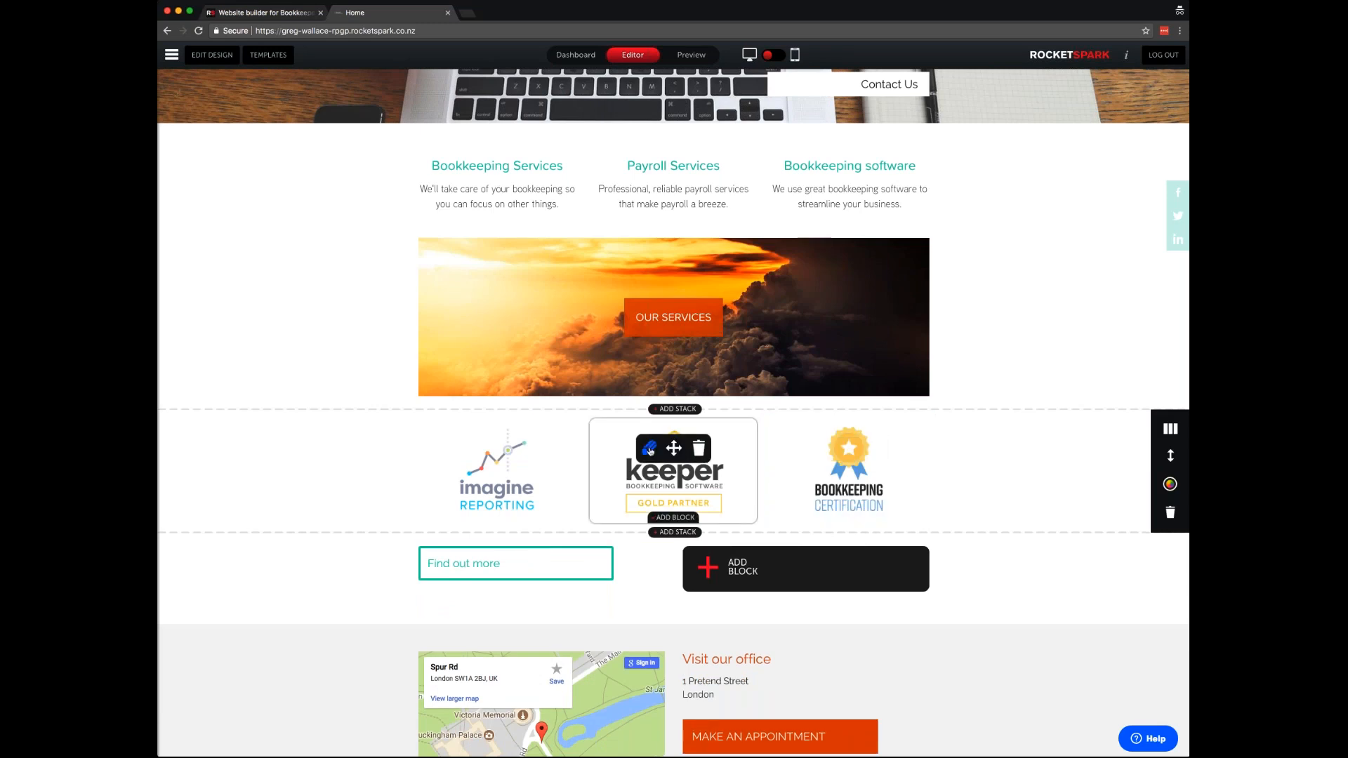
pyautogui.click(649, 450)
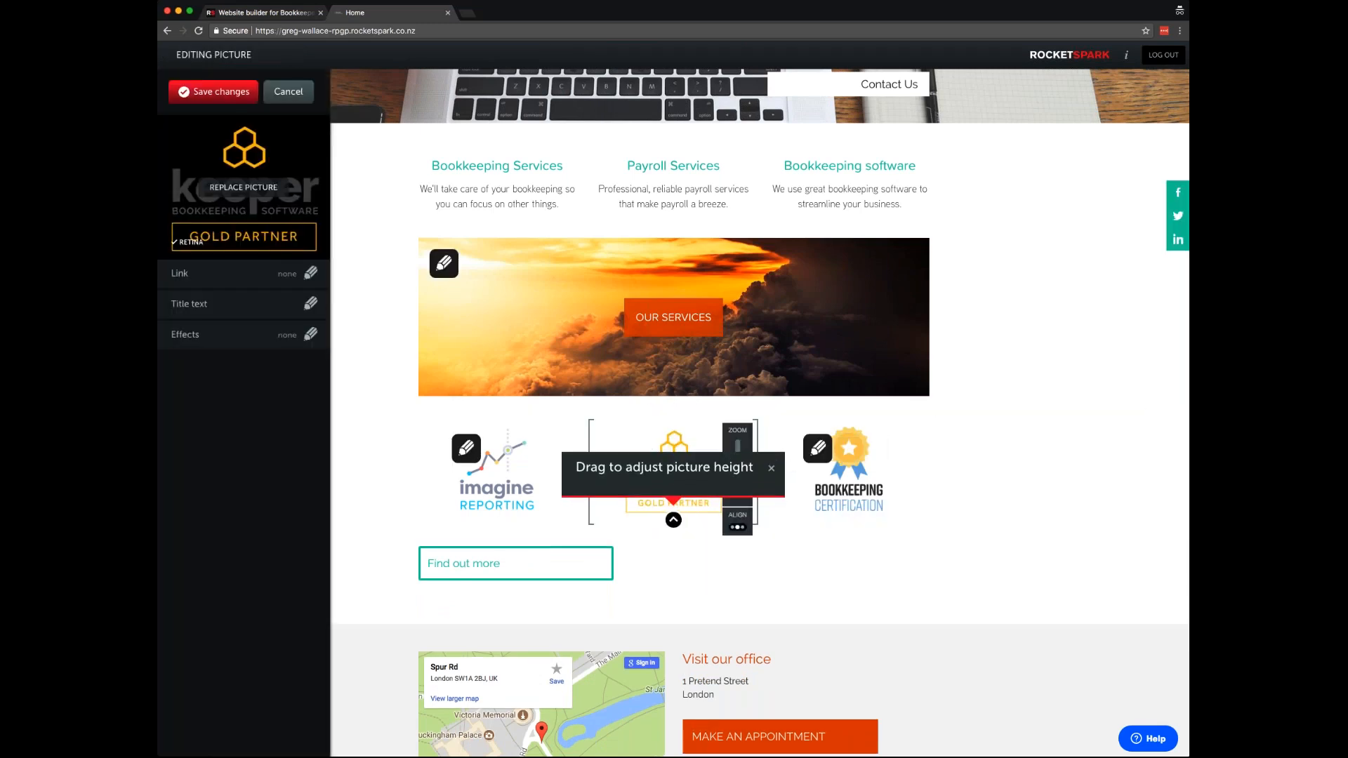
# - Scale the Keeper logo down to 86%, leave it unlinked, and save the picture
pyautogui.moveTo(673, 531)
pyautogui.mouseDown()
pyautogui.moveTo(673, 557)
pyautogui.moveTo(673, 519)
pyautogui.mouseUp()
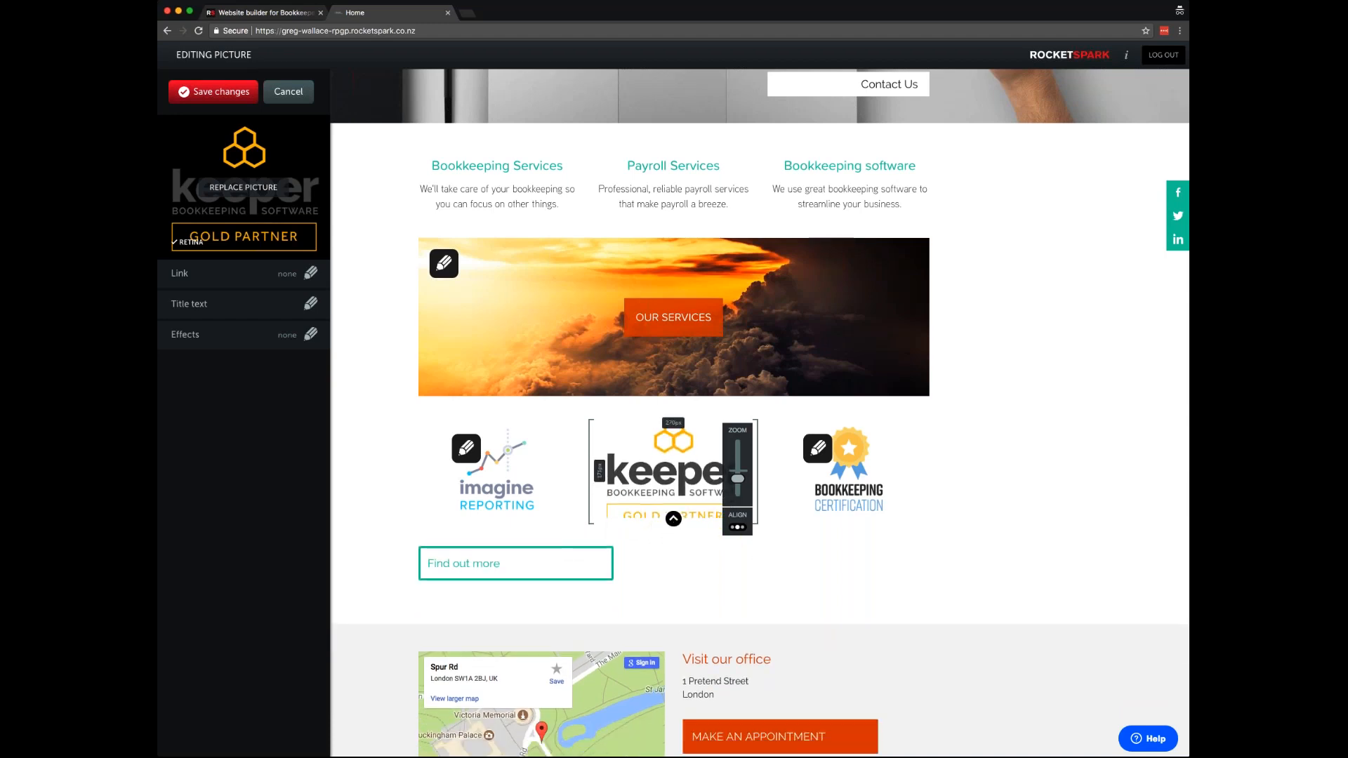
pyautogui.moveTo(738, 480)
pyautogui.mouseDown()
pyautogui.moveTo(739, 495)
pyautogui.moveTo(738, 481)
pyautogui.mouseUp()
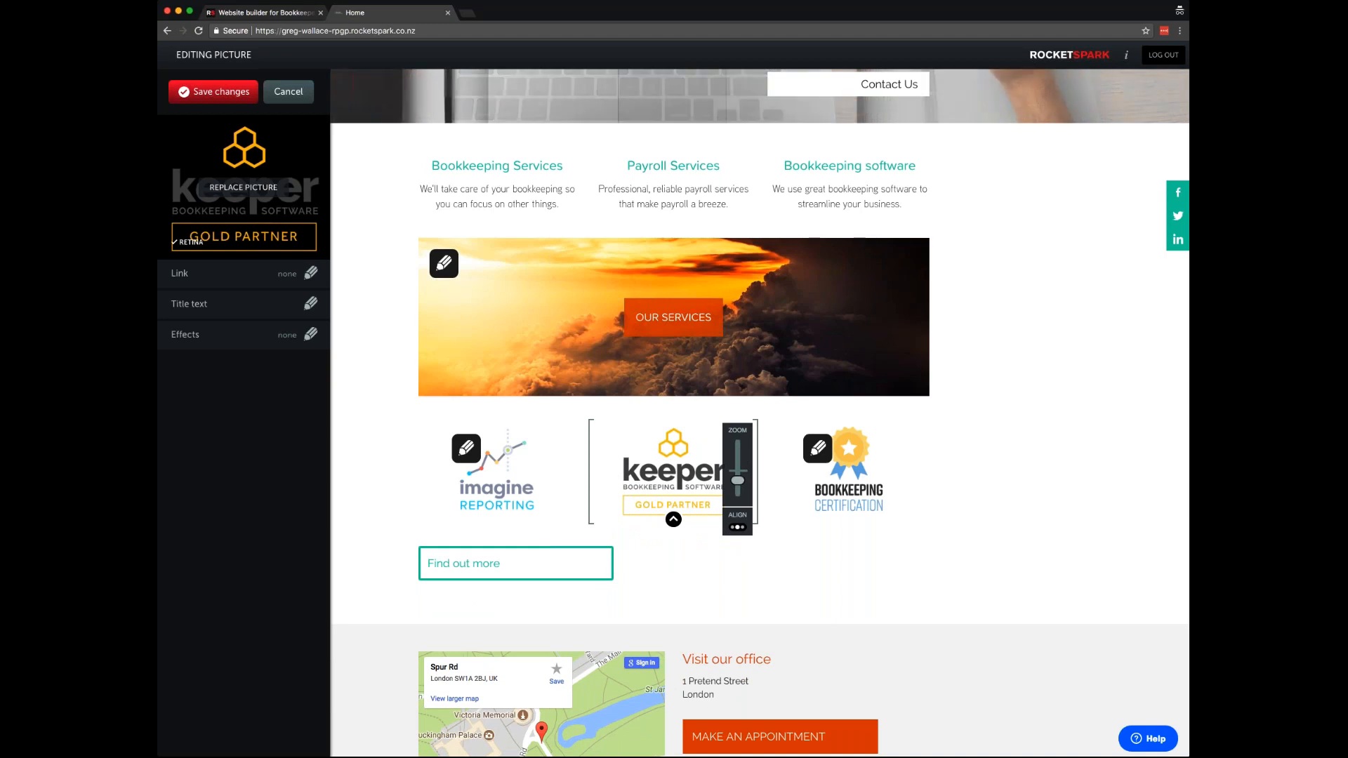
pyautogui.click(270, 282)
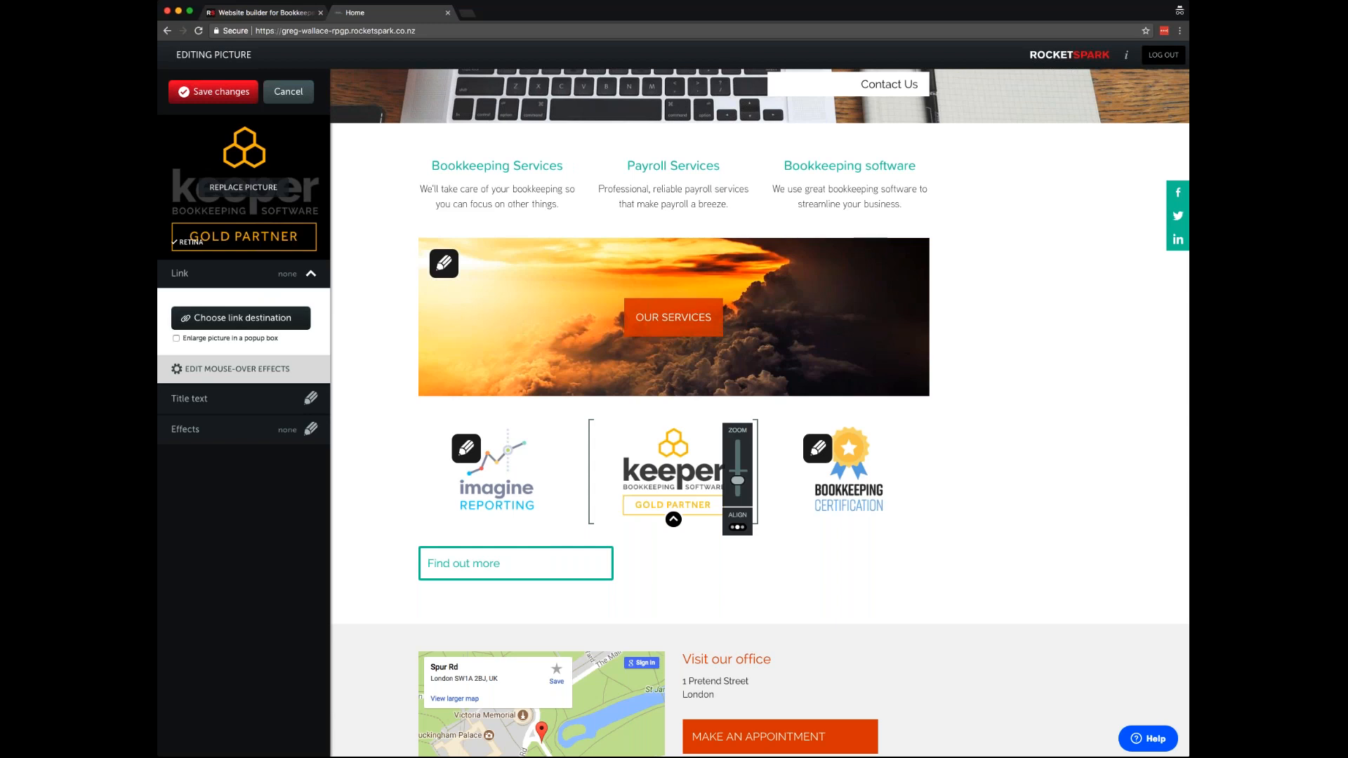
pyautogui.click(230, 320)
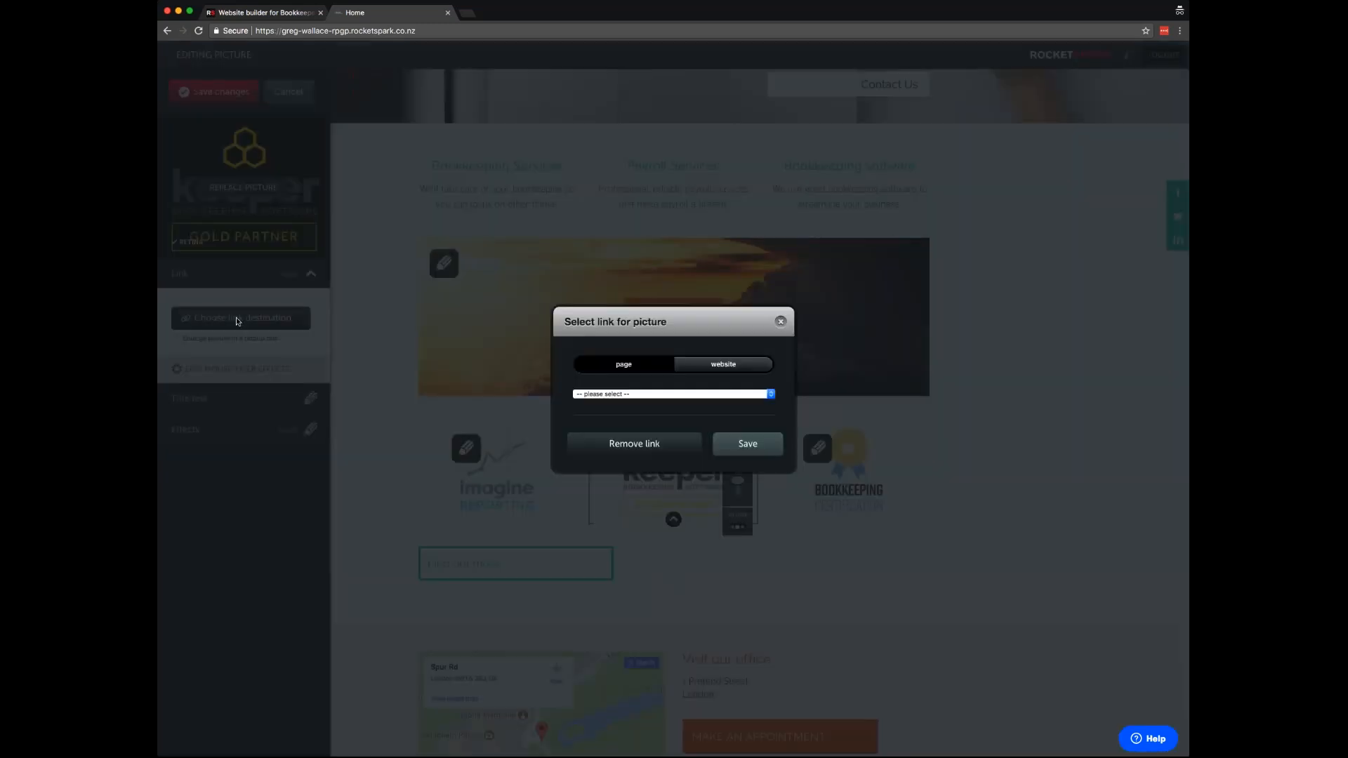
pyautogui.click(701, 364)
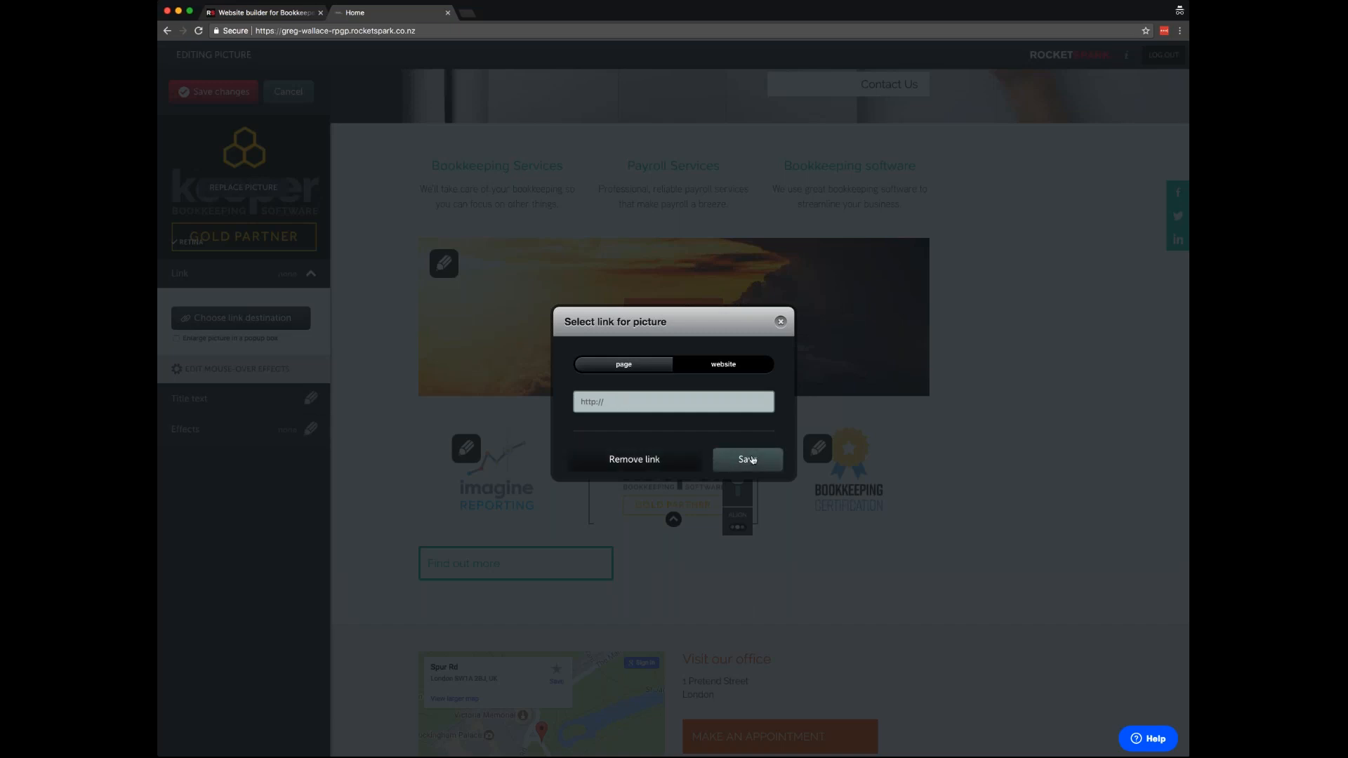
pyautogui.click(780, 322)
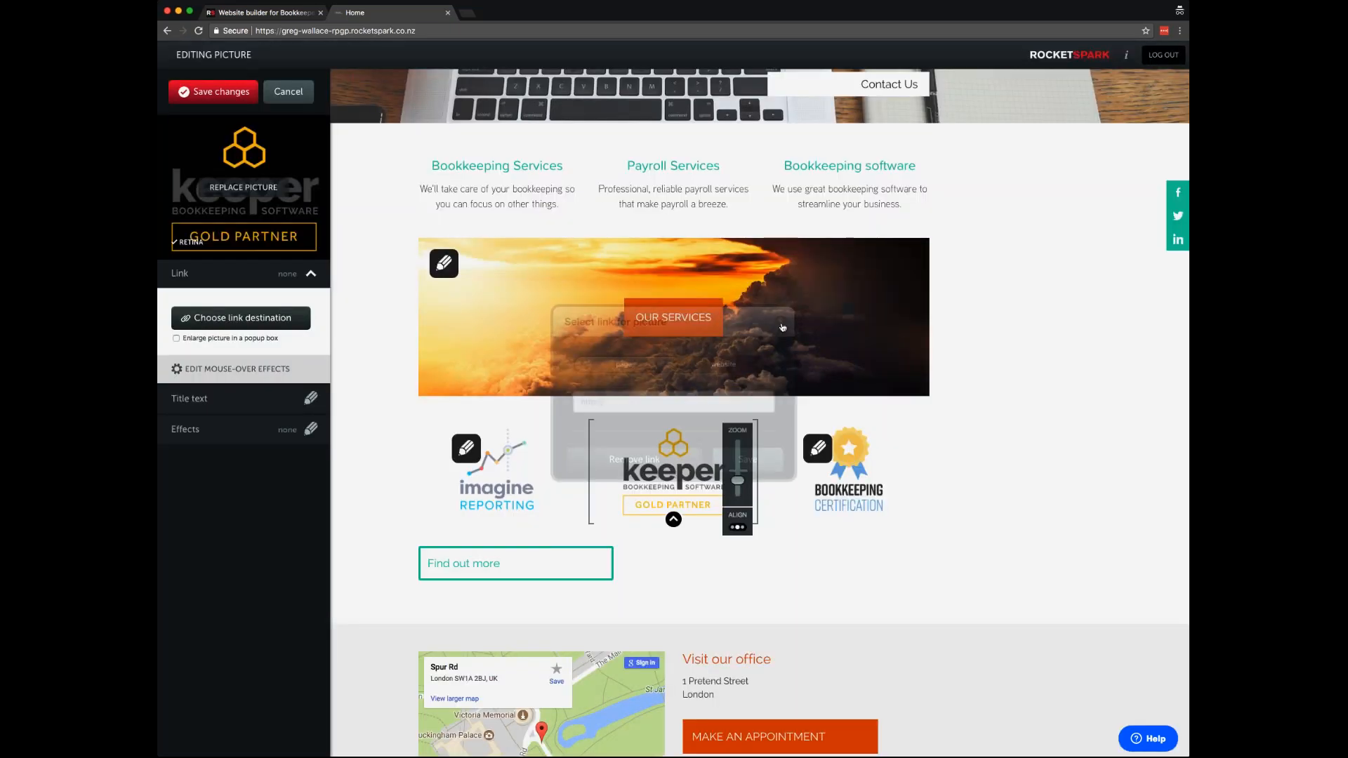
pyautogui.click(222, 92)
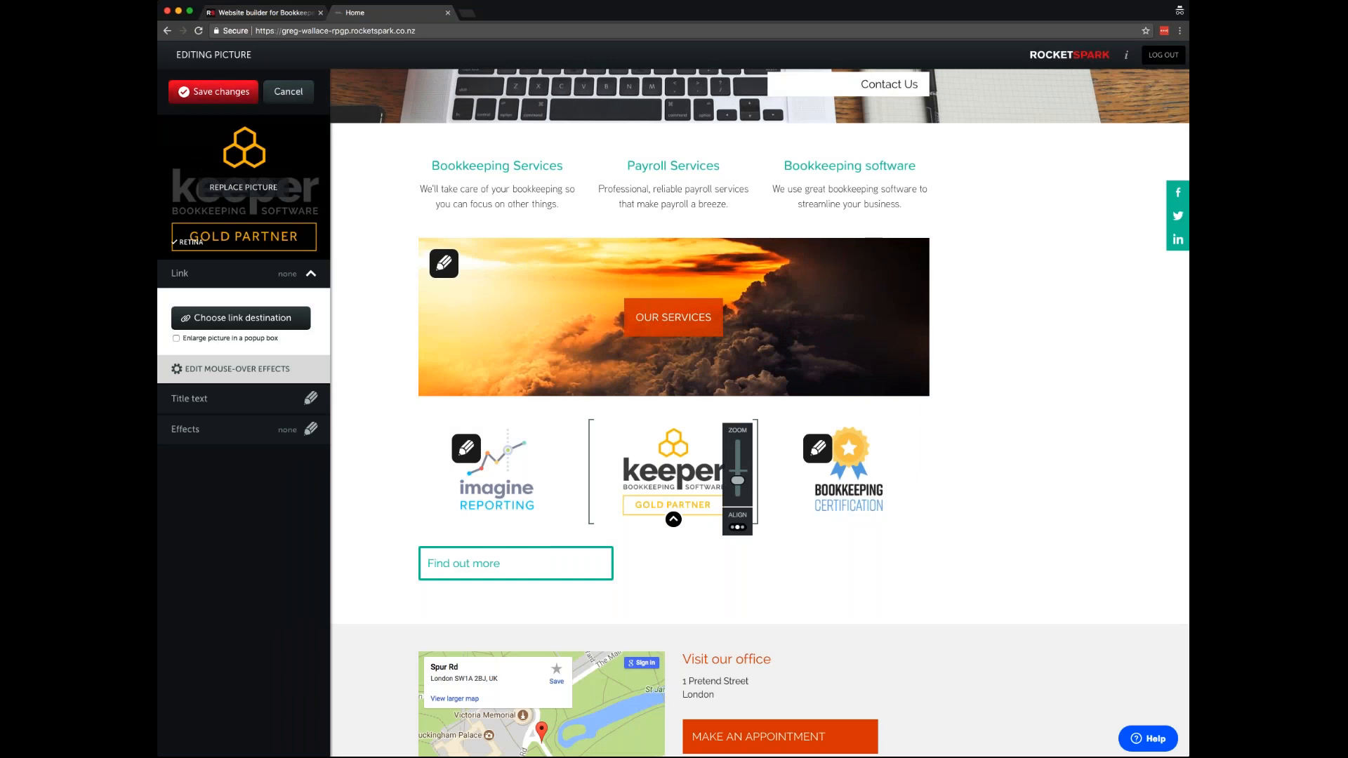
pyautogui.scroll(-2, 632, 397)
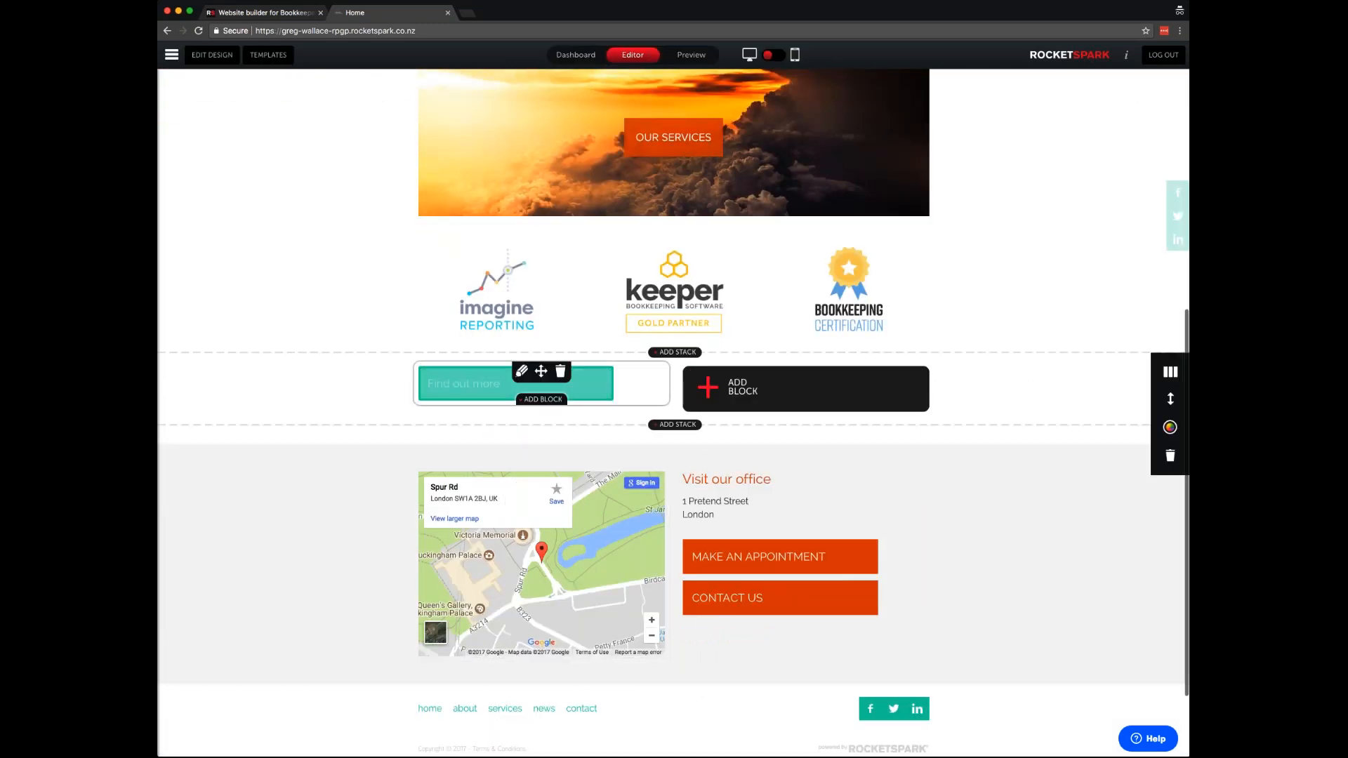
# - Move the Find out more button under the Imagine Reporting logo and delete the empty stack below
pyautogui.moveTo(540, 372); pyautogui.dragTo(514, 303)
pyautogui.moveTo(496, 361)
pyautogui.mouseDown()
pyautogui.moveTo(662, 328)
pyautogui.moveTo(846, 349)
pyautogui.moveTo(849, 362)
pyautogui.moveTo(584, 358)
pyautogui.moveTo(527, 331)
pyautogui.moveTo(497, 375)
pyautogui.mouseUp()
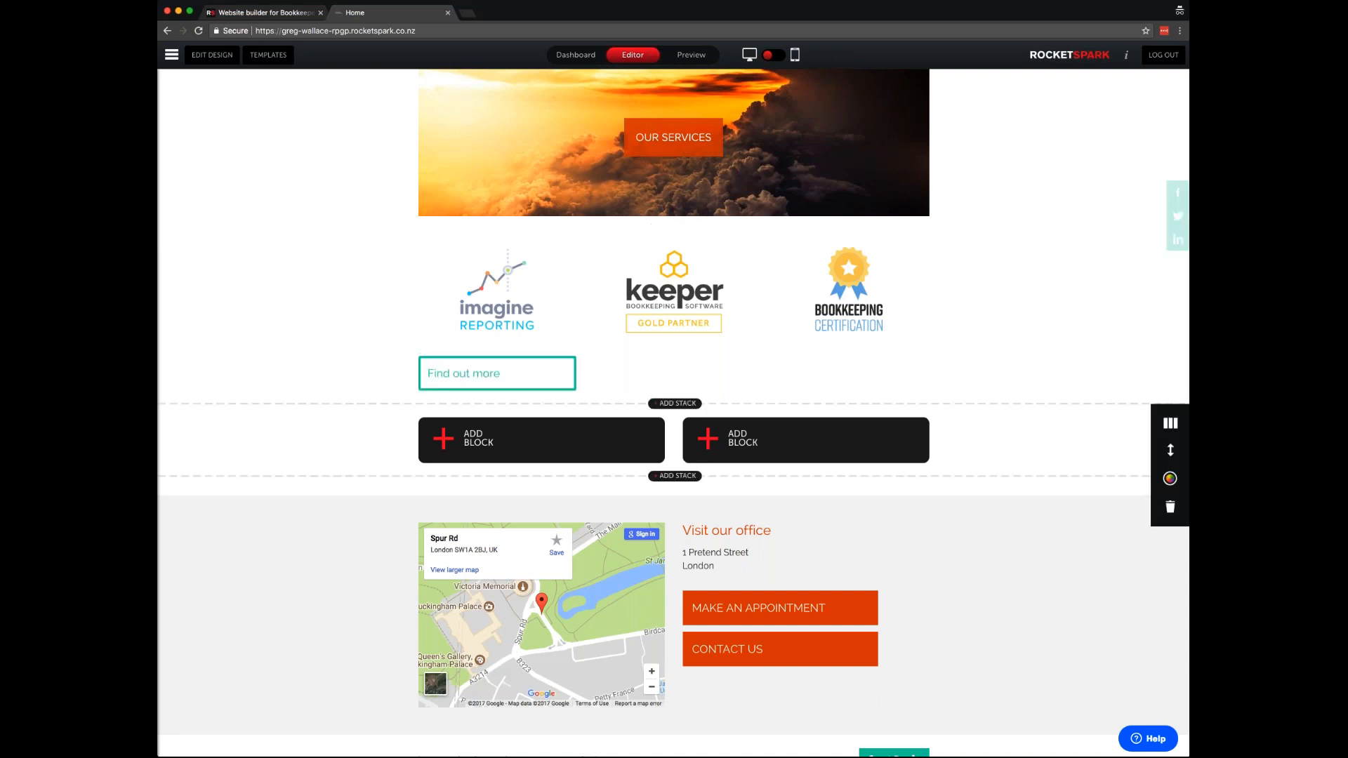
pyautogui.click(1170, 507)
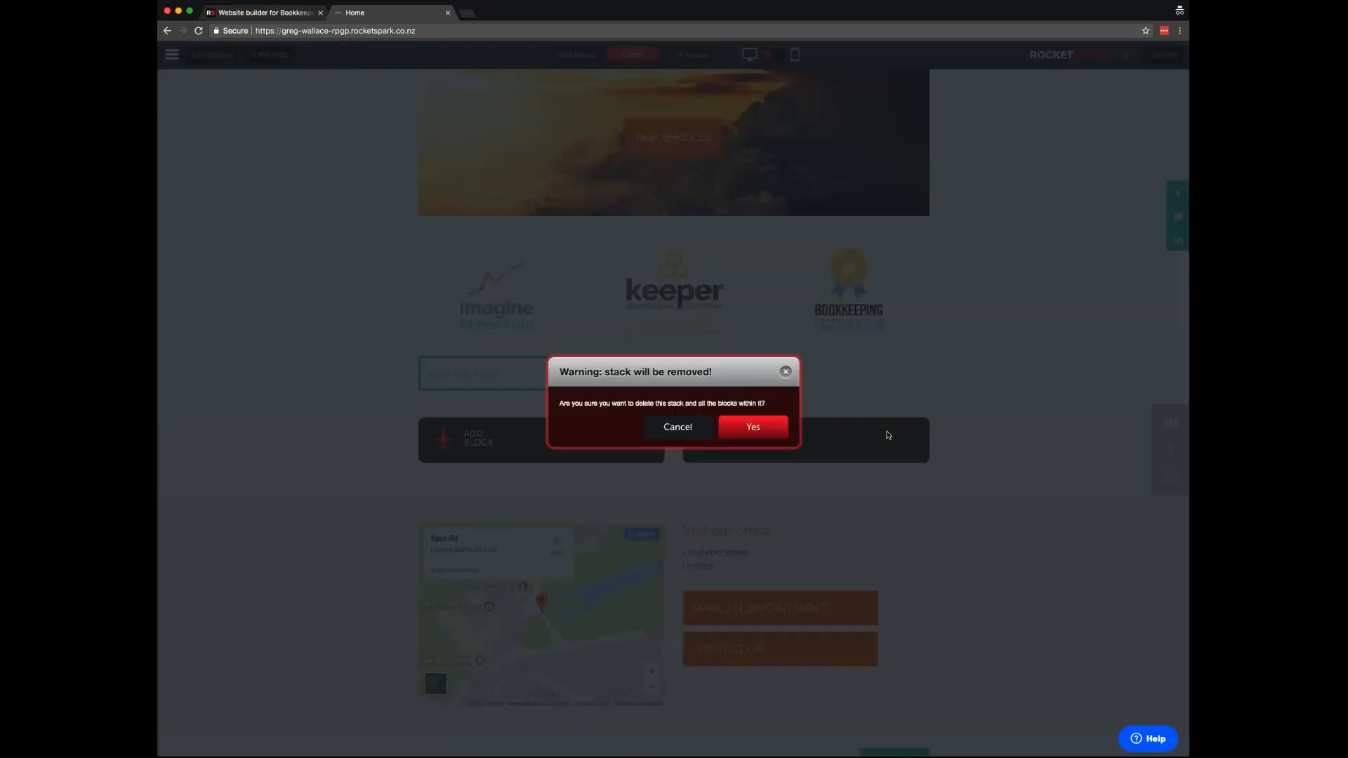
pyautogui.click(753, 426)
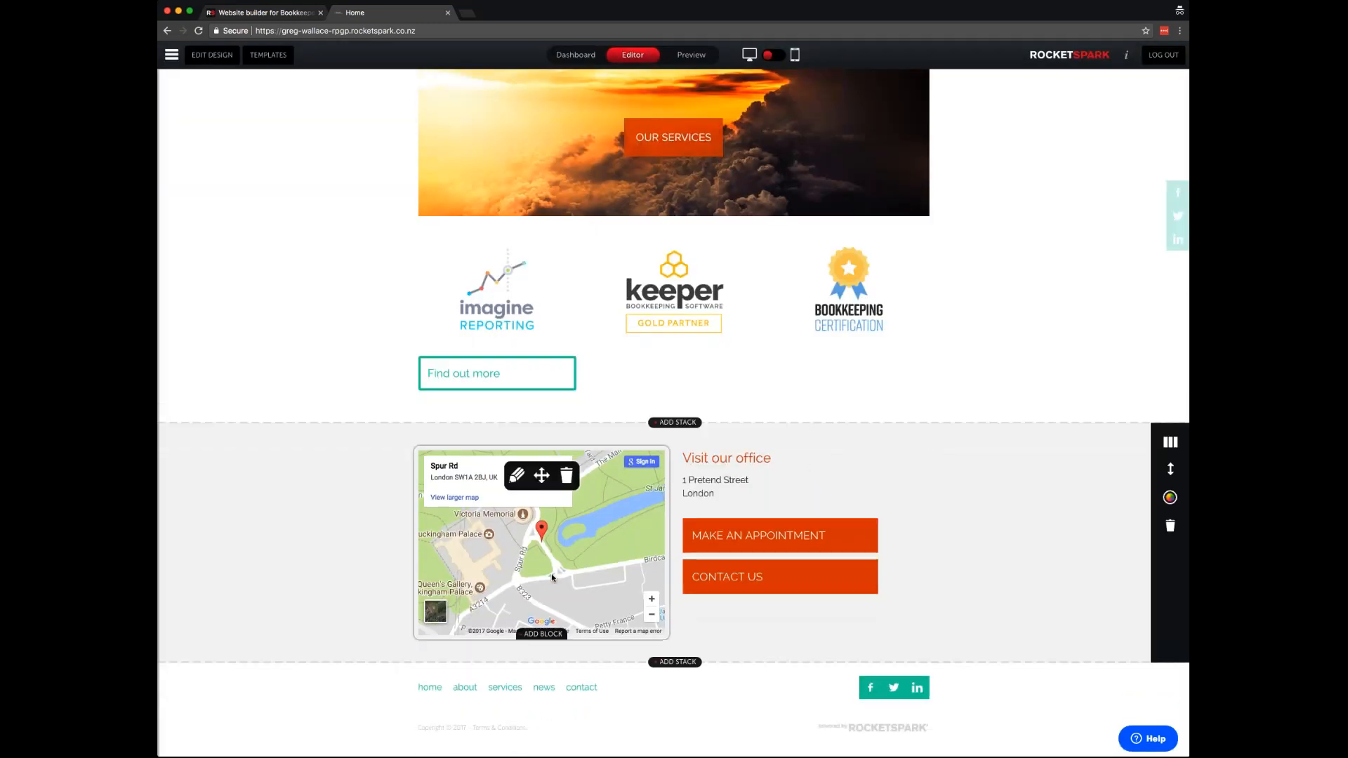
pyautogui.scroll(4, 492, 352)
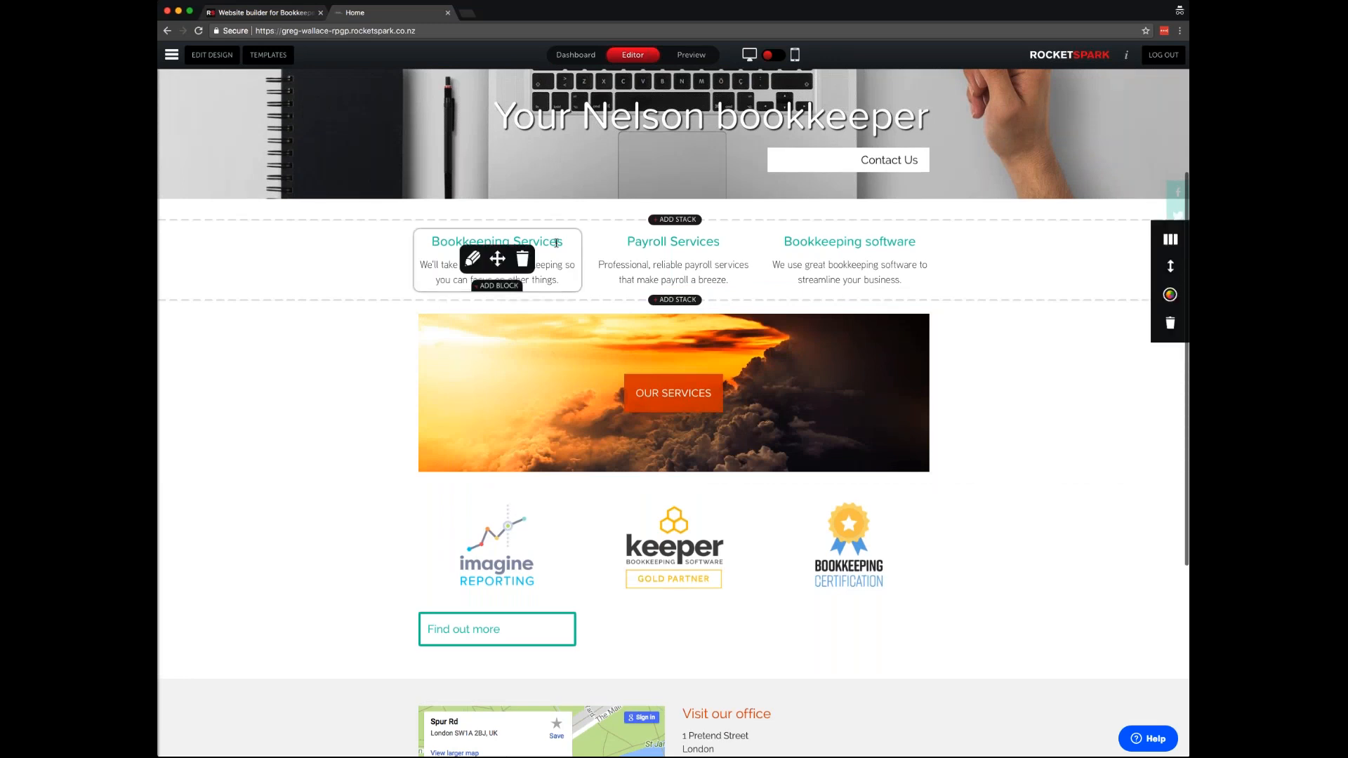
# - Reset the map and contact stack's design options to site-wide defaults and save
pyautogui.scroll(-5, 632, 295)
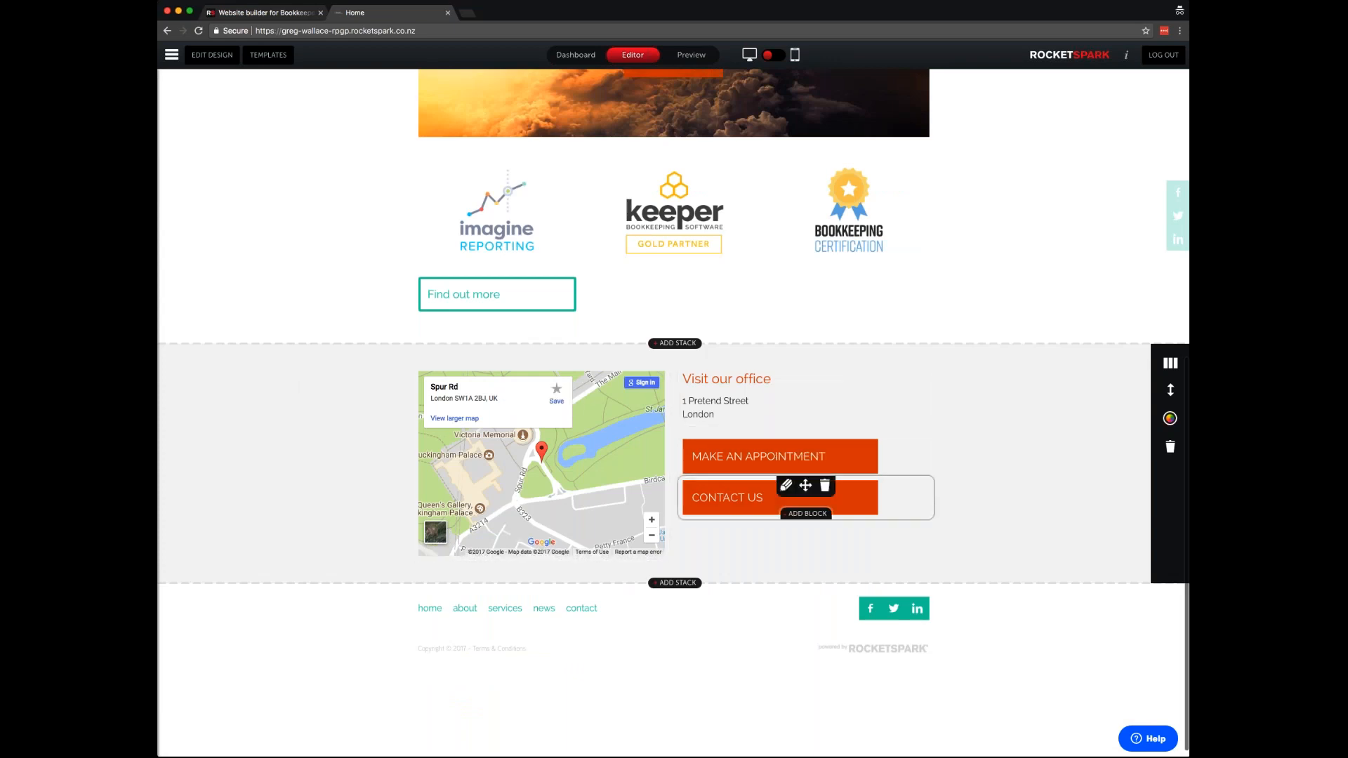
pyautogui.click(1171, 419)
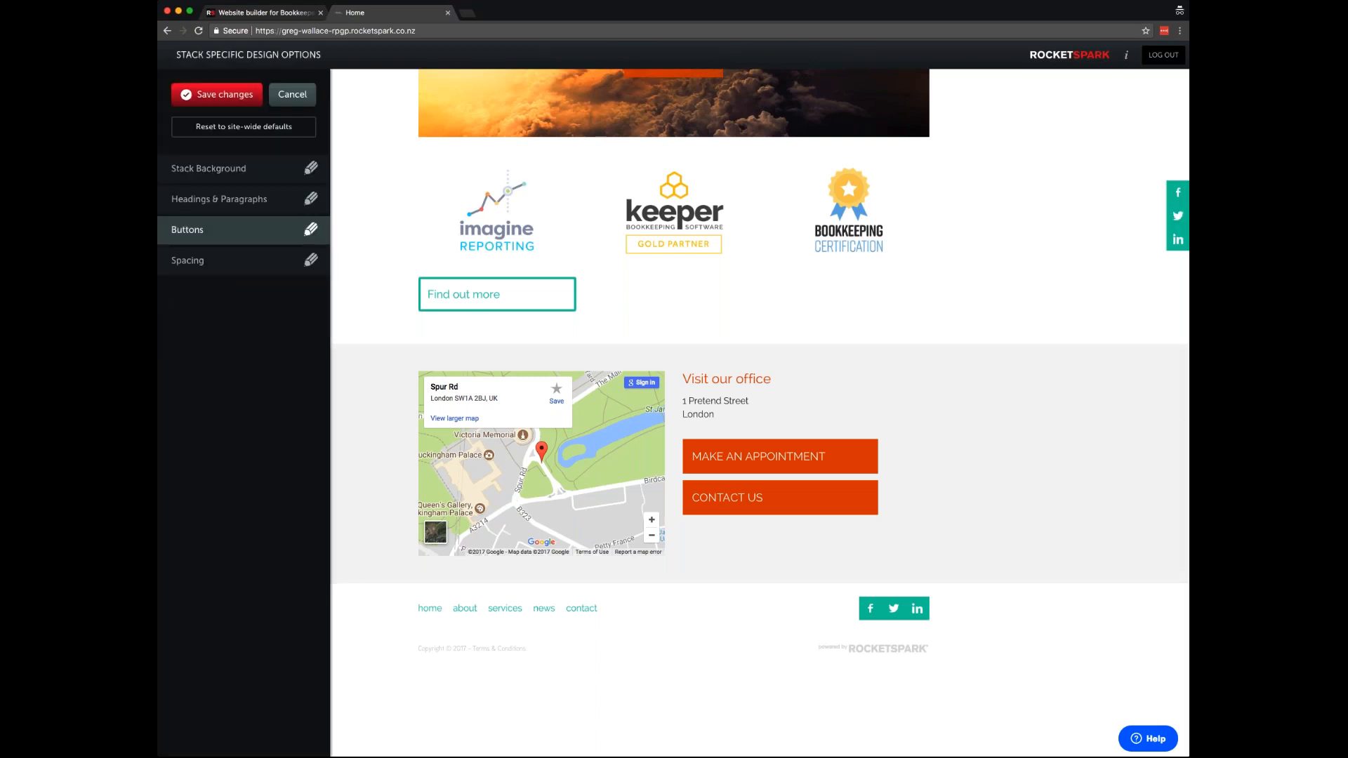
pyautogui.click(224, 127)
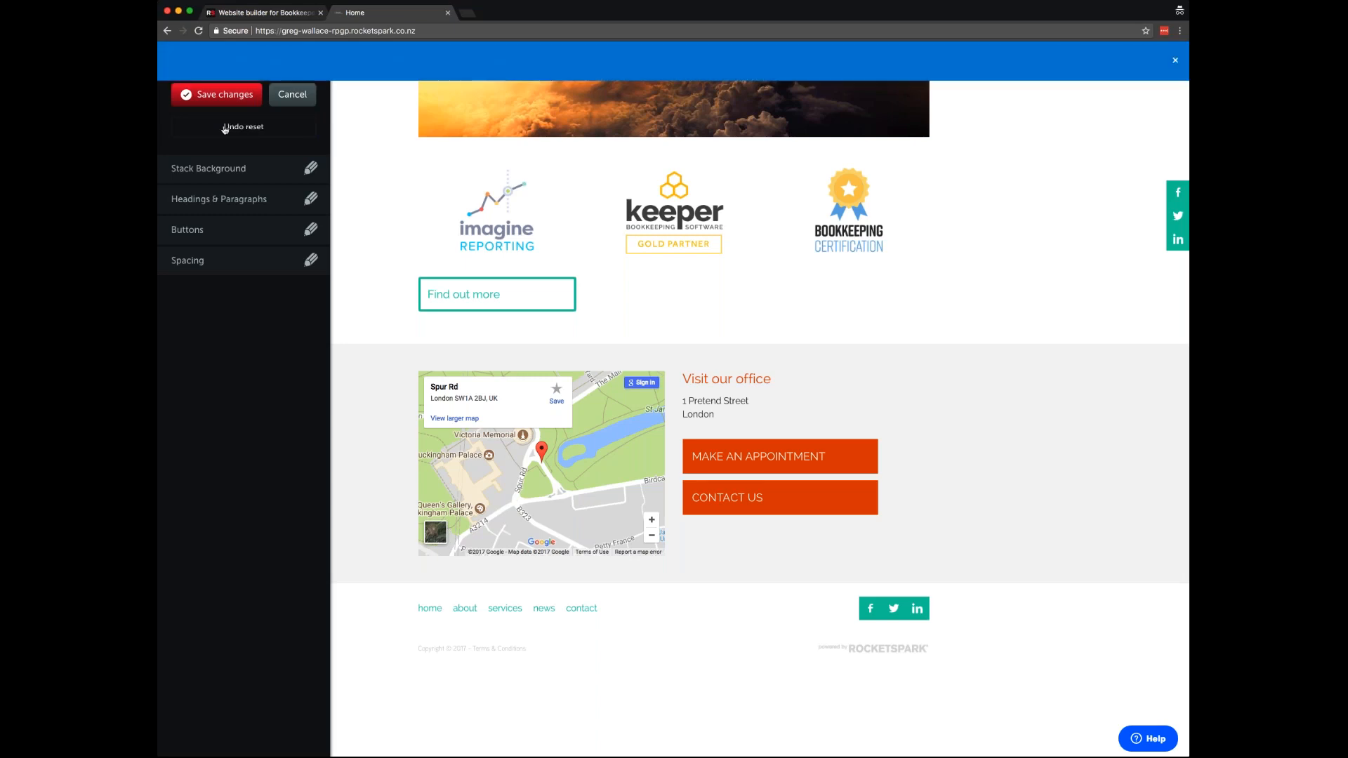
pyautogui.click(222, 96)
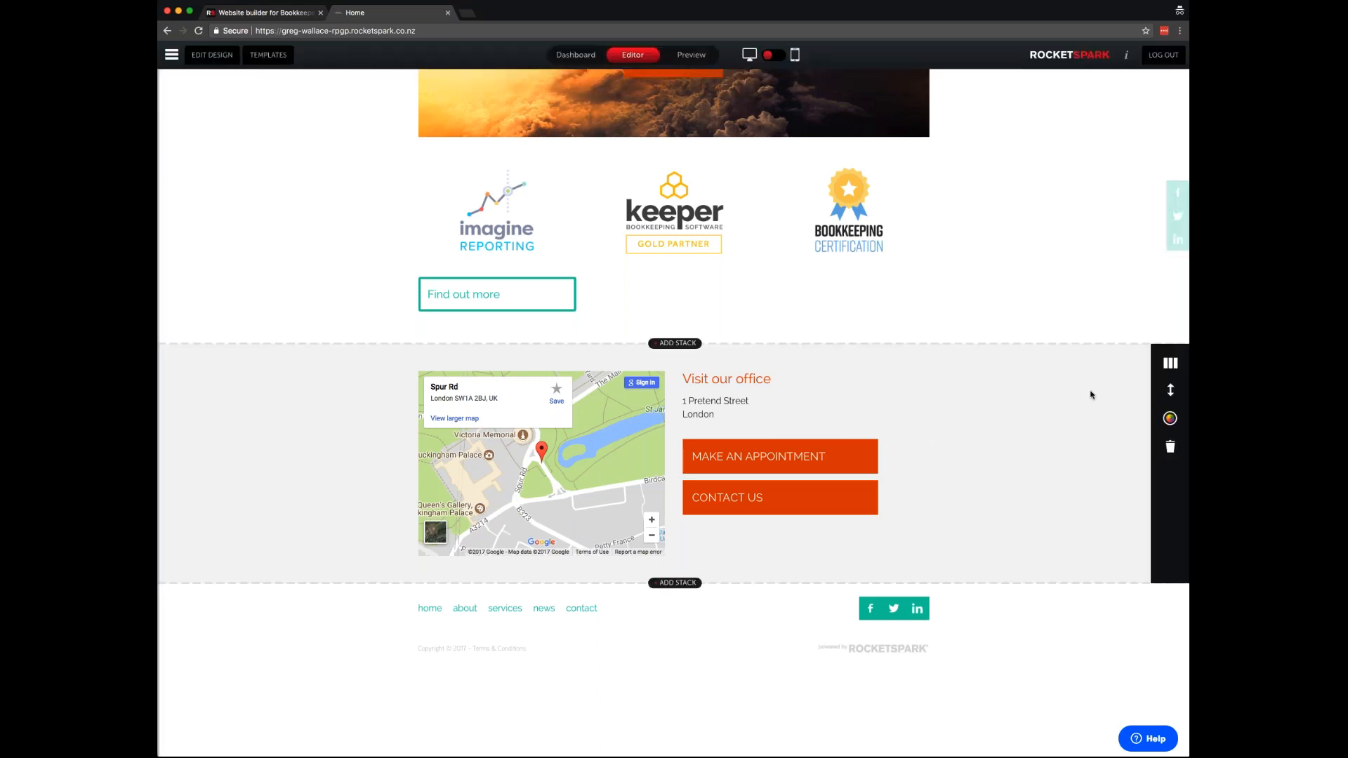
pyautogui.scroll(8, 999, 415)
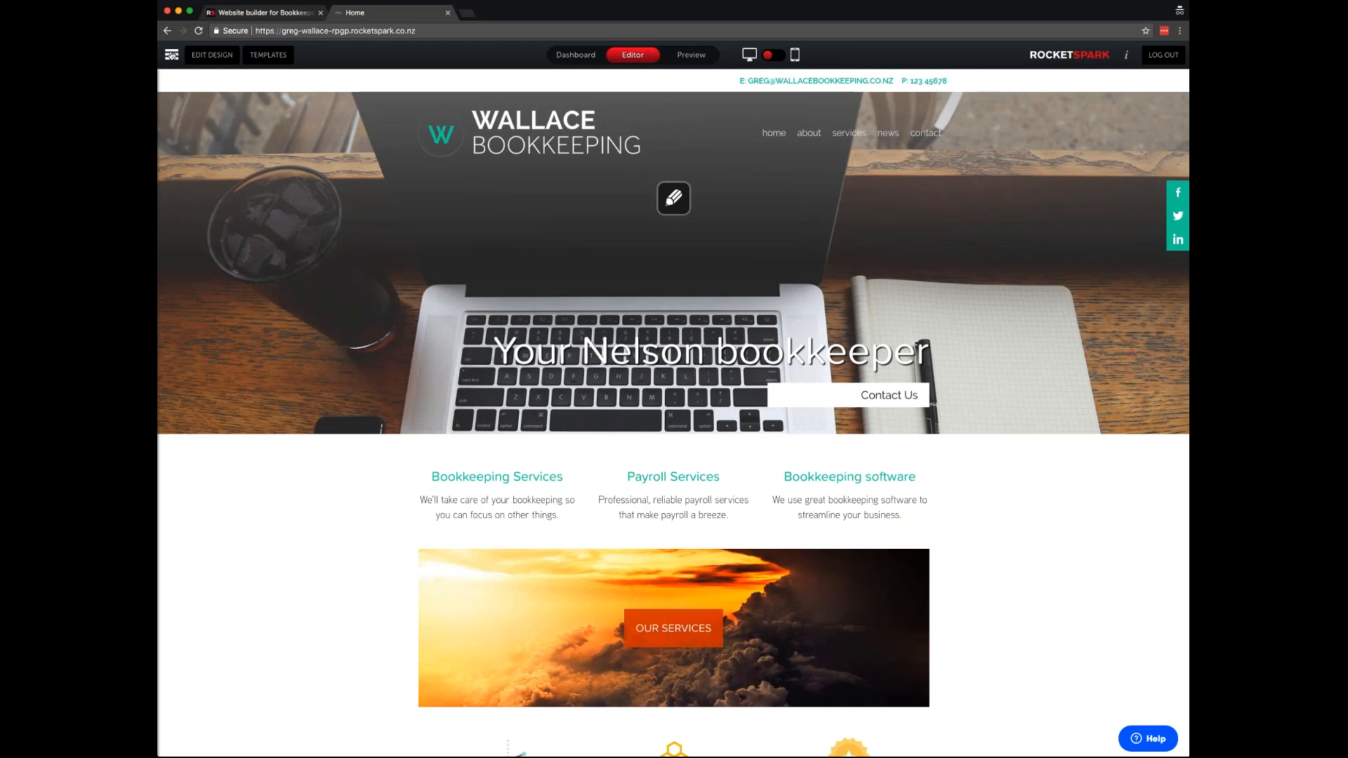
# - In Manage Pages, rename About to 'About us' and services to 'our services'
pyautogui.click(171, 55)
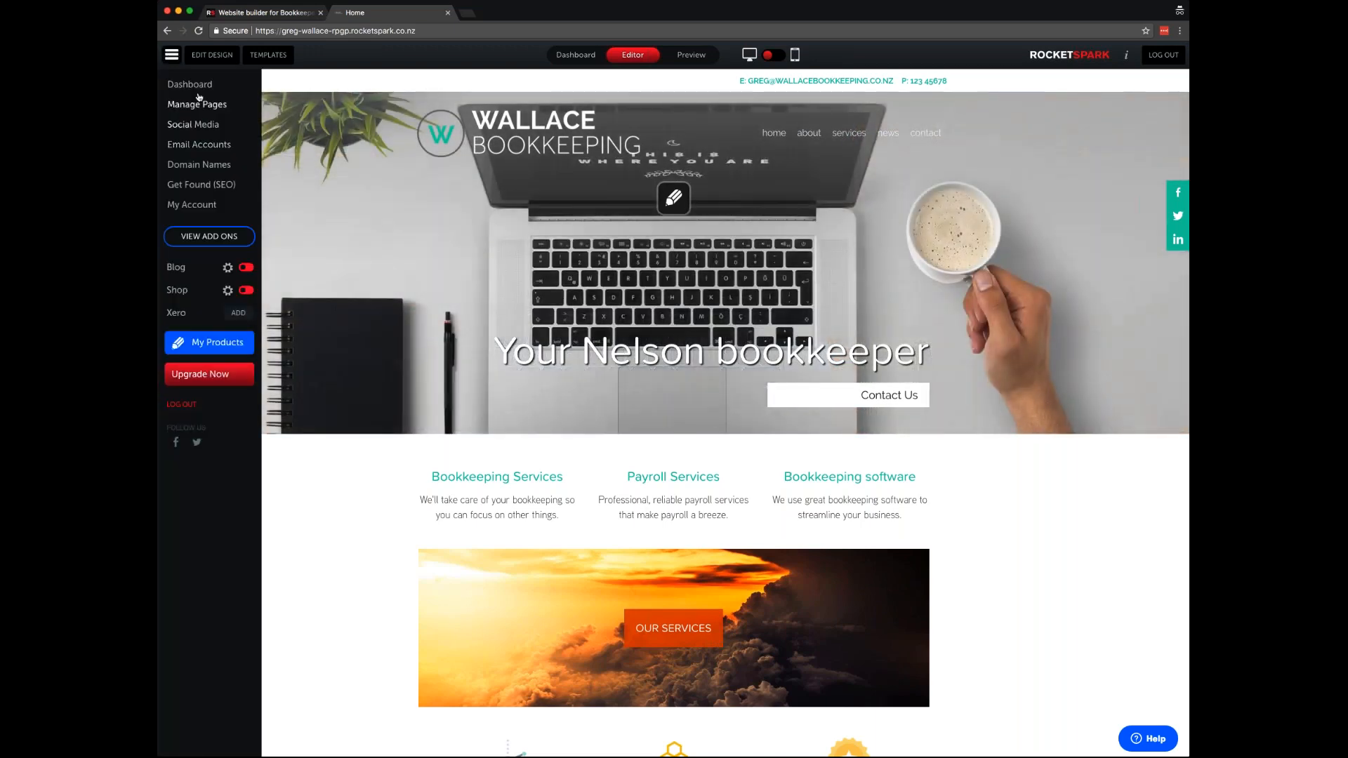
pyautogui.click(179, 106)
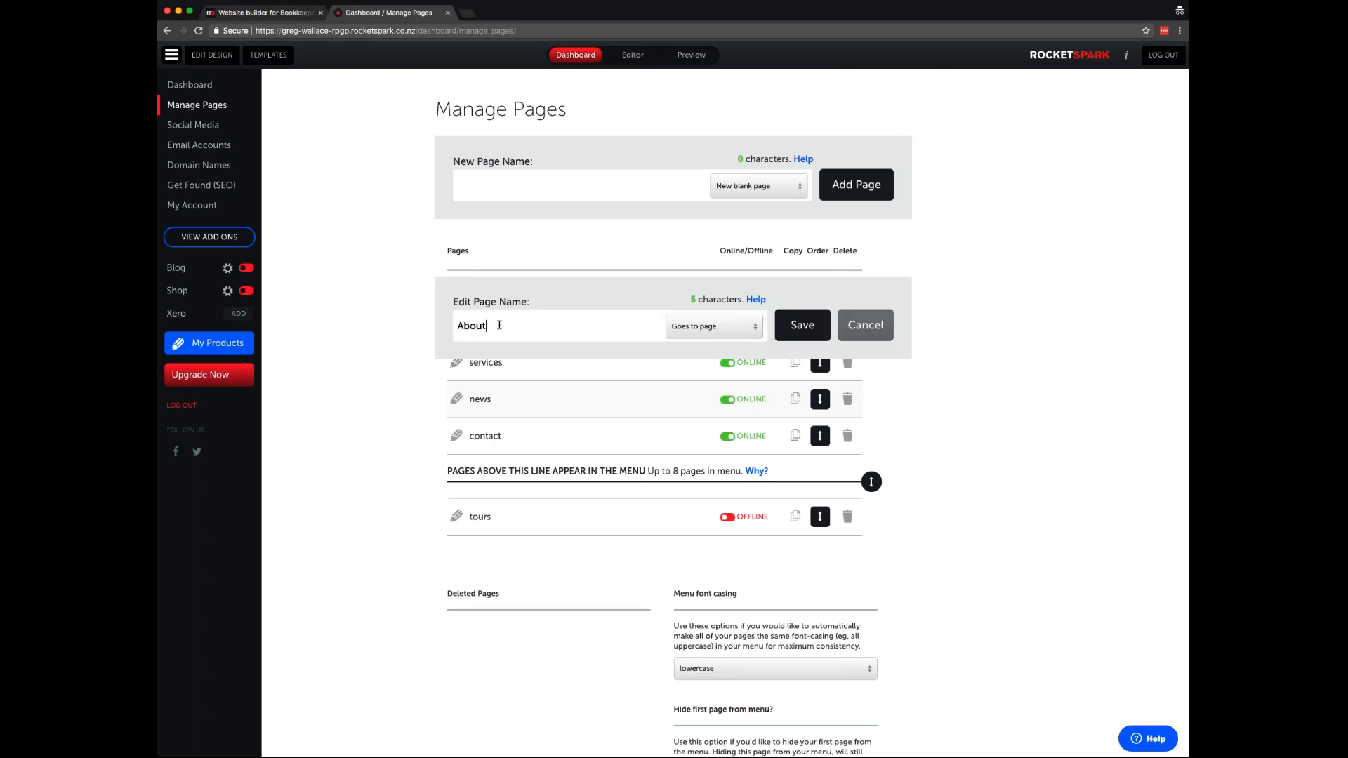
pyautogui.write('us')
pyautogui.click(802, 325)
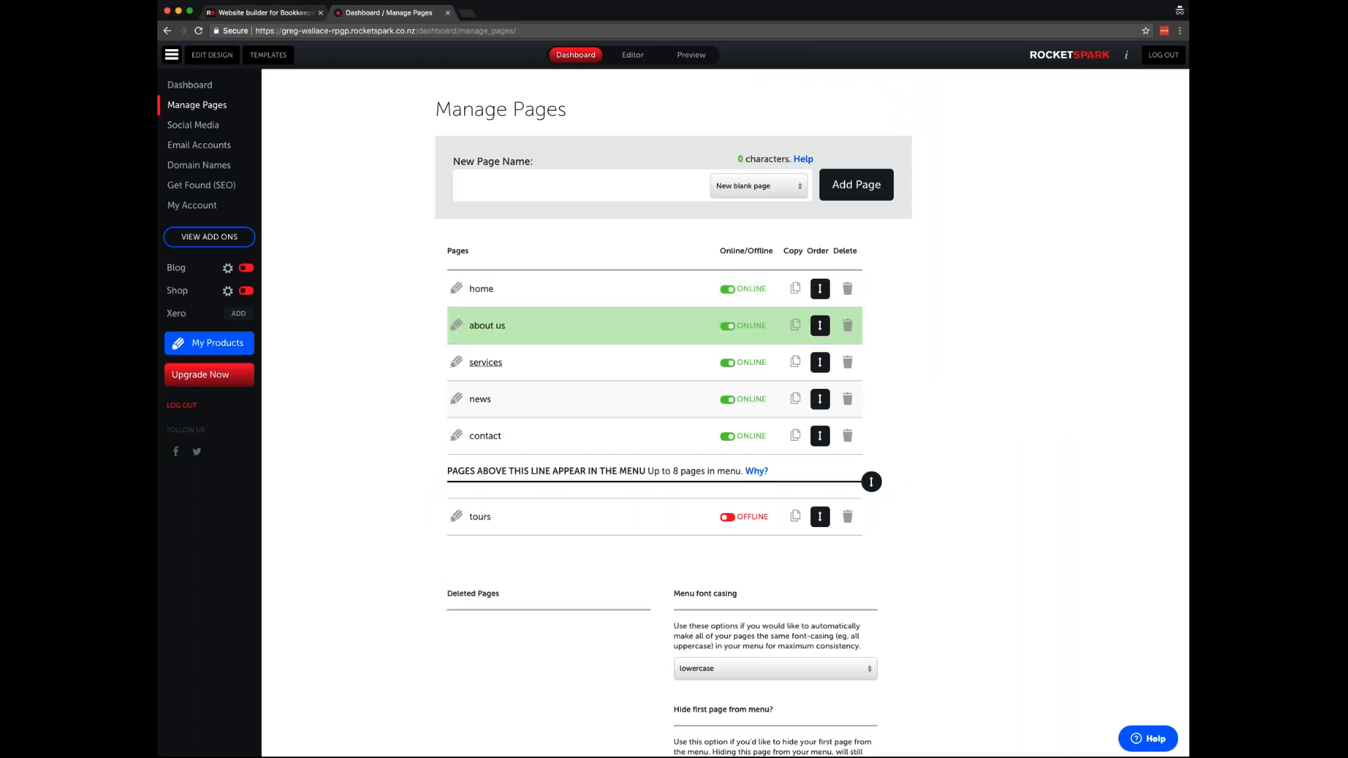
pyautogui.click(458, 361)
pyautogui.write('our')
pyautogui.click(803, 362)
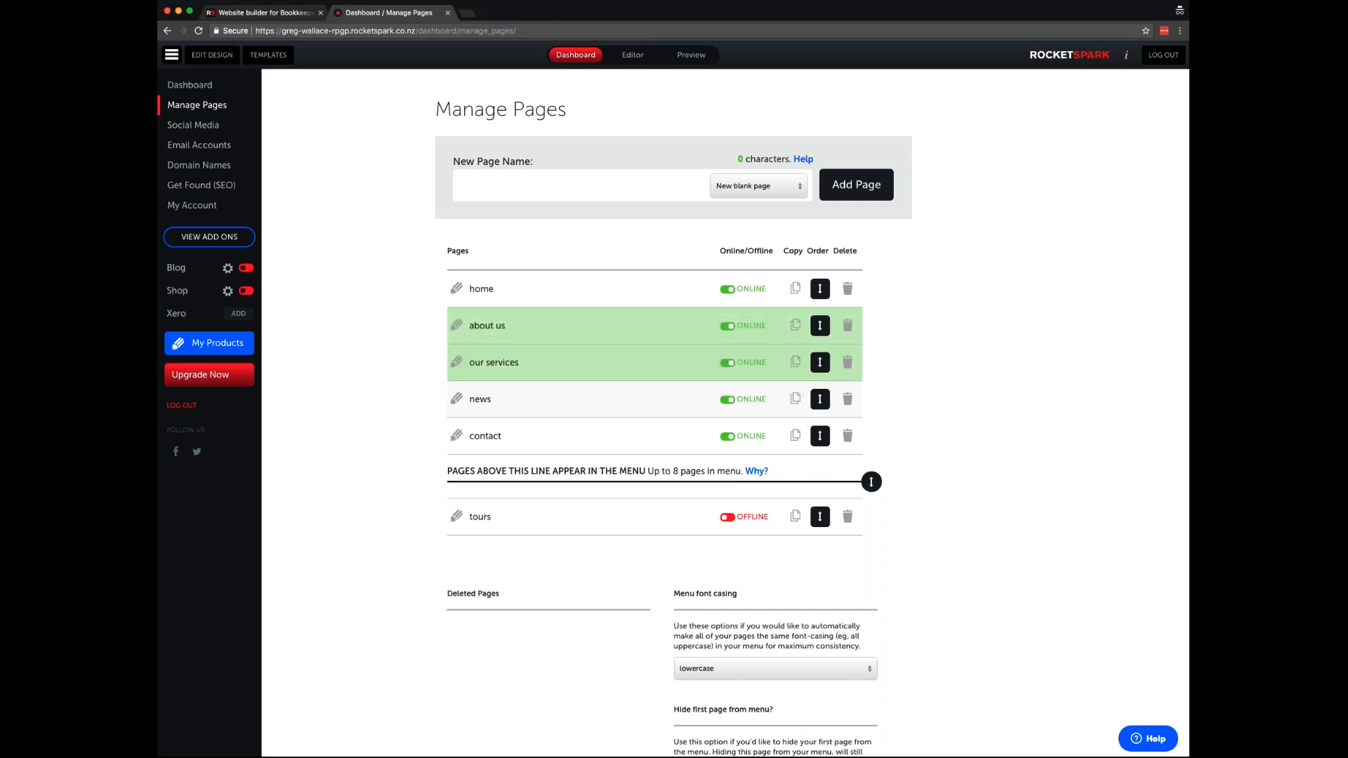
# - Rename the news page to 'blog' and set it to go to the blog
pyautogui.click(456, 398)
pyautogui.doubleClick(490, 400)
pyautogui.write('blog')
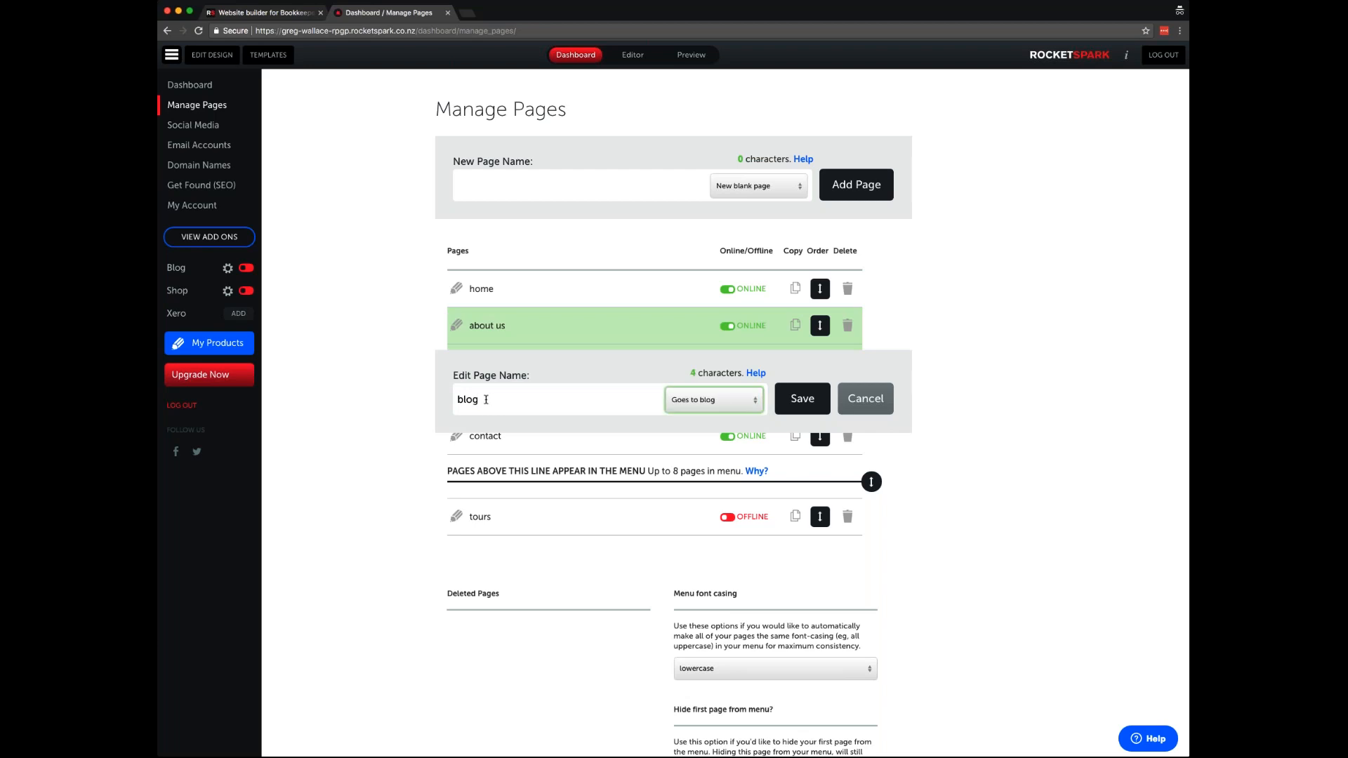
pyautogui.click(815, 400)
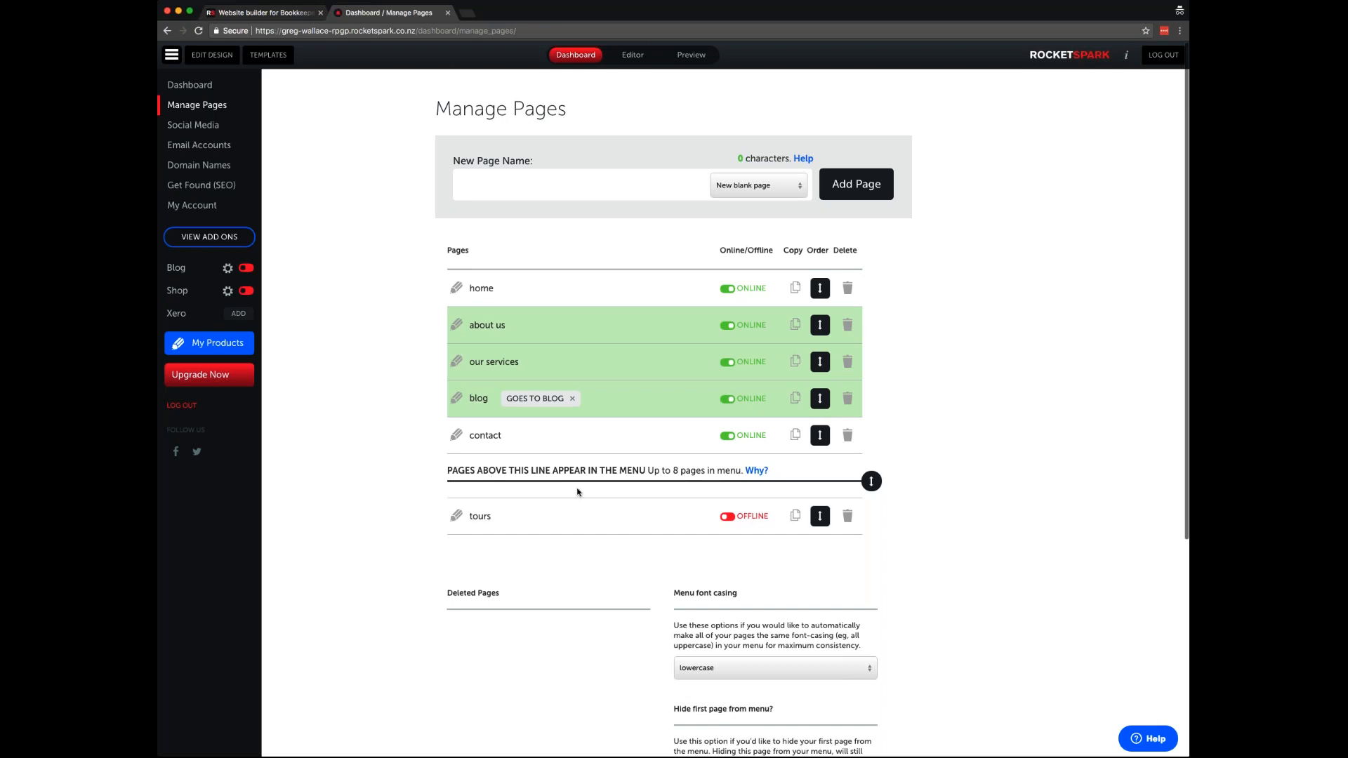
# - Rename the tours page to 'bookkeeping services'
pyautogui.moveTo(871, 479)
pyautogui.mouseDown()
pyautogui.moveTo(869, 325)
pyautogui.moveTo(873, 481)
pyautogui.mouseUp()
pyautogui.click(457, 517)
pyautogui.doubleClick(480, 517)
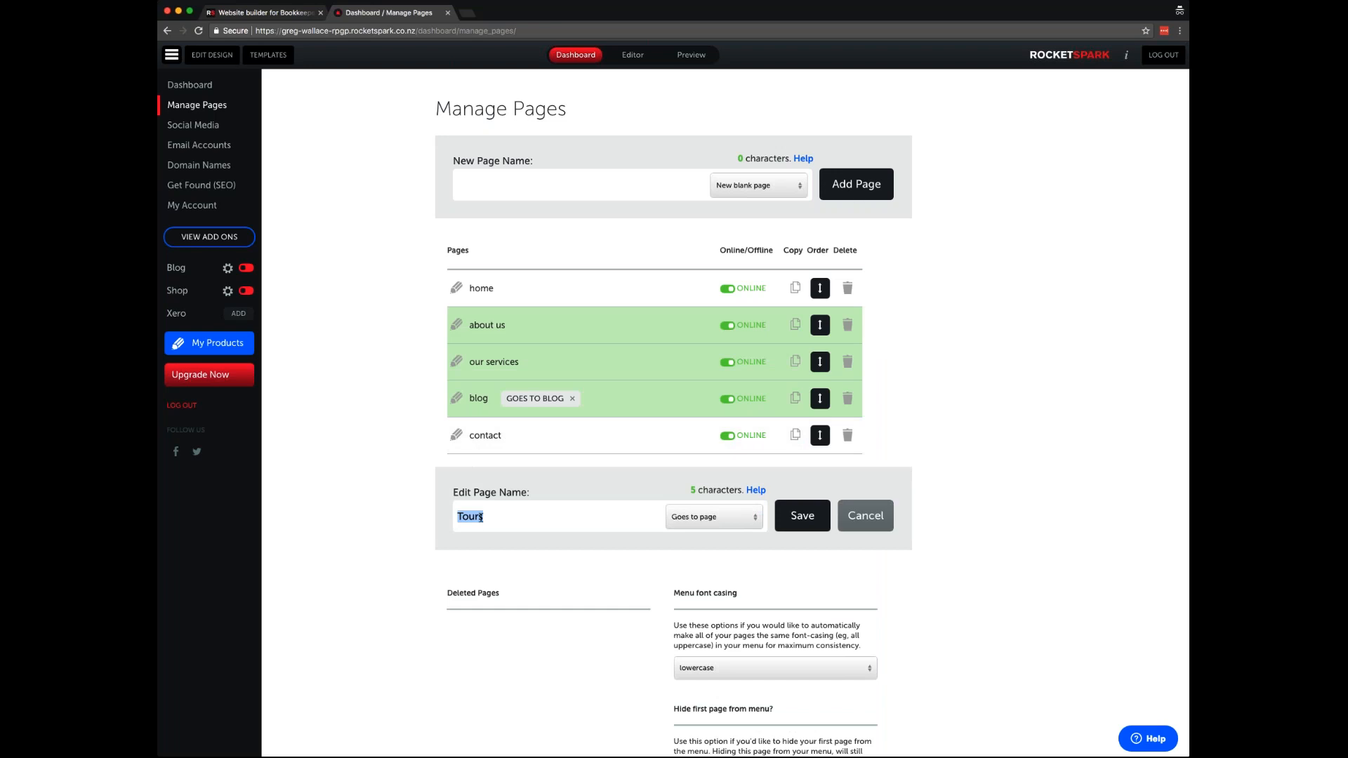
pyautogui.write('booo')
pyautogui.press('BackSpace')
pyautogui.write('kkeeping services')
pyautogui.click(802, 516)
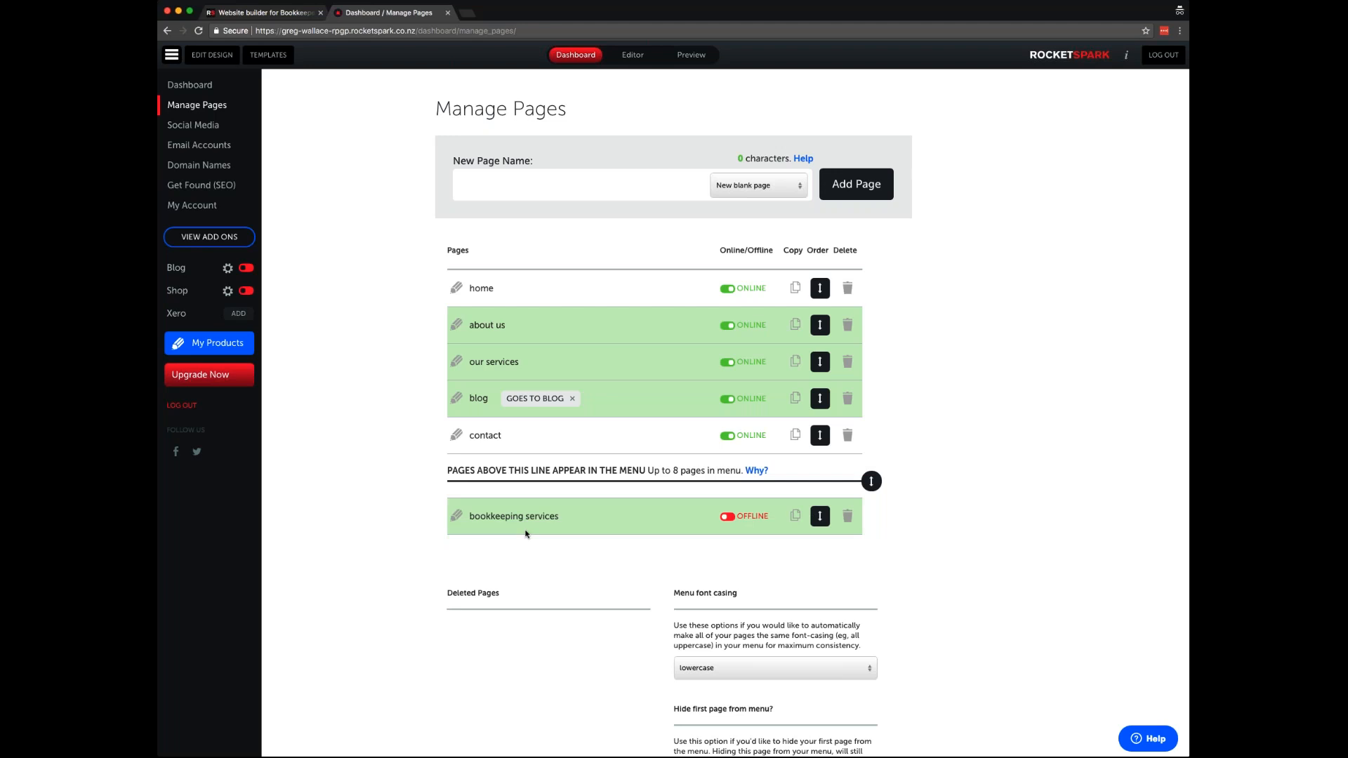
# - Add 'payroll' and 'remote assistance' pages and switch them and bookkeeping services online
pyautogui.write('payroll')
pyautogui.click(856, 184)
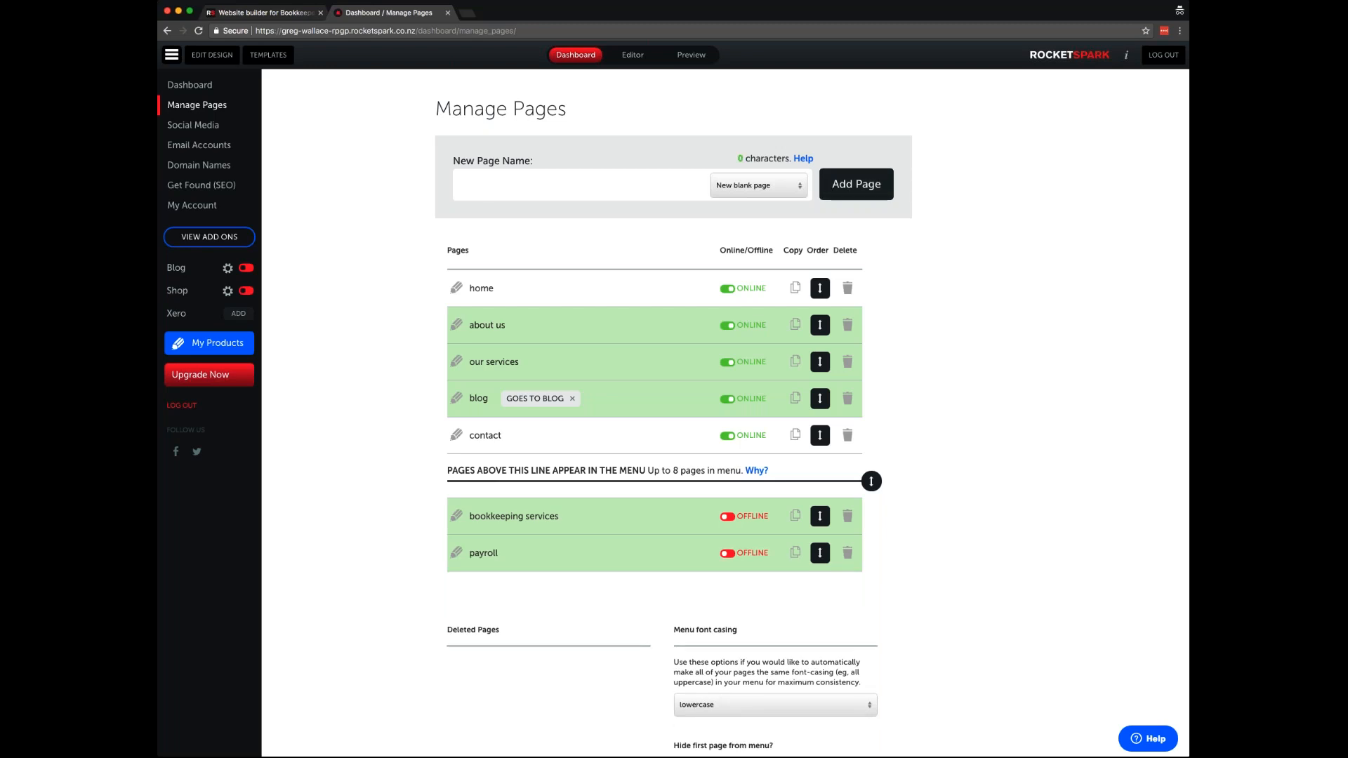
pyautogui.write('remote assistance')
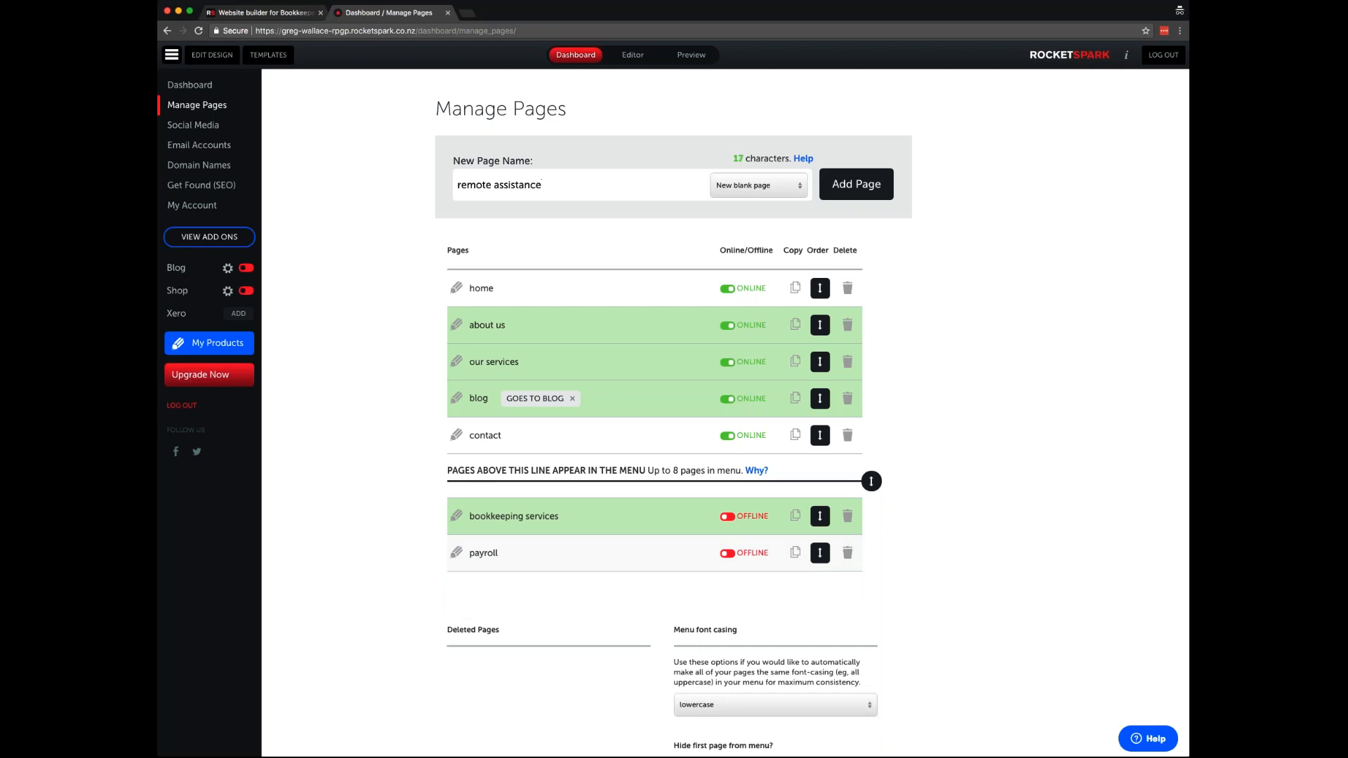
pyautogui.click(862, 191)
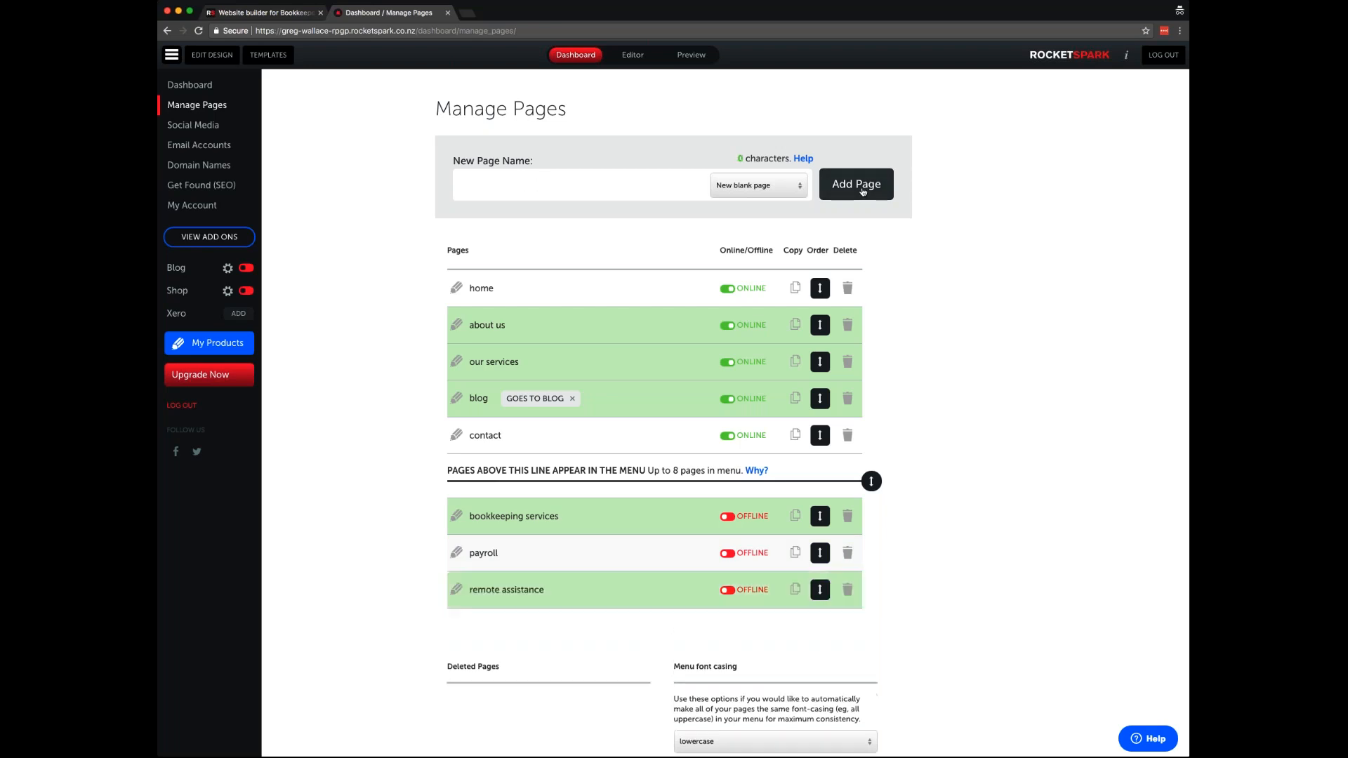
pyautogui.click(729, 518)
pyautogui.click(729, 558)
pyautogui.click(729, 592)
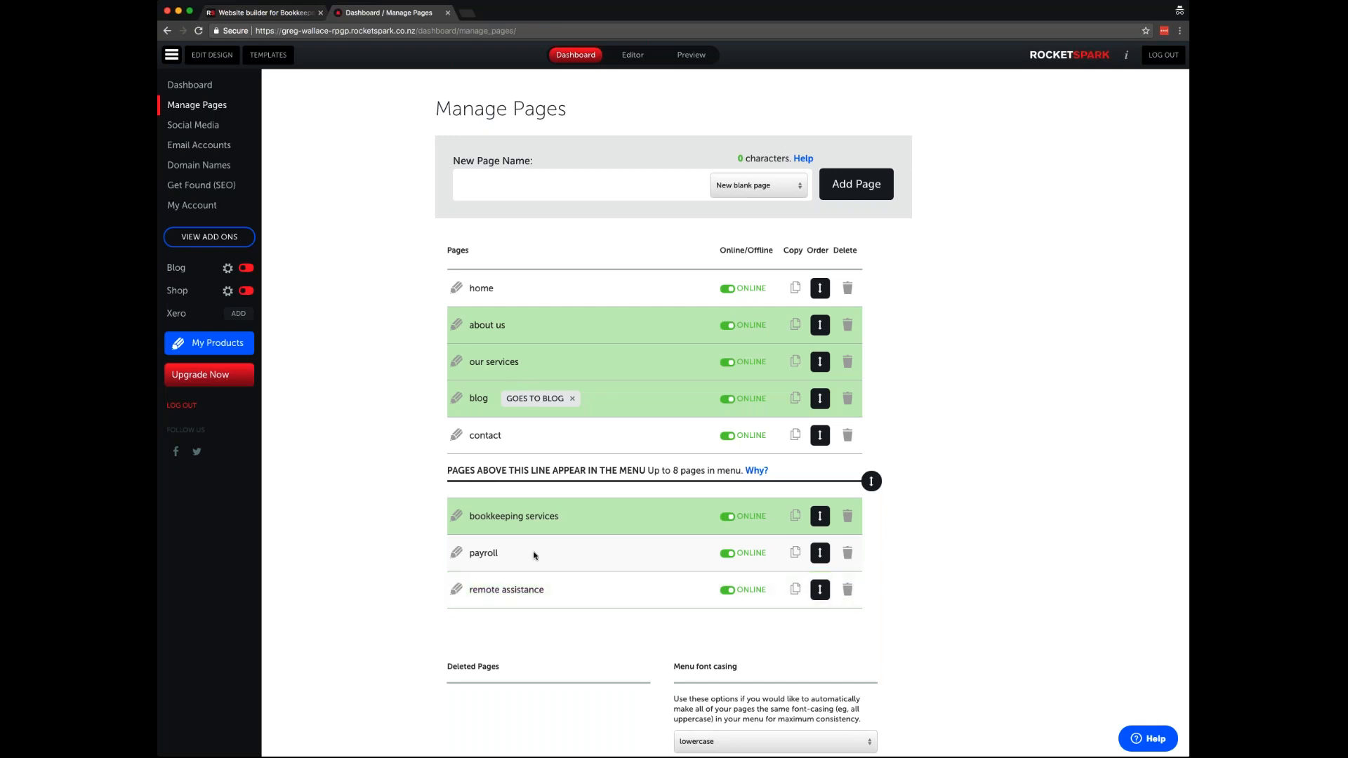
# - Open the empty 'our services' page in the editor and start adding a stack
pyautogui.click(494, 362)
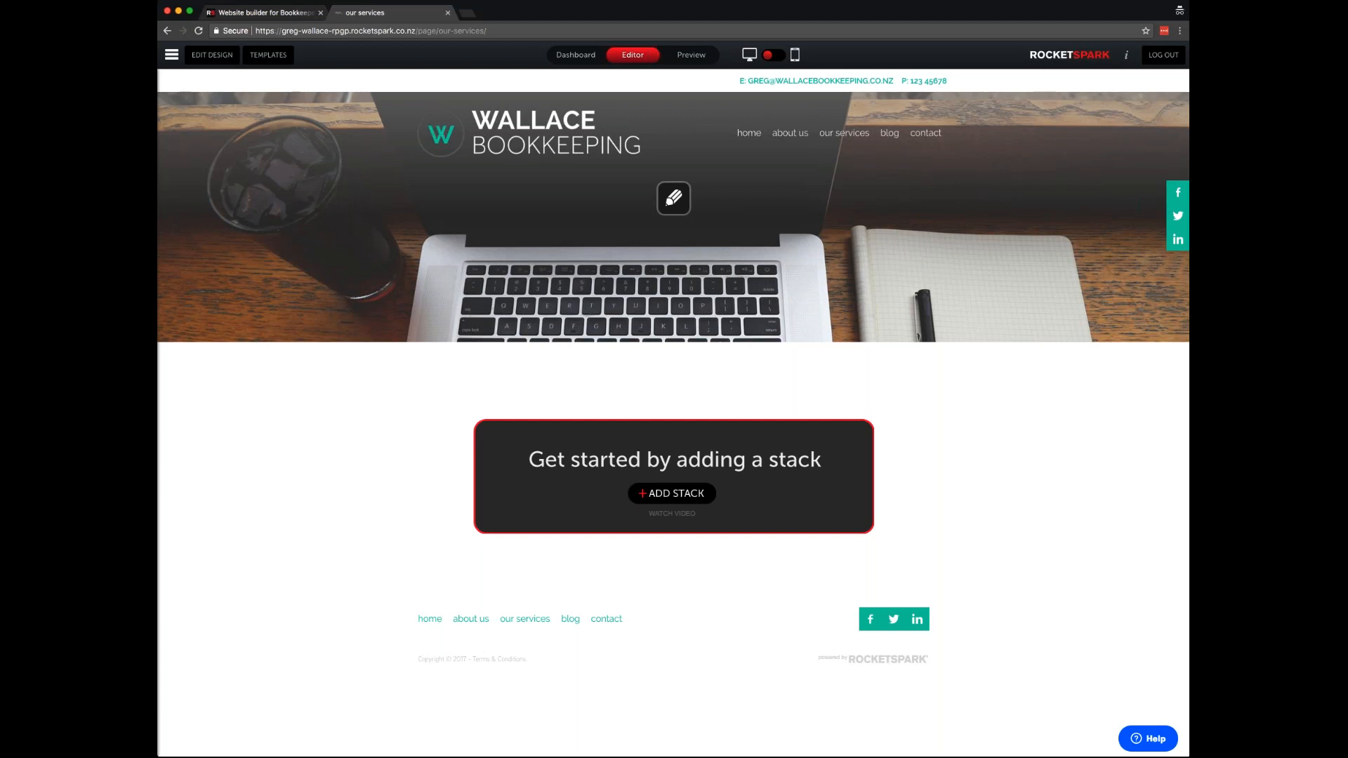
pyautogui.click(666, 495)
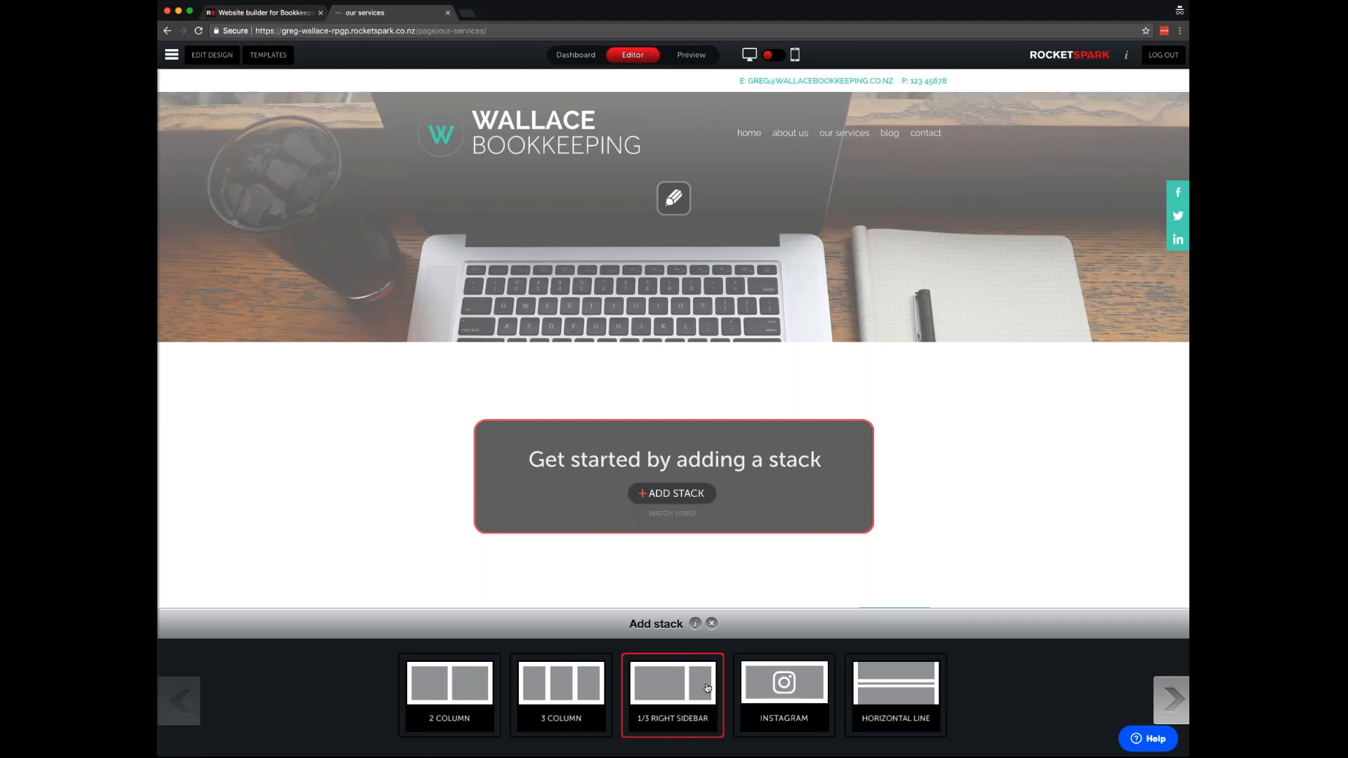
# - Browse the stack layout carousel and add the 3 COLUMN layout to the page
pyautogui.click(1170, 700)
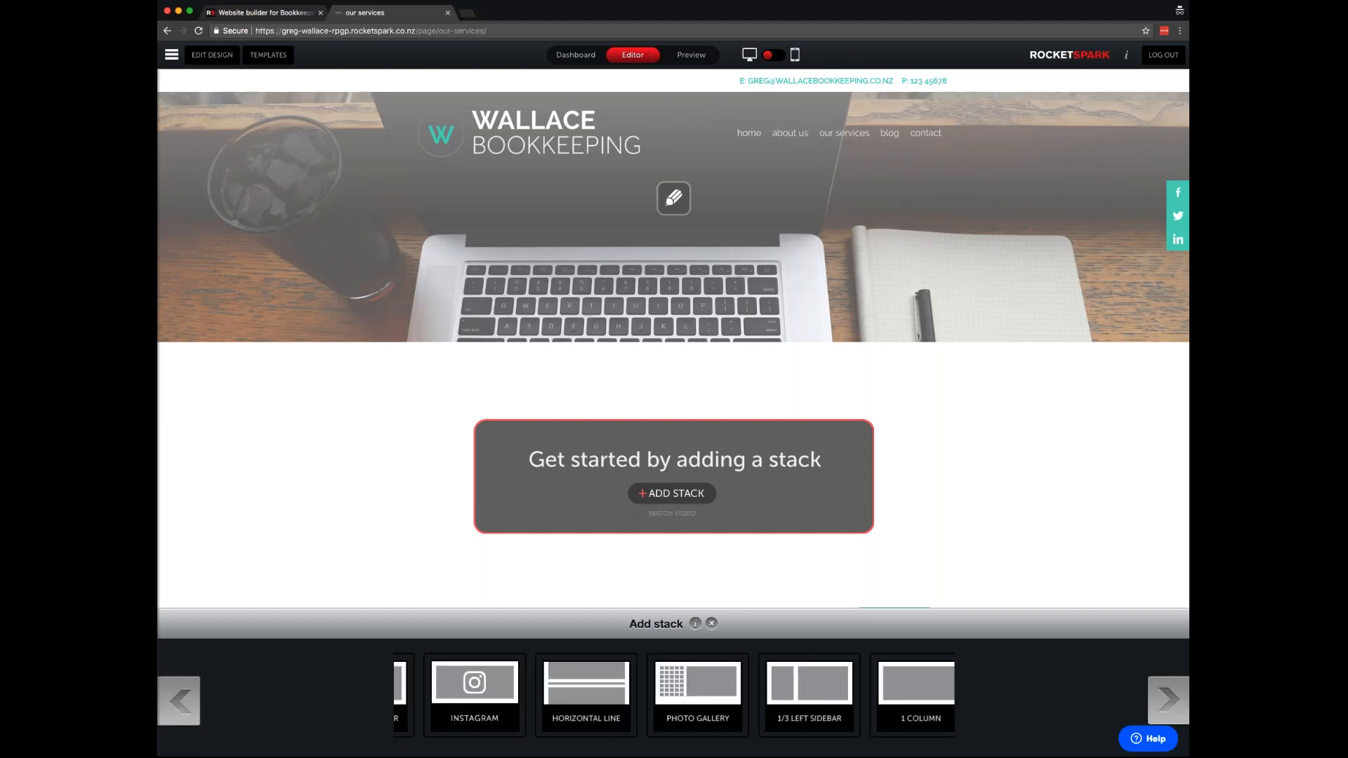
pyautogui.click(1169, 699)
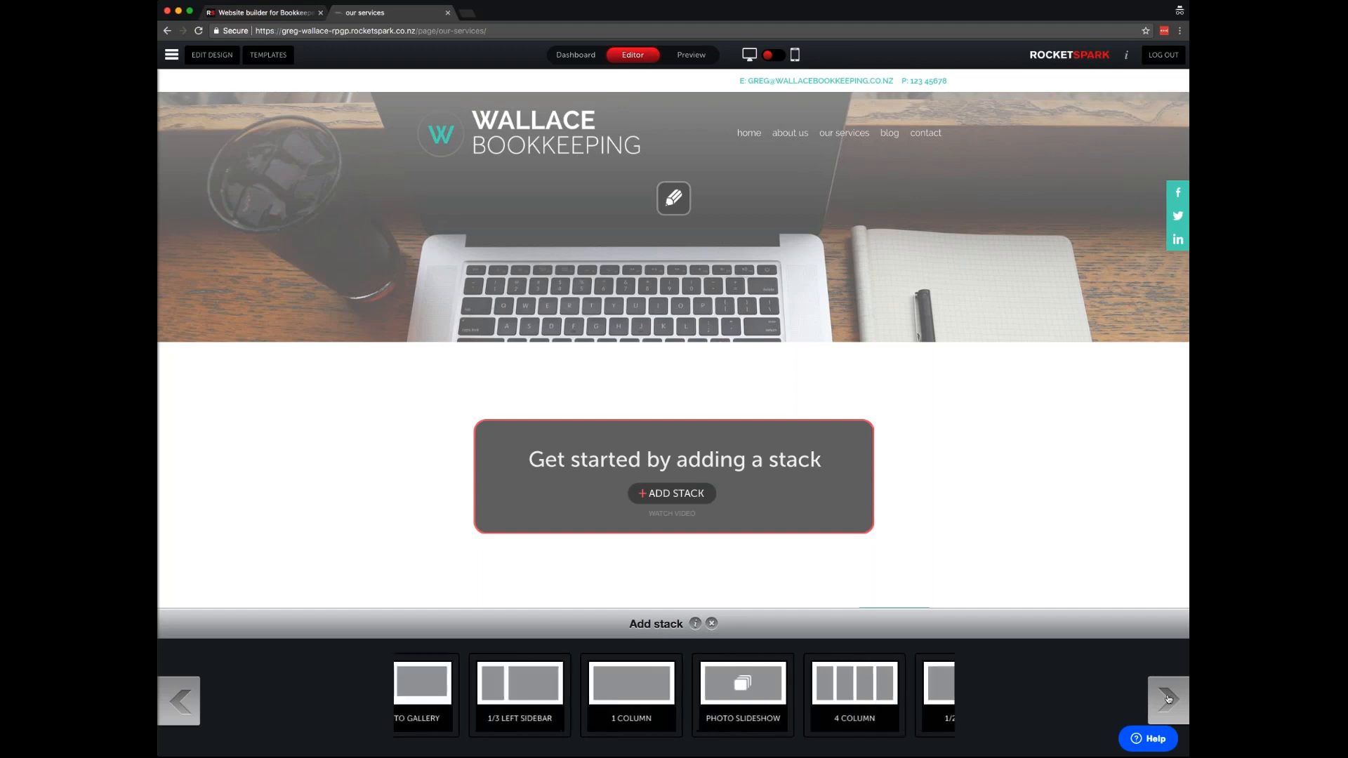
pyautogui.click(1169, 698)
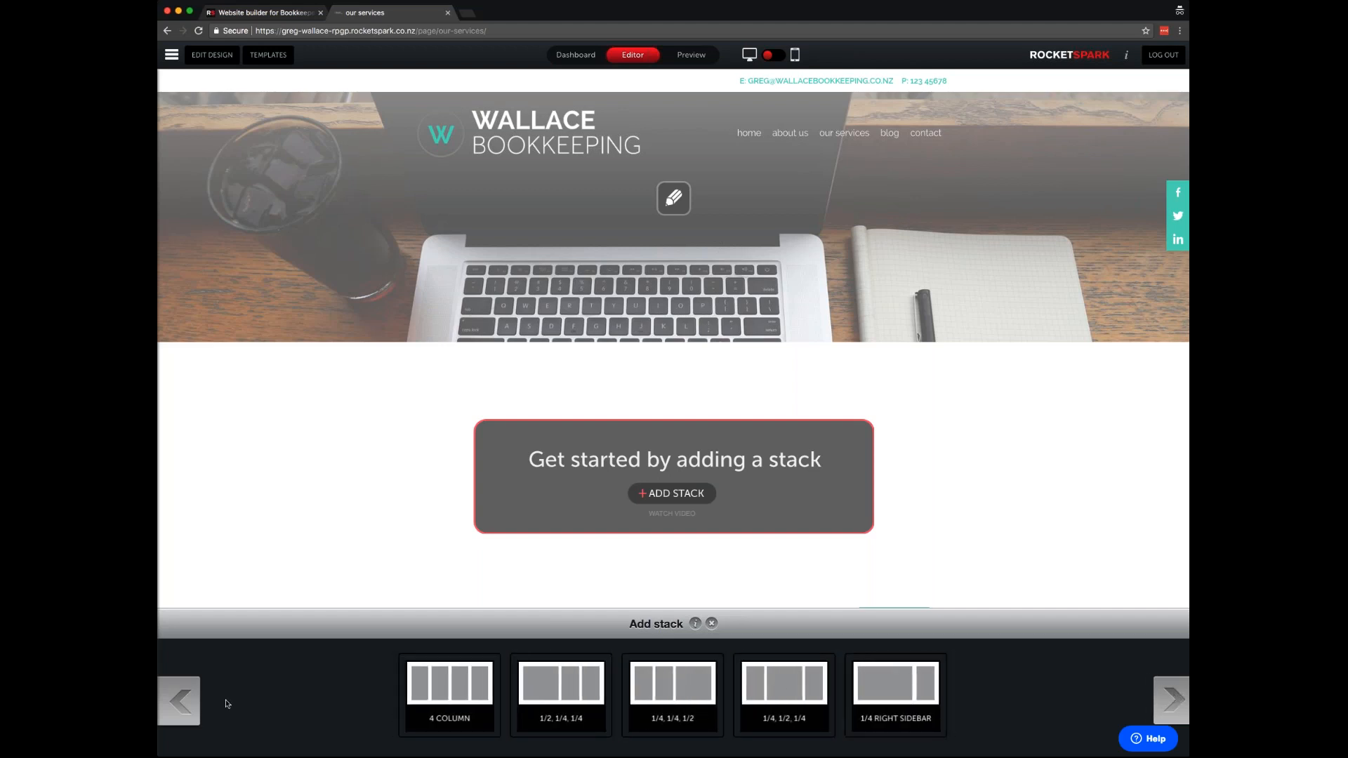
pyautogui.click(179, 703)
pyautogui.click(178, 704)
pyautogui.click(177, 705)
pyautogui.click(561, 697)
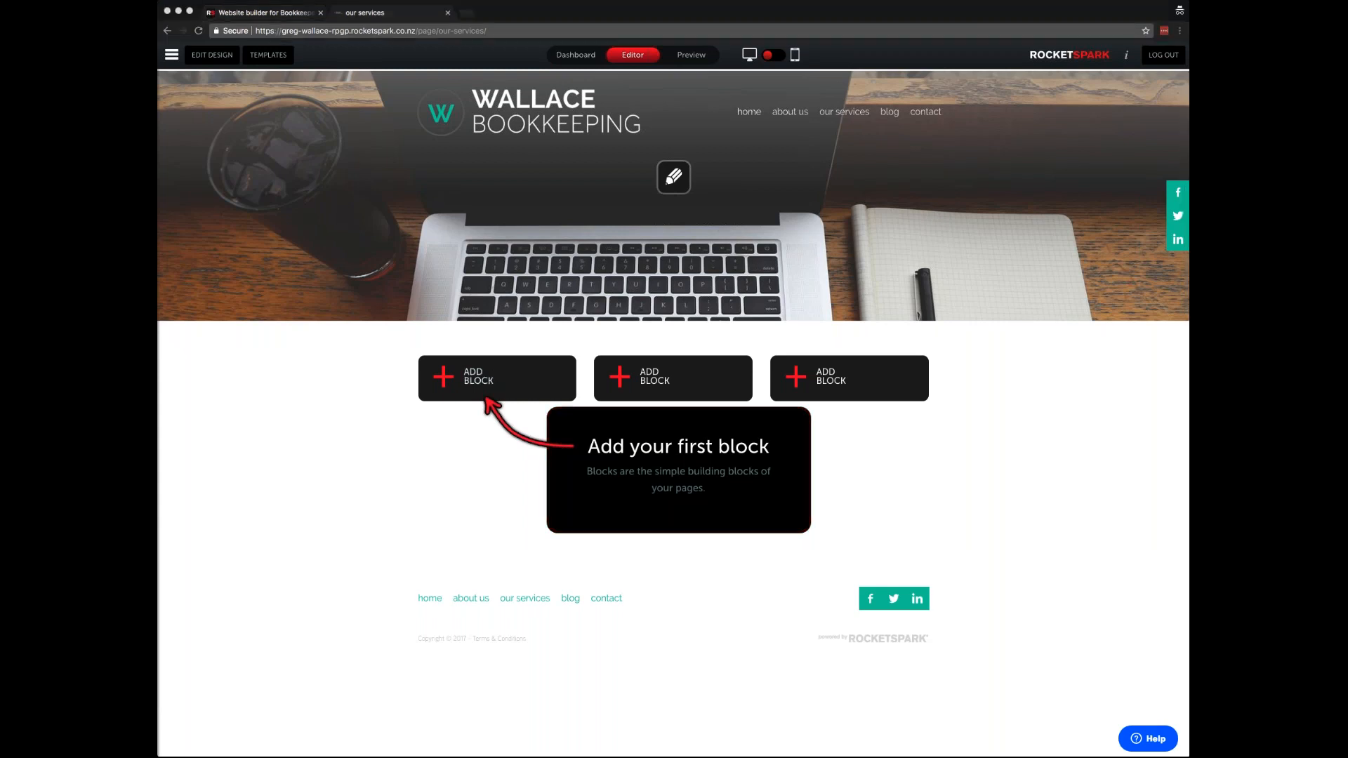
# - Add a text block titled 'Bookkeeping Services' to the first column
pyautogui.click(515, 380)
pyautogui.click(484, 387)
pyautogui.click(564, 354)
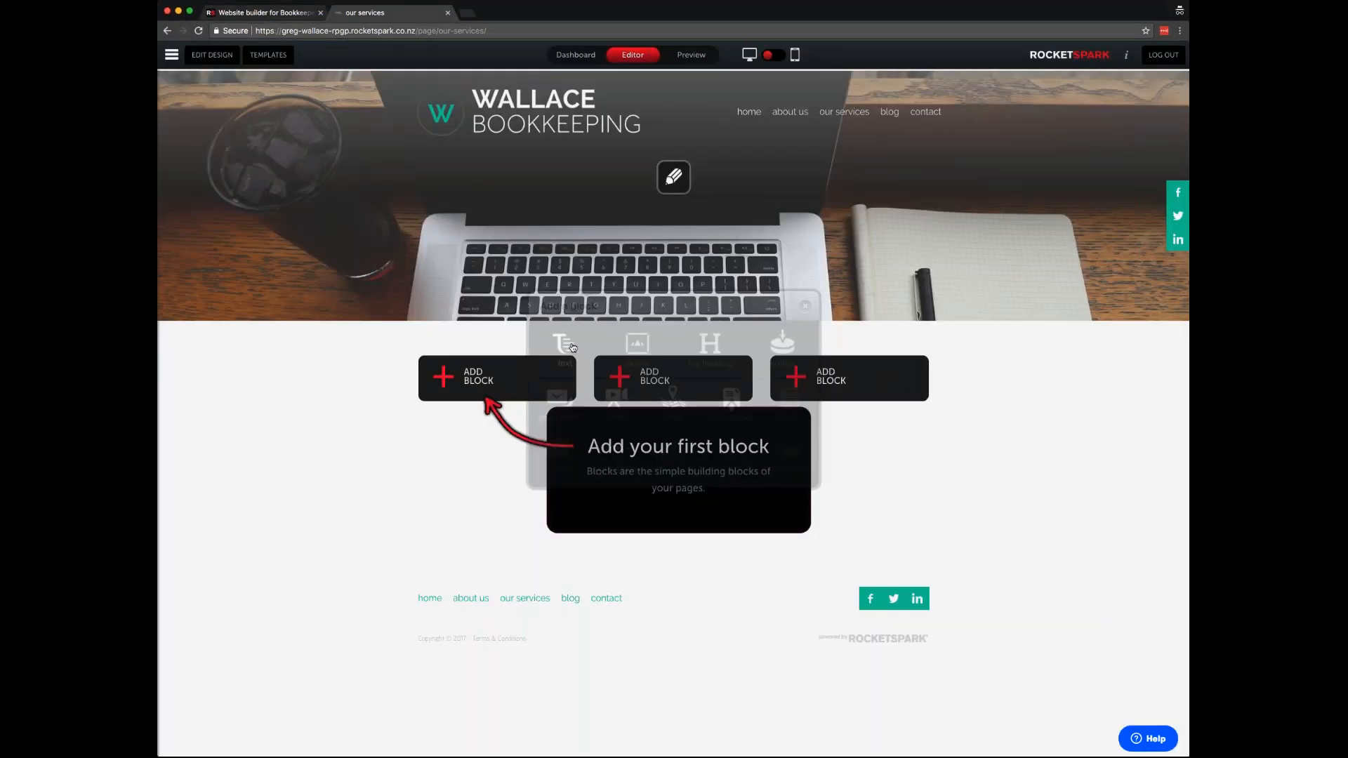
pyautogui.click(547, 314)
pyautogui.write('Bookkeeping ')
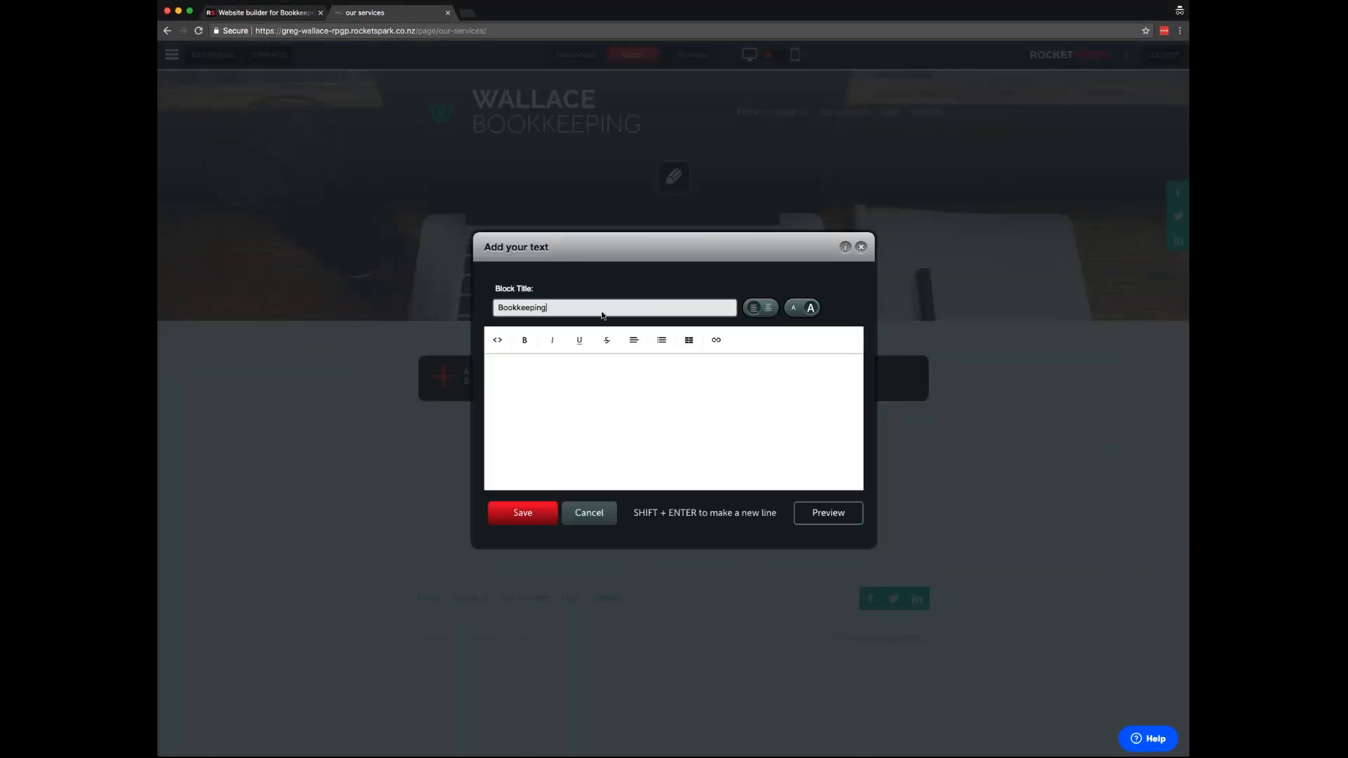
pyautogui.write('Services')
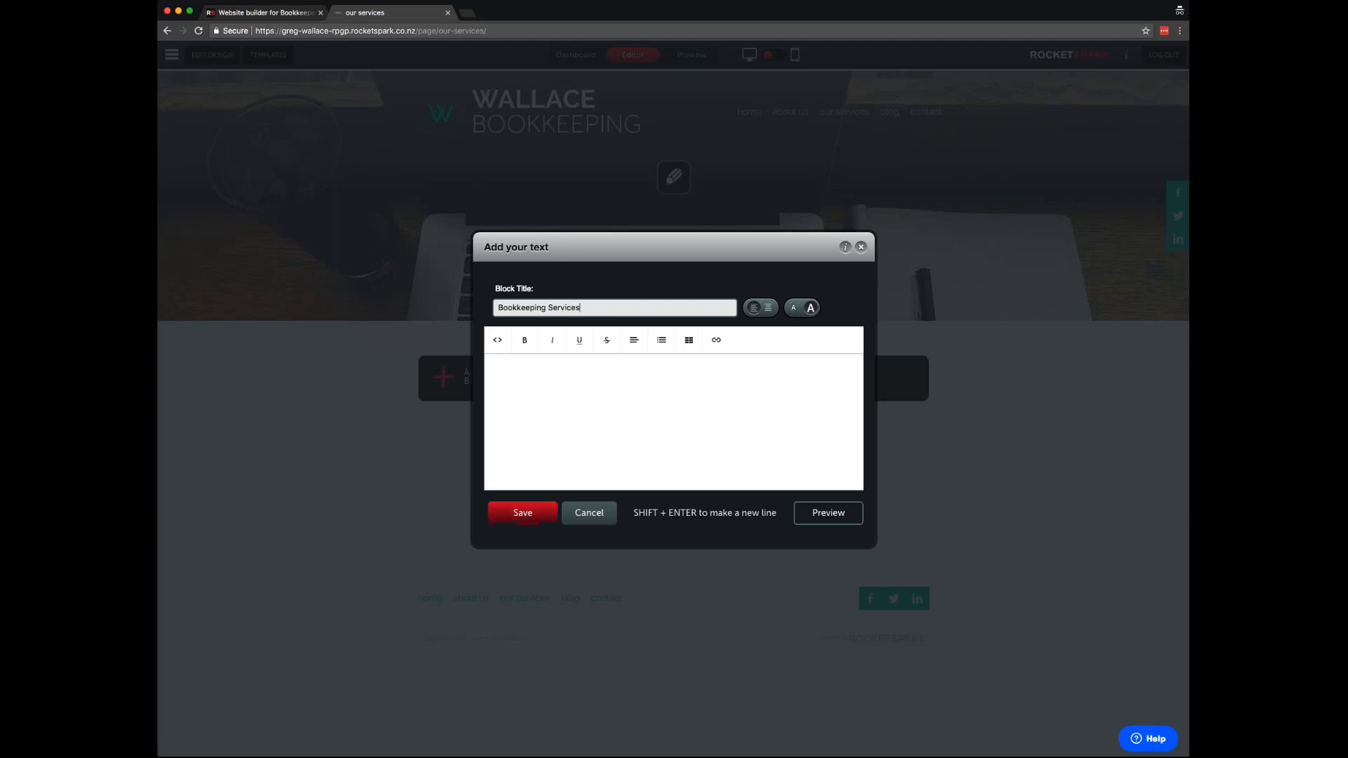
pyautogui.click(528, 516)
# - Add a text block titled 'Payroll' to the second column
pyautogui.click(646, 413)
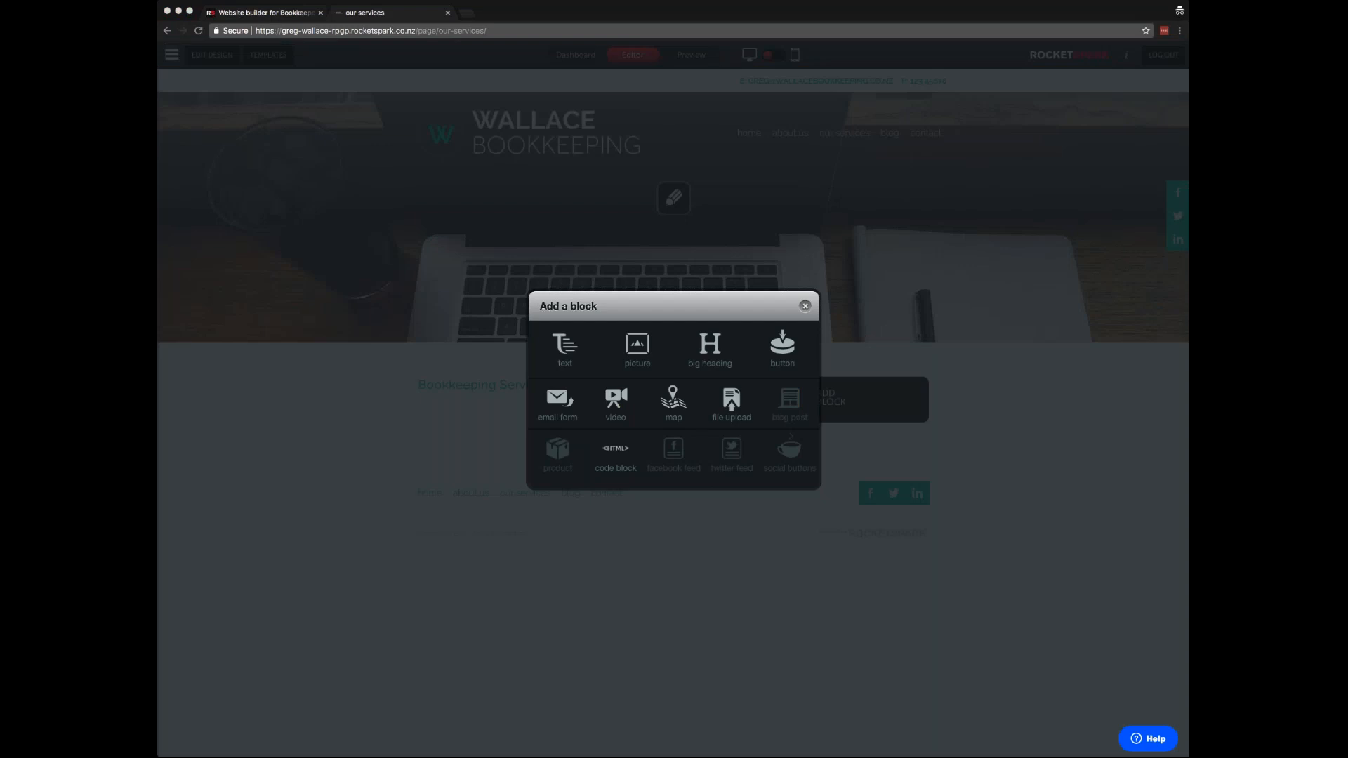
pyautogui.click(566, 350)
pyautogui.click(554, 307)
pyautogui.write('Payroll')
pyautogui.click(522, 513)
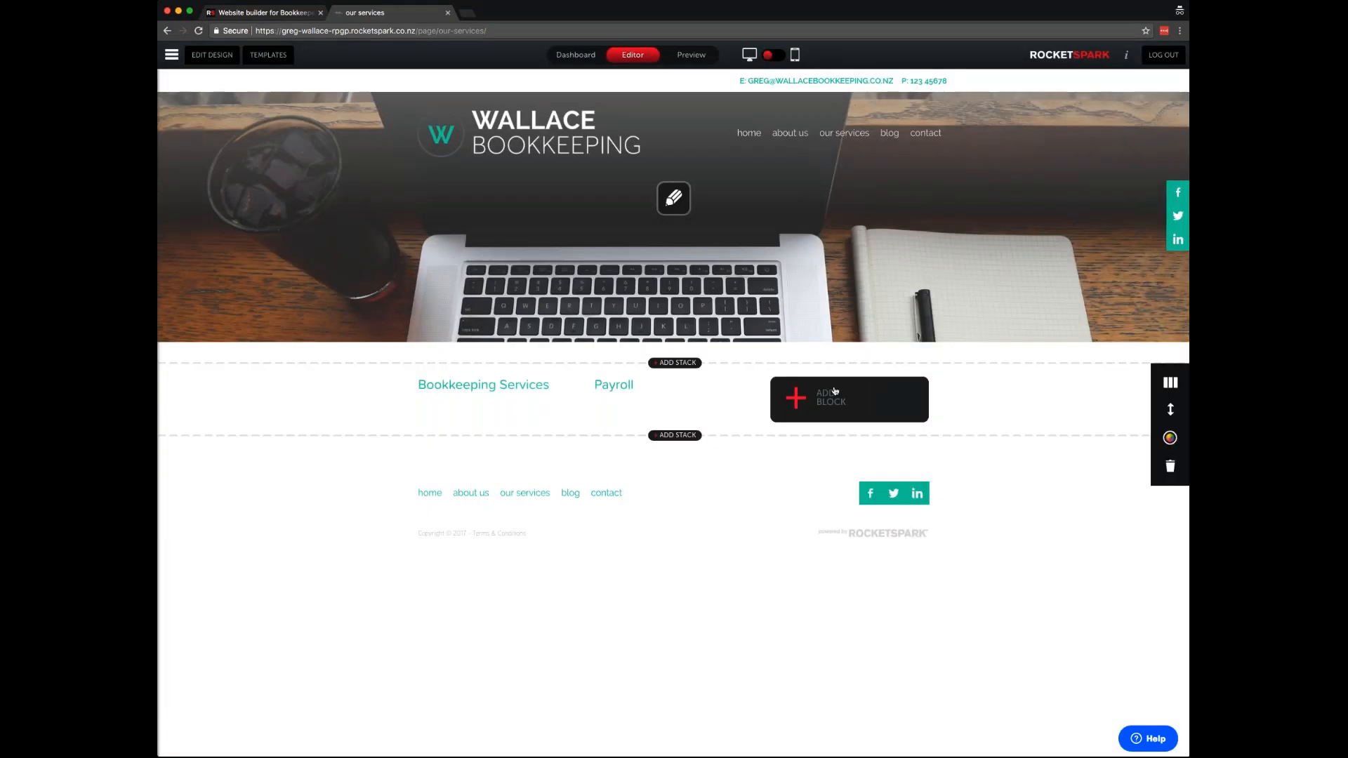
# - Add a text block titled 'Remote Assistance' to the third column
pyautogui.click(864, 399)
pyautogui.click(567, 345)
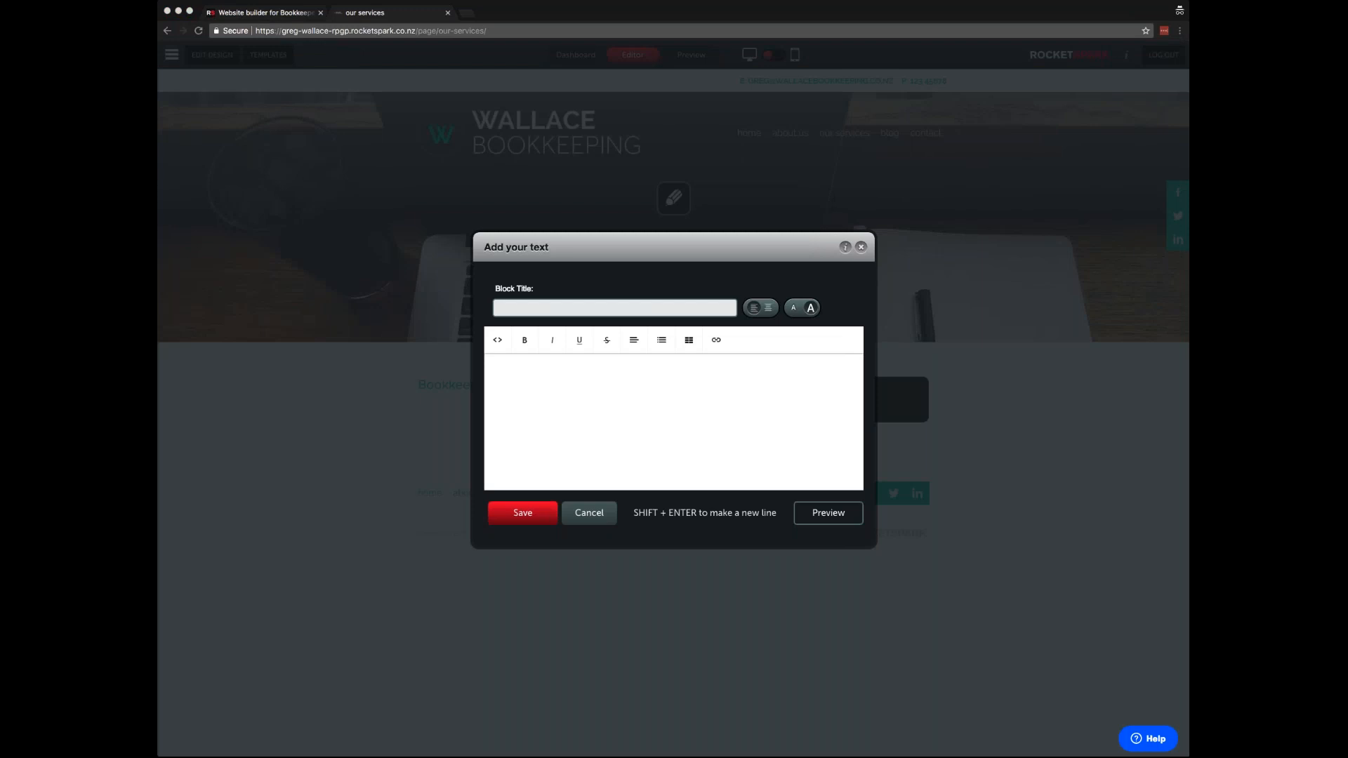
pyautogui.click(692, 309)
pyautogui.write('Remote Assistance')
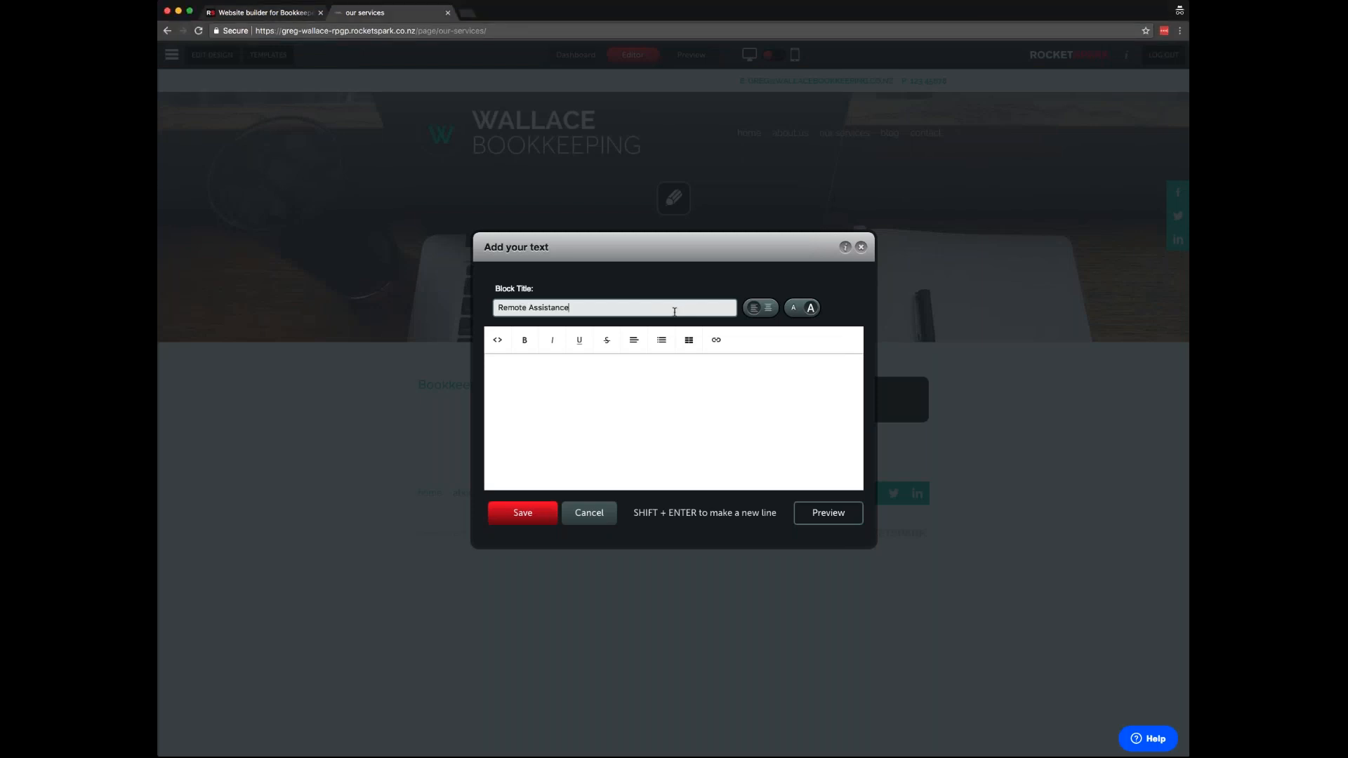
pyautogui.click(523, 513)
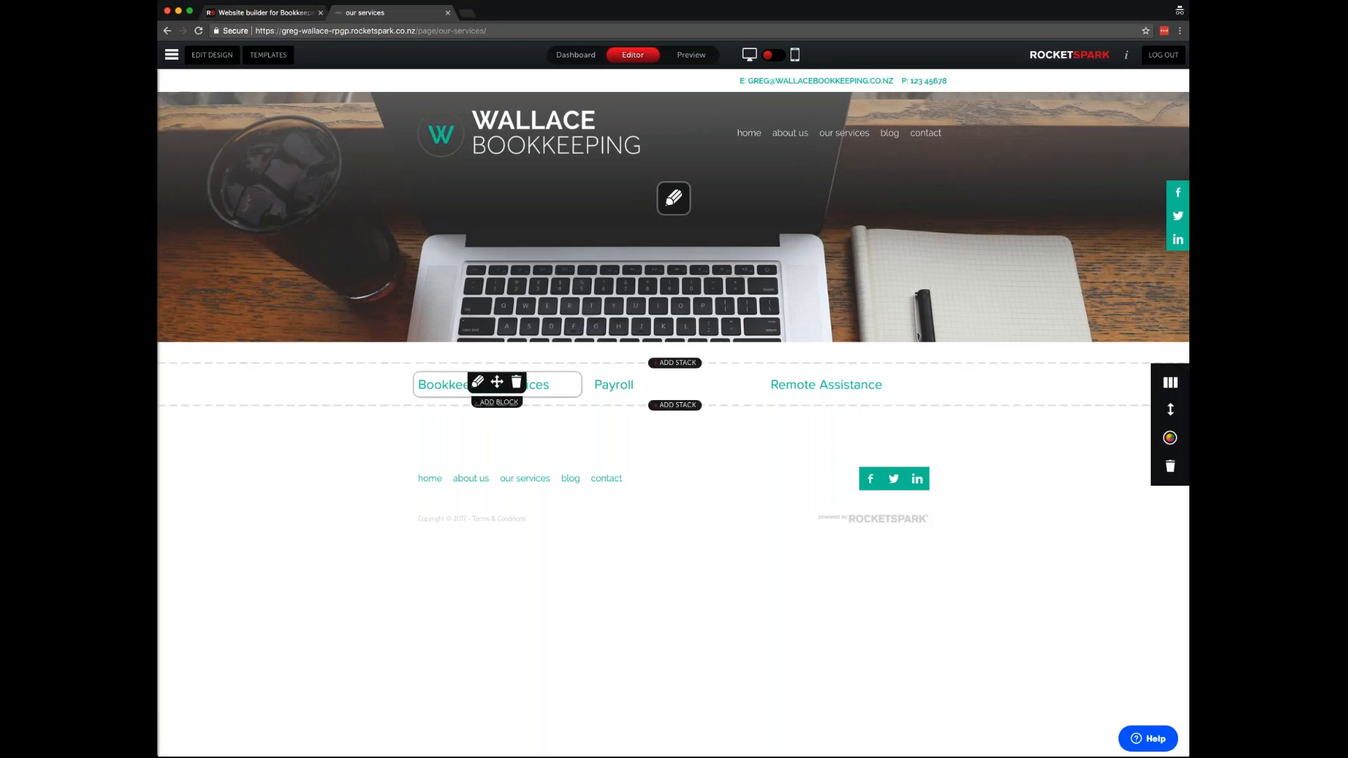
# - Paste a Lorem ipsum paragraph into the Bookkeeping Services block and save it
pyautogui.click(478, 383)
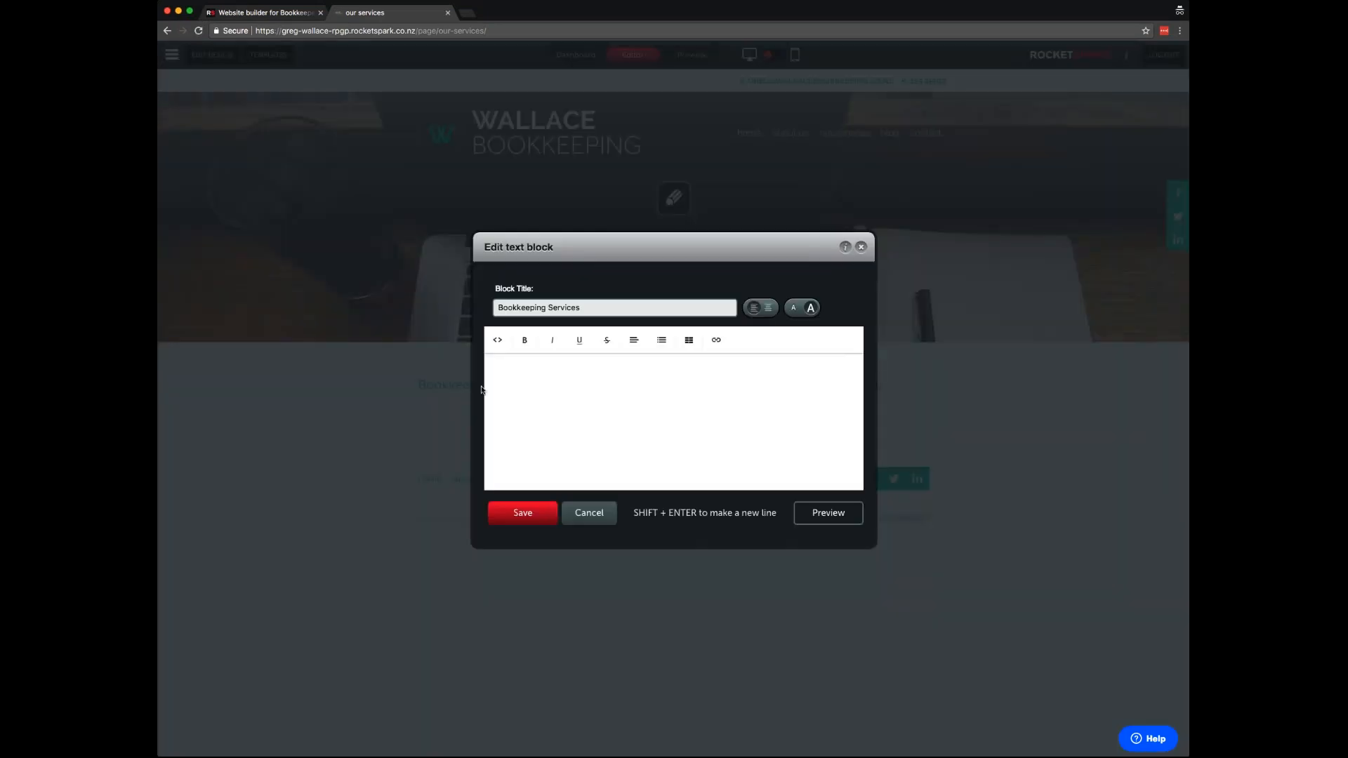
pyautogui.click(515, 368)
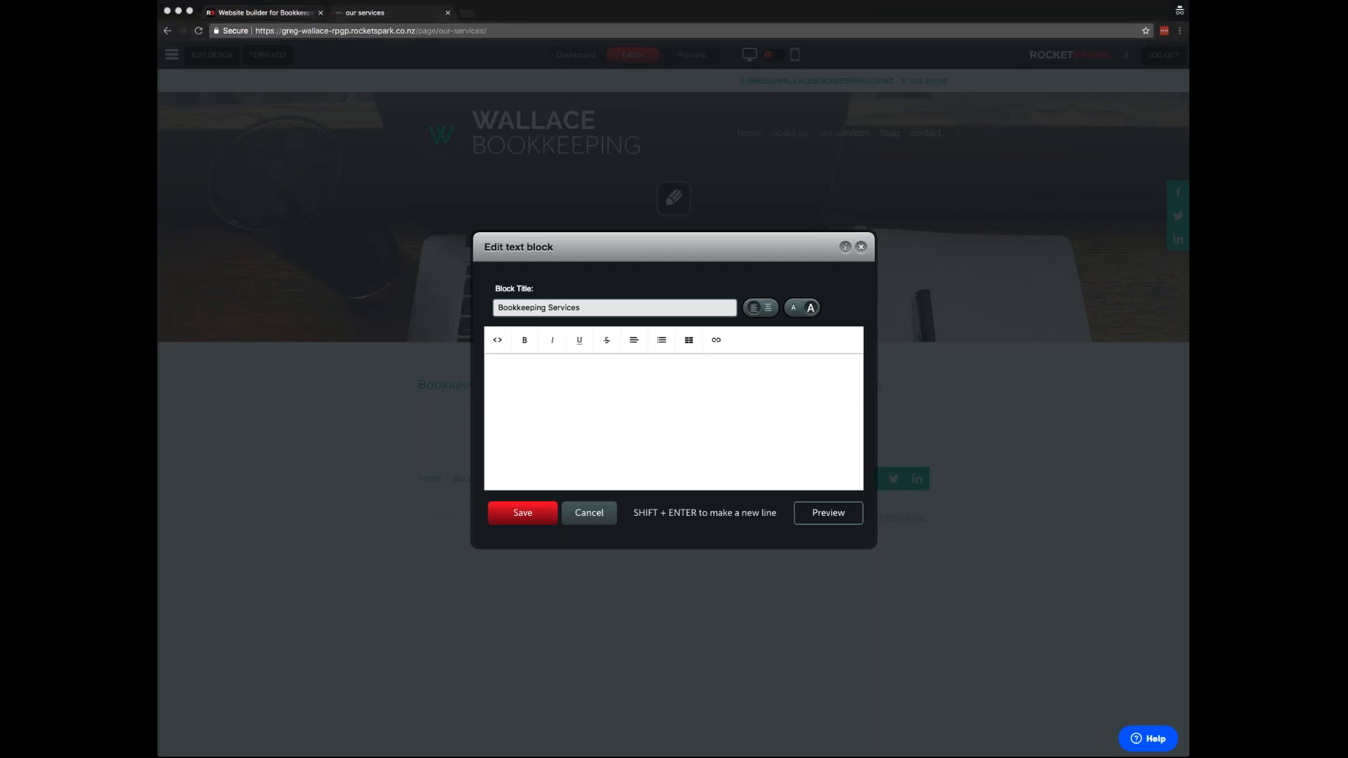
pyautogui.click(604, 411)
pyautogui.write('Lorem ipsum dolor sit amet, consect adipiscing elit. In malesuada enim eget augue venenatis varius. Nam rutrum tempor vestibulum. Donec viverra viverra venenatis. Curabitur quis orci finibus turpis ullamcorper lacinia vitae in dui.')
pyautogui.click(522, 513)
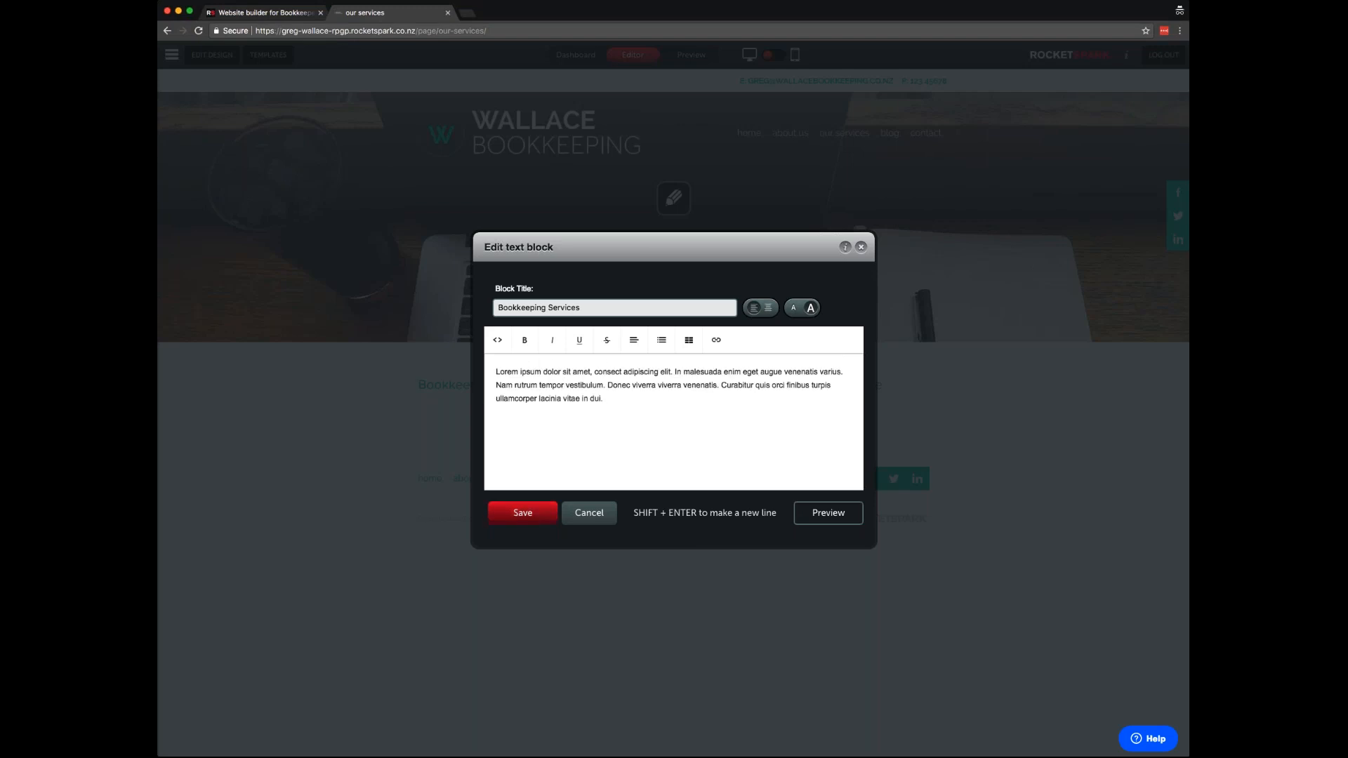
# - Paste the Lorem ipsum paragraph into the Payroll and Remote Assistance blocks
pyautogui.click(654, 381)
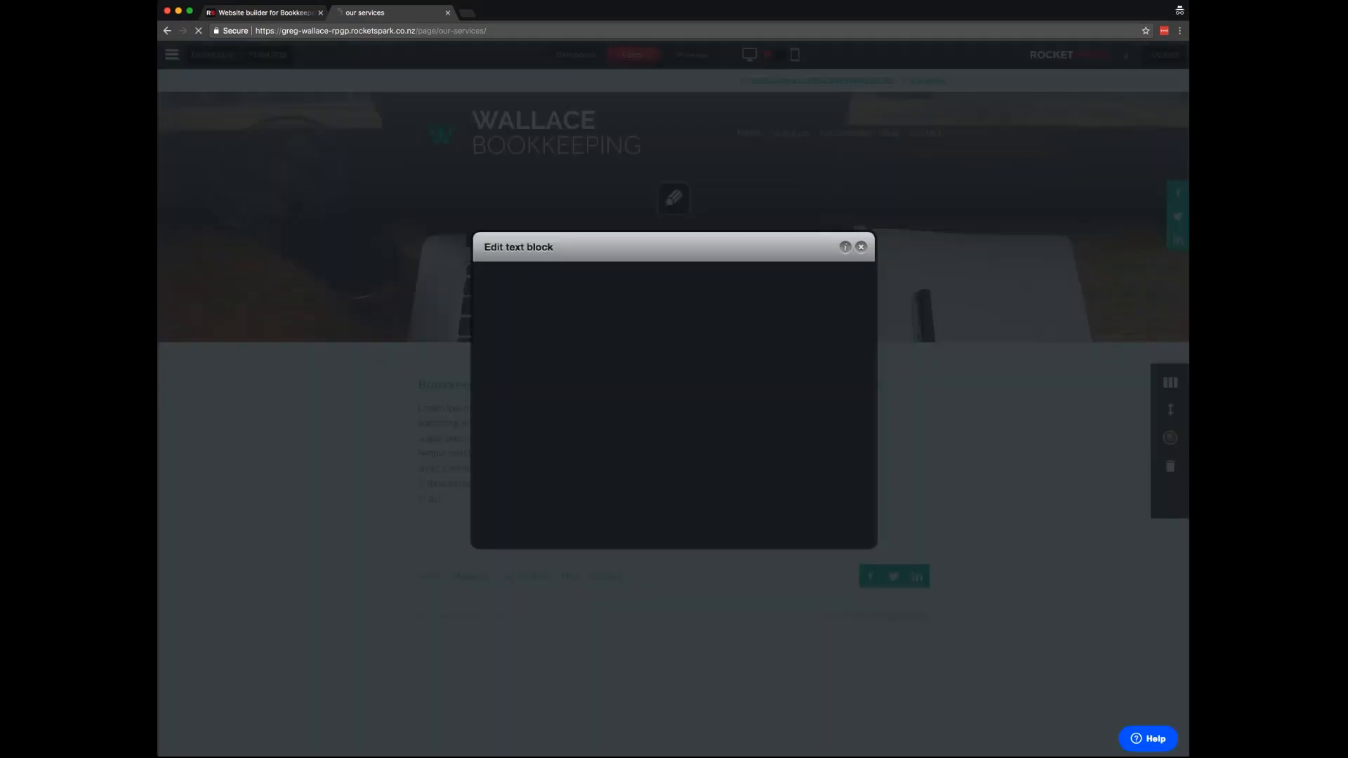
pyautogui.click(608, 406)
pyautogui.write('Lorem ipsum dolor sit amet, consect adipiscing elit. In malesuada enim eget augue venenatis varius. Nam rutrum tempor vestibulum. Donec viverra viverra venenatis. Curabitur quis orci finibus turpis ullamcorper lacinia vitae in dui.')
pyautogui.click(523, 513)
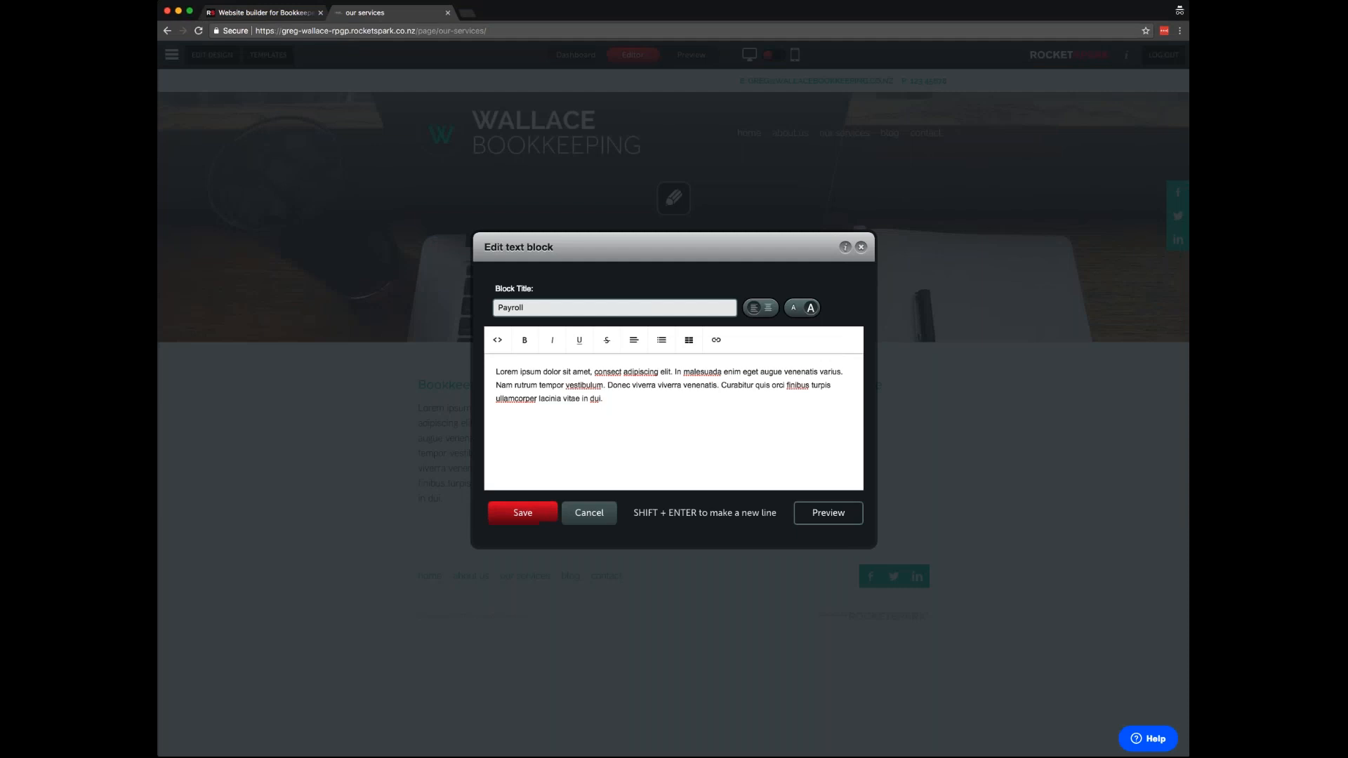
pyautogui.click(830, 381)
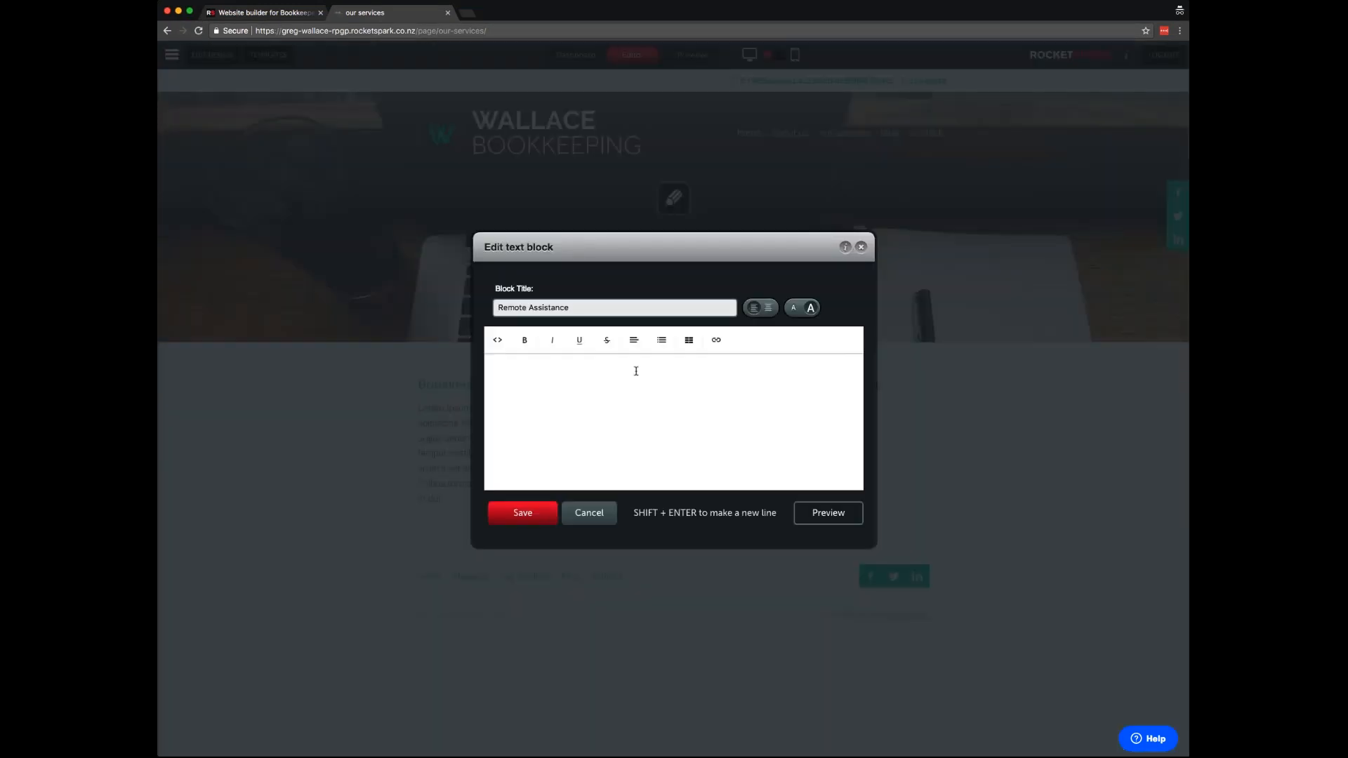
pyautogui.click(636, 370)
pyautogui.write('Lorem ipsum dolor sit amet, consect adipiscing elit. In malesuada enim eget augue venenatis varius. Nam rutrum tempor vestibulum. Donec viverra viverra venenatis. Curabitur quis orci finibus turpis ullamcorper lacinia vitae in dui.')
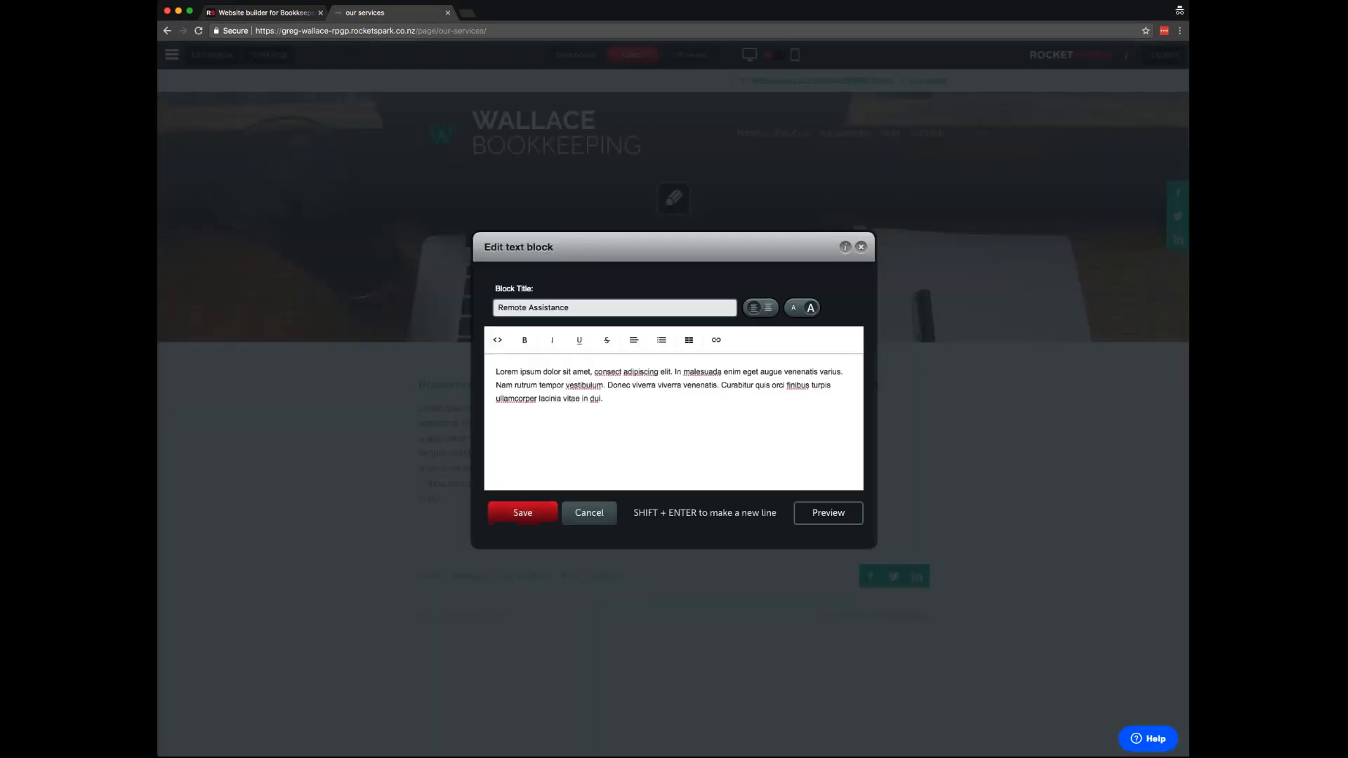
pyautogui.click(523, 513)
# - Centre the Bookkeeping Services title and body paragraph
pyautogui.moveTo(699, 401)
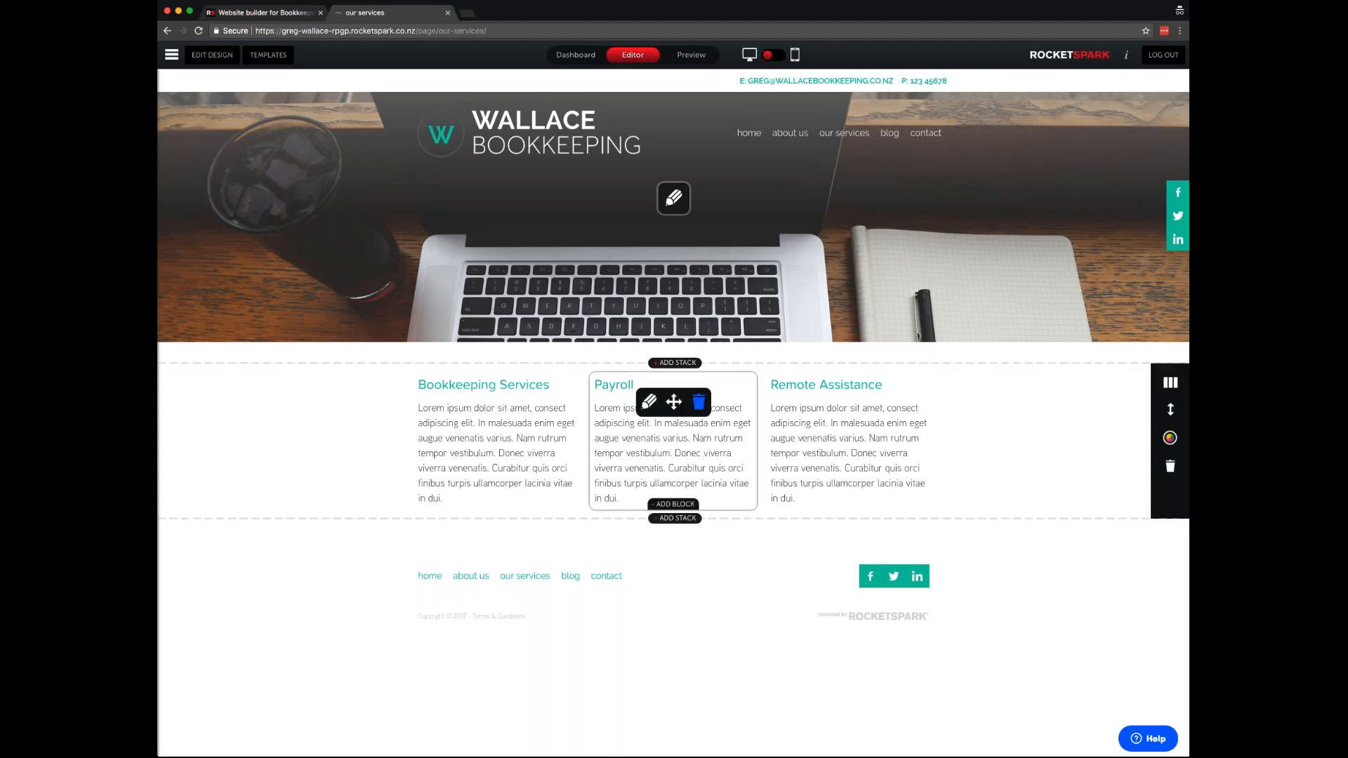
pyautogui.click(472, 401)
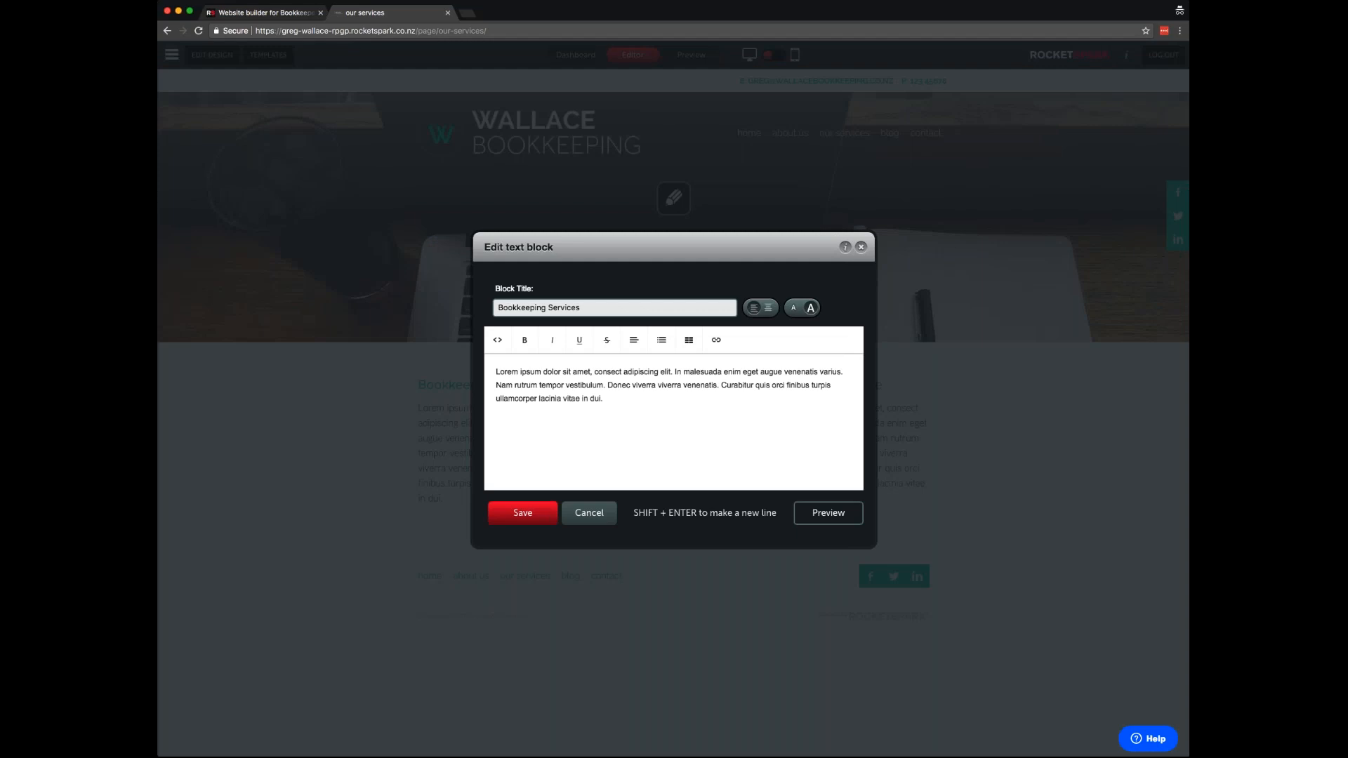
pyautogui.click(769, 309)
pyautogui.moveTo(628, 412); pyautogui.dragTo(482, 376)
pyautogui.click(633, 342)
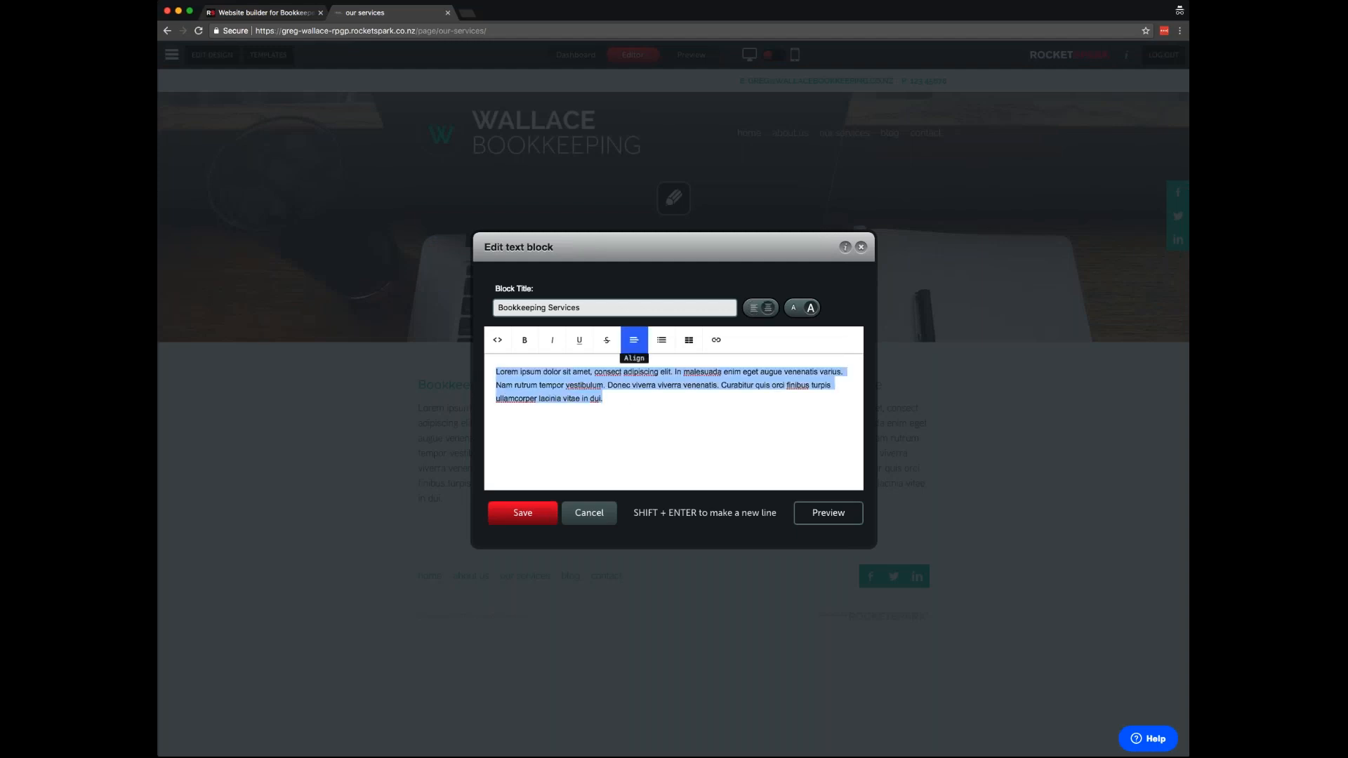
pyautogui.click(650, 389)
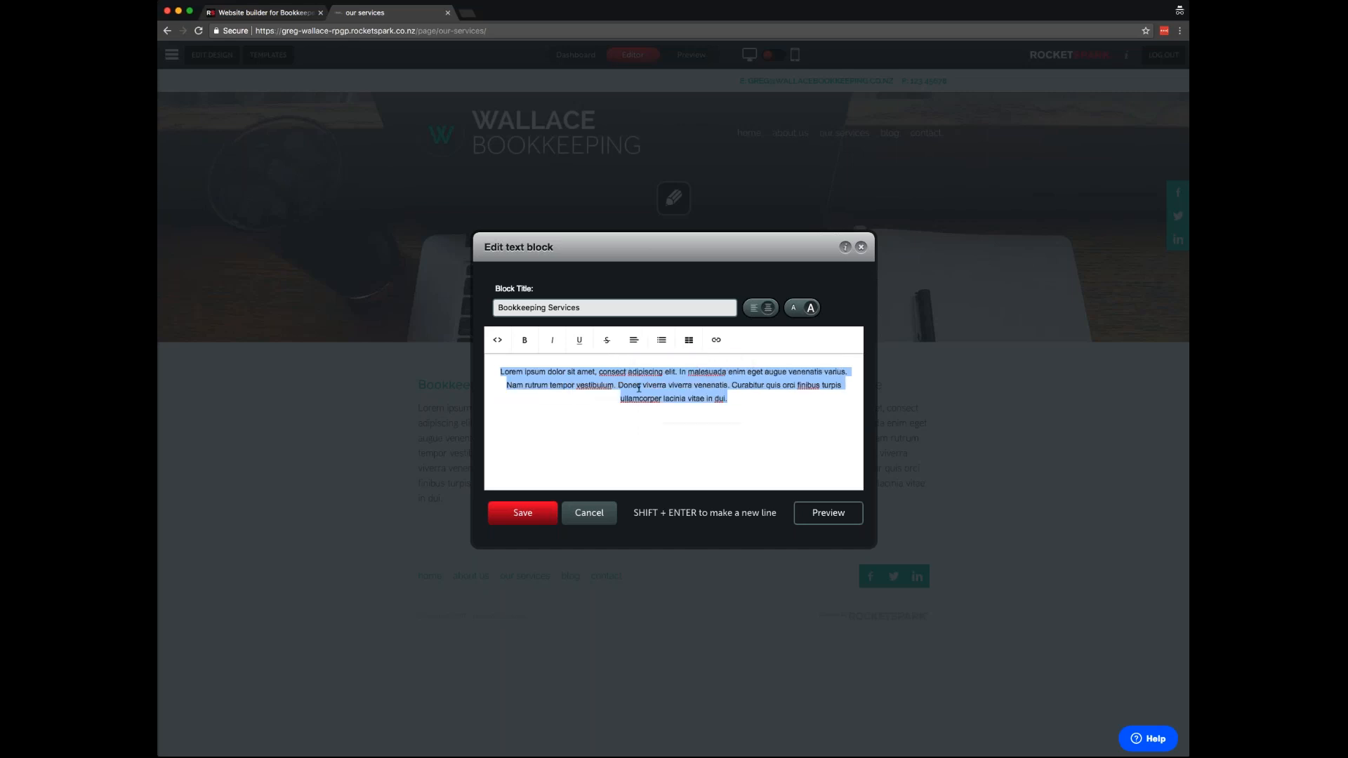
pyautogui.click(541, 515)
# - Centre the Payroll title and body paragraph
pyautogui.click(673, 401)
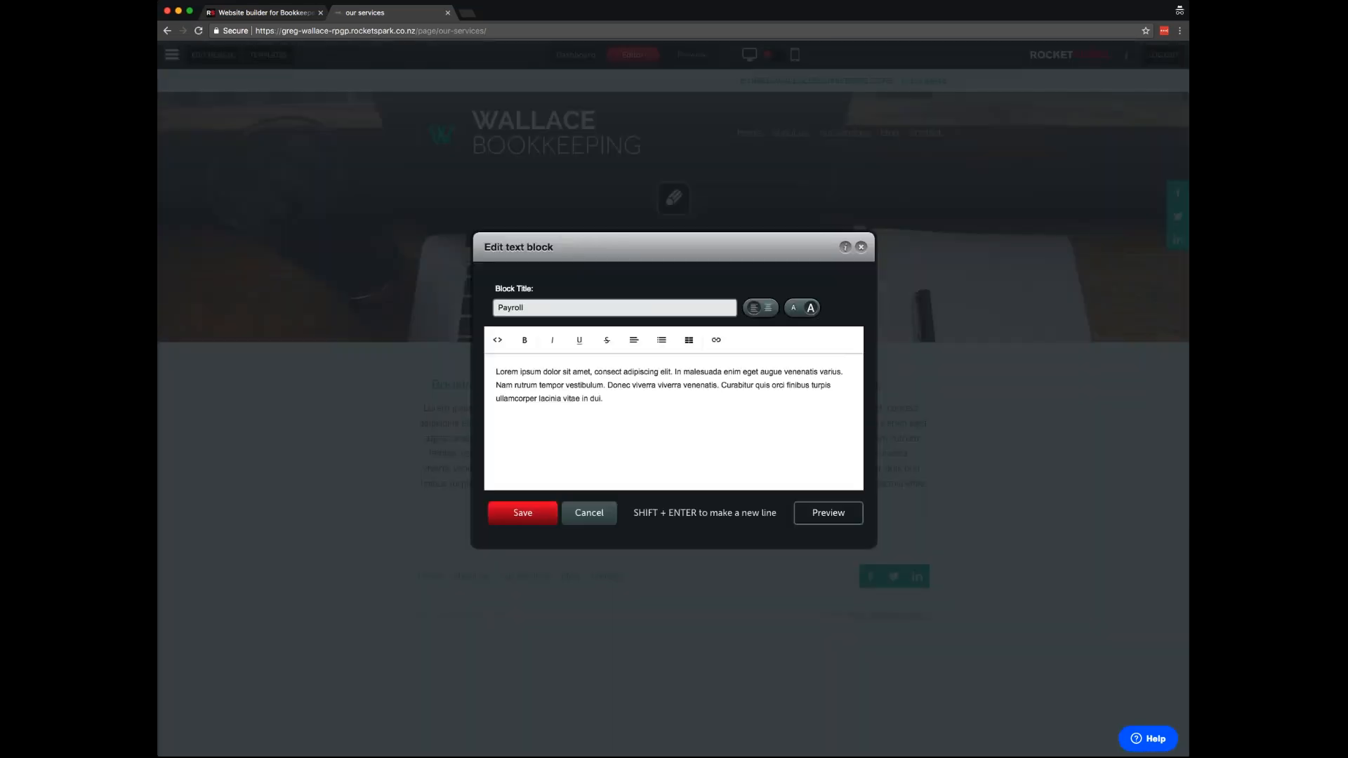
pyautogui.click(768, 309)
pyautogui.press('super+a')
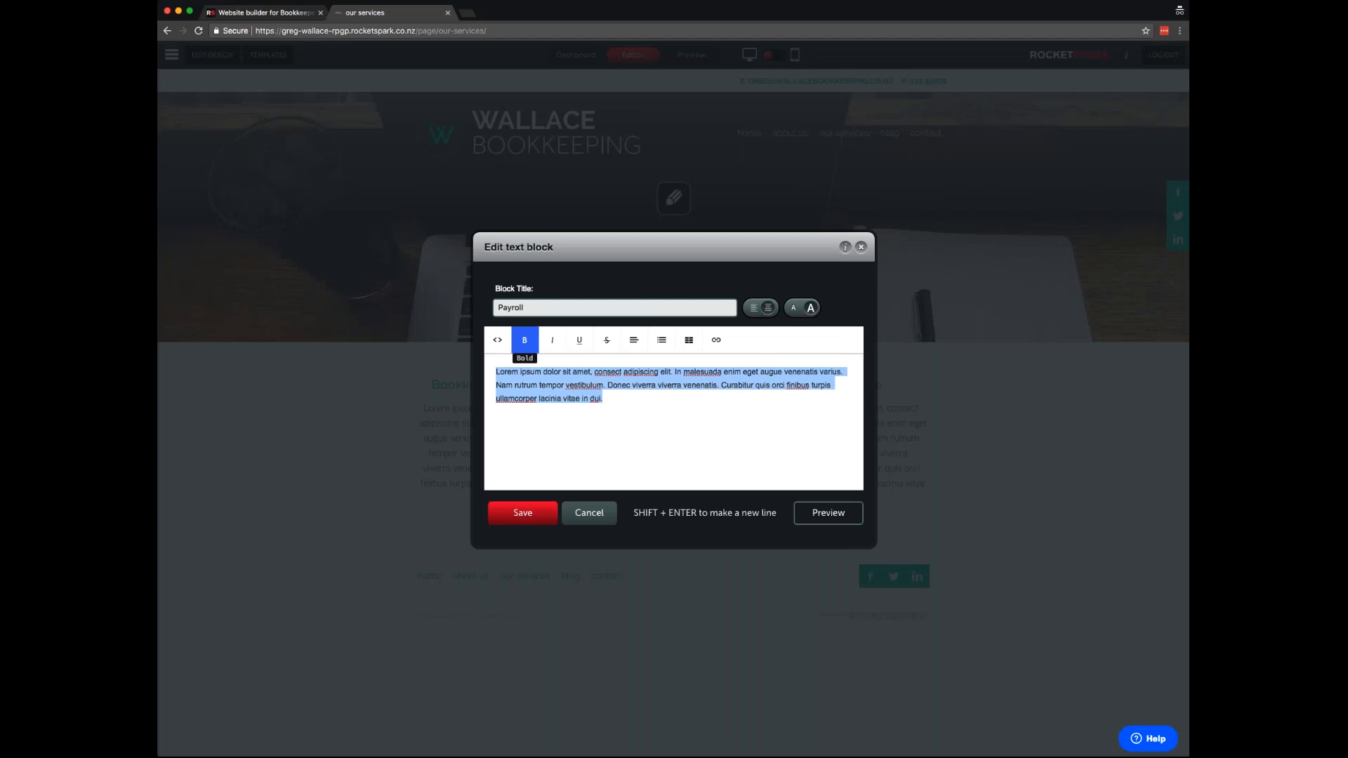
pyautogui.click(634, 340)
pyautogui.click(650, 389)
pyautogui.click(535, 514)
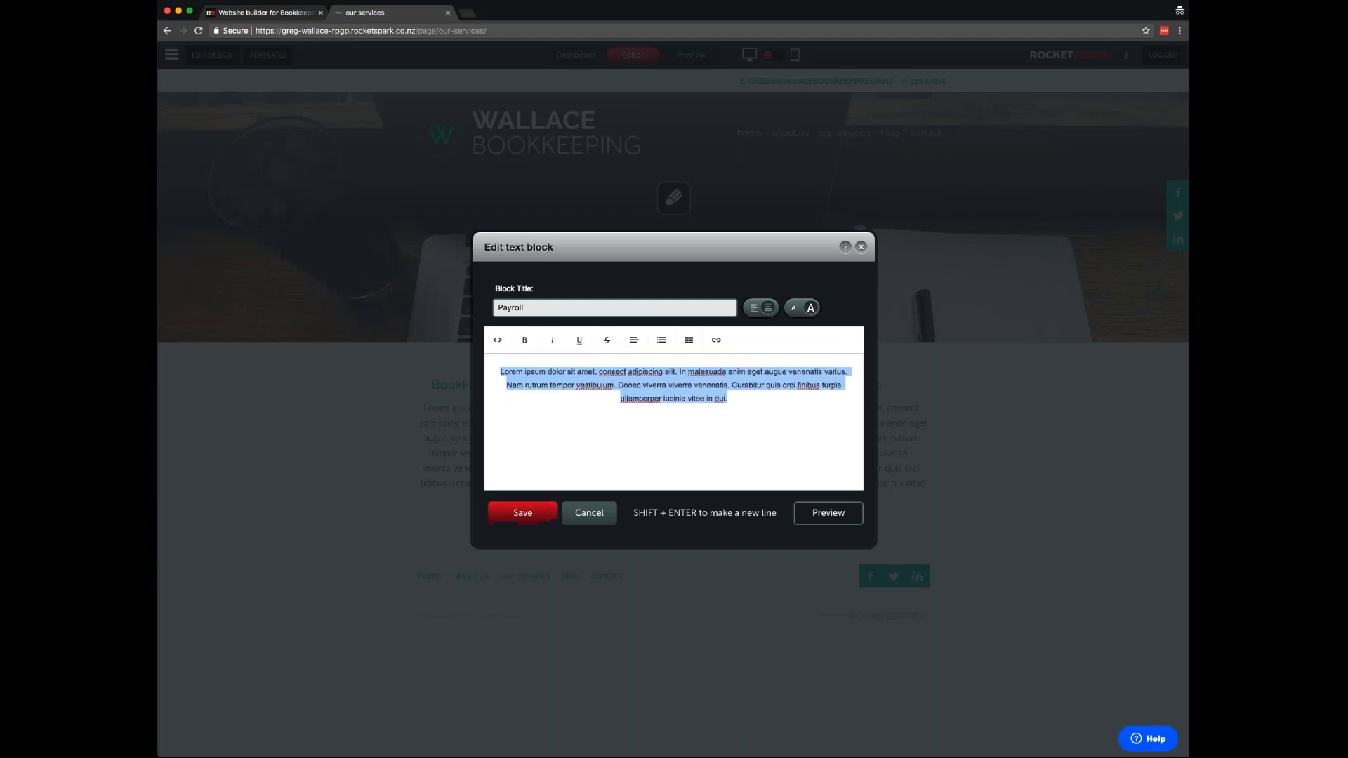
# - Centre the Remote Assistance title and body paragraph
pyautogui.click(825, 400)
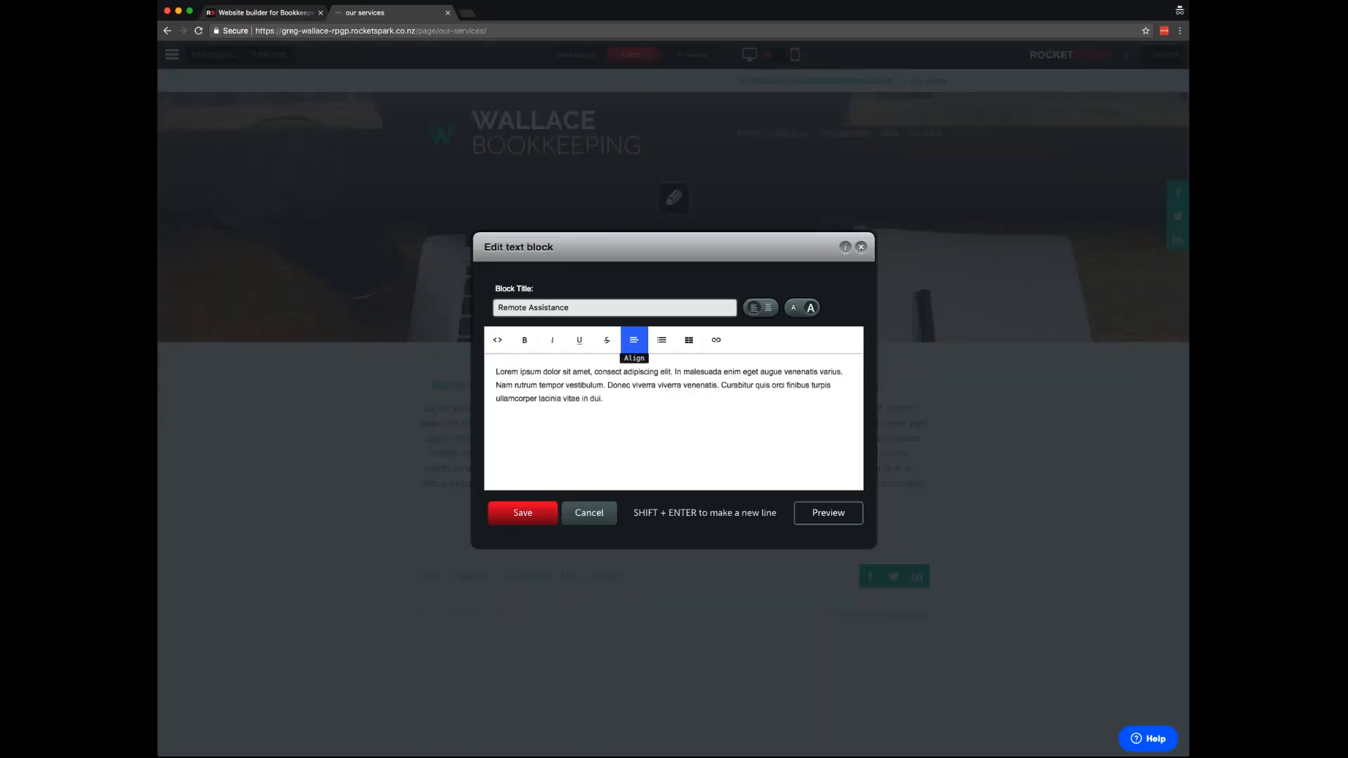
pyautogui.click(768, 308)
pyautogui.click(495, 370)
pyautogui.press('super+a')
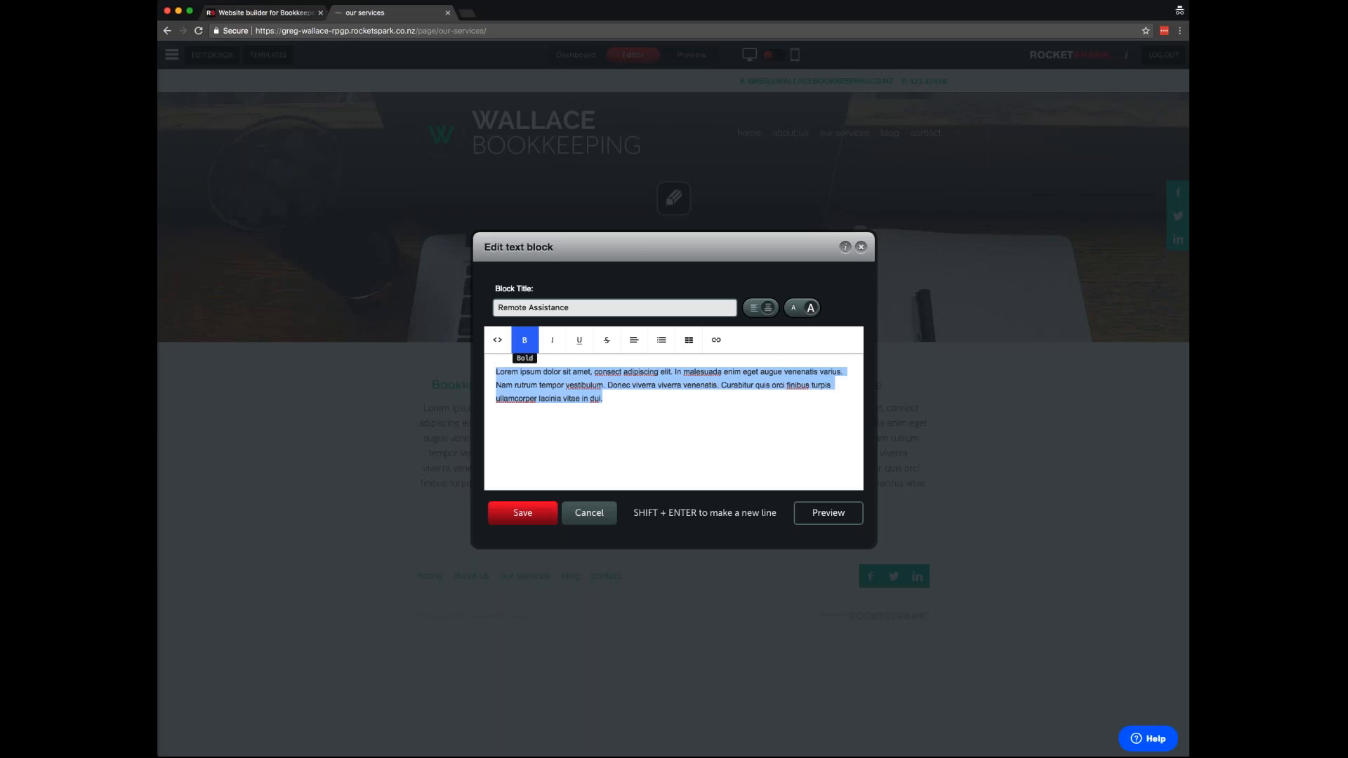
pyautogui.click(634, 340)
pyautogui.click(649, 388)
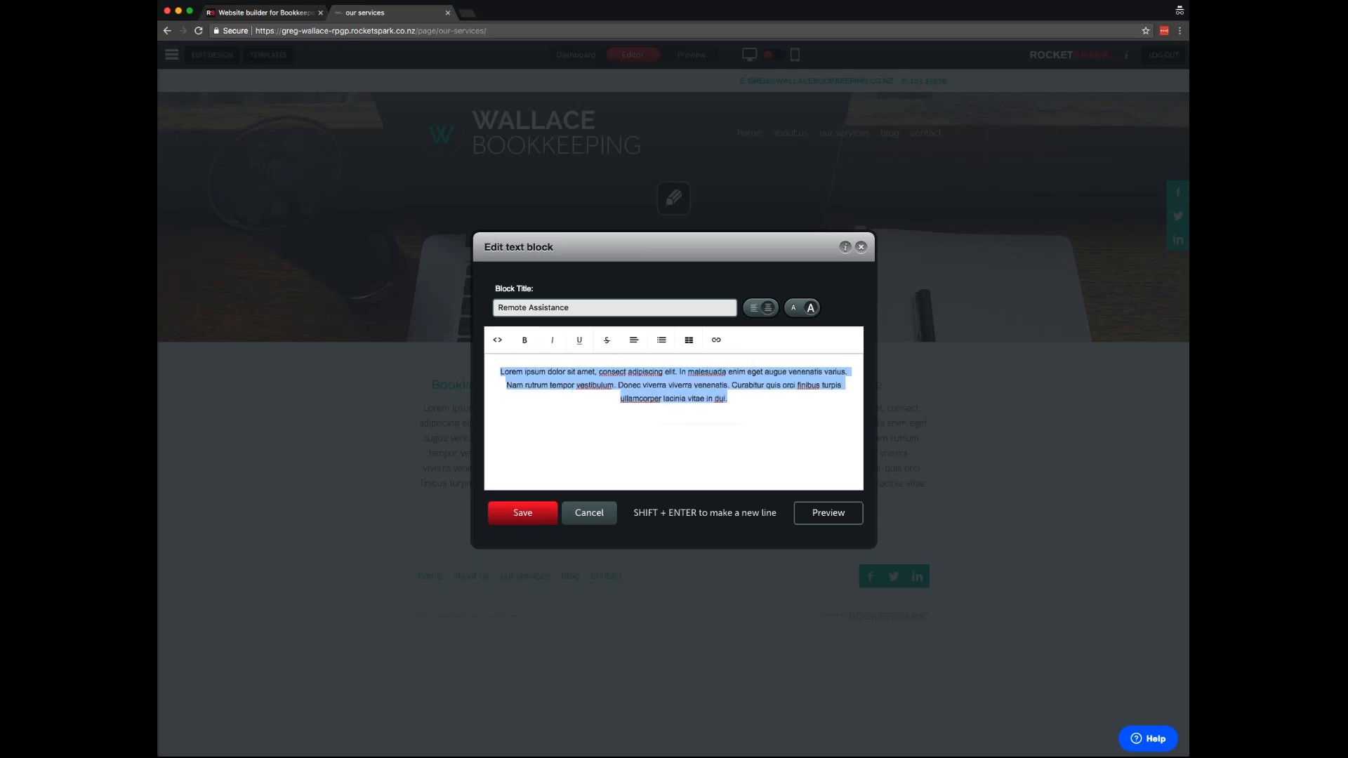
pyautogui.click(531, 517)
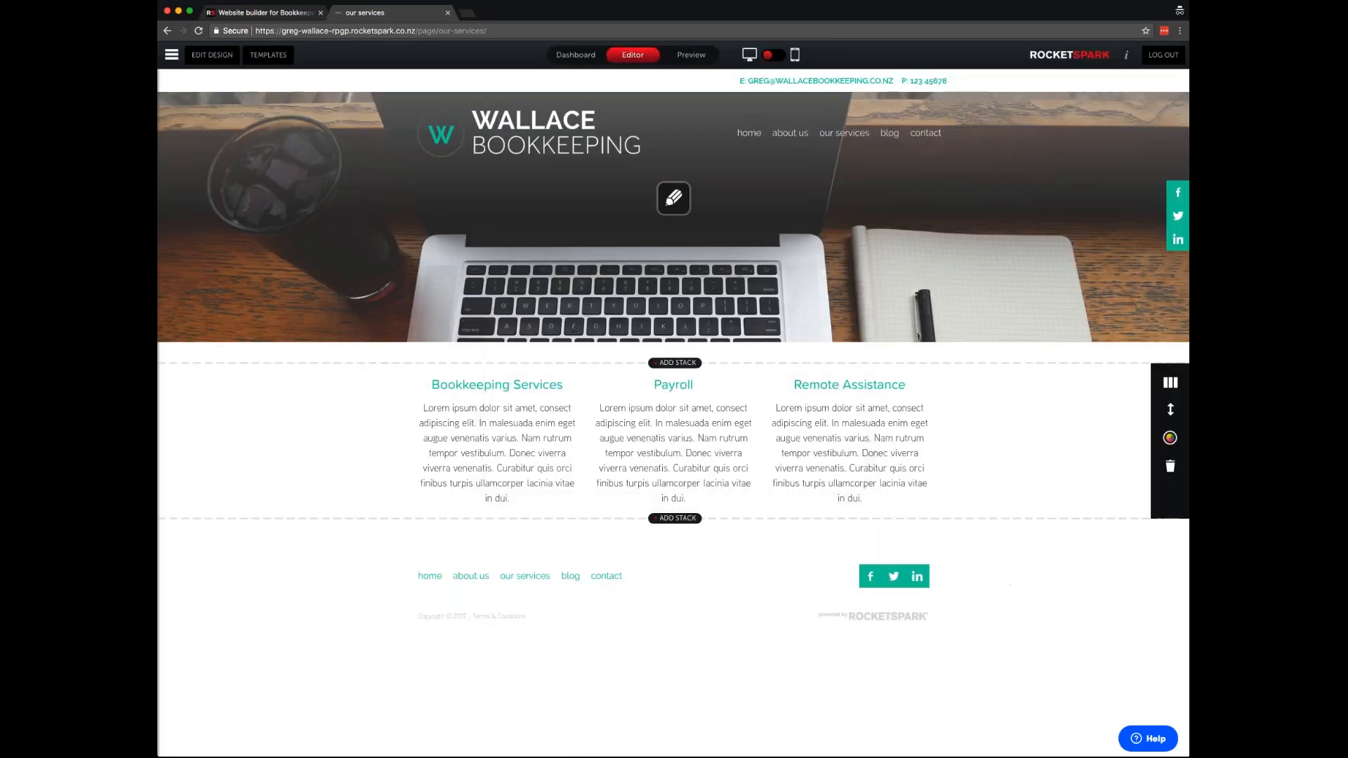
# - Add picture blocks and move them above the Bookkeeping Services and Payroll titles
pyautogui.moveTo(674, 435)
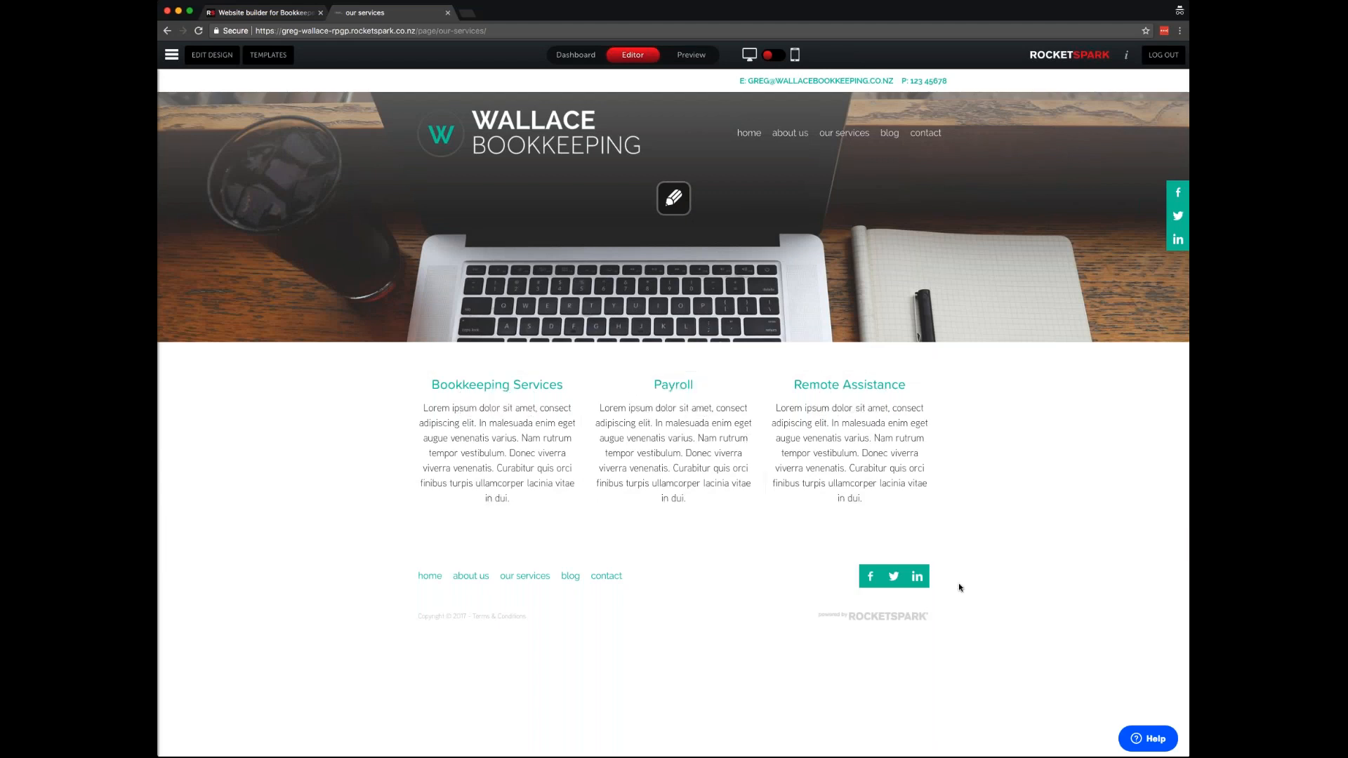
pyautogui.moveTo(460, 460)
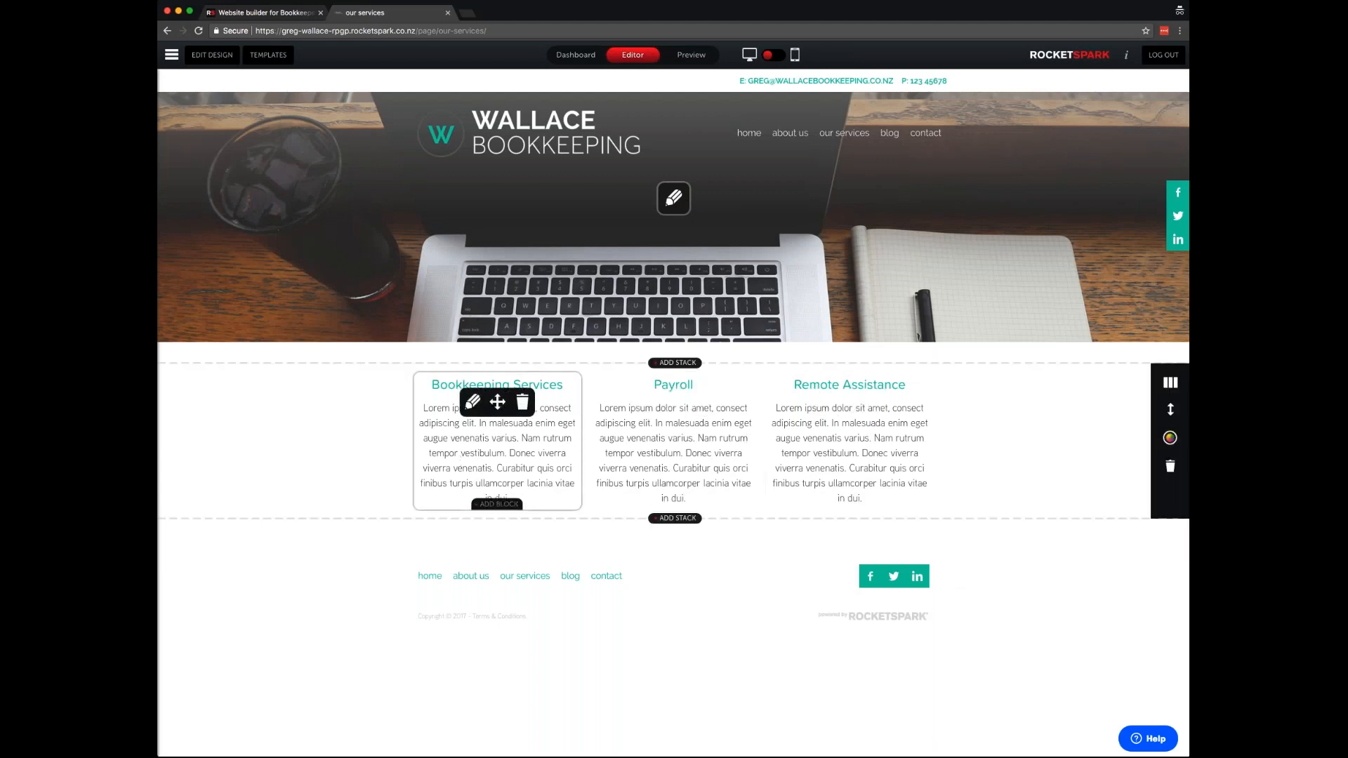
pyautogui.click(498, 504)
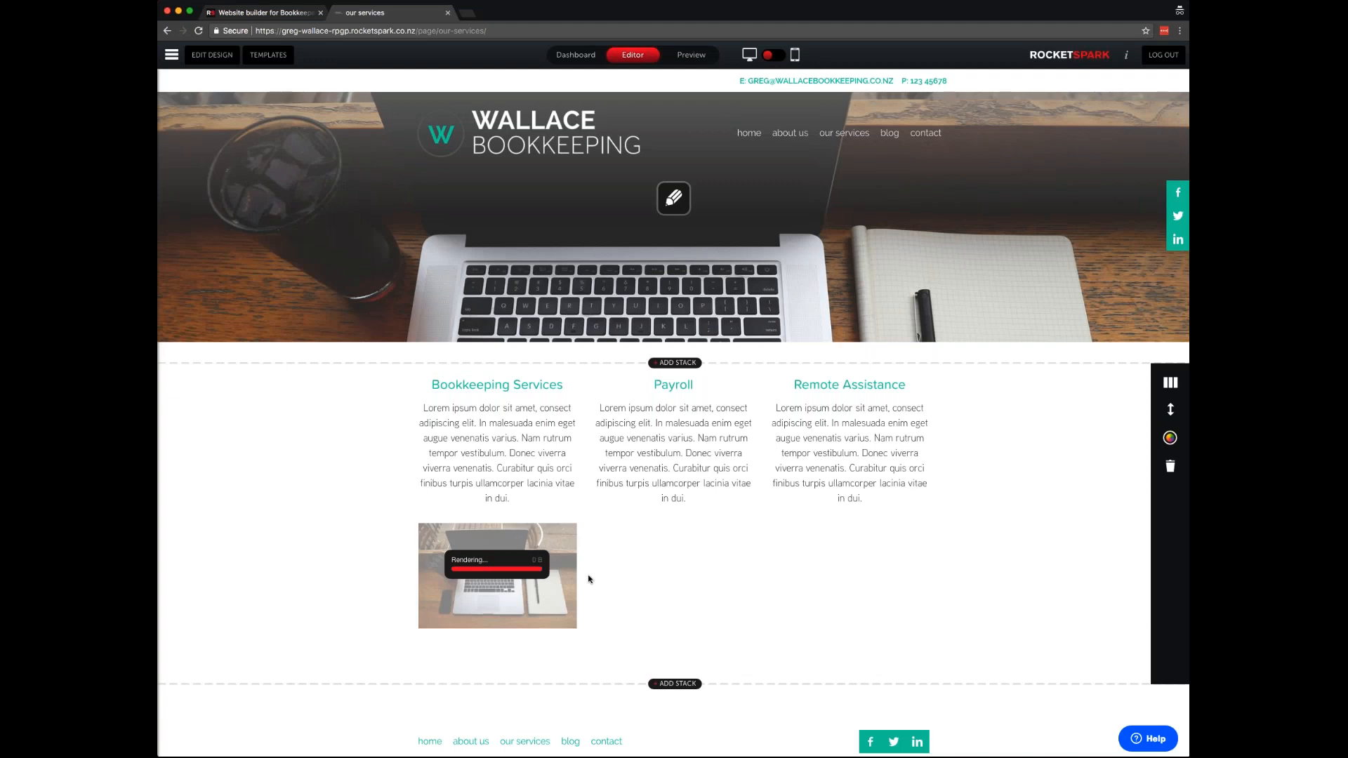
pyautogui.moveTo(492, 545); pyautogui.dragTo(495, 393)
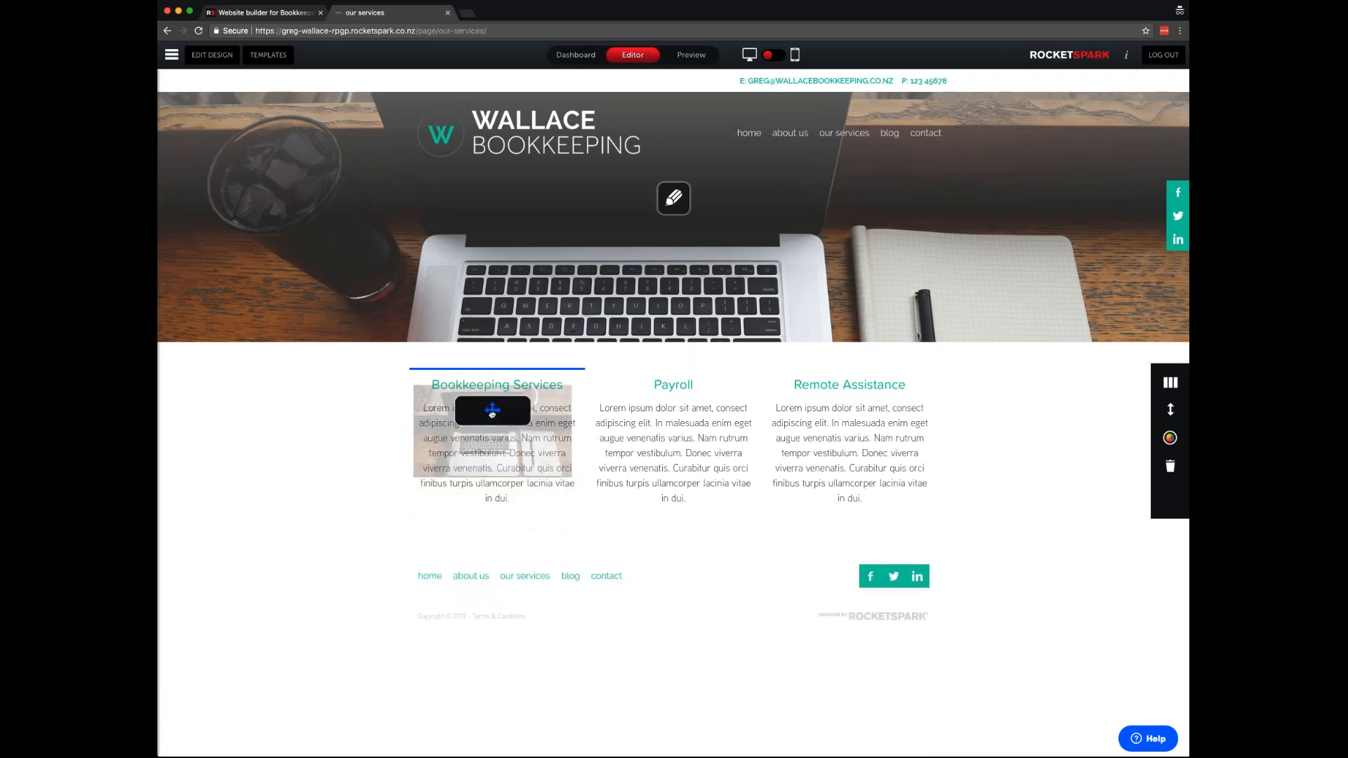
pyautogui.click(674, 401)
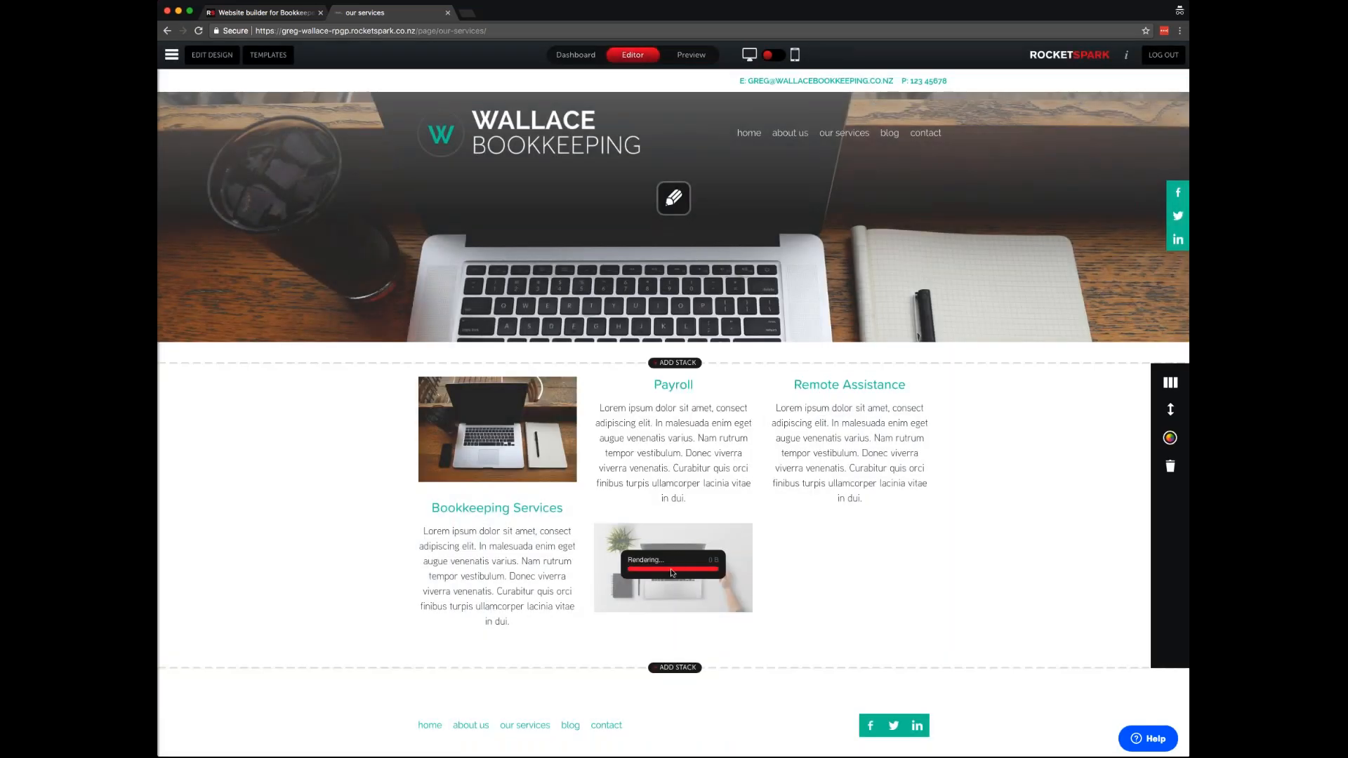
pyautogui.moveTo(674, 549); pyautogui.dragTo(671, 400)
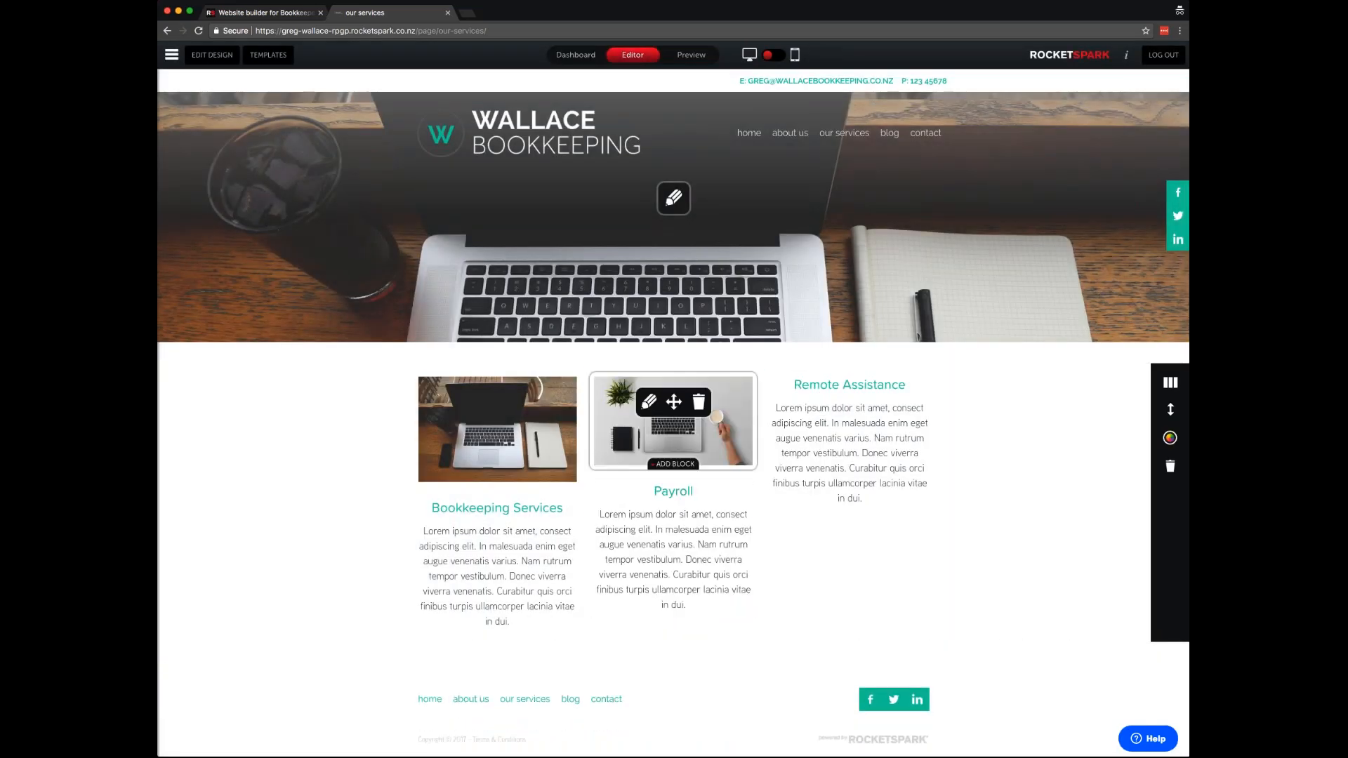
# - Add a picture above the Remote Assistance title, then start making the Payroll picture taller
pyautogui.click(851, 402)
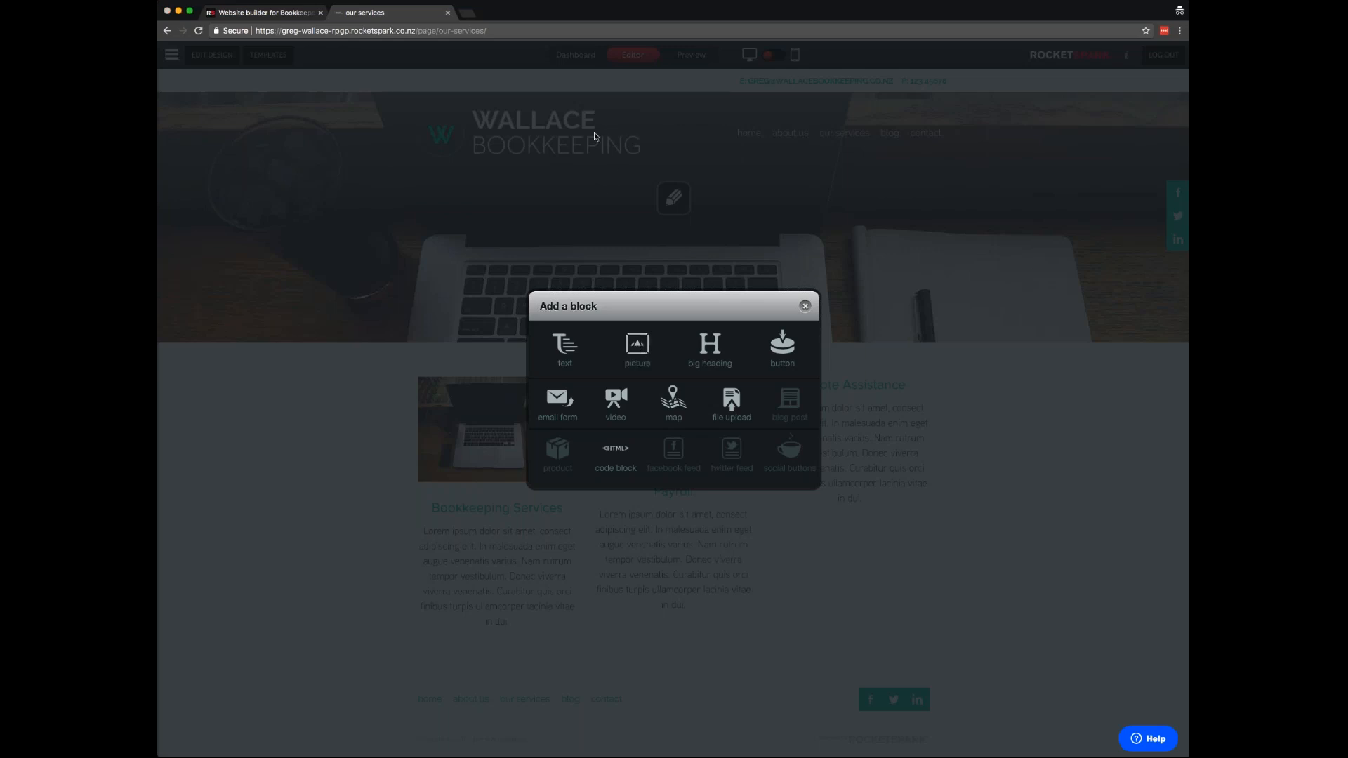
pyautogui.click(717, 274)
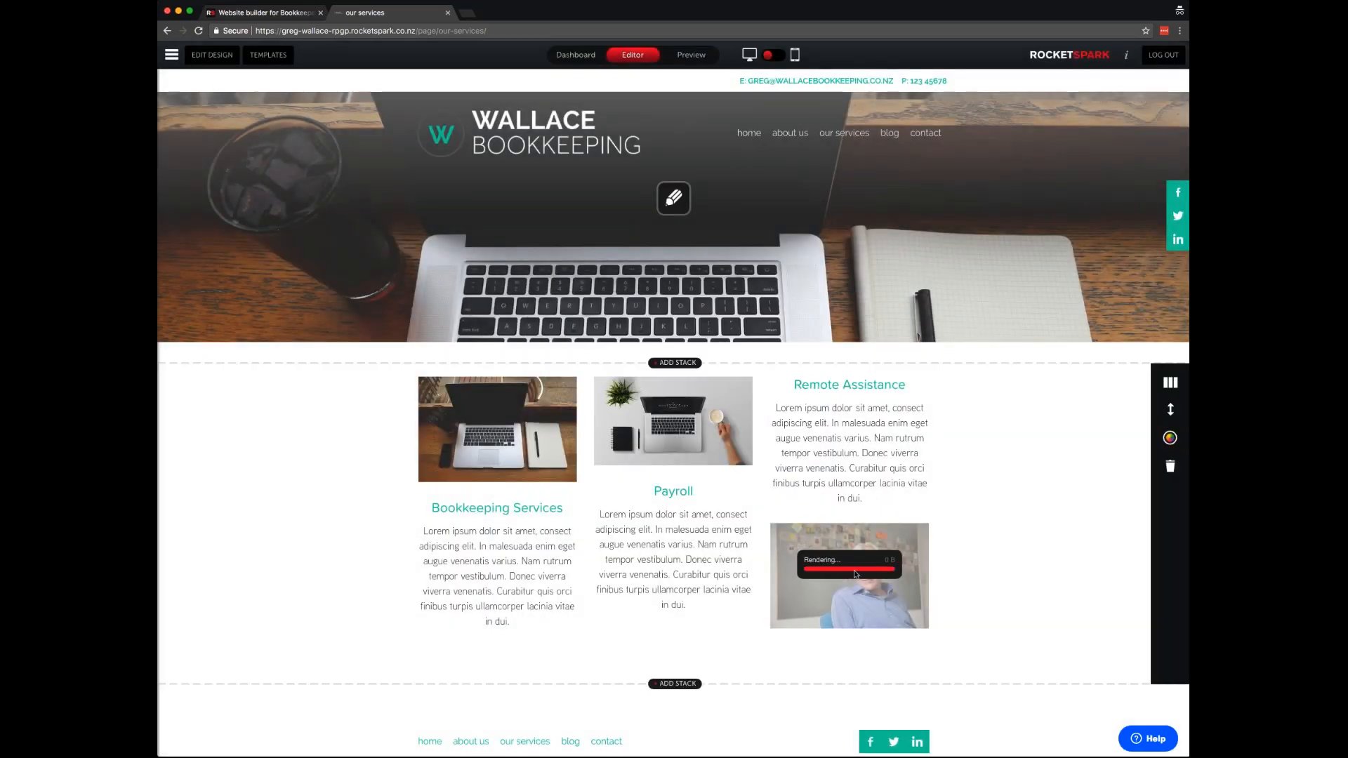
pyautogui.moveTo(852, 549); pyautogui.dragTo(854, 430)
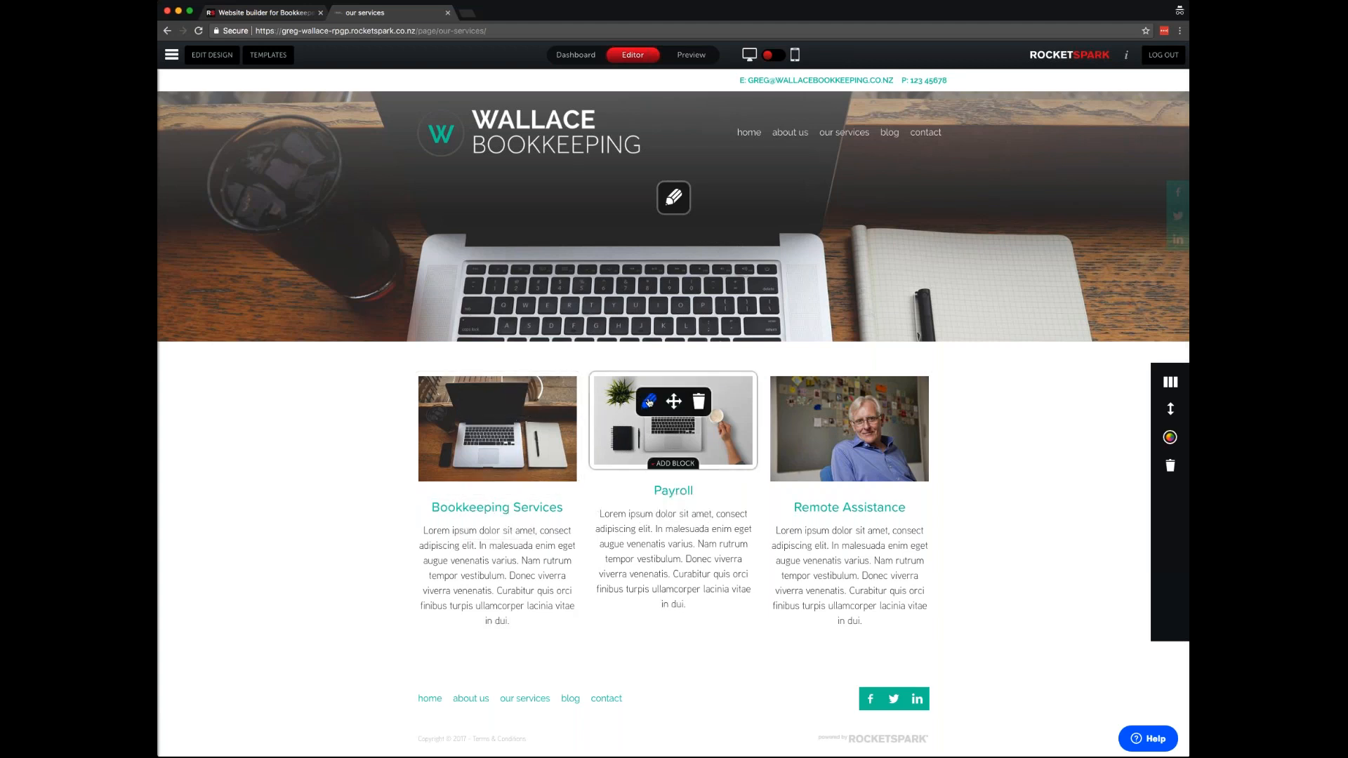
pyautogui.click(650, 402)
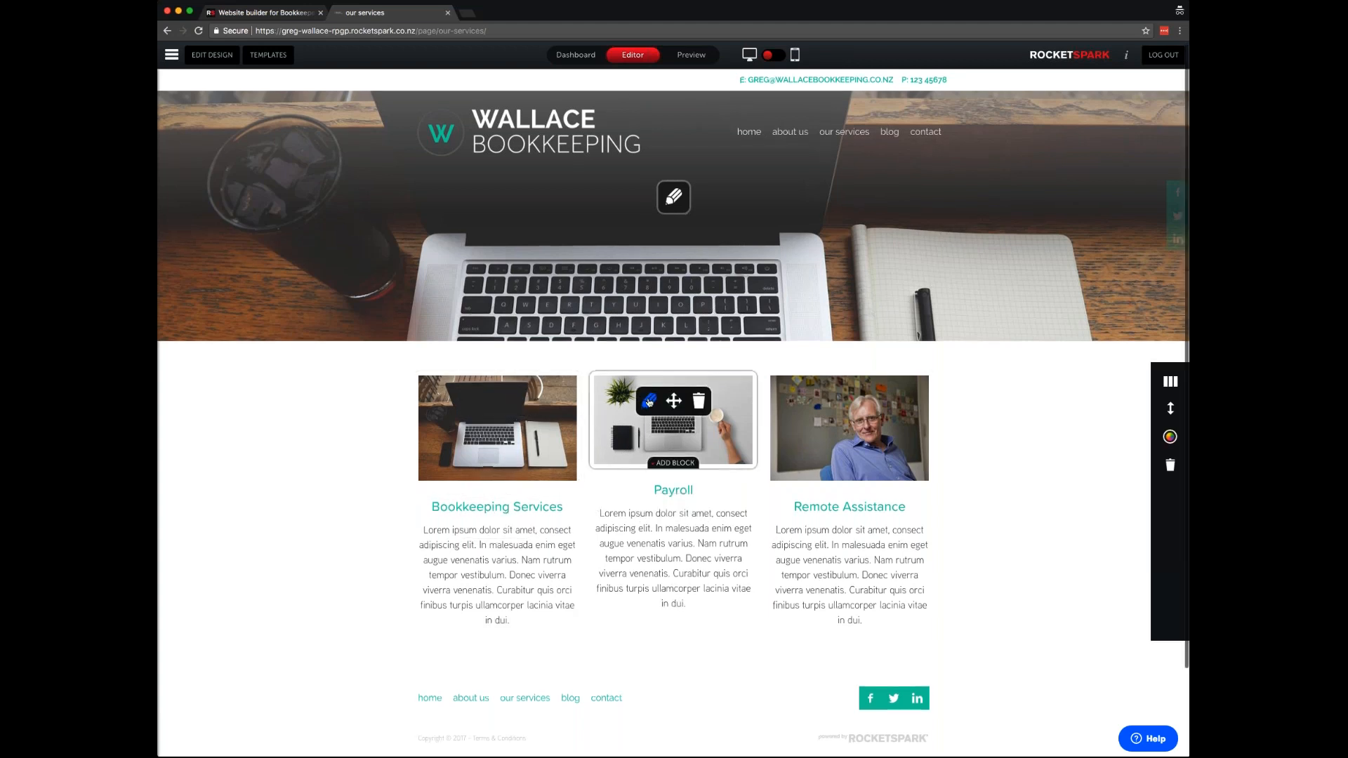
pyautogui.moveTo(674, 465); pyautogui.dragTo(673, 476)
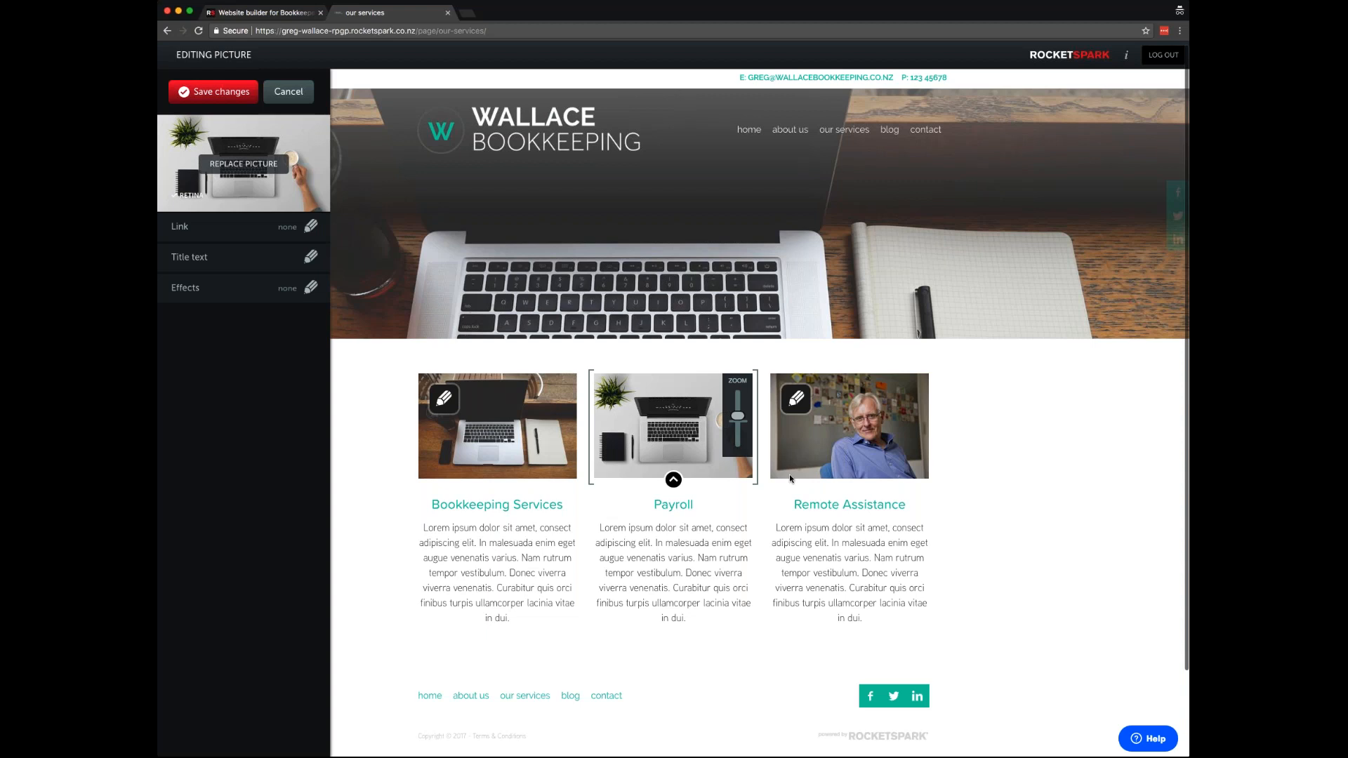
# - Zoom and reframe the Payroll photo on the laptop and coffee cup to match the other pictures
pyautogui.click(210, 92)
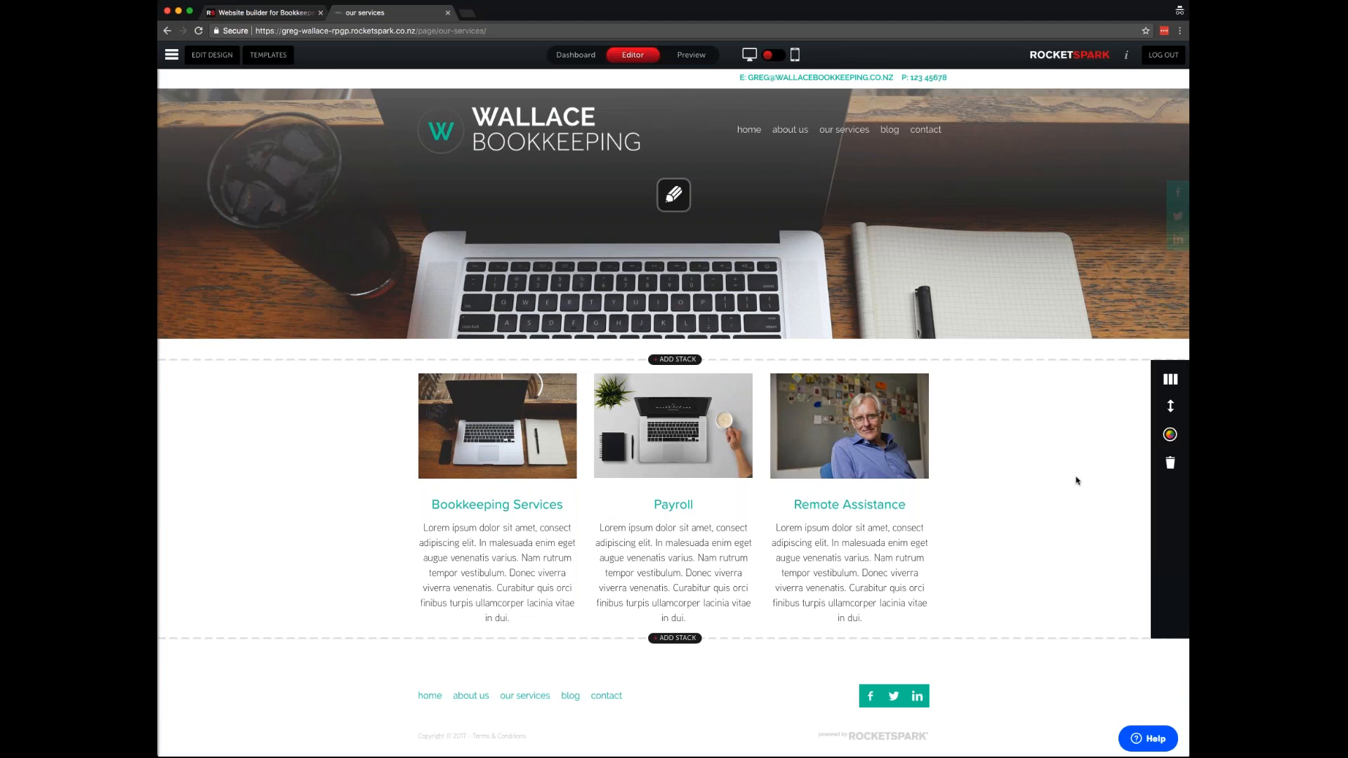
pyautogui.scroll(-1, 1078, 480)
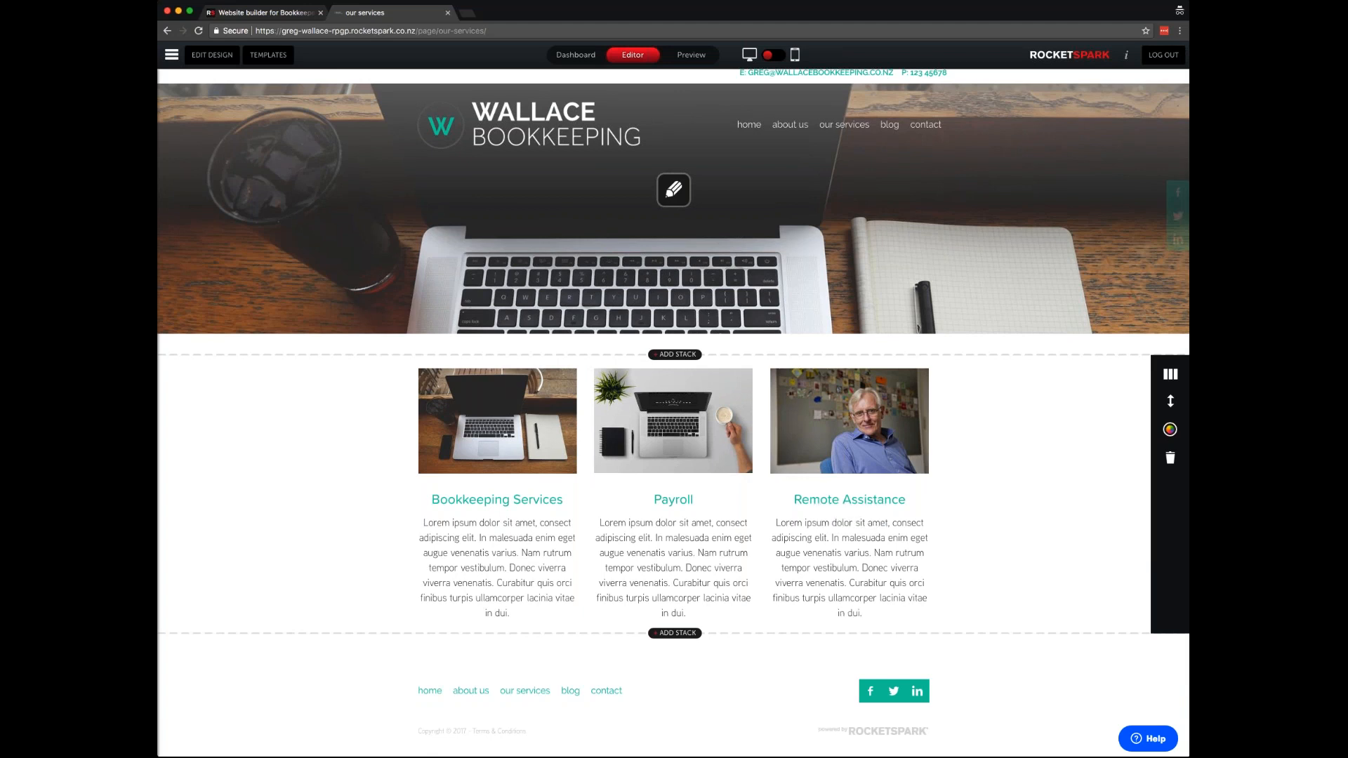
pyautogui.click(675, 394)
pyautogui.moveTo(737, 411); pyautogui.dragTo(658, 394)
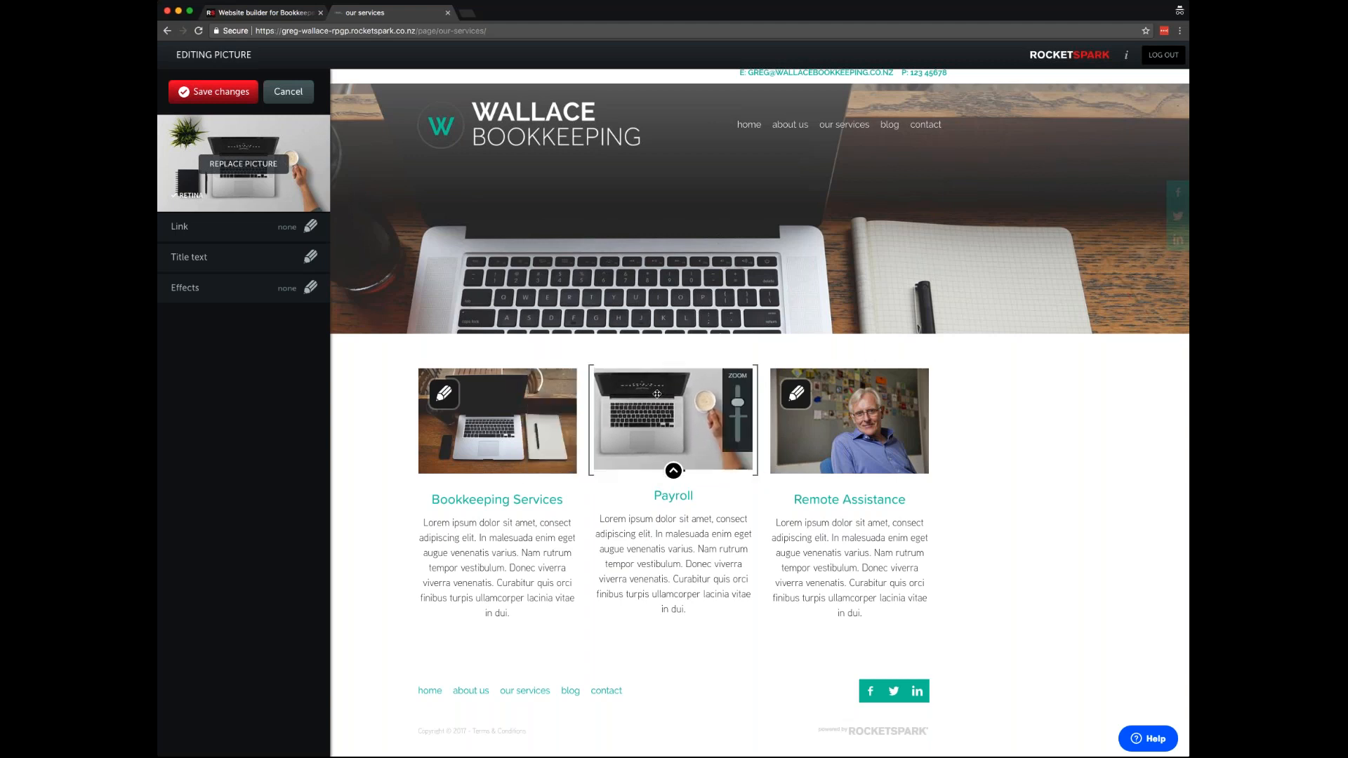
pyautogui.click(217, 98)
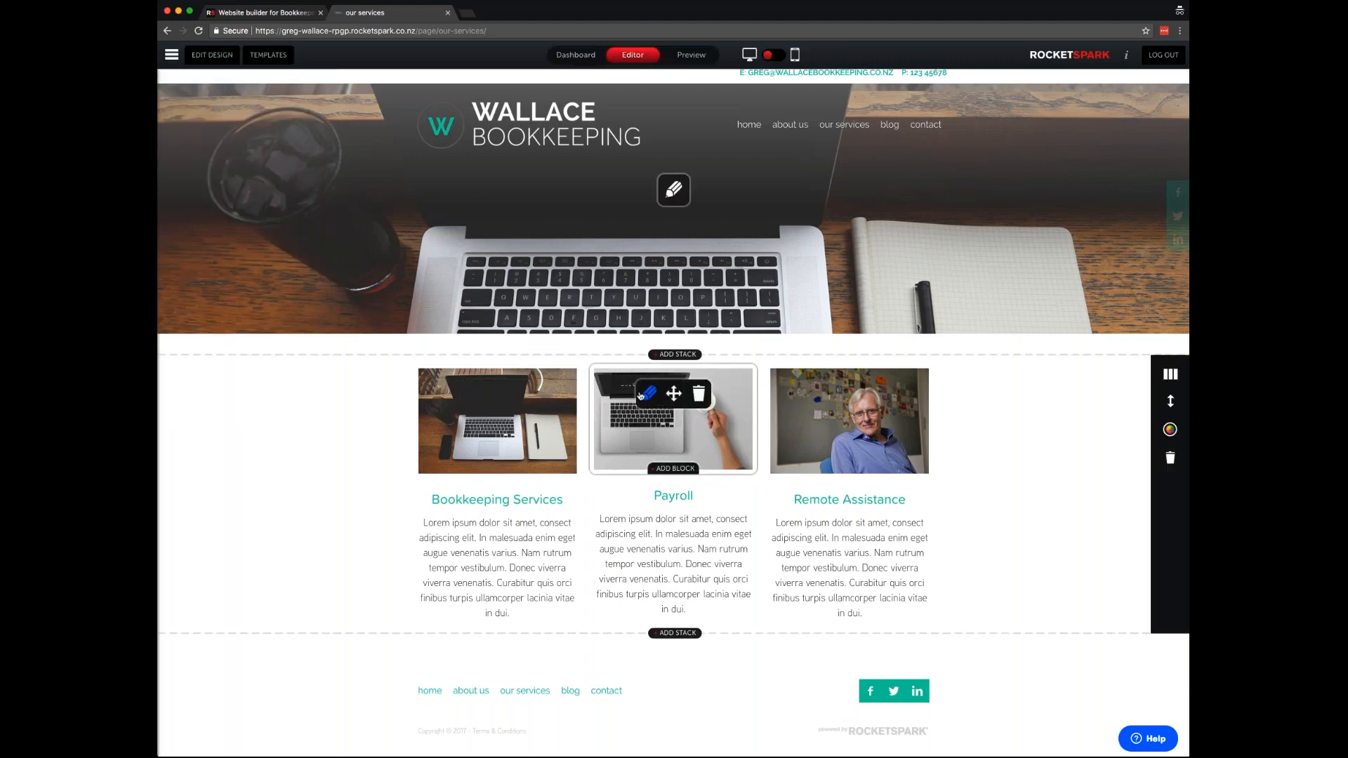
pyautogui.click(641, 395)
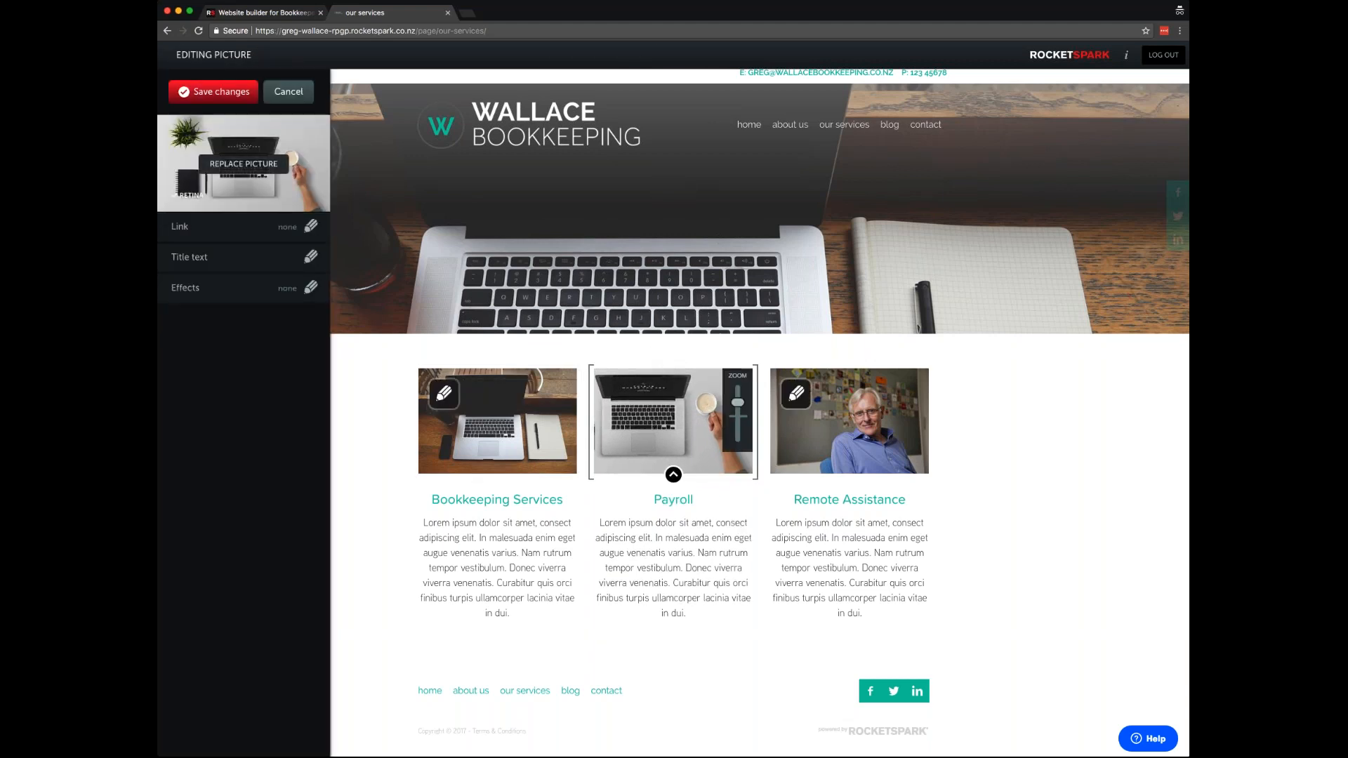
pyautogui.click(214, 91)
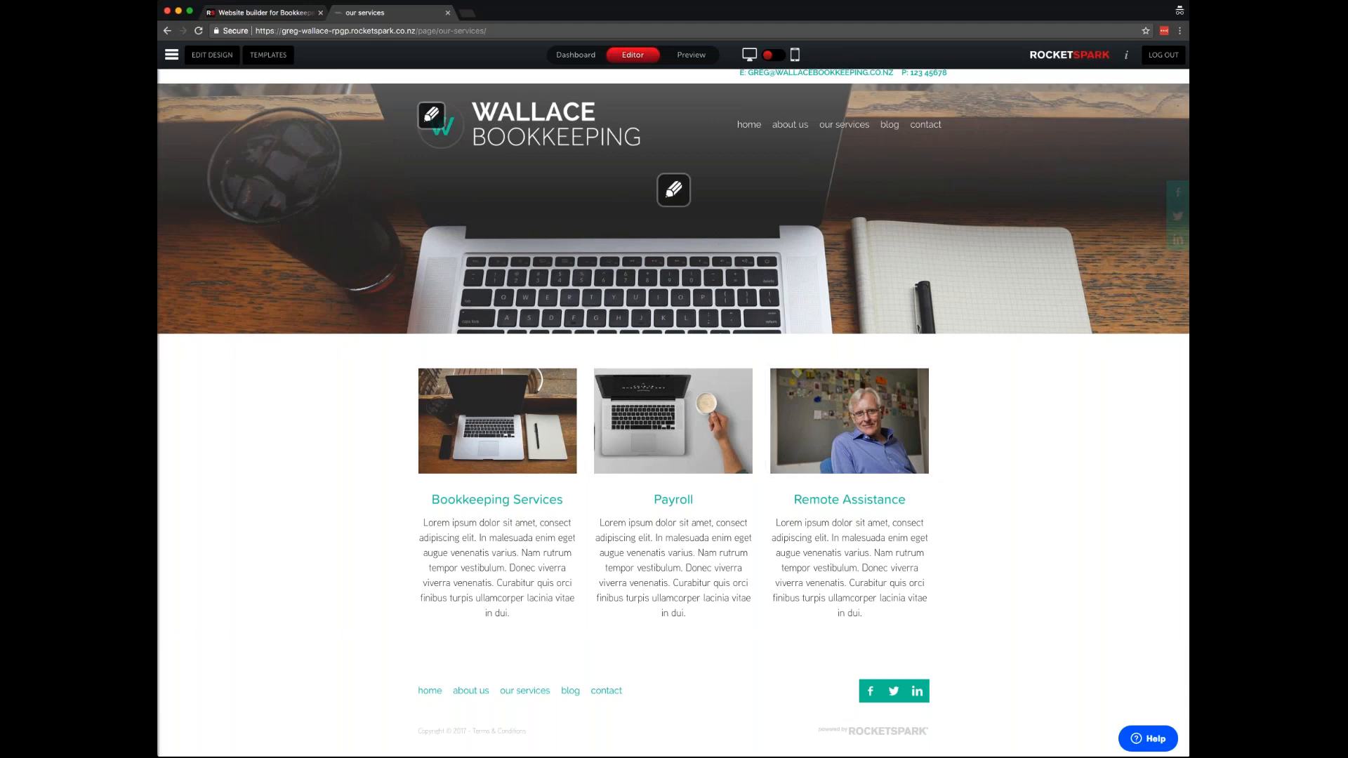
# - Set the banner heading to 'Our Services', nudge it higher over the laptop, and save
pyautogui.click(678, 196)
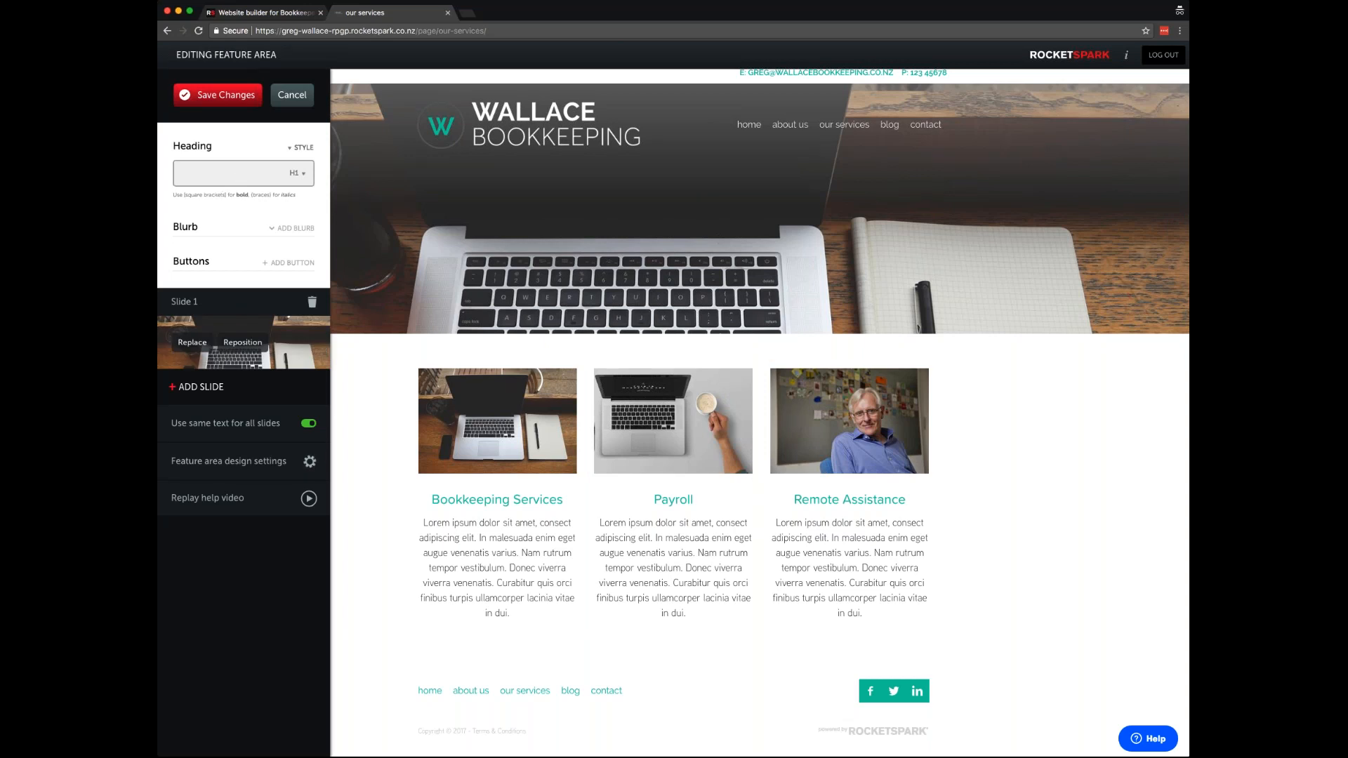
pyautogui.write('Our')
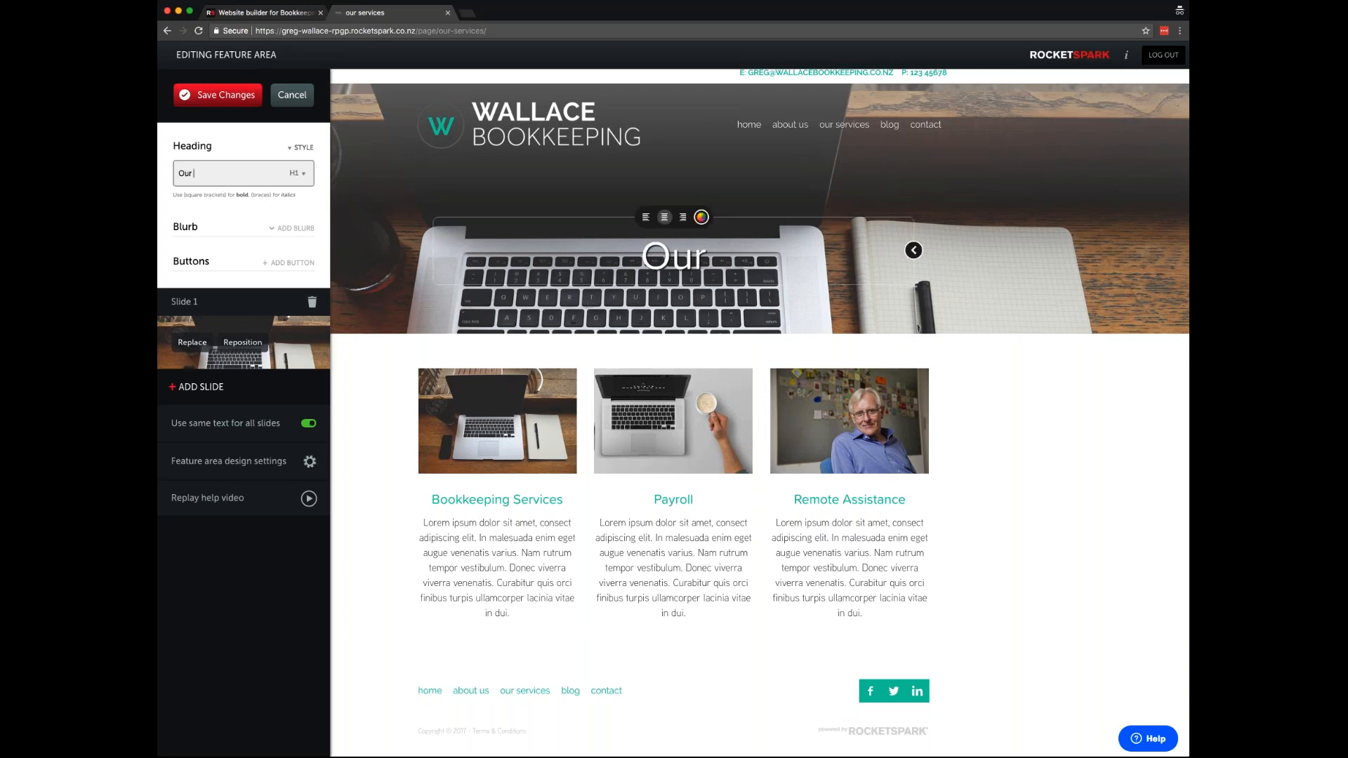
pyautogui.write(' Services')
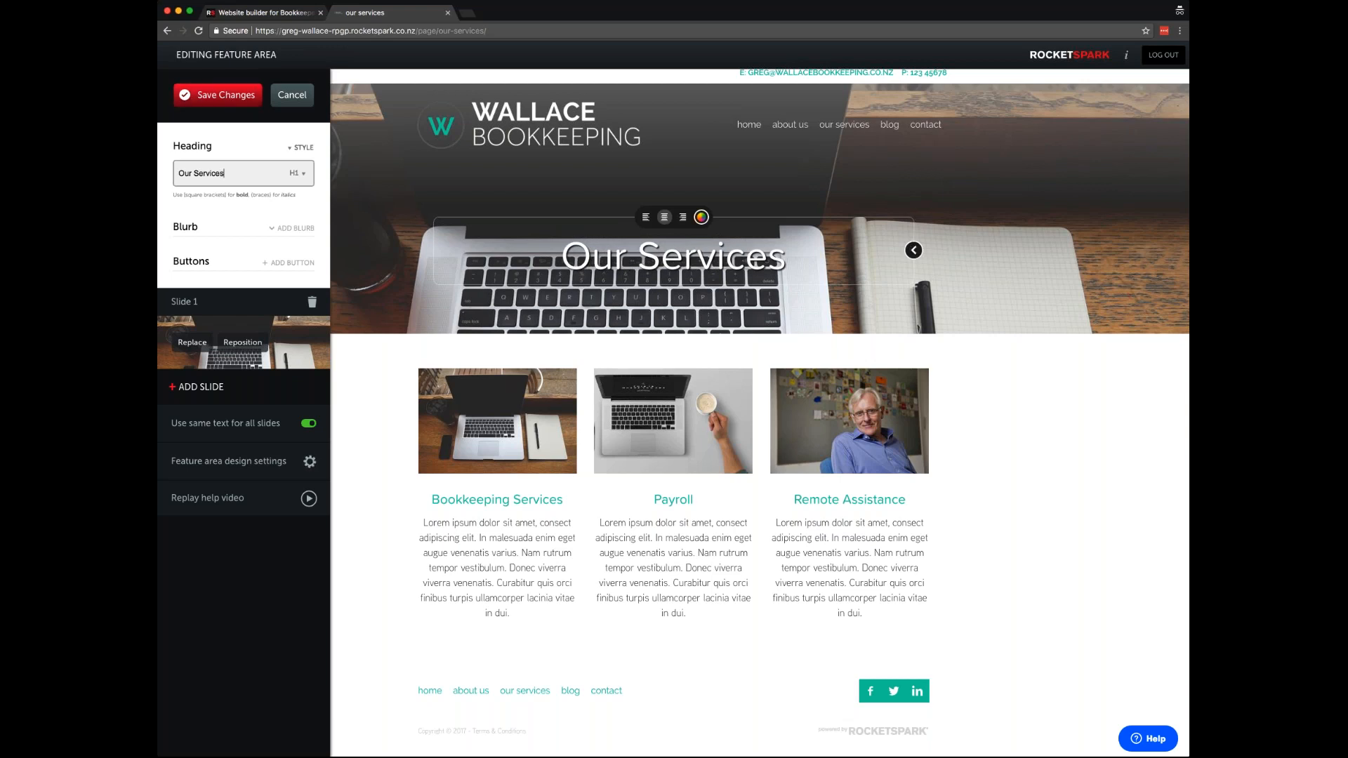
pyautogui.moveTo(958, 247); pyautogui.dragTo(972, 213)
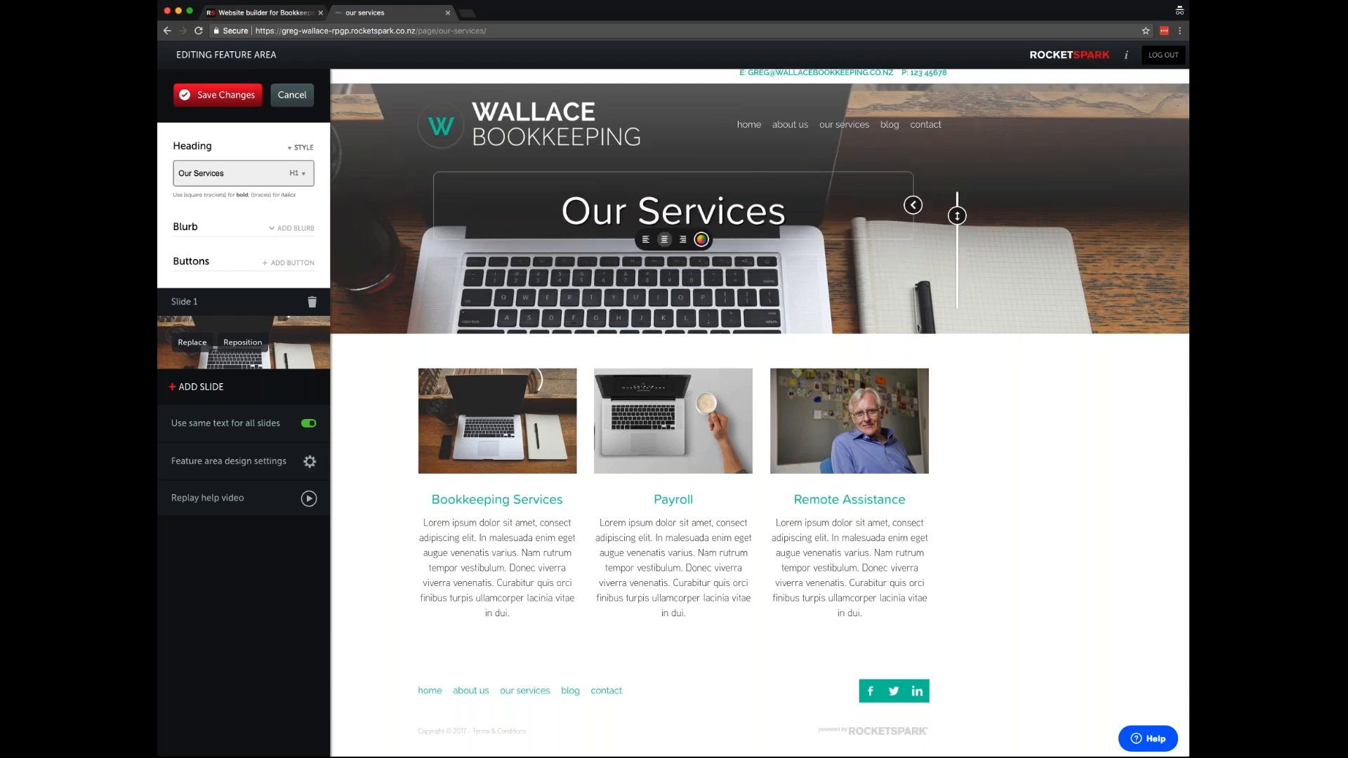
pyautogui.click(218, 102)
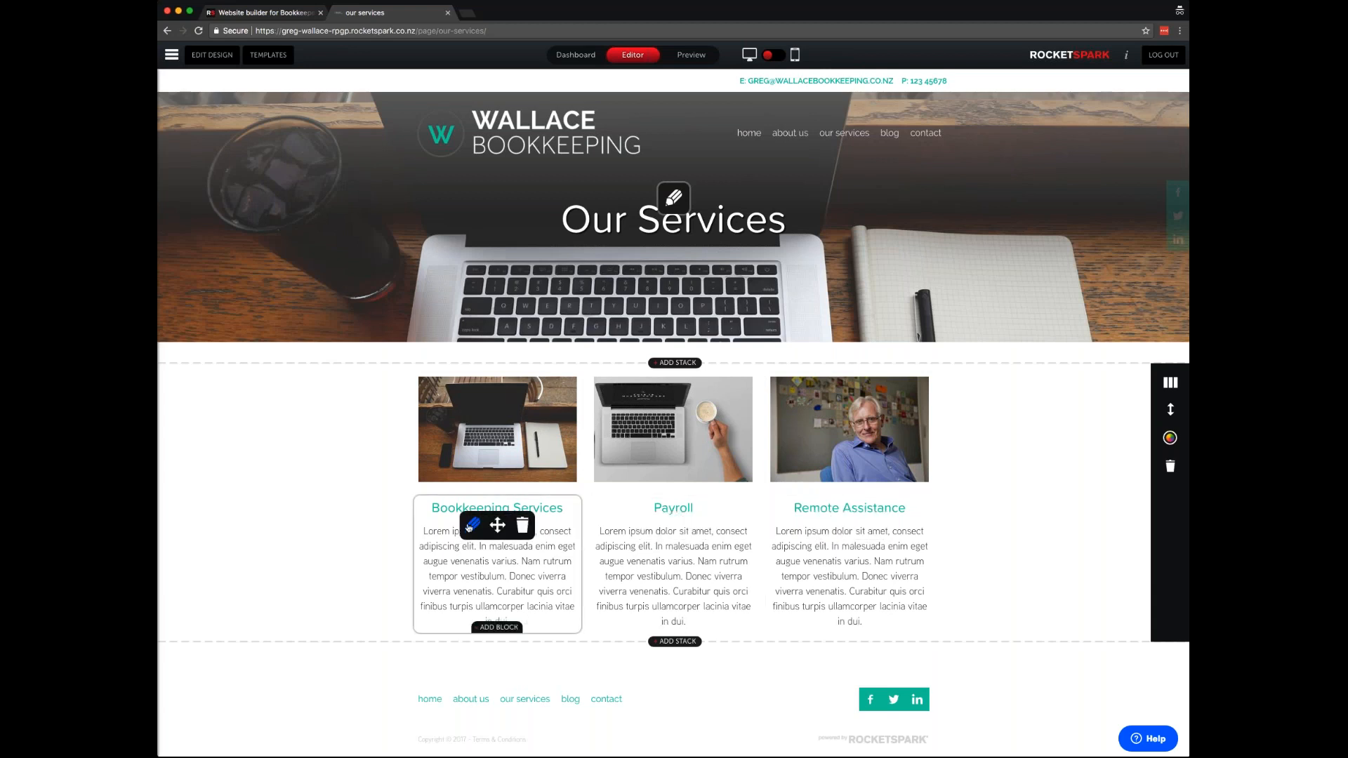
# - End the Bookkeeping Services text with 'Find out more' linked to the Bookkeeping Services page
pyautogui.click(469, 525)
pyautogui.click(778, 397)
pyautogui.write('F')
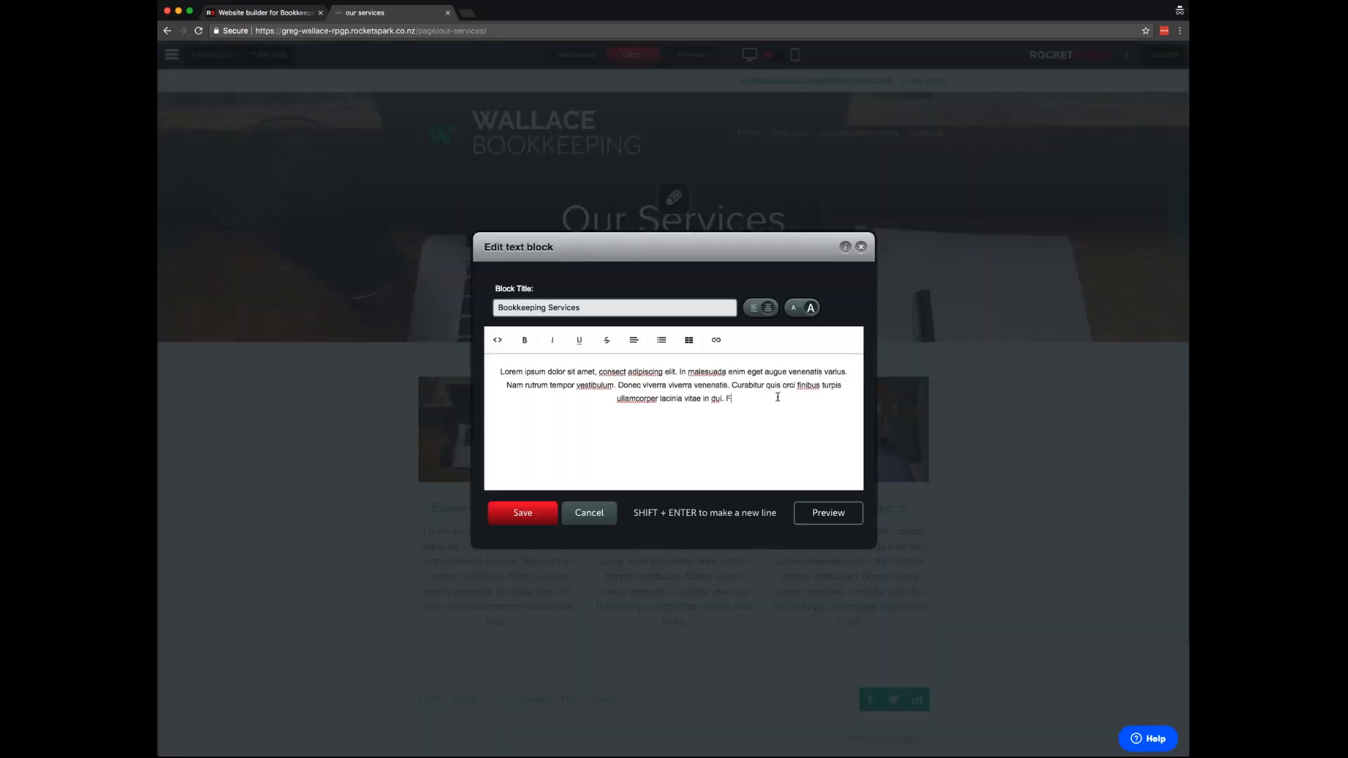
pyautogui.write('ind out more')
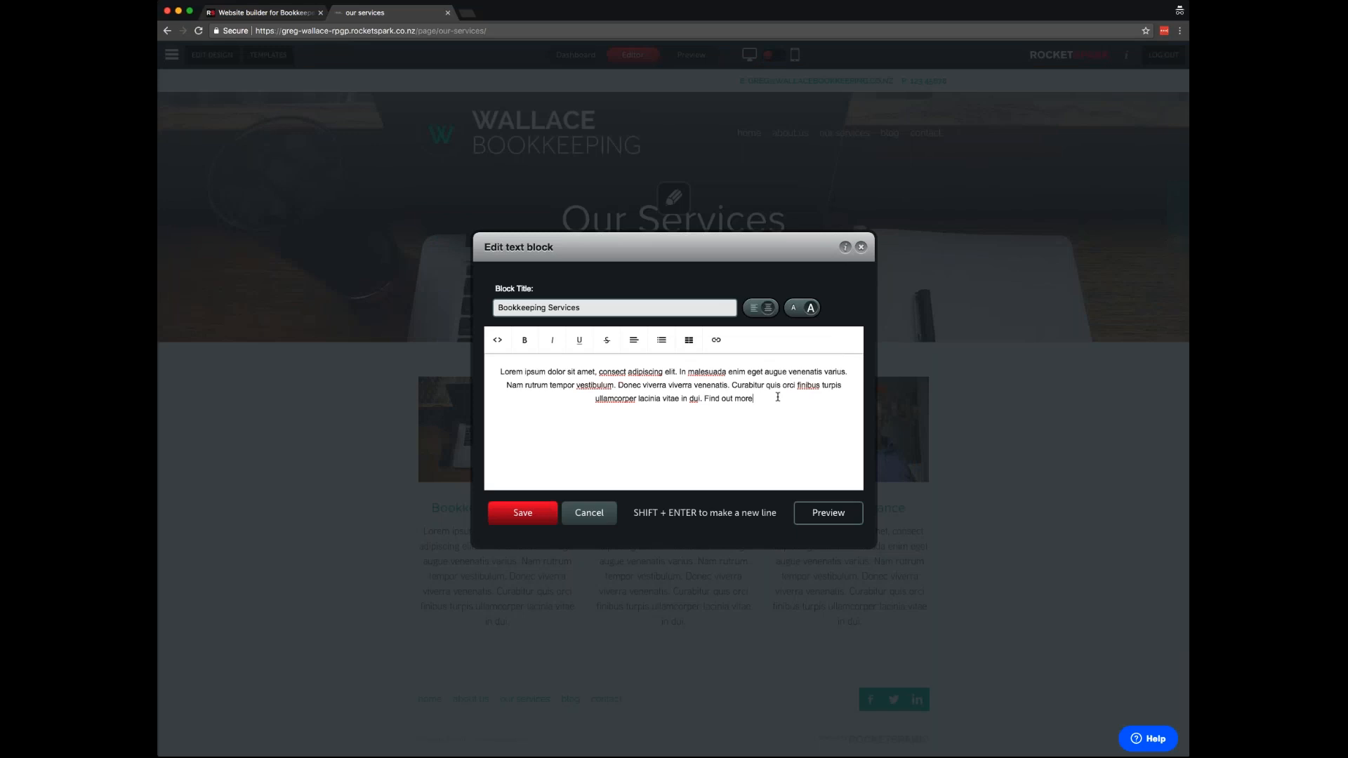
pyautogui.moveTo(766, 399); pyautogui.dragTo(706, 400)
pyautogui.click(717, 340)
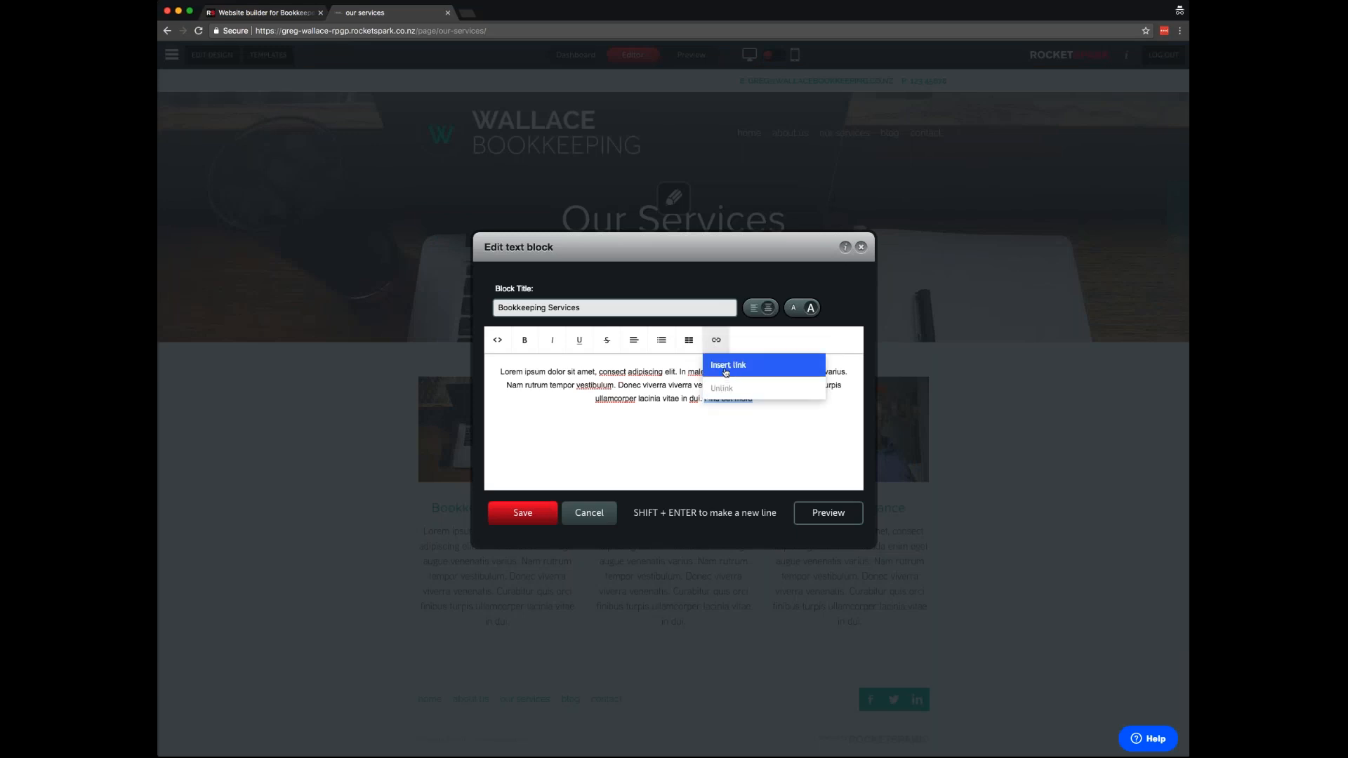
pyautogui.click(727, 370)
pyautogui.click(660, 336)
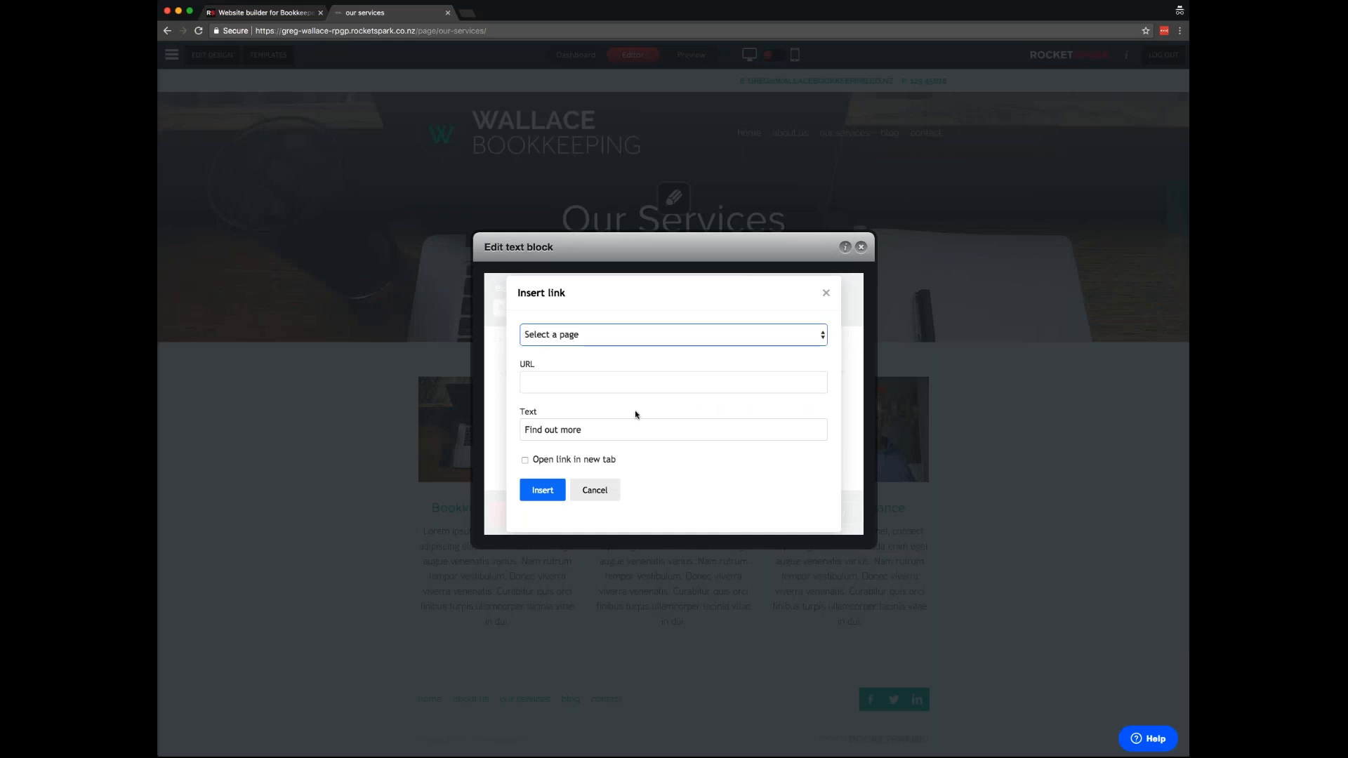
pyautogui.click(565, 432)
pyautogui.click(542, 490)
pyautogui.click(522, 513)
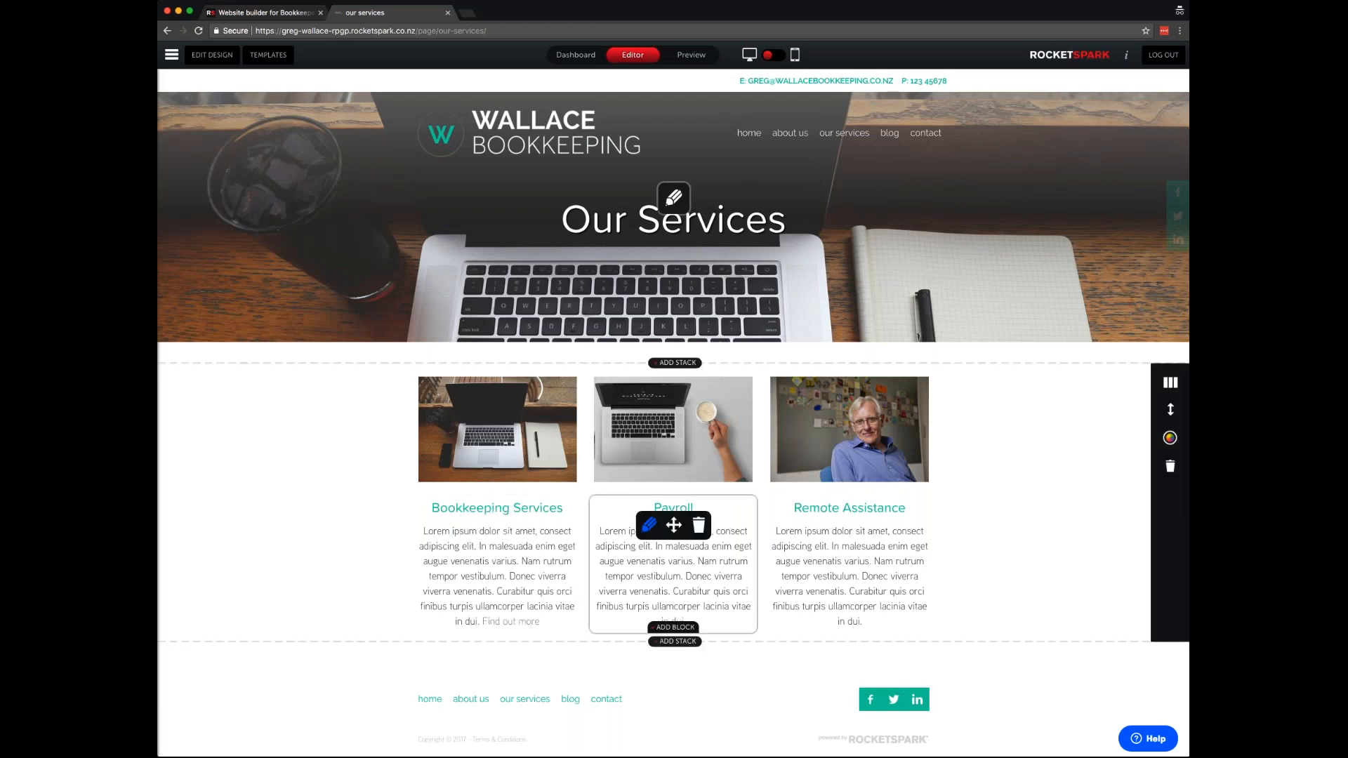
# - Add 'Find out more' to the Payroll text, linked to the Payroll page
pyautogui.click(650, 525)
pyautogui.write('Find')
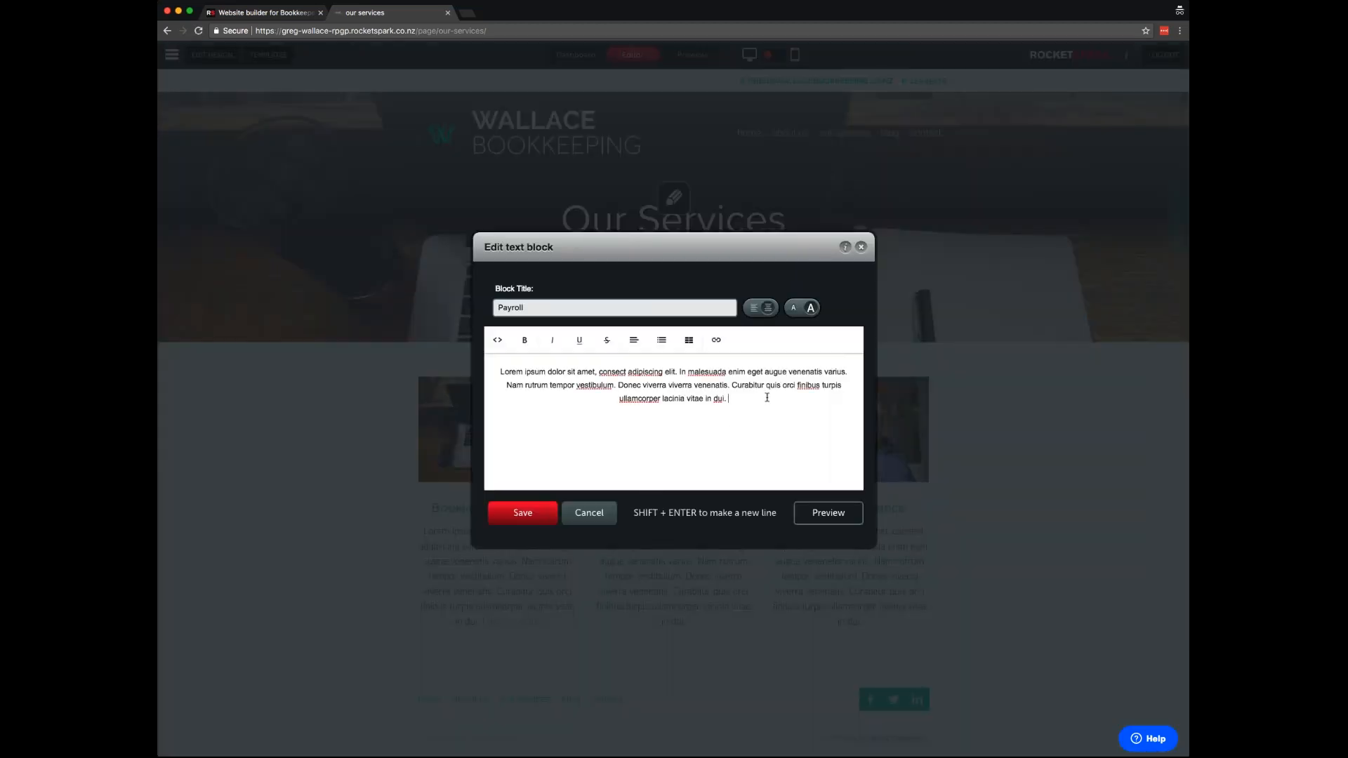
pyautogui.write(' out more')
pyautogui.moveTo(753, 398); pyautogui.dragTo(705, 398)
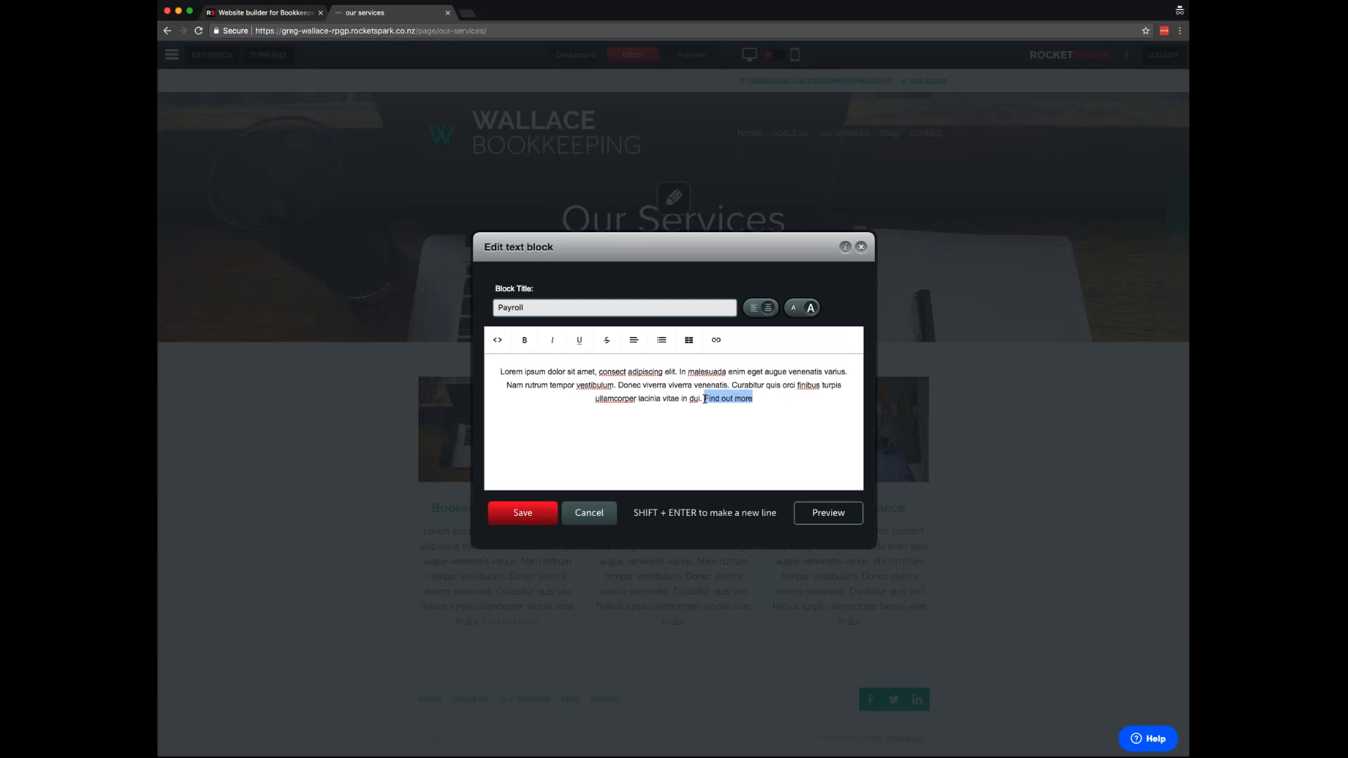
pyautogui.click(716, 340)
pyautogui.click(724, 361)
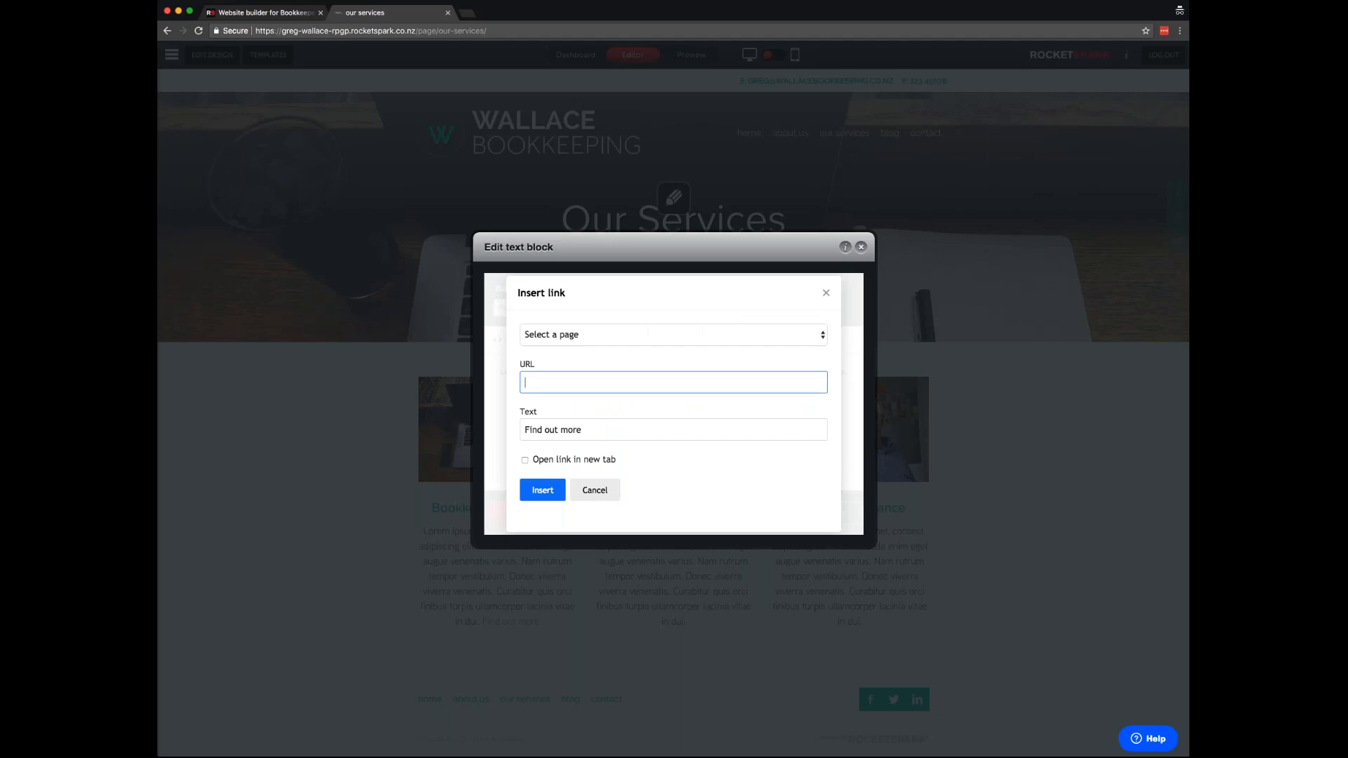
pyautogui.click(616, 335)
pyautogui.click(611, 427)
pyautogui.click(542, 490)
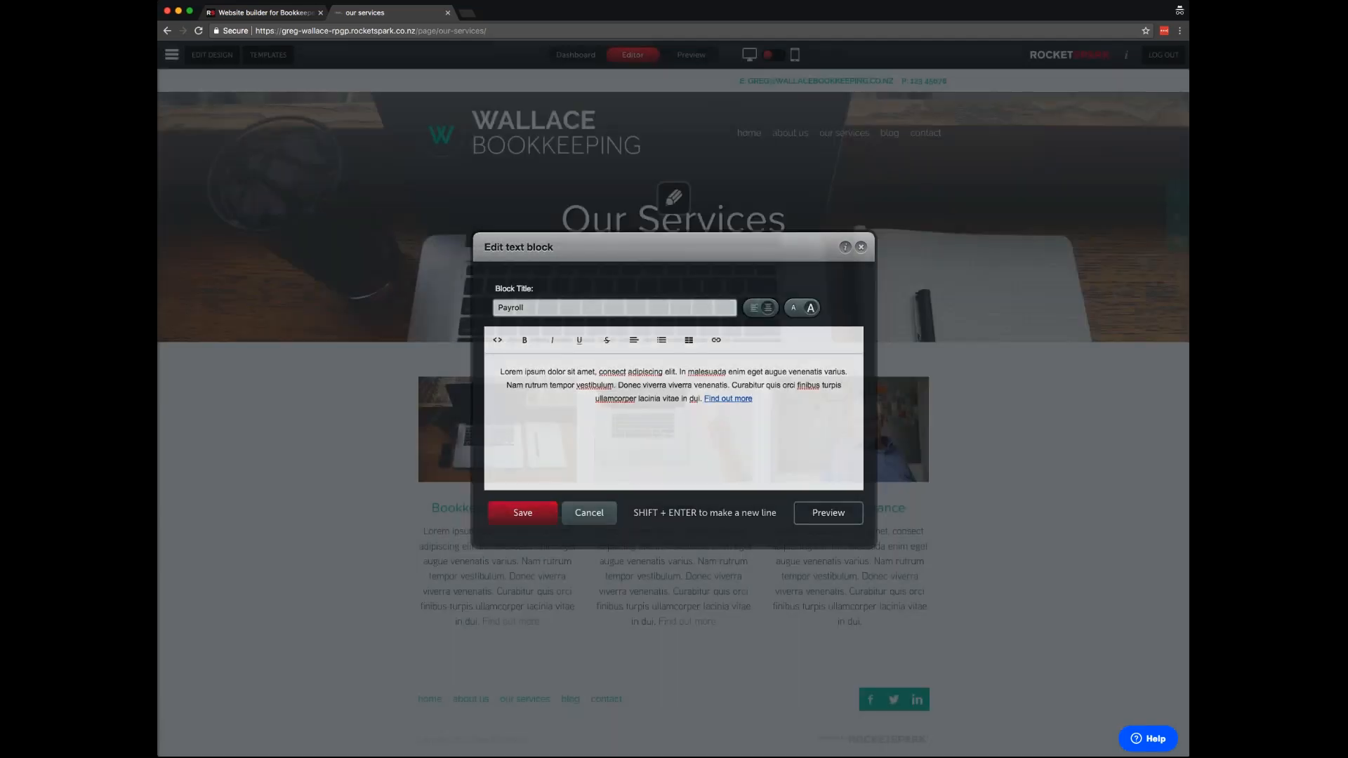
# - End the Remote Assistance text with 'Find out more' linked to the Remote Assistance page
pyautogui.moveTo(821, 532)
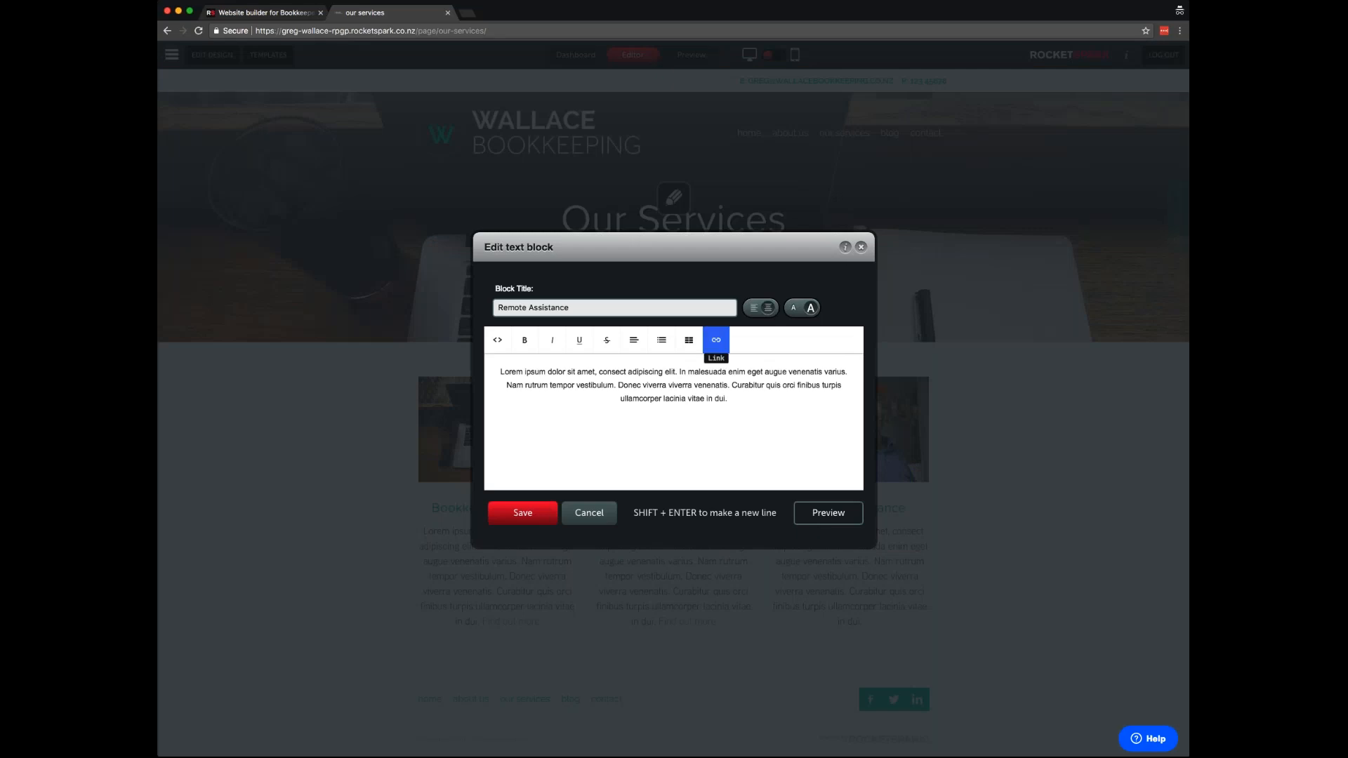
pyautogui.click(716, 340)
pyautogui.click(726, 399)
pyautogui.write('Find o')
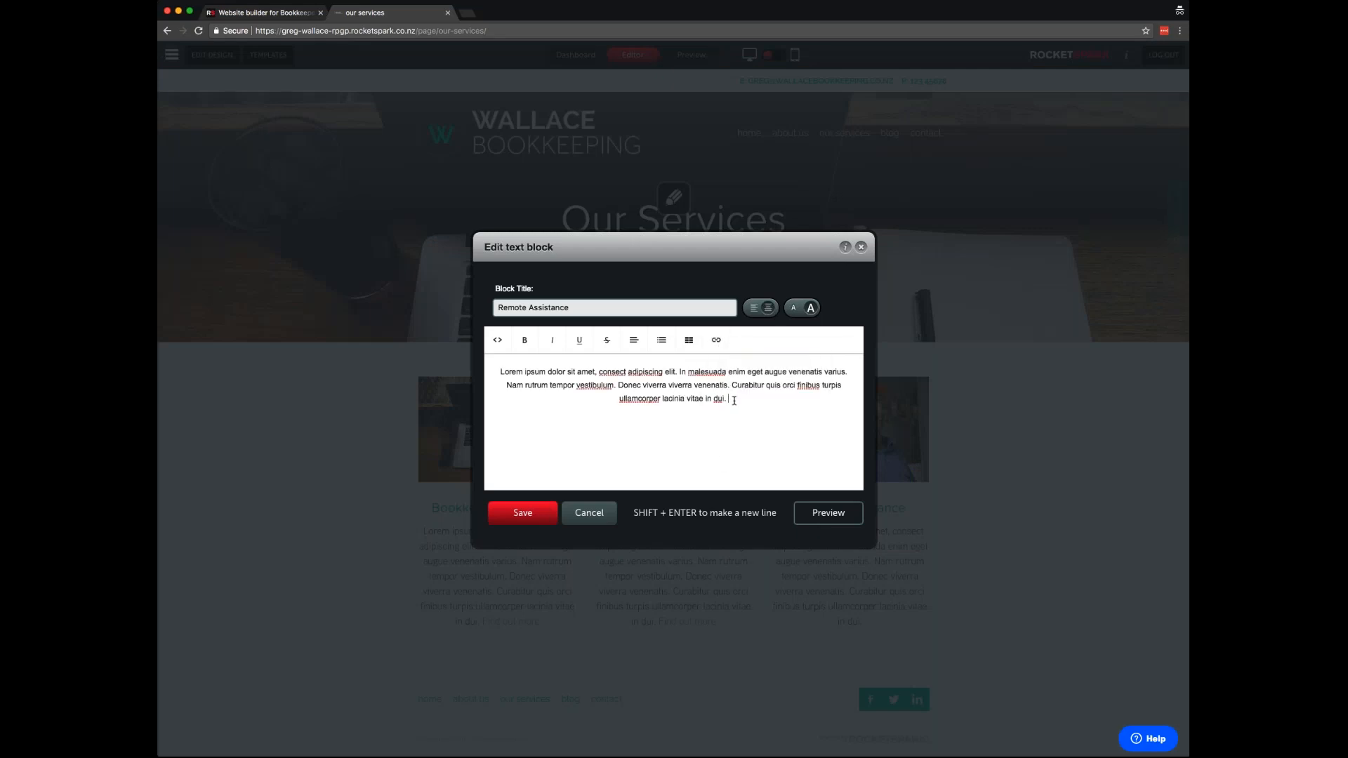
pyautogui.write('ut more')
pyautogui.moveTo(753, 399); pyautogui.dragTo(704, 399)
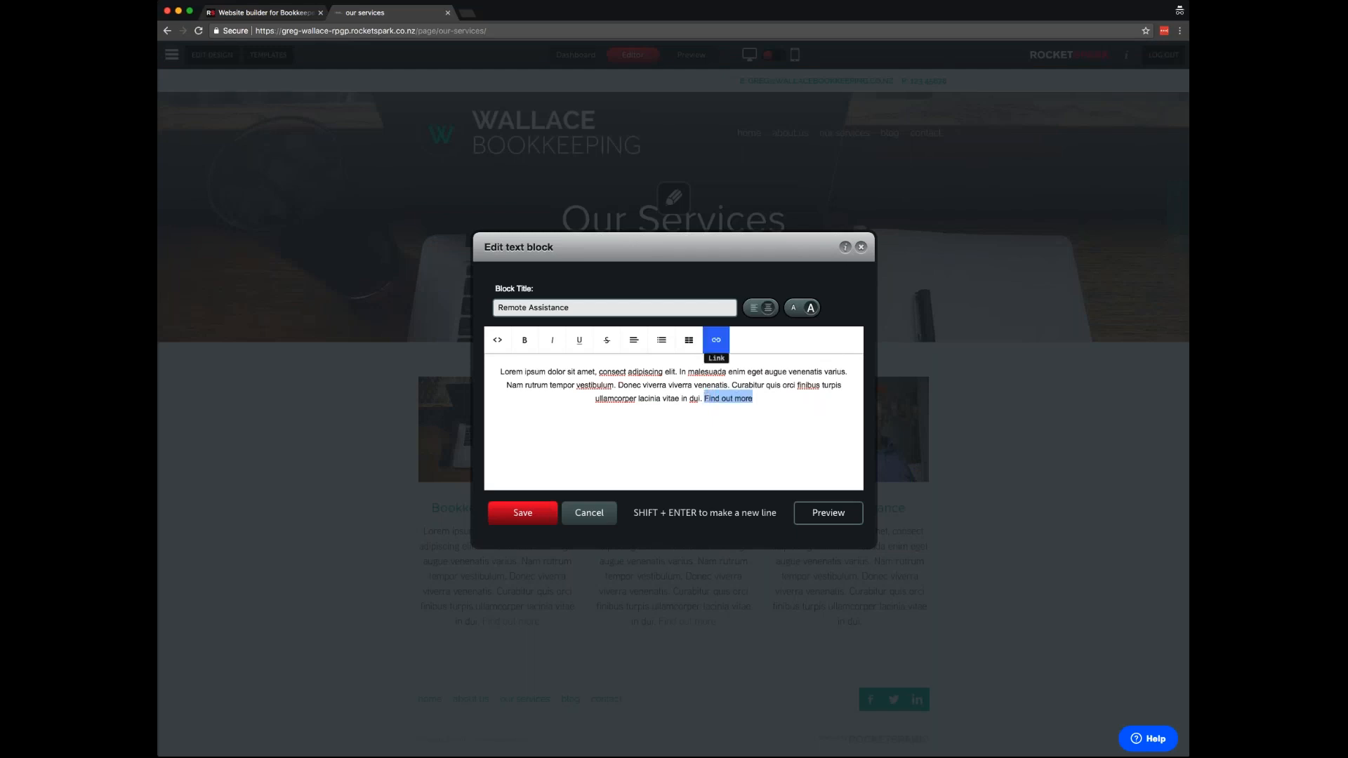
pyautogui.click(717, 340)
pyautogui.click(729, 360)
pyautogui.click(579, 335)
pyautogui.click(556, 490)
pyautogui.click(544, 492)
pyautogui.click(524, 512)
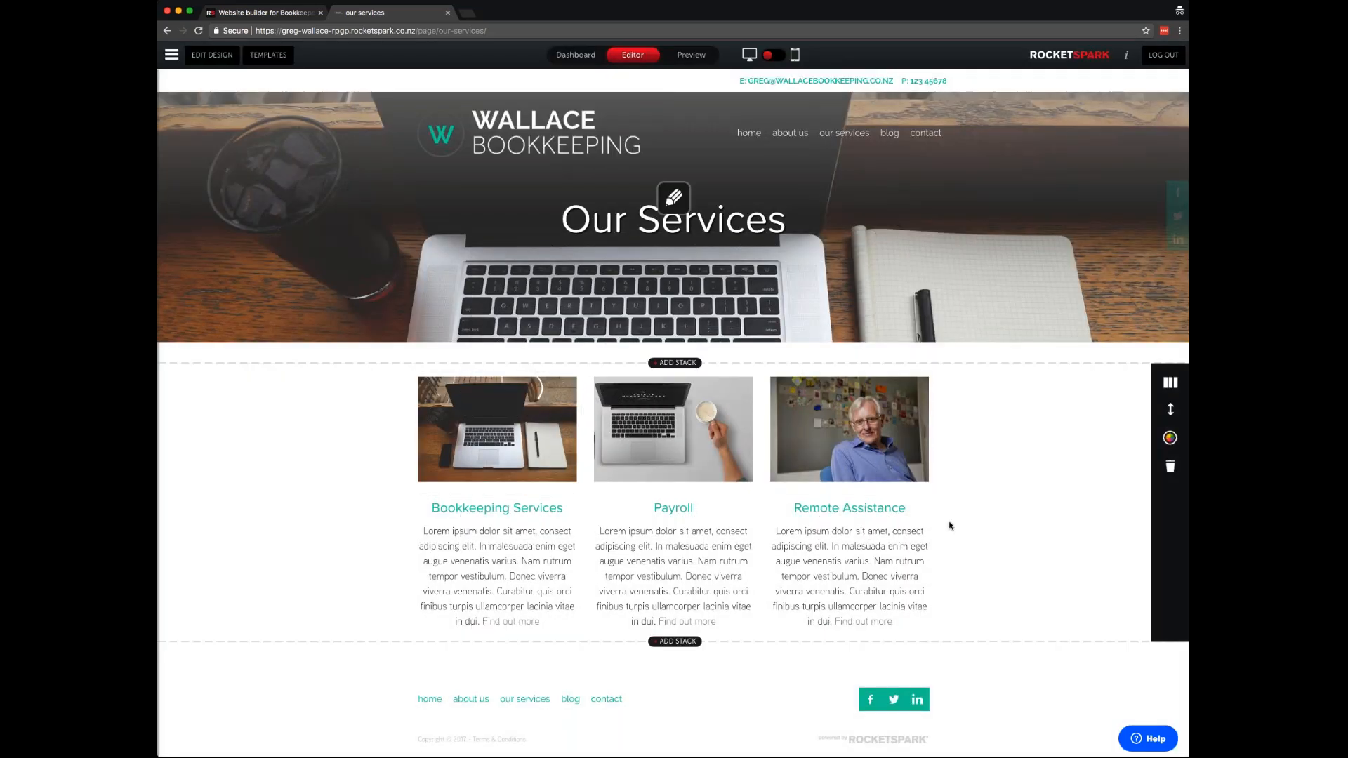
pyautogui.moveTo(674, 562)
pyautogui.moveTo(828, 549)
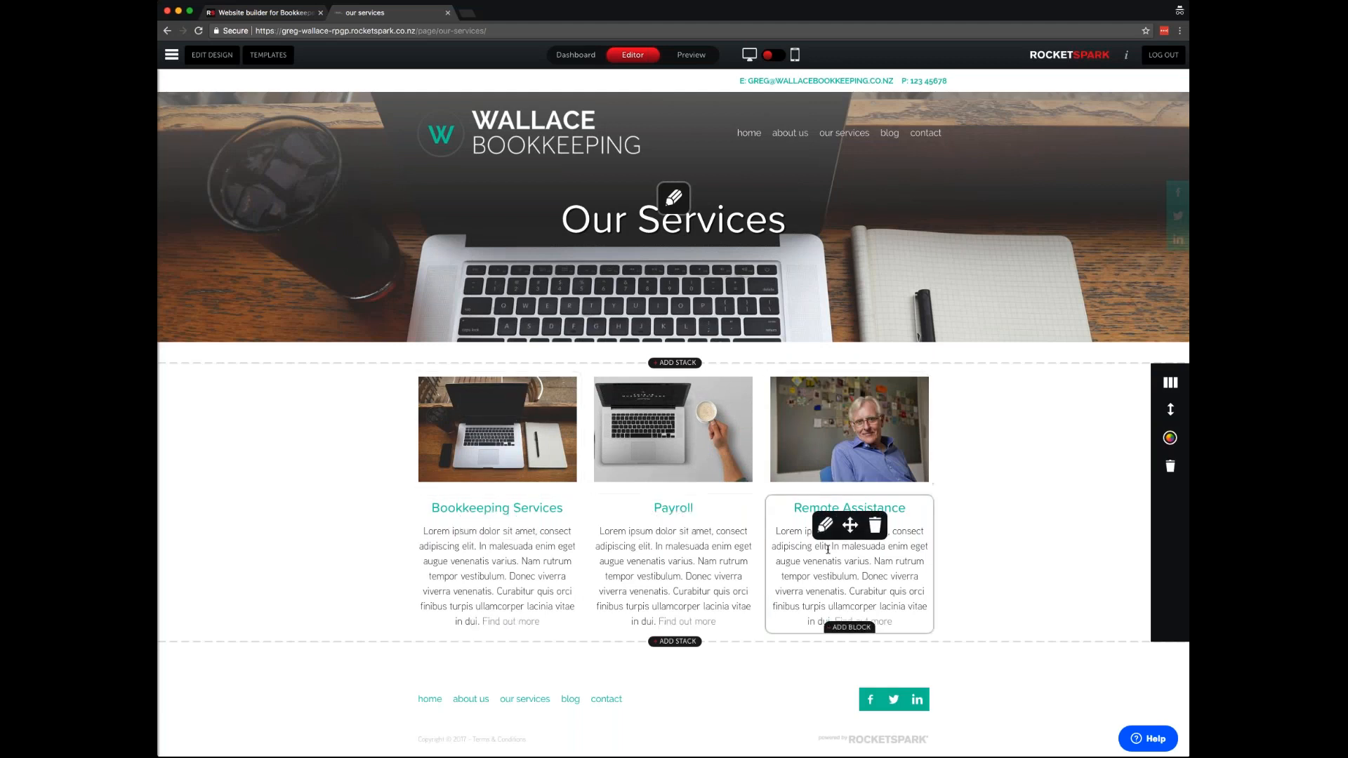
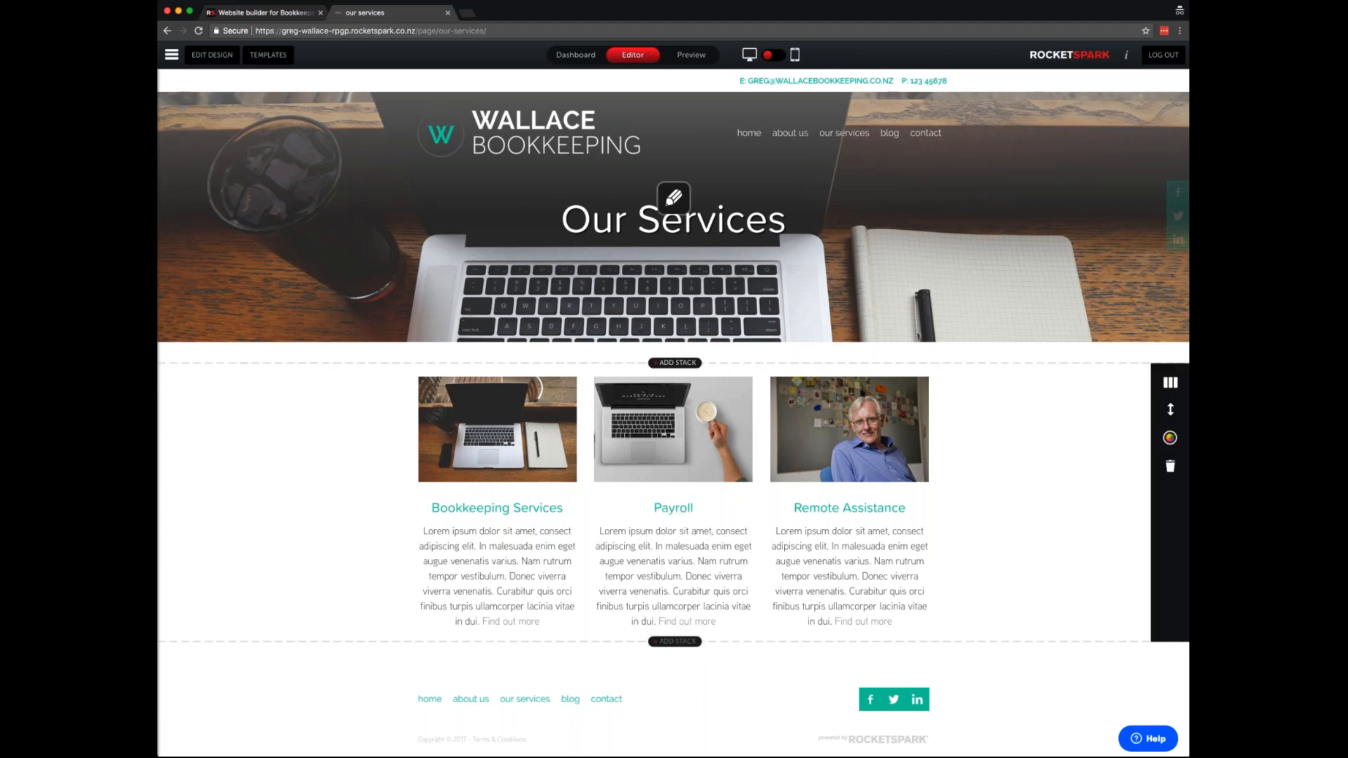
# - Add a two-column stack below the services with the IDEAS notepad picture in the left column
pyautogui.click(678, 642)
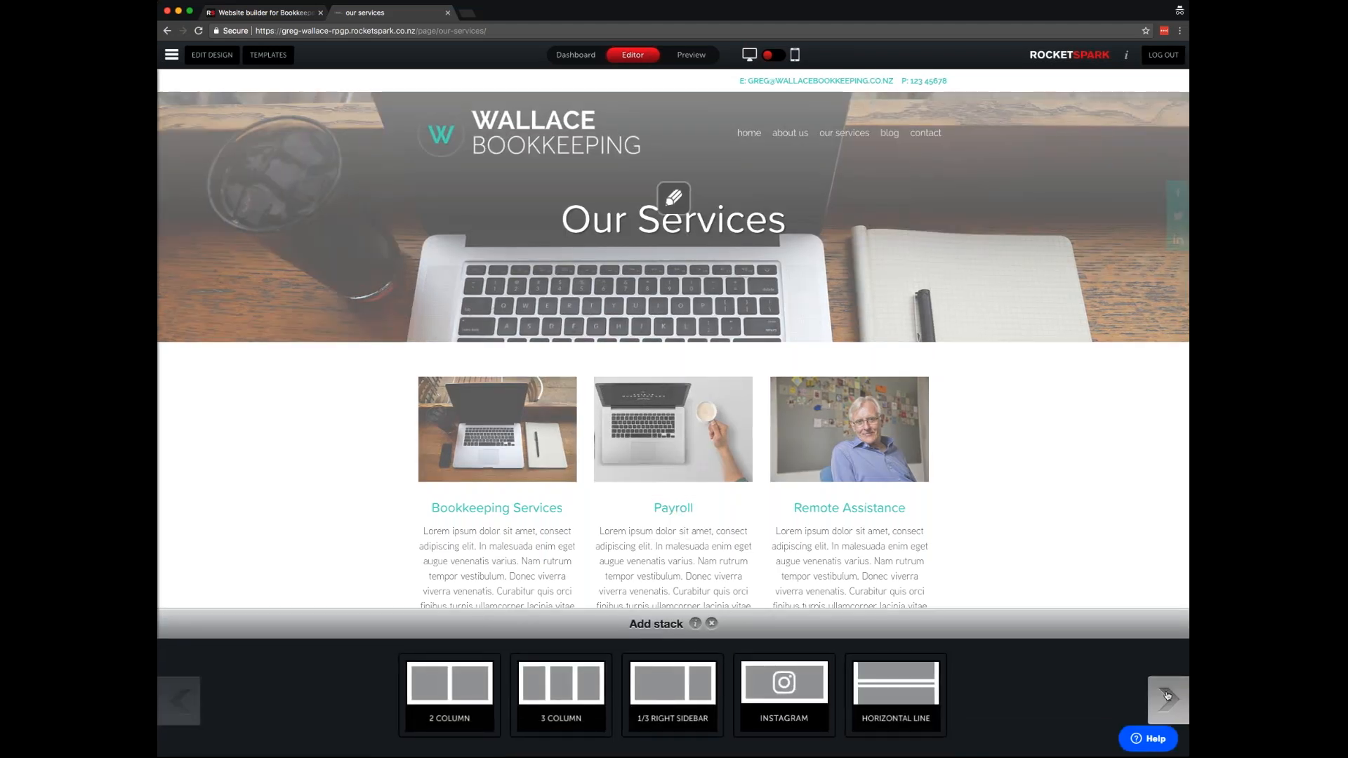
pyautogui.click(450, 692)
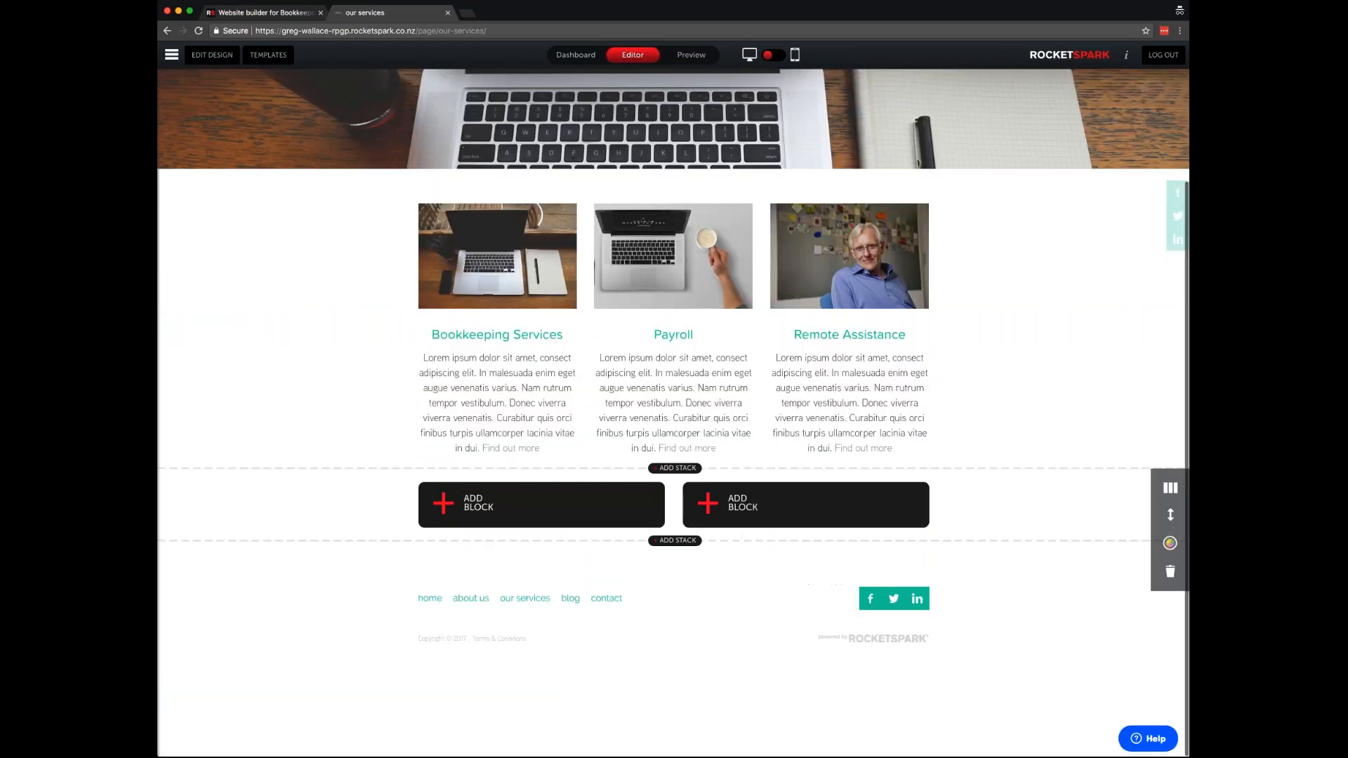
pyautogui.click(543, 503)
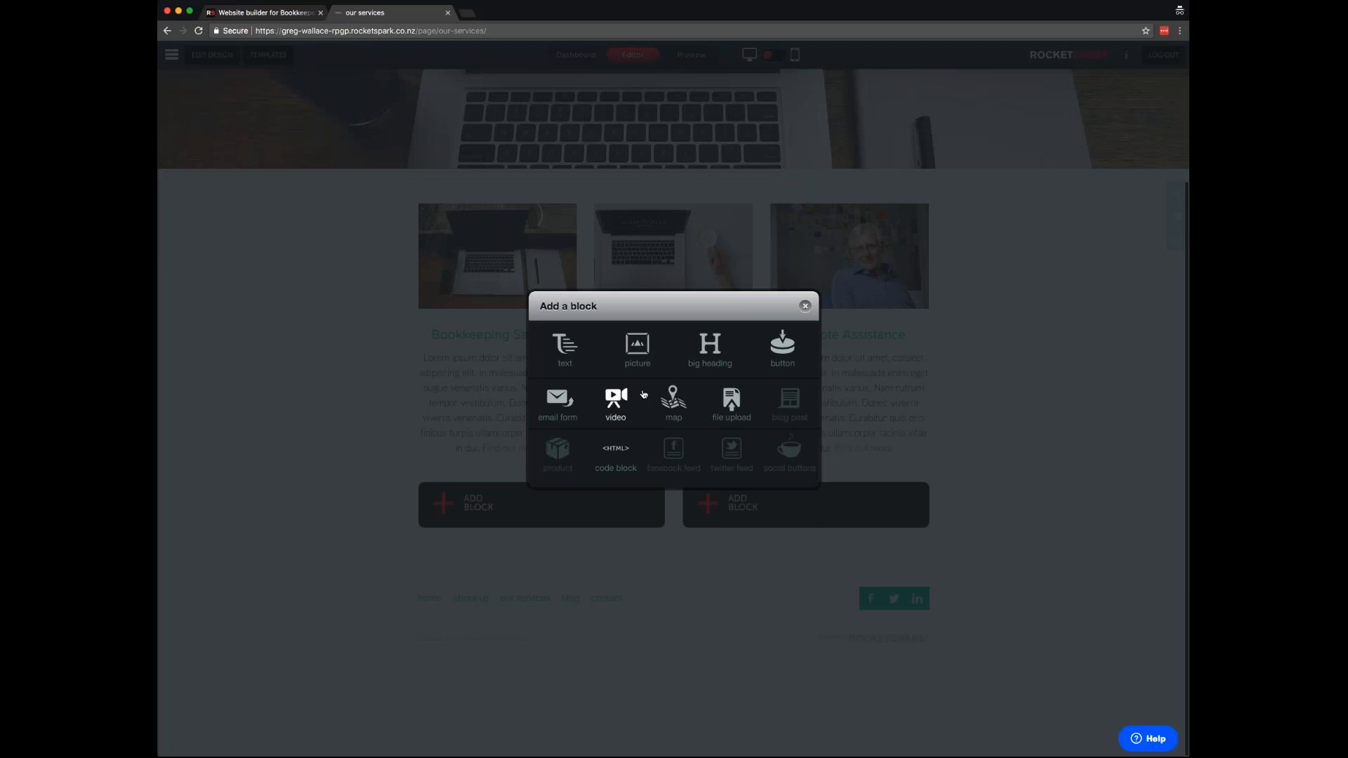
pyautogui.click(644, 341)
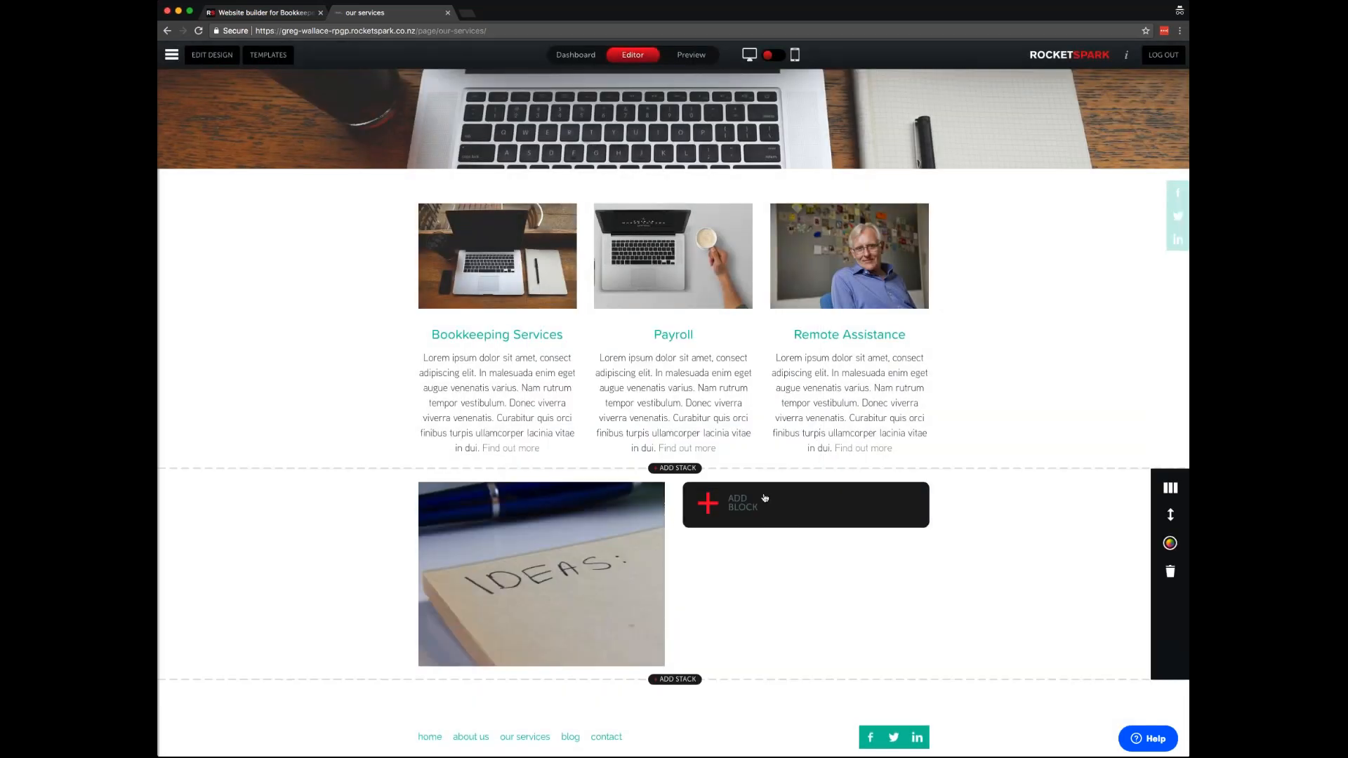
pyautogui.click(775, 517)
# - Make the right column a 'Creating Great Ideas' text block with two pasted Lorem ipsum paragraphs
pyautogui.click(566, 348)
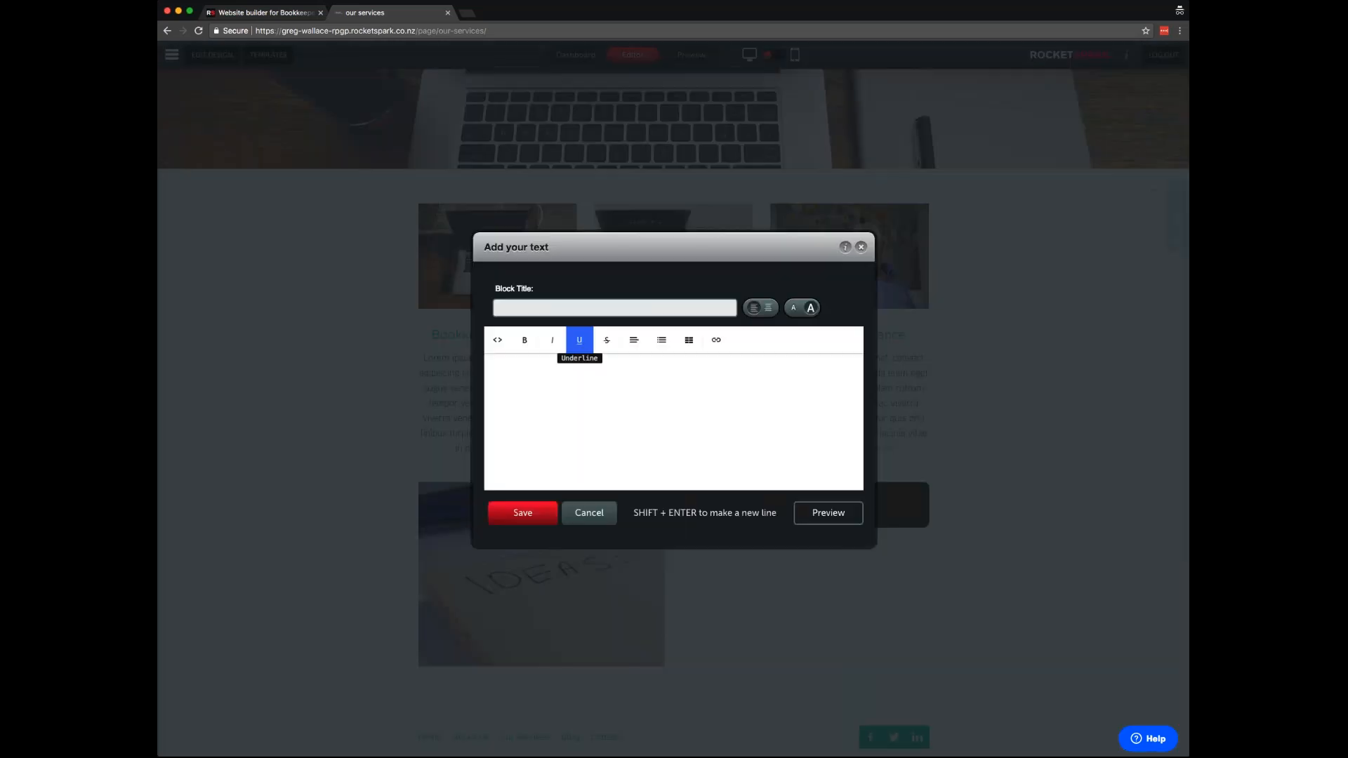
pyautogui.write('Creating Great')
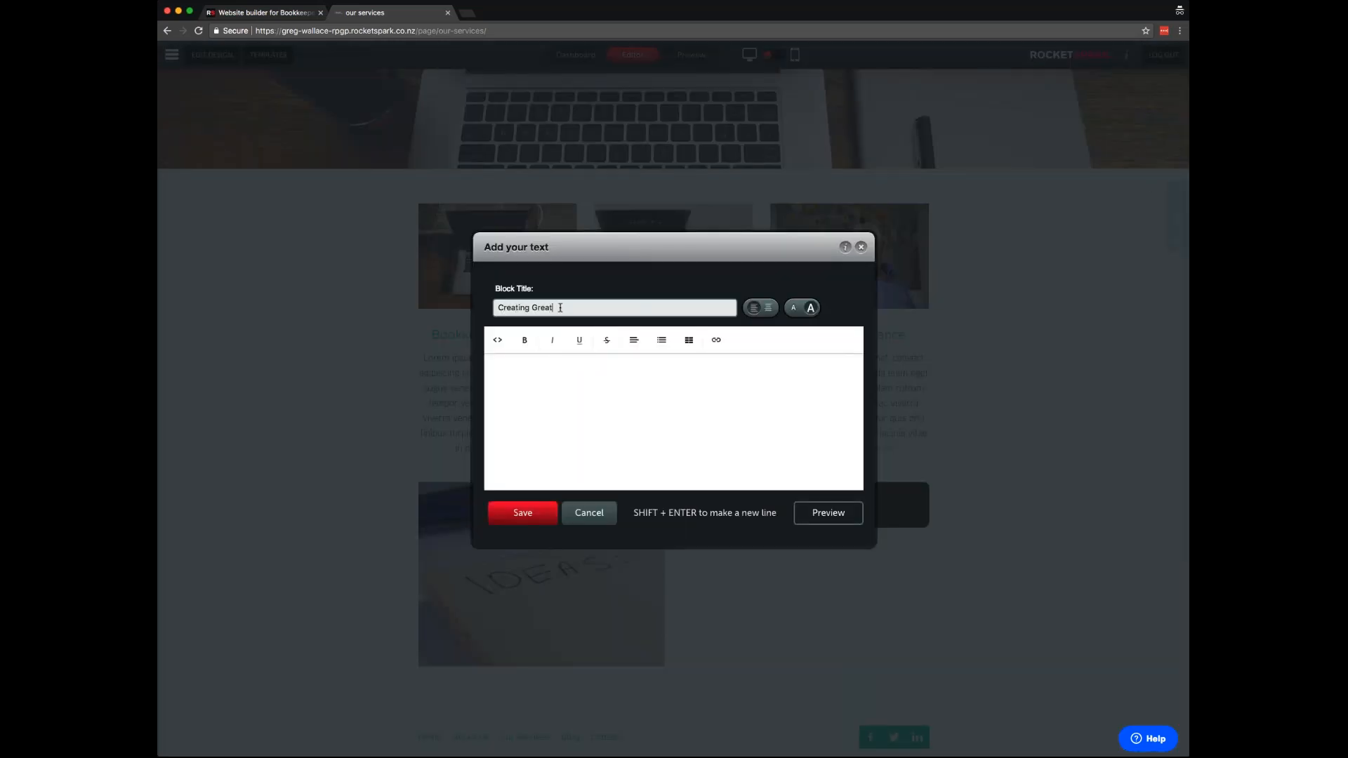
pyautogui.write(' Ideas')
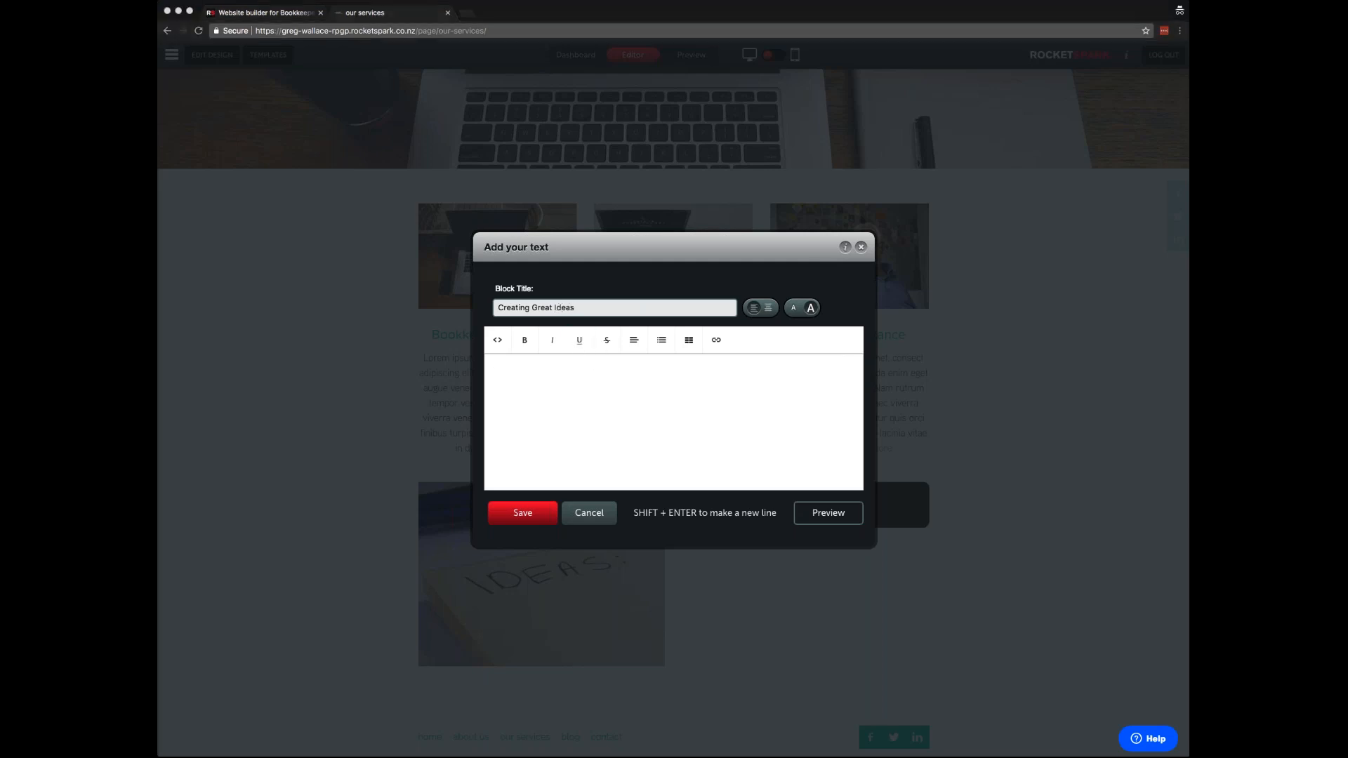
pyautogui.click(729, 378)
pyautogui.write('Lorem ipsum dolor sit amet, consect adipiscing elit. In malesuada enim eget augue venenatis varius. Nam rutrum tempor vestibulum. Donec viverra viverra venenatis. Curabitur quis orci finibus turpis ullamcorper lacinia vitae in dui.')
pyautogui.press('Return')
pyautogui.write('Lorem ipsum dolor sit amet, consect adipiscing elit. In malesuada enim eget augue venenatis varius. Nam rutrum tempor vestibulum. Donec viverra viverra venenatis. Curabitur quis orci finibus turpis ullamcorper lacinia vitae in dui.')
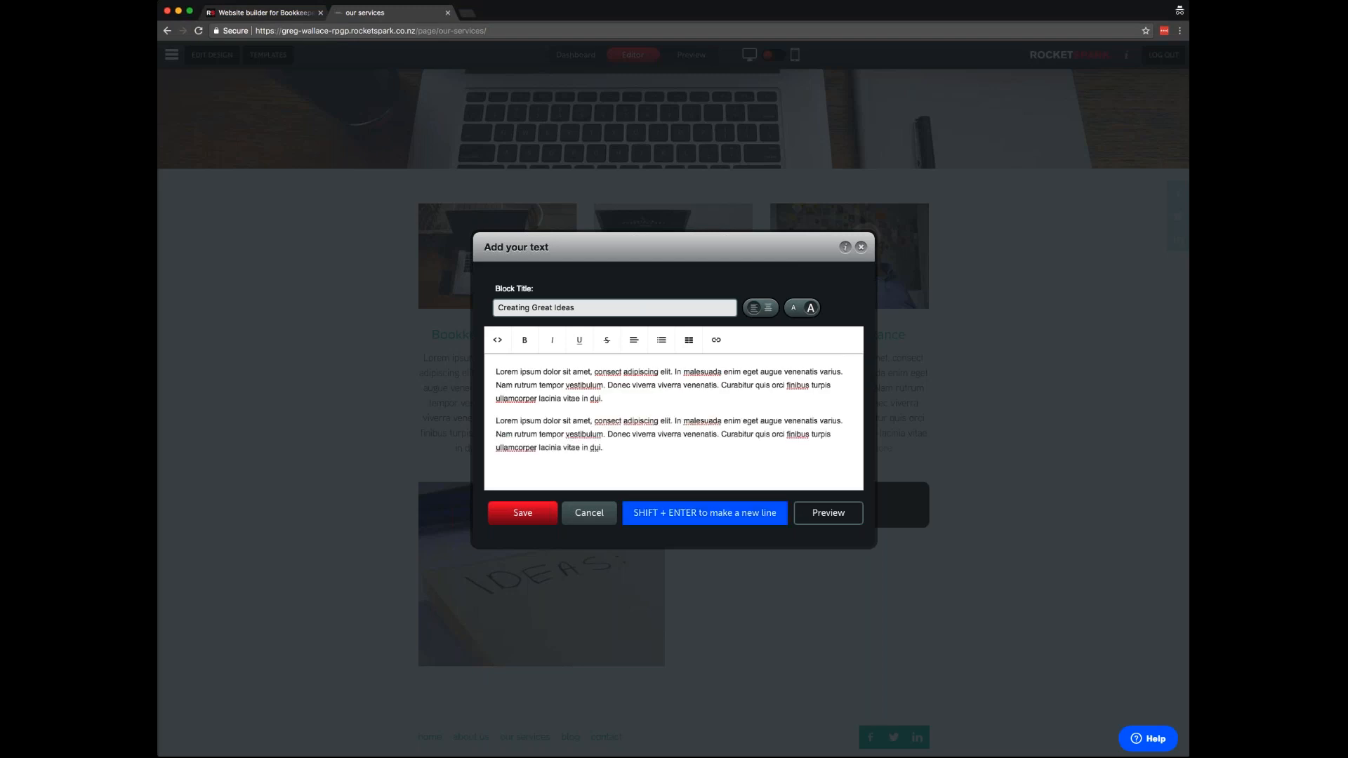
pyautogui.click(523, 513)
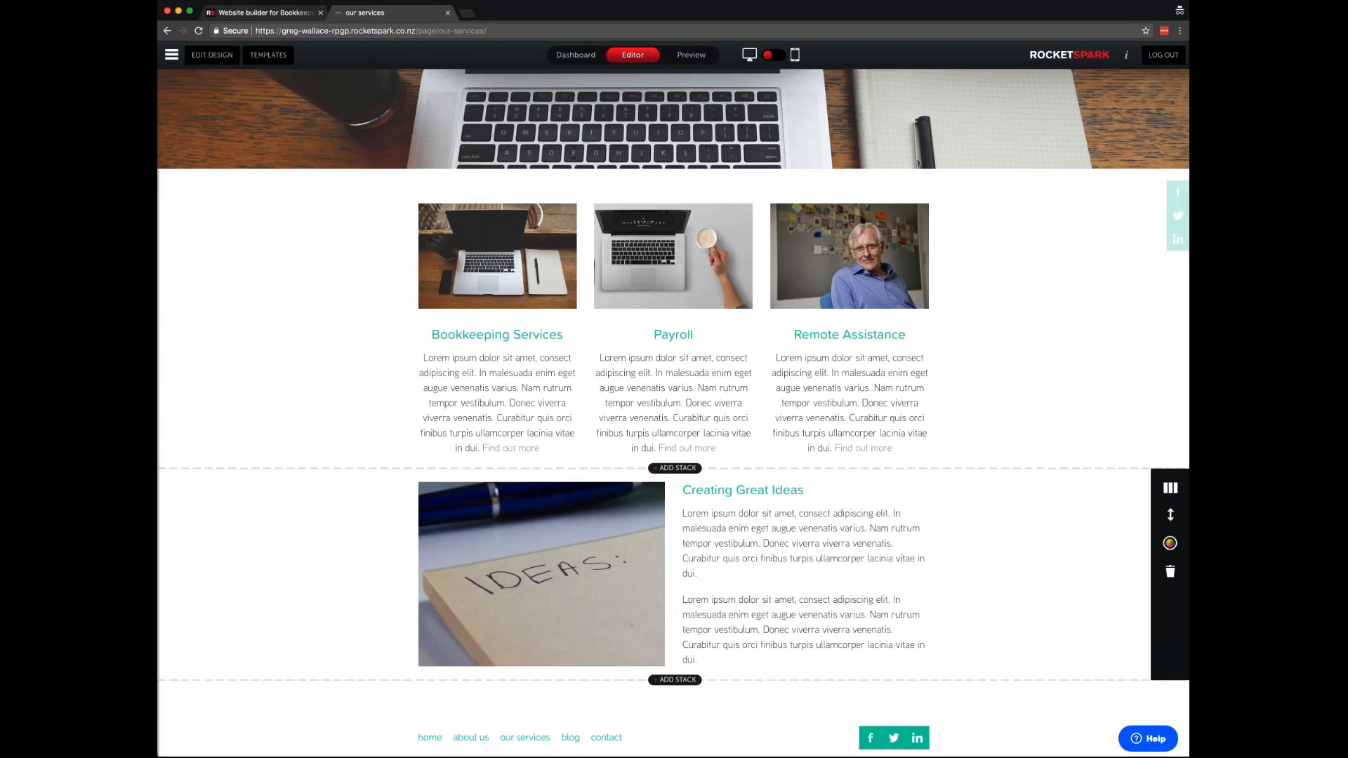
pyautogui.moveTo(620, 570)
# - Set the Creating Great Ideas stack's background colour to teal
pyautogui.click(1171, 545)
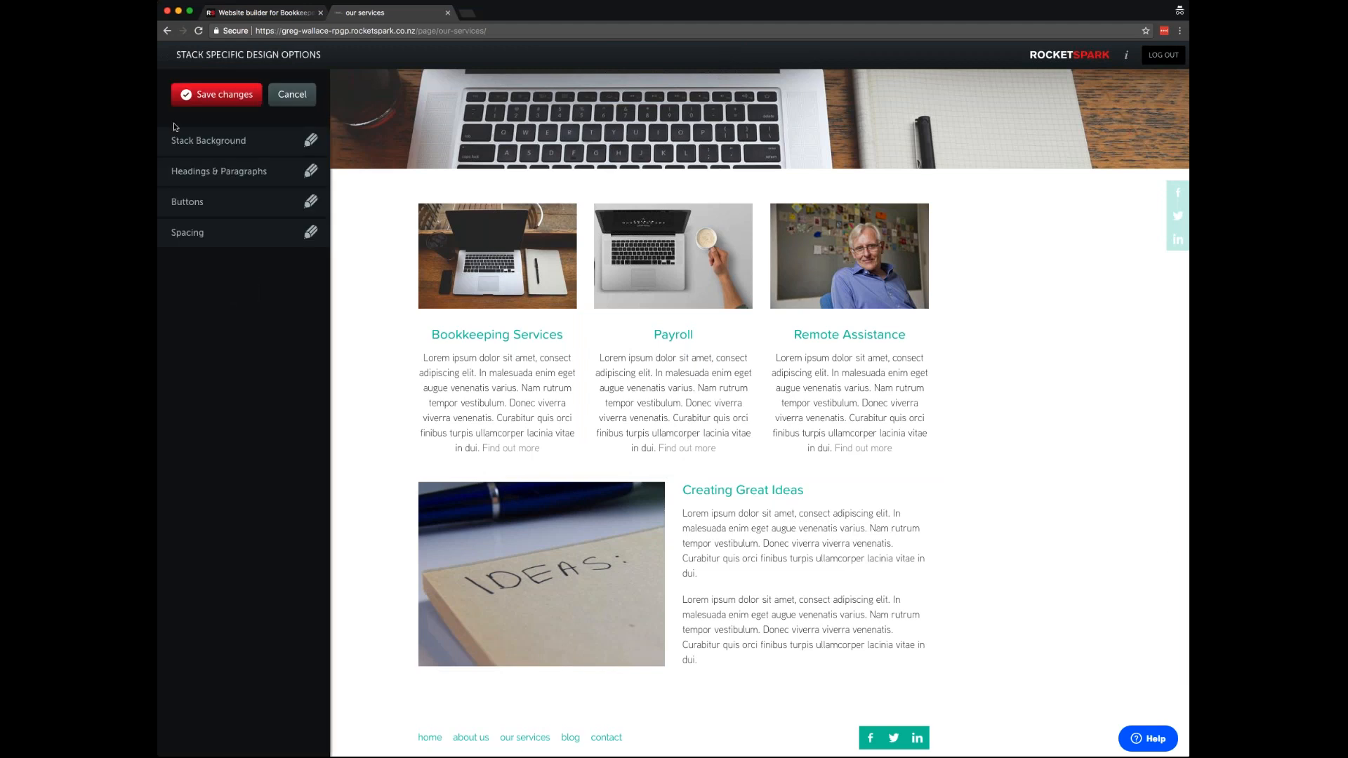
pyautogui.click(251, 146)
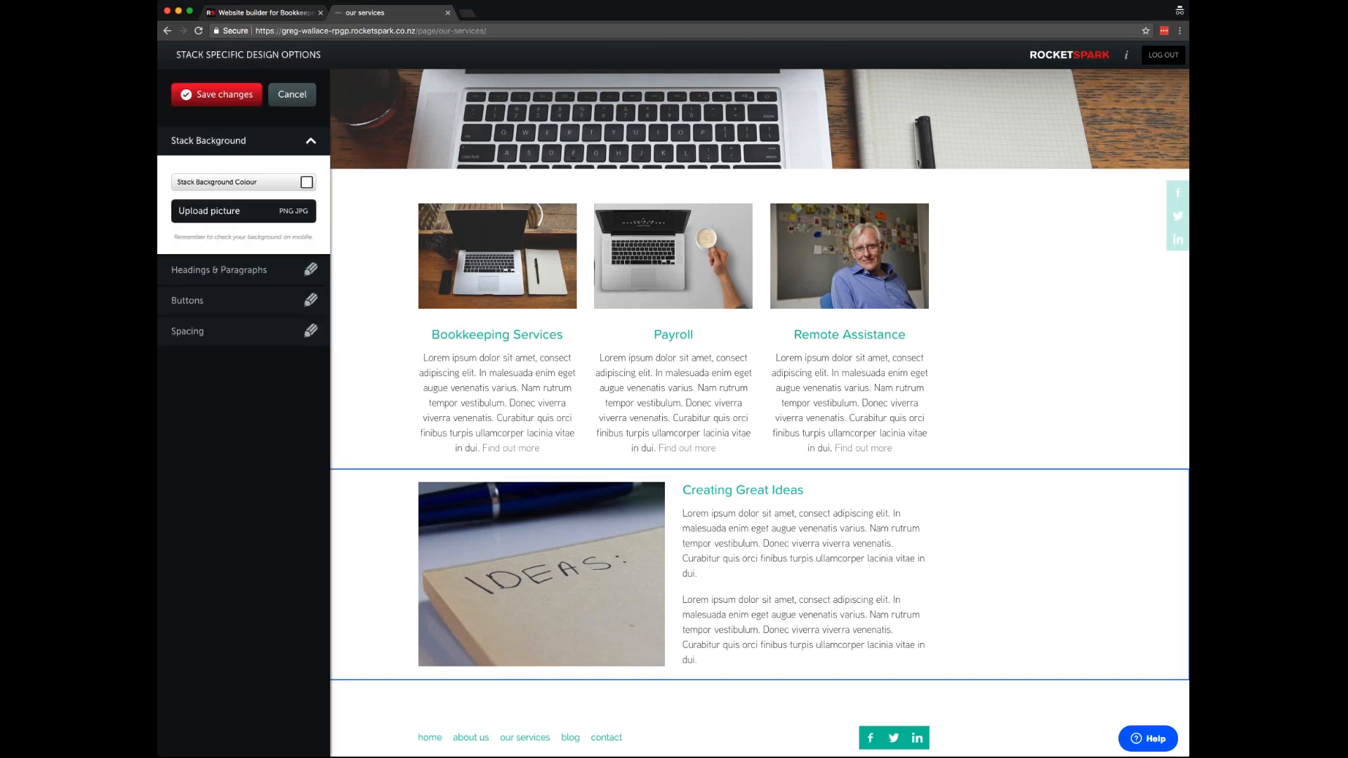
pyautogui.click(260, 184)
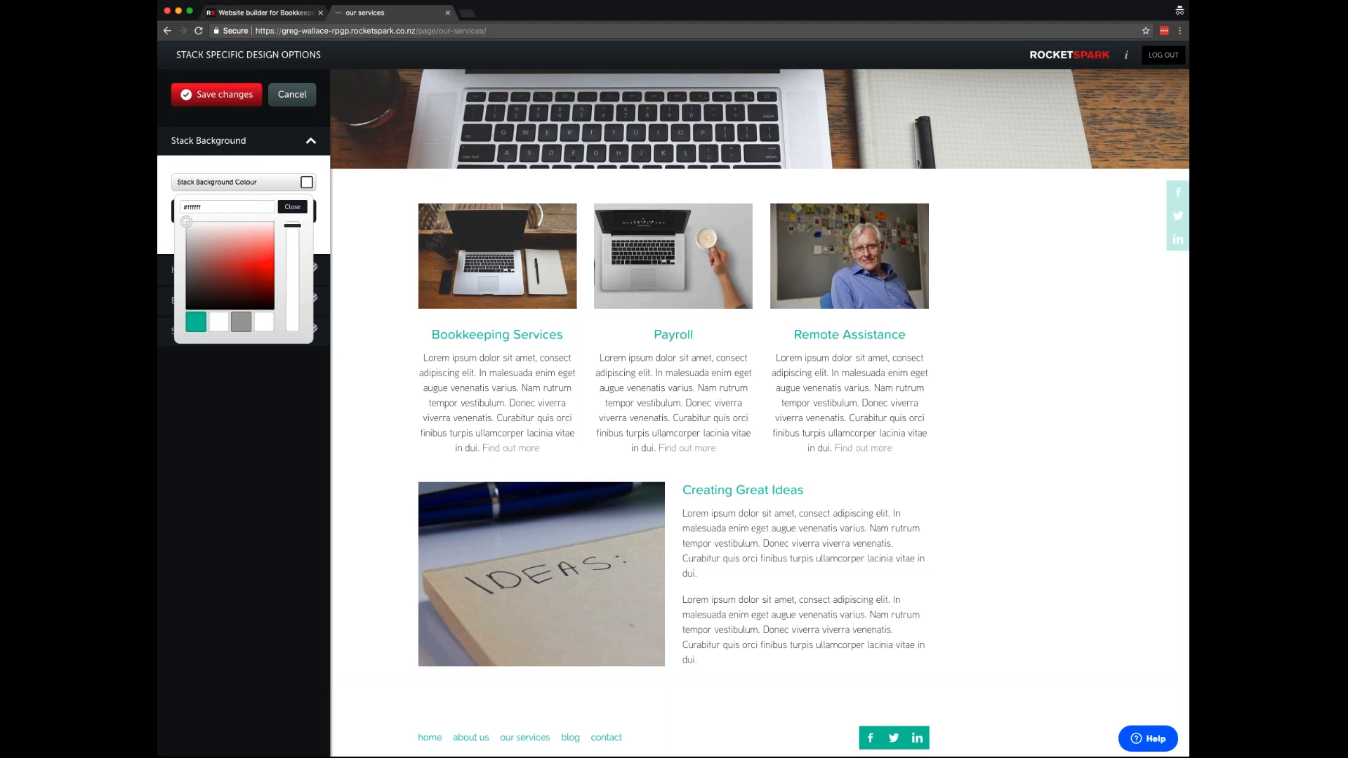
pyautogui.click(195, 323)
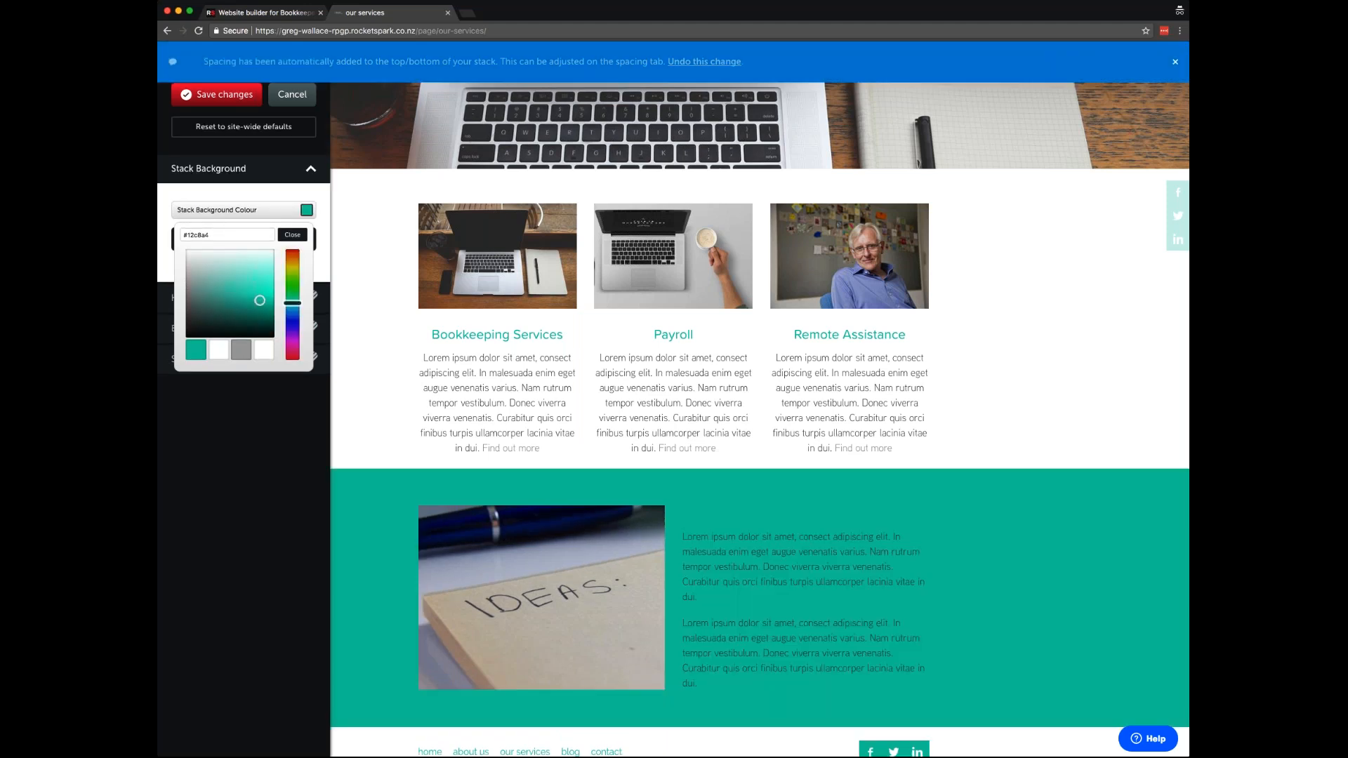
pyautogui.click(292, 234)
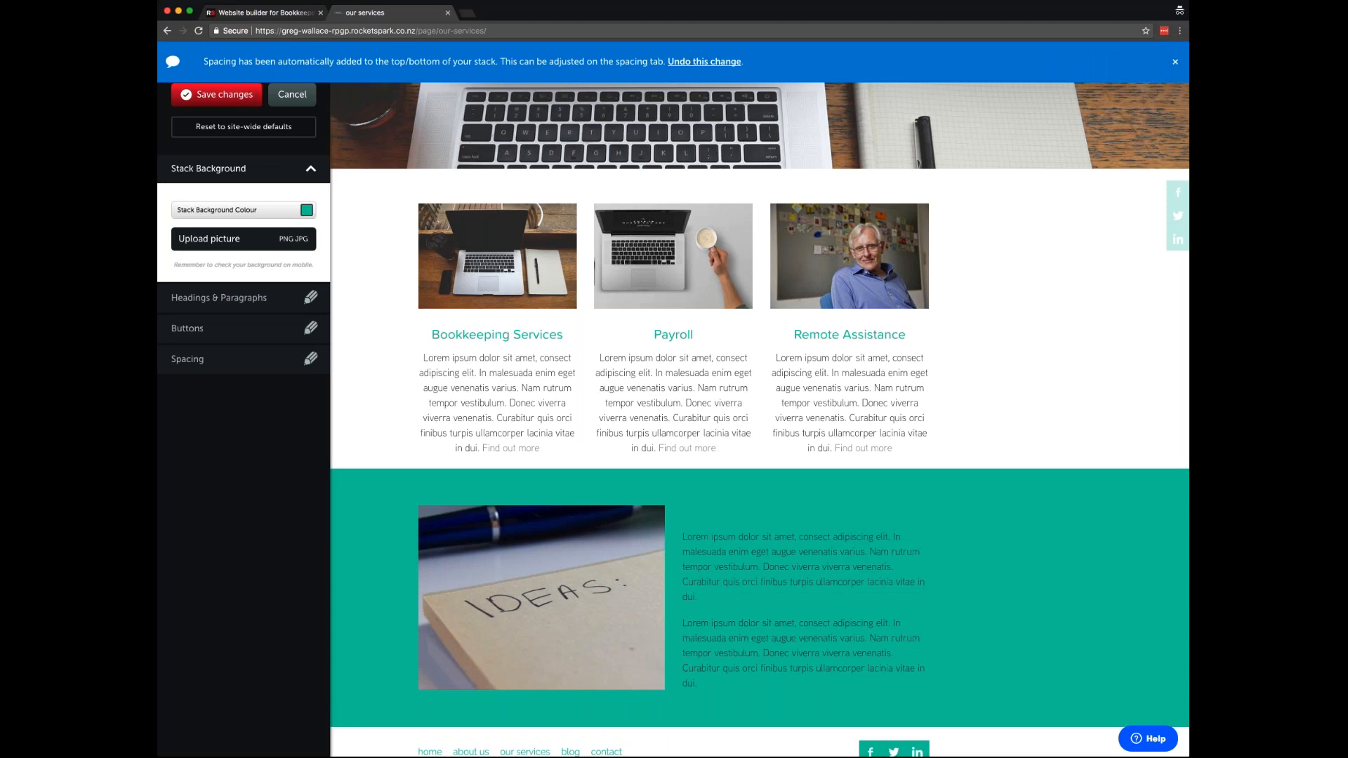
# - Change the Big, Medium and Small Heading colours to white
pyautogui.click(219, 298)
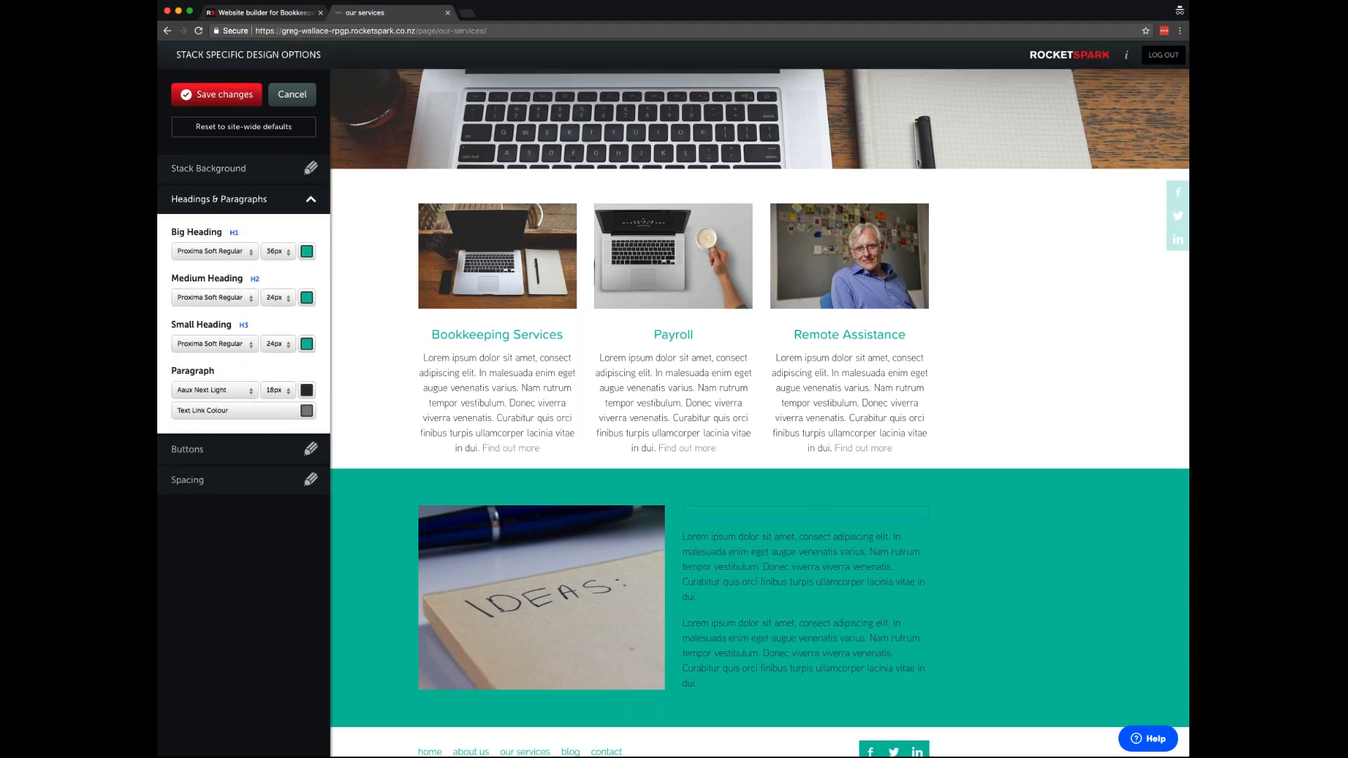
pyautogui.click(307, 298)
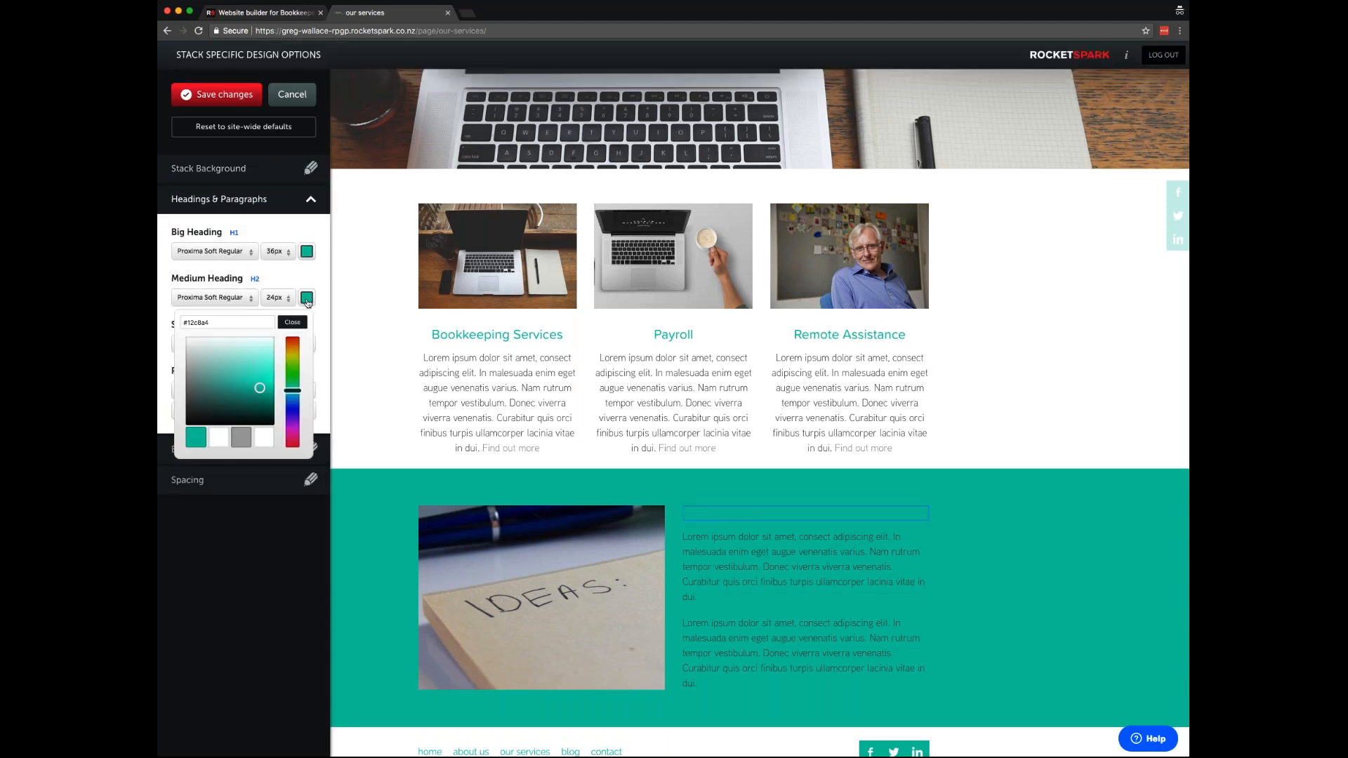
pyautogui.click(263, 439)
pyautogui.click(292, 323)
pyautogui.click(307, 253)
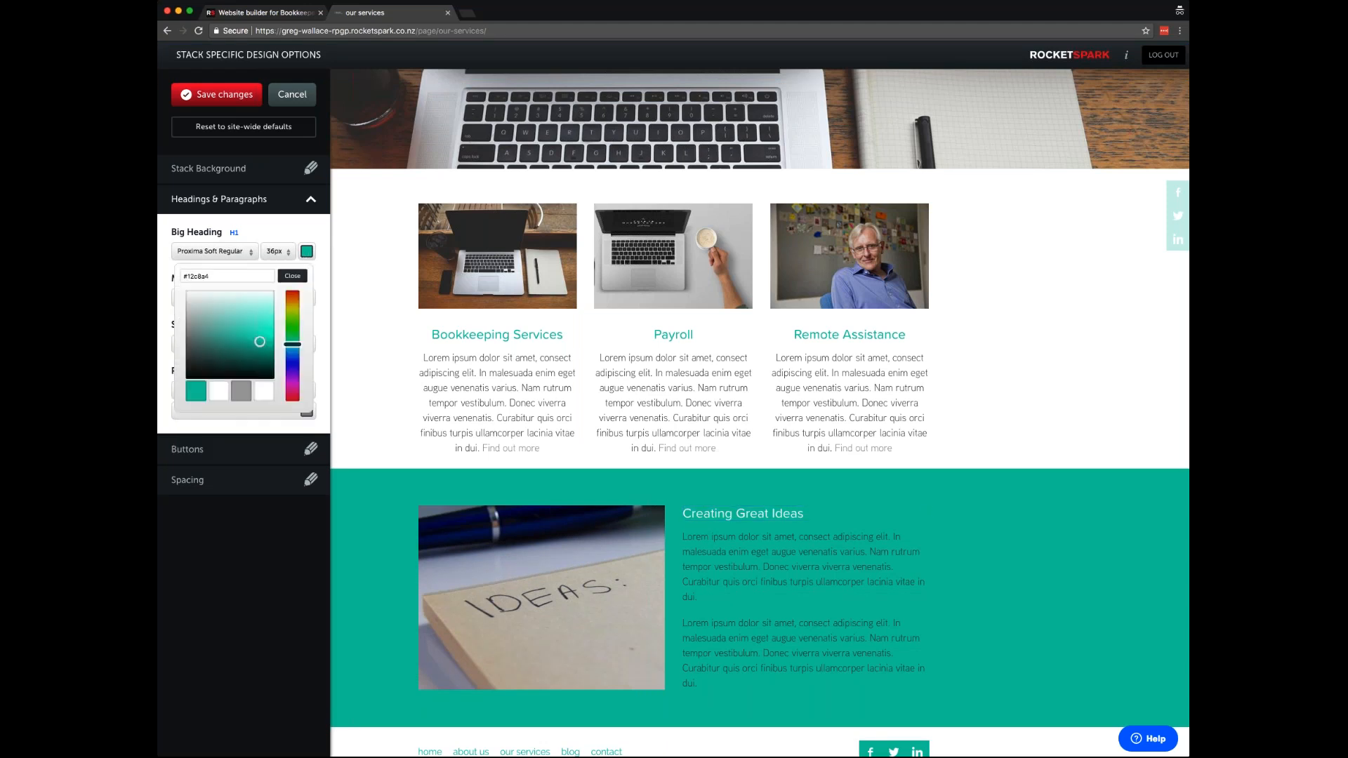
pyautogui.click(264, 392)
pyautogui.click(292, 276)
pyautogui.click(307, 345)
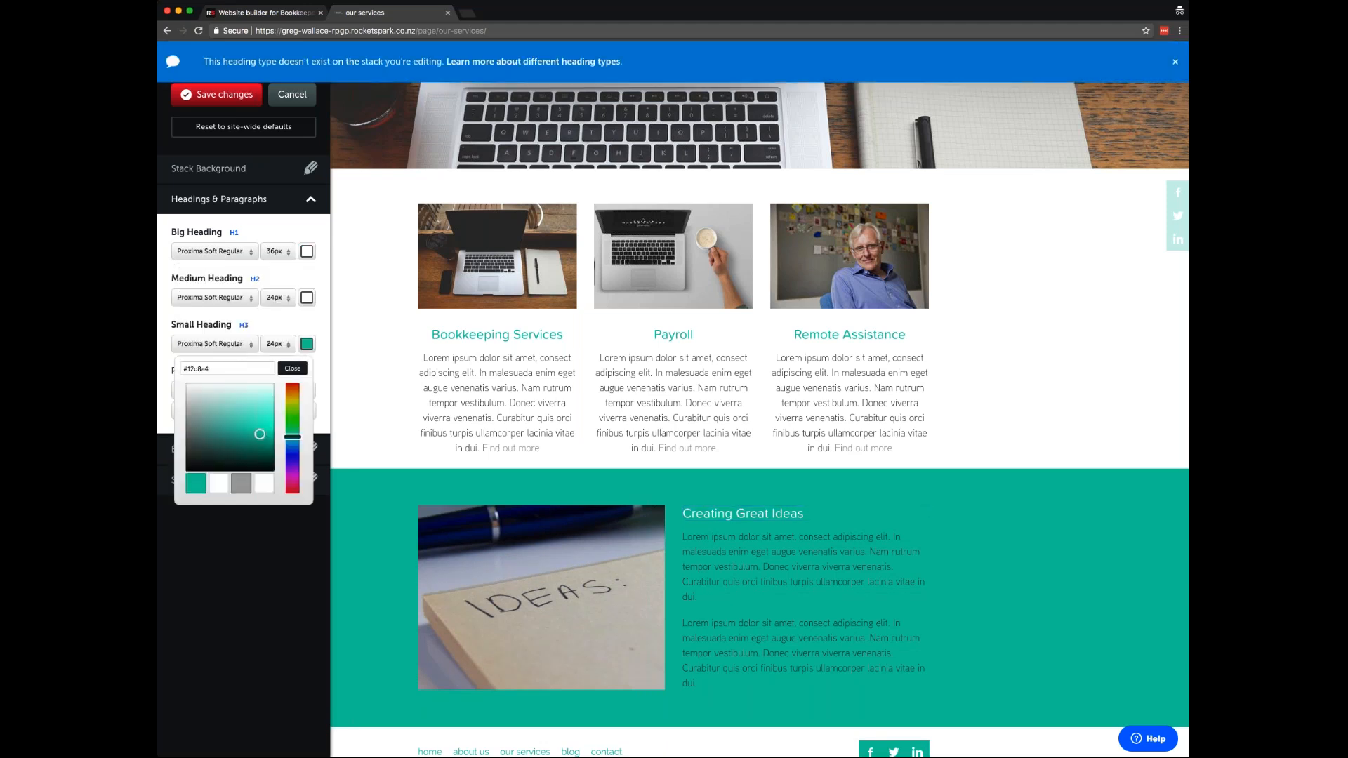
pyautogui.click(264, 484)
pyautogui.click(292, 369)
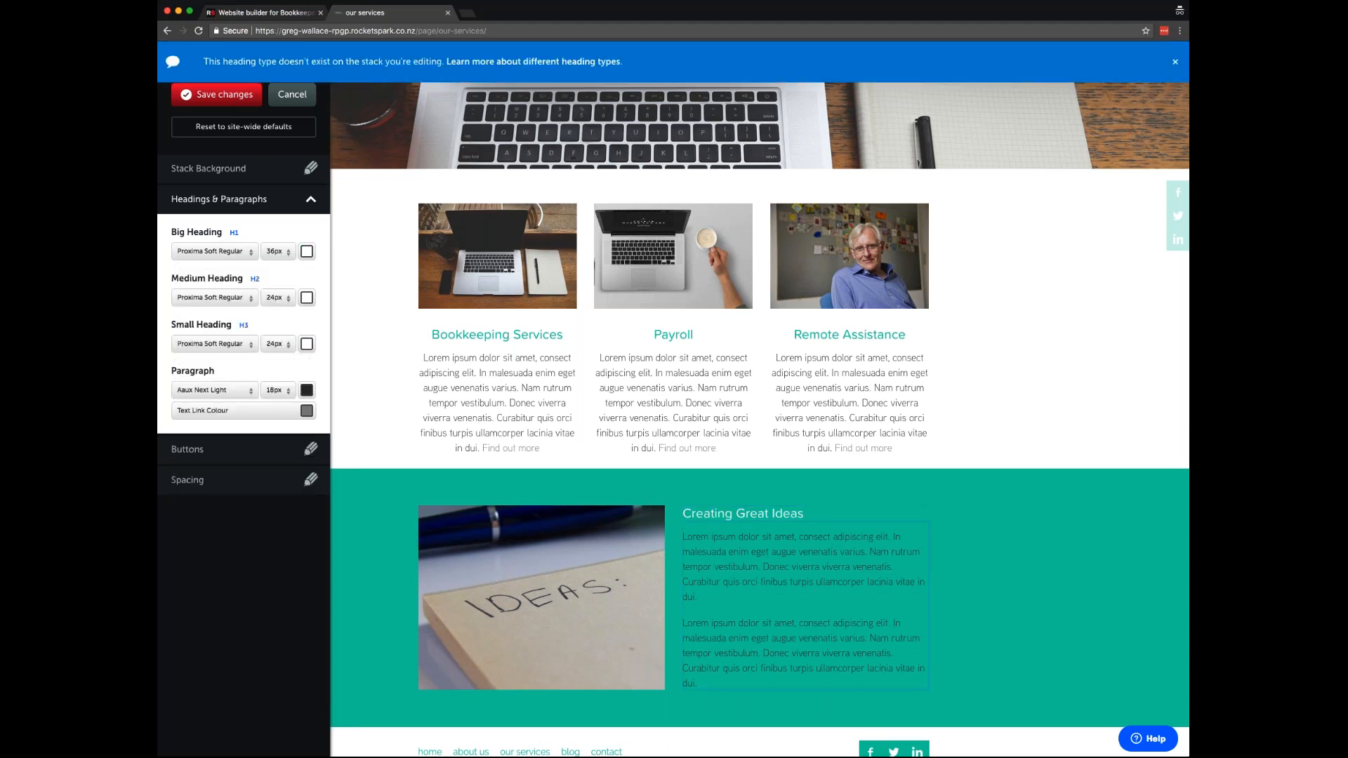
pyautogui.click(225, 450)
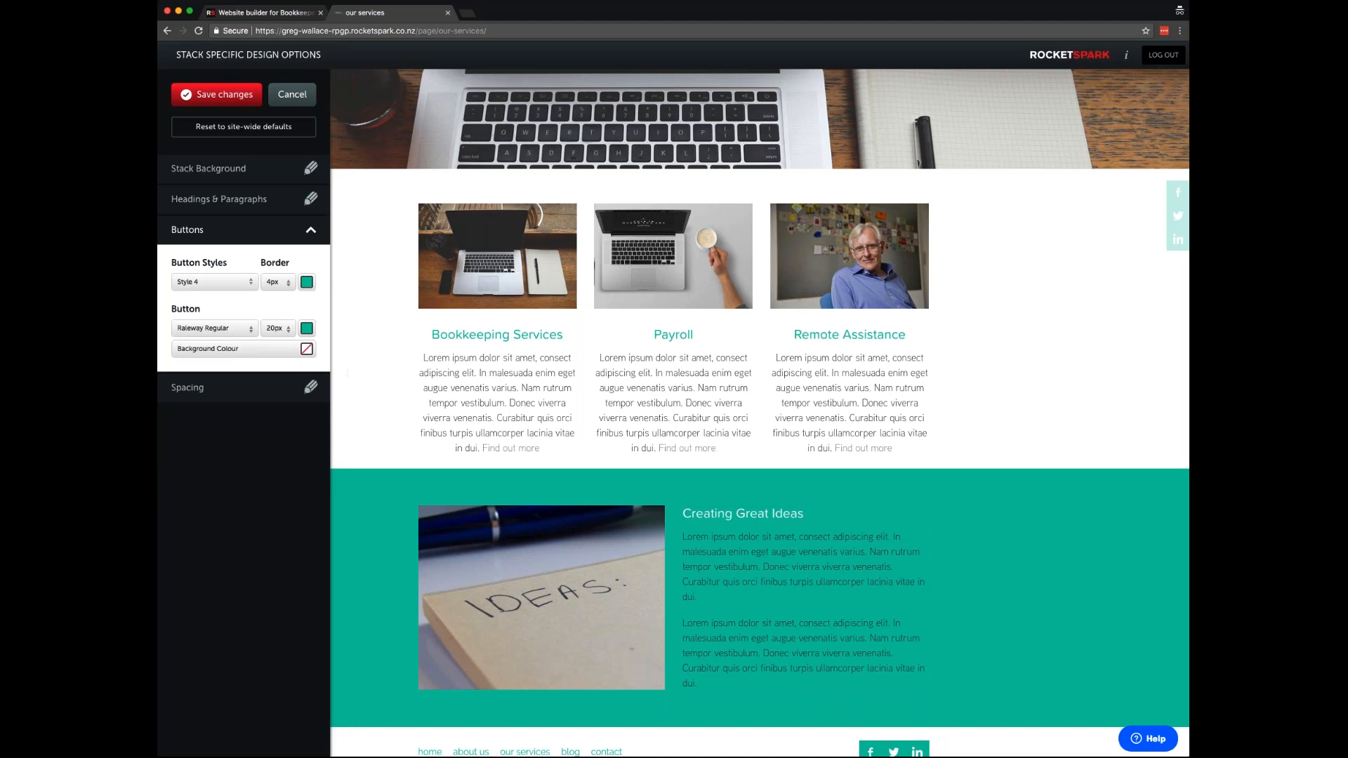
# - Increase the stack's top and bottom spacing and use the IDEAS photo as its background
pyautogui.click(246, 388)
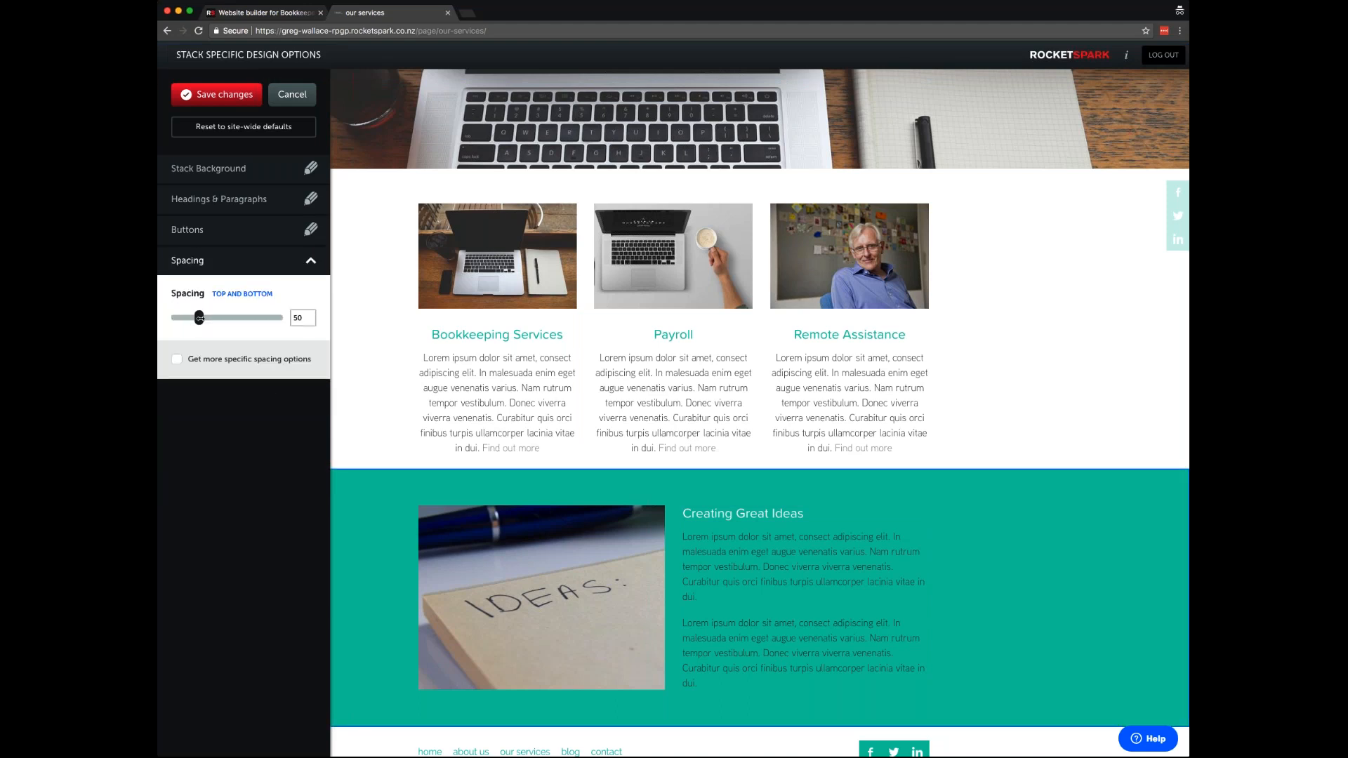
pyautogui.moveTo(200, 318)
pyautogui.mouseDown()
pyautogui.moveTo(227, 317)
pyautogui.moveTo(209, 317)
pyautogui.mouseUp()
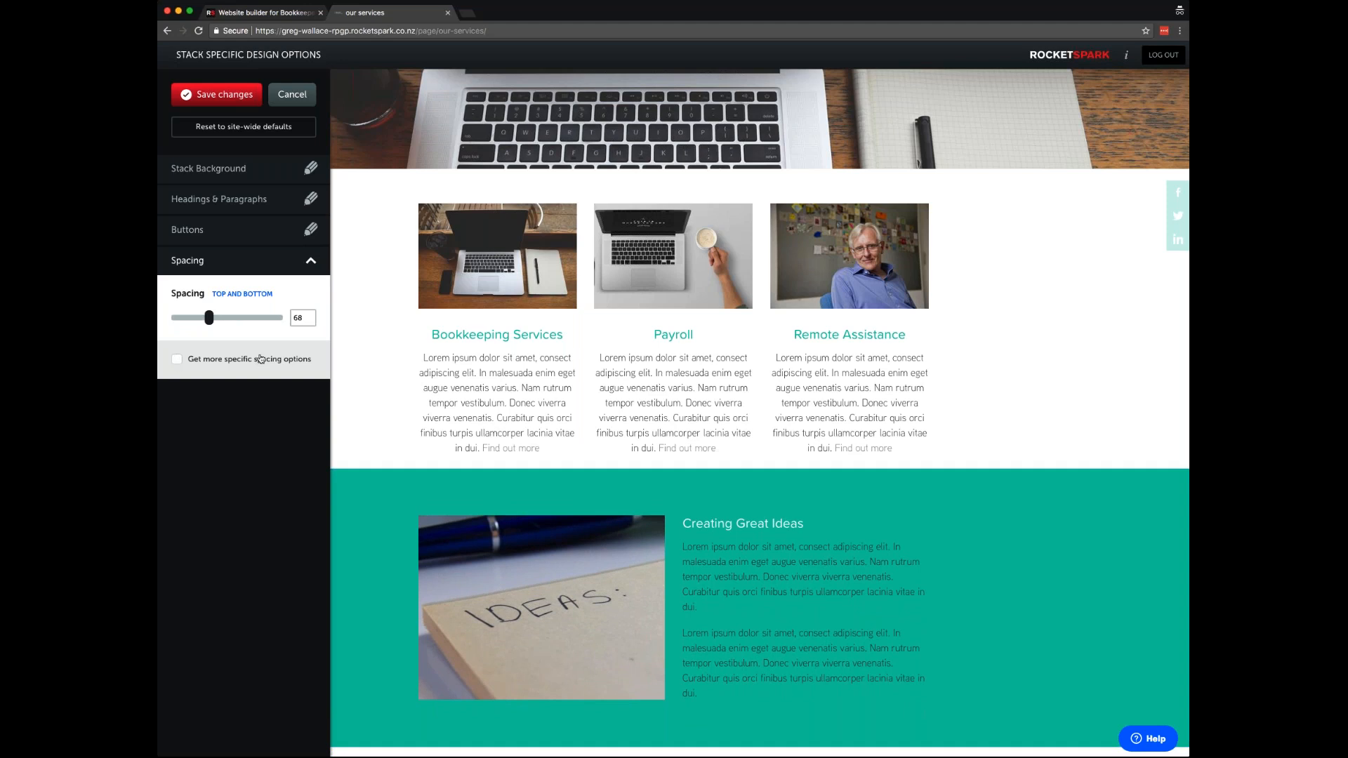
pyautogui.click(226, 172)
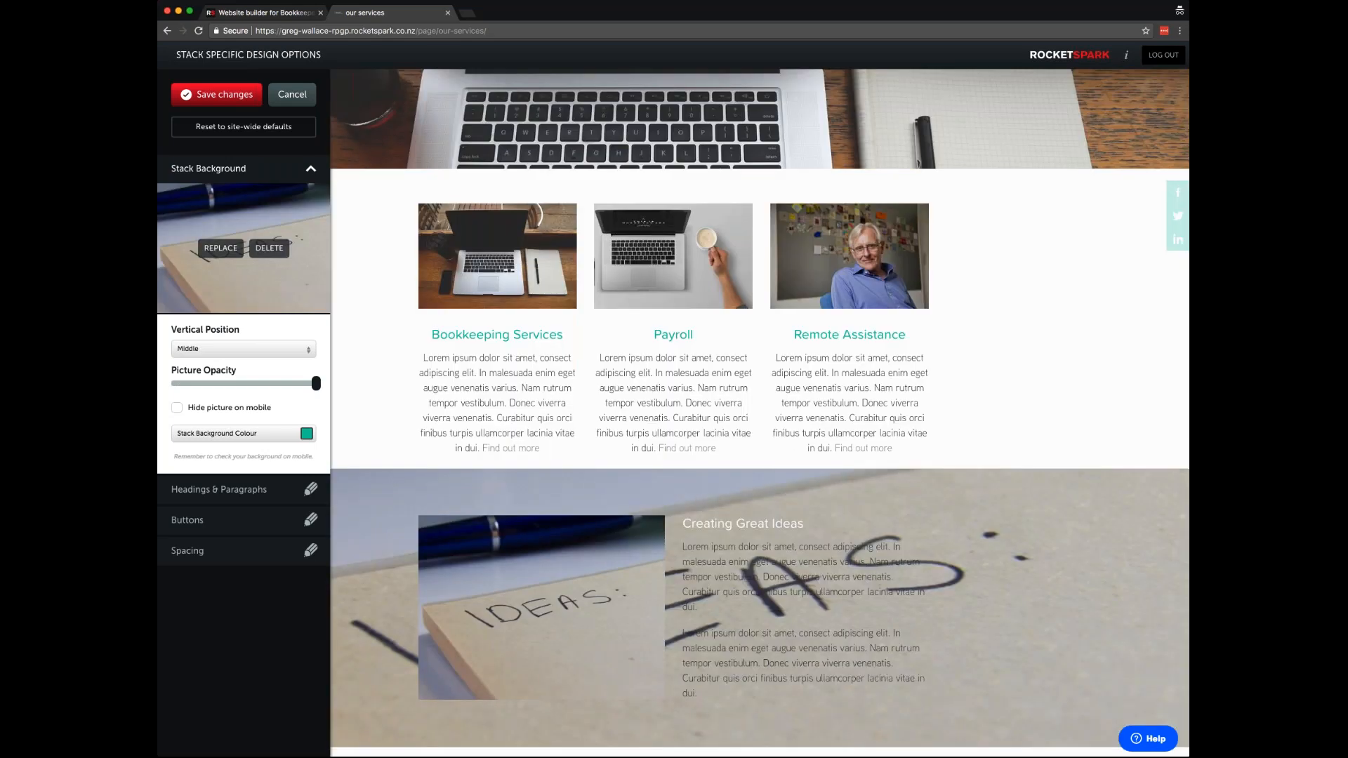
# - Set the stack background colour to white and lower the background picture's opacity
pyautogui.click(295, 434)
pyautogui.click(307, 435)
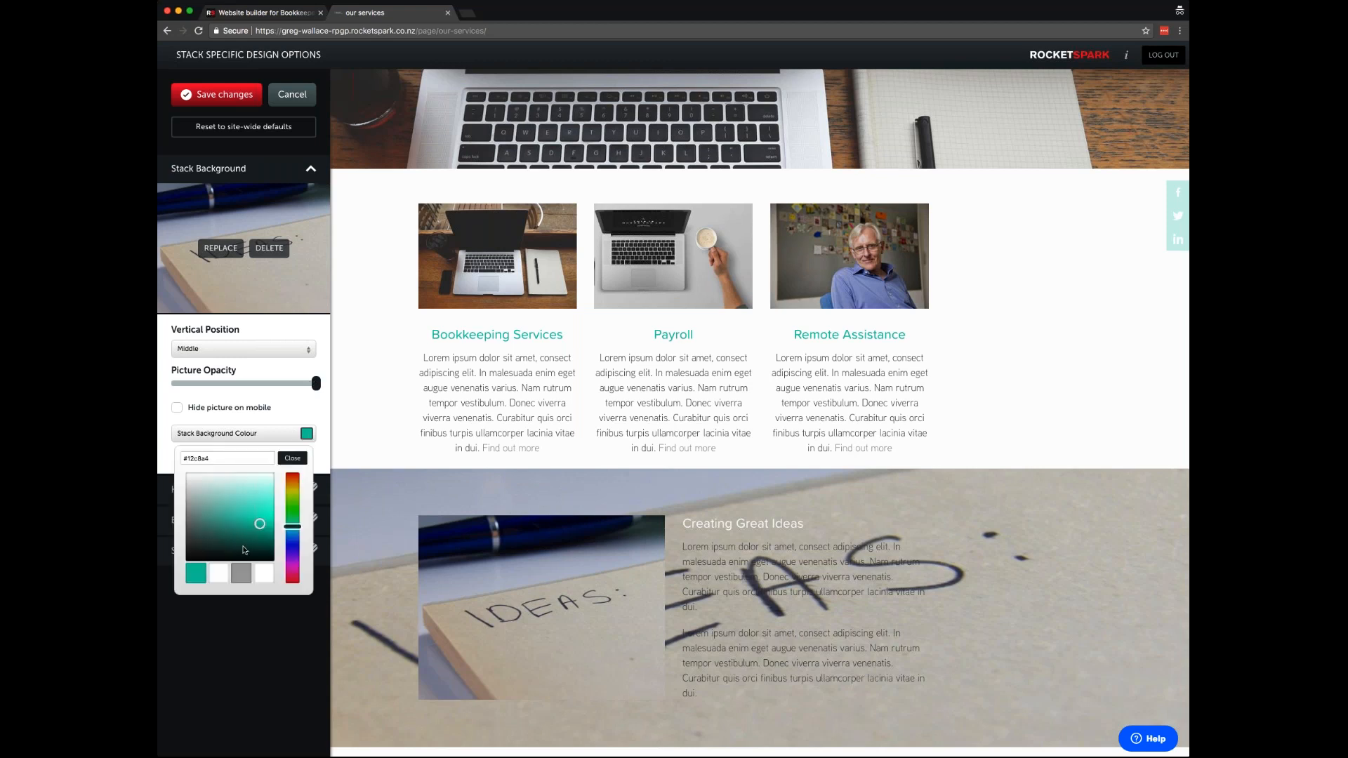
pyautogui.click(260, 575)
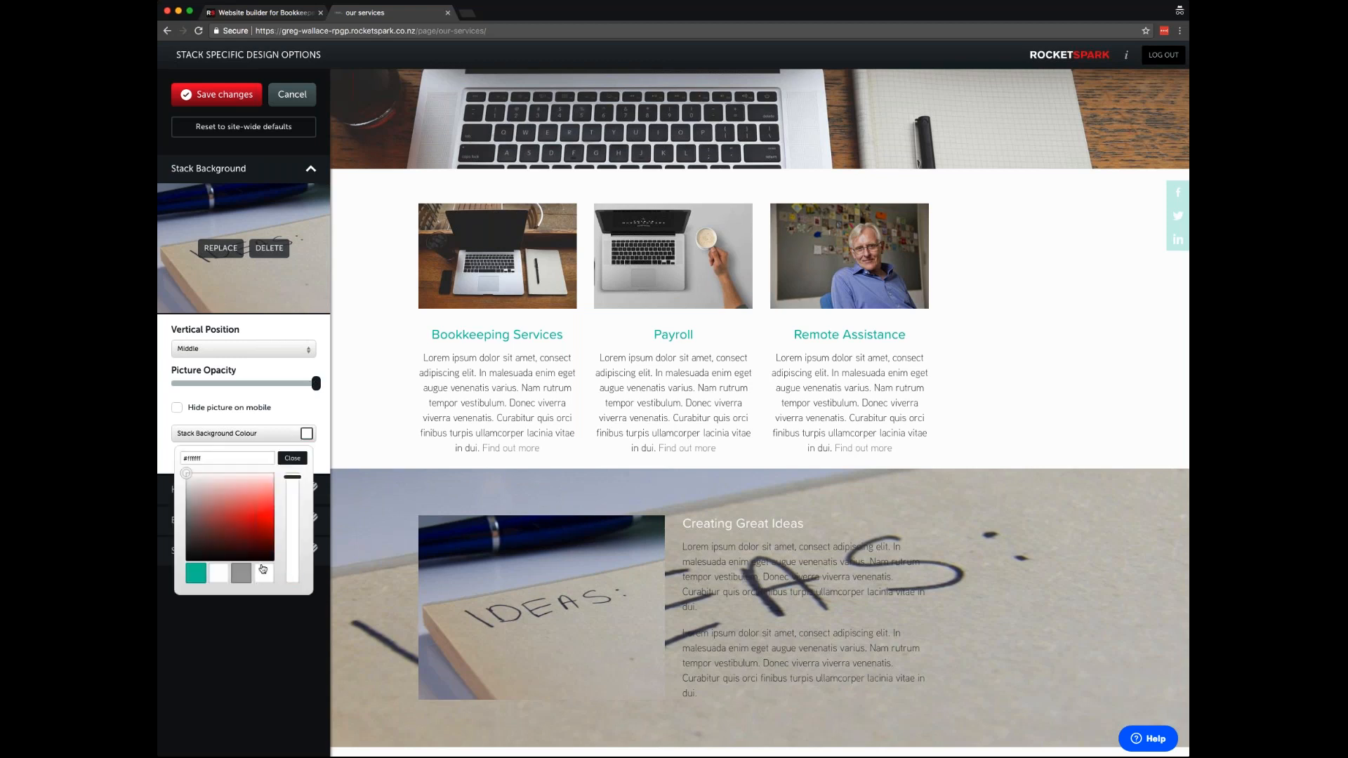
pyautogui.click(295, 458)
pyautogui.moveTo(316, 384); pyautogui.dragTo(226, 384)
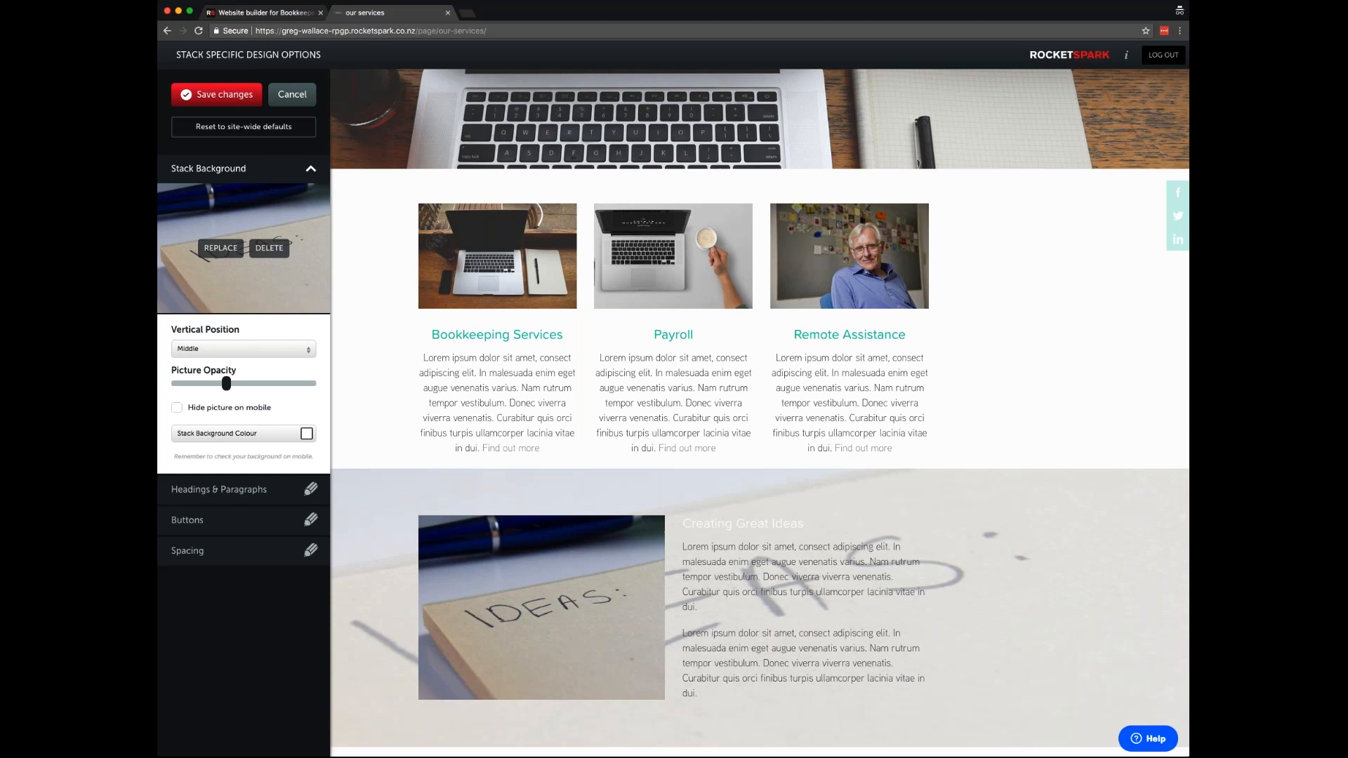
# - Switch the Big, Medium and Small Heading colours to teal and save the stack design
pyautogui.click(261, 491)
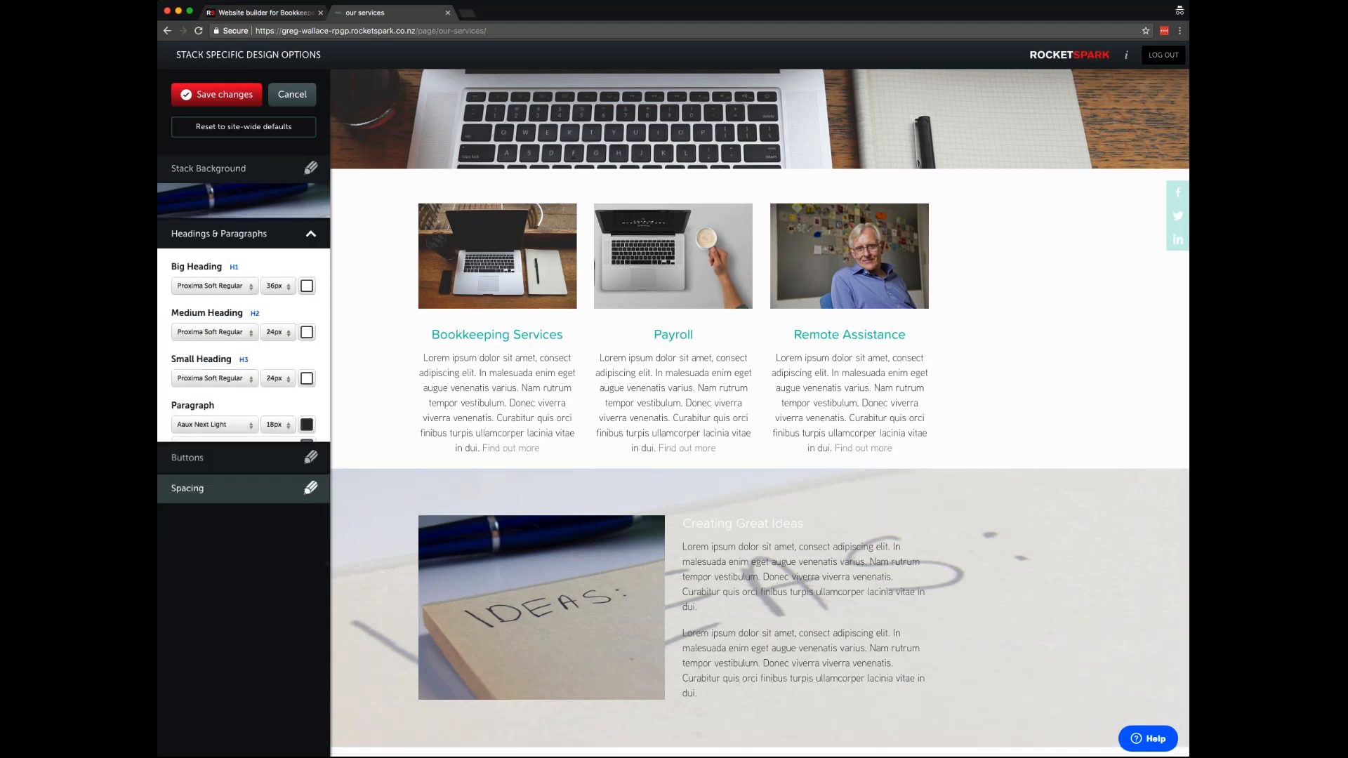
pyautogui.click(307, 298)
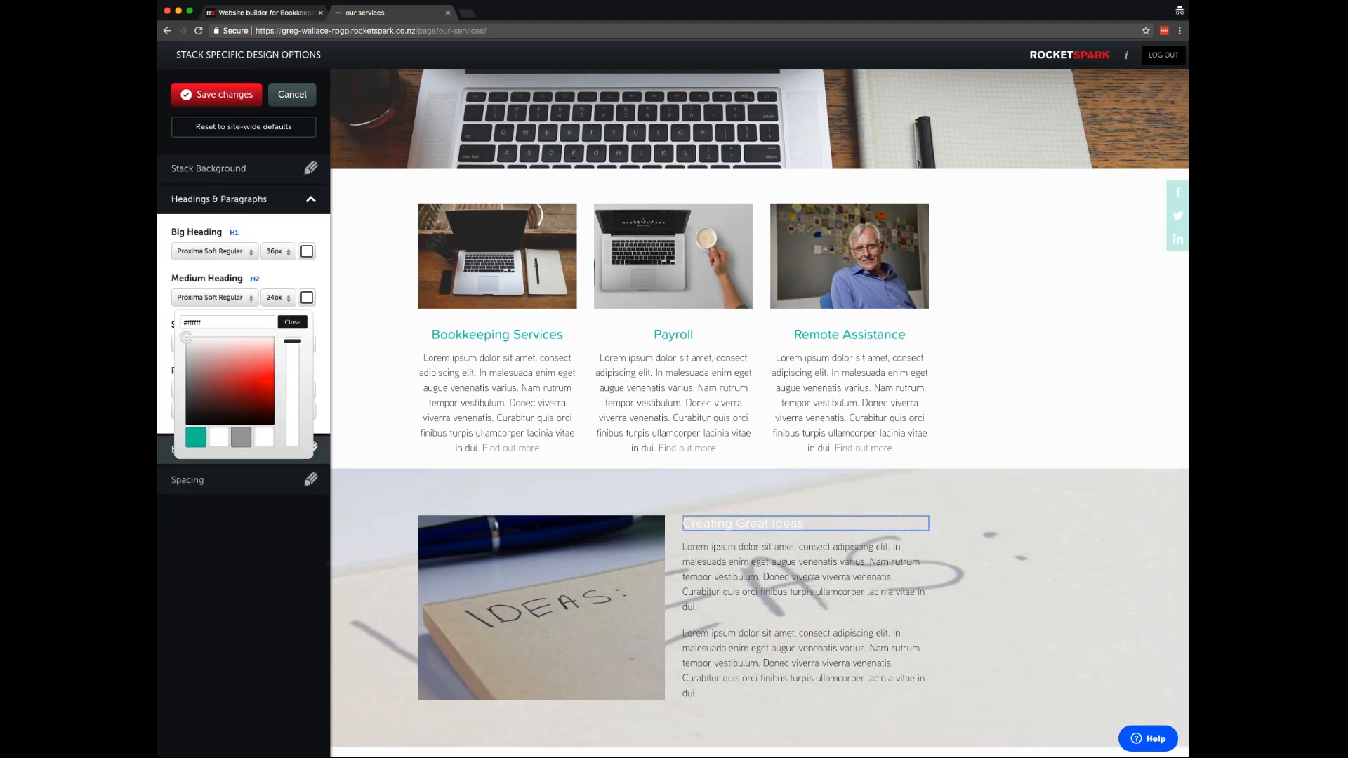
pyautogui.click(195, 441)
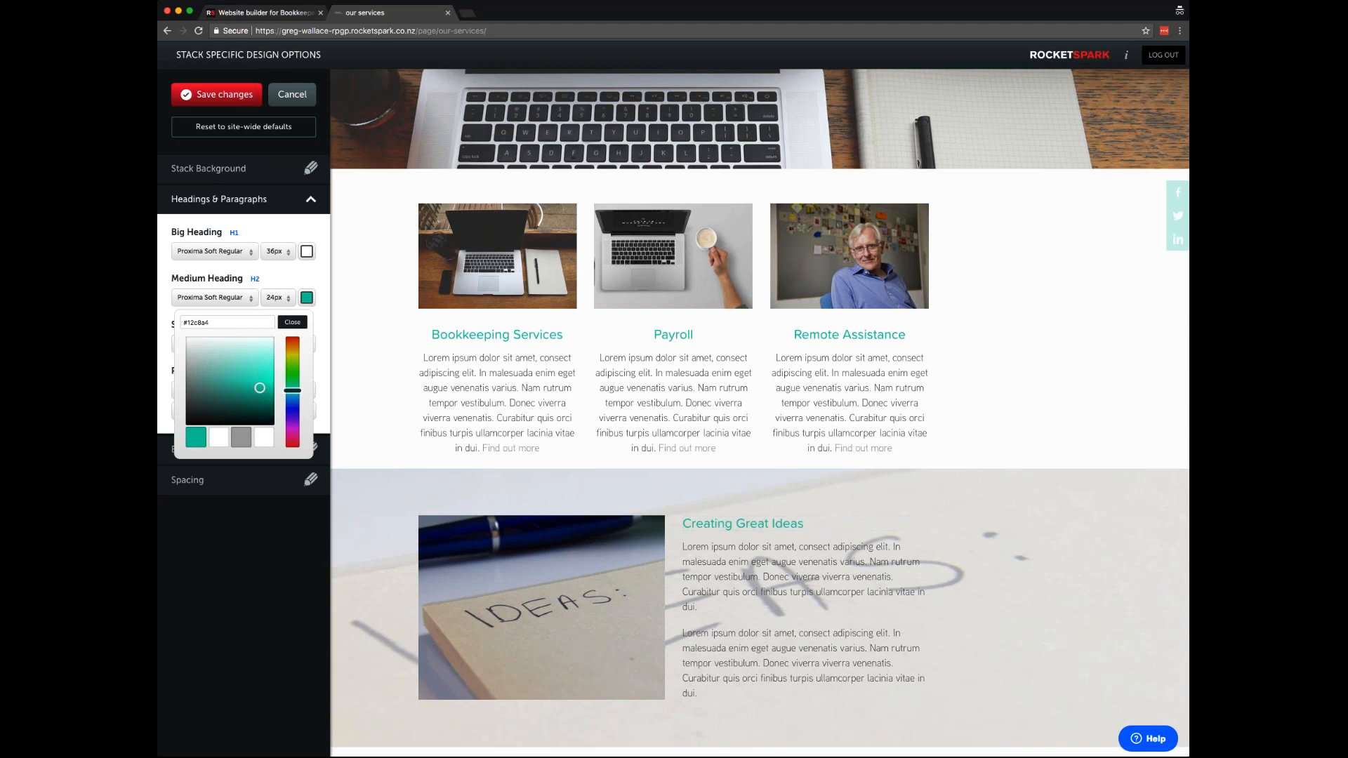
pyautogui.click(306, 251)
pyautogui.click(307, 252)
pyautogui.click(307, 251)
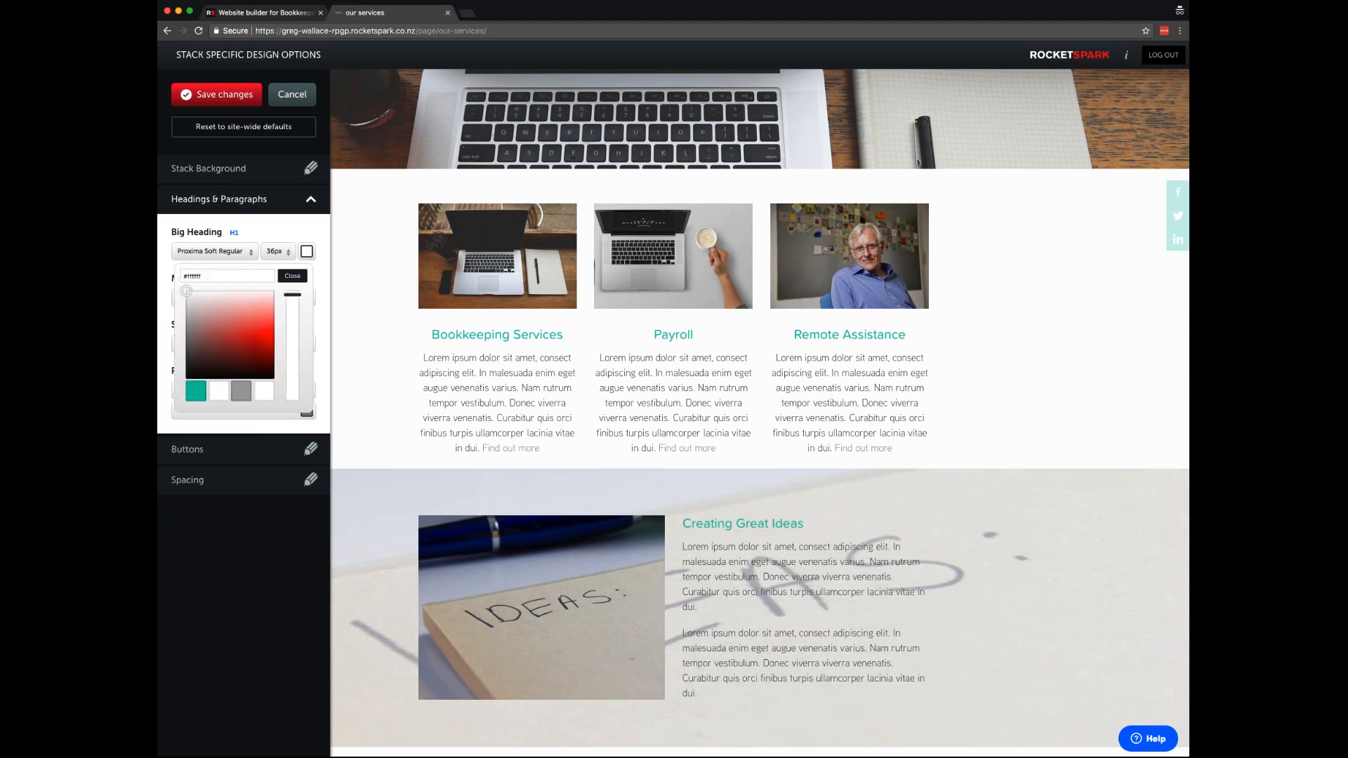
pyautogui.click(192, 398)
pyautogui.click(292, 276)
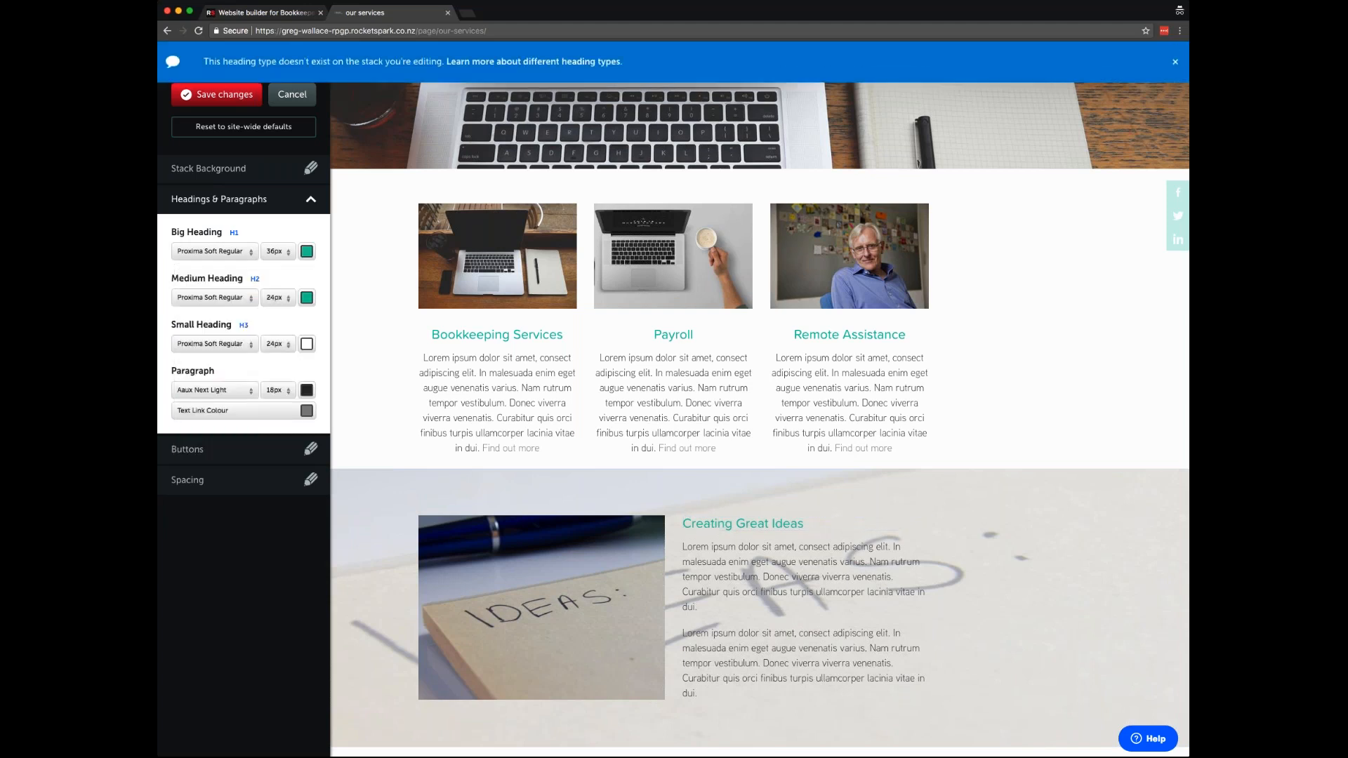
pyautogui.click(306, 344)
pyautogui.click(198, 487)
pyautogui.click(320, 370)
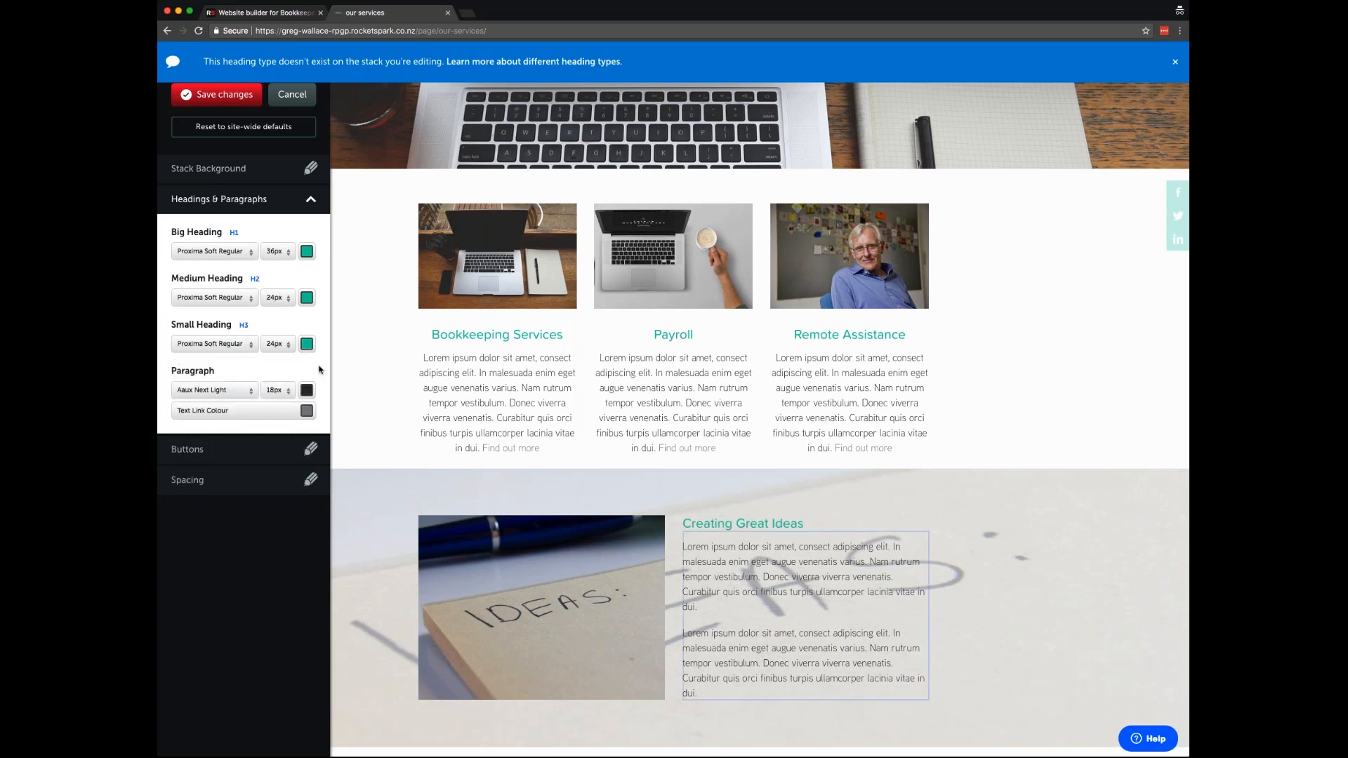
pyautogui.click(216, 99)
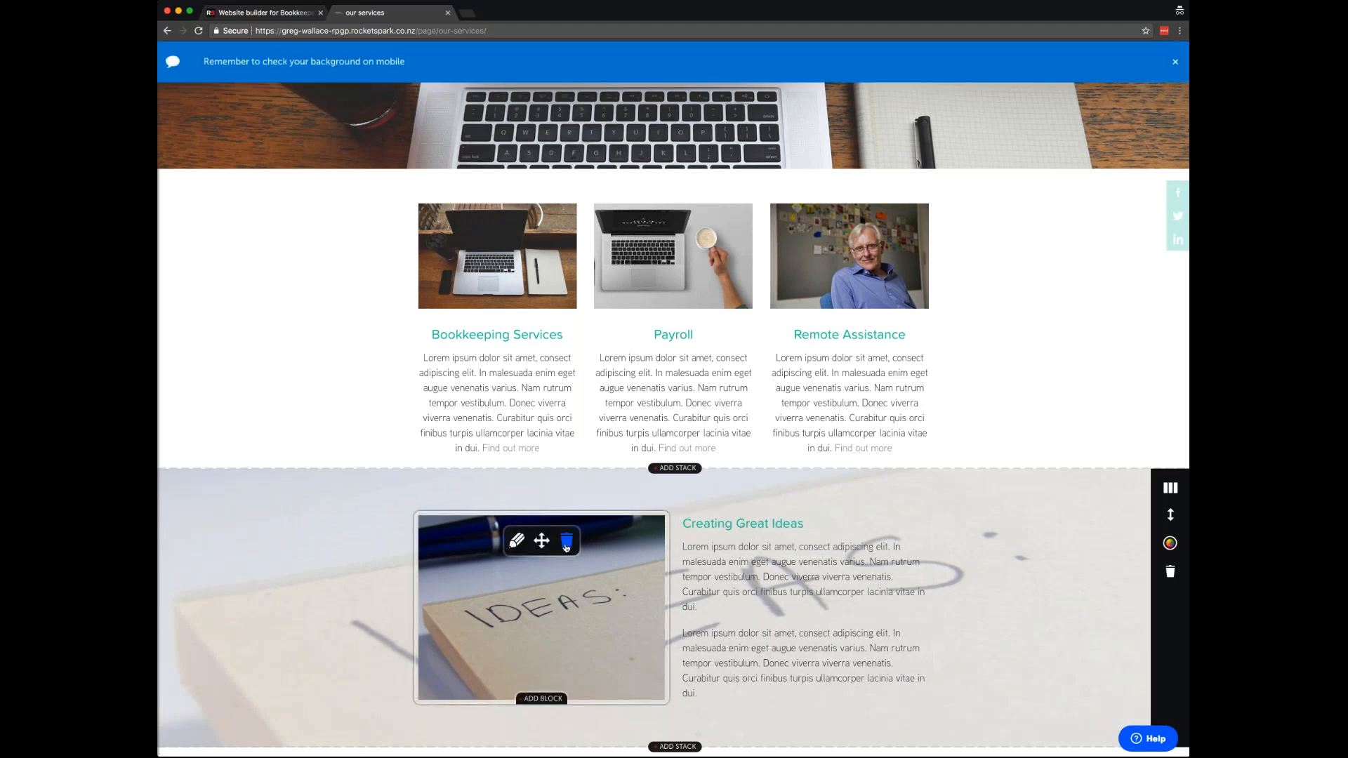
# - Delete the IDEAS picture block from the Ideas stack
pyautogui.click(566, 542)
pyautogui.click(748, 425)
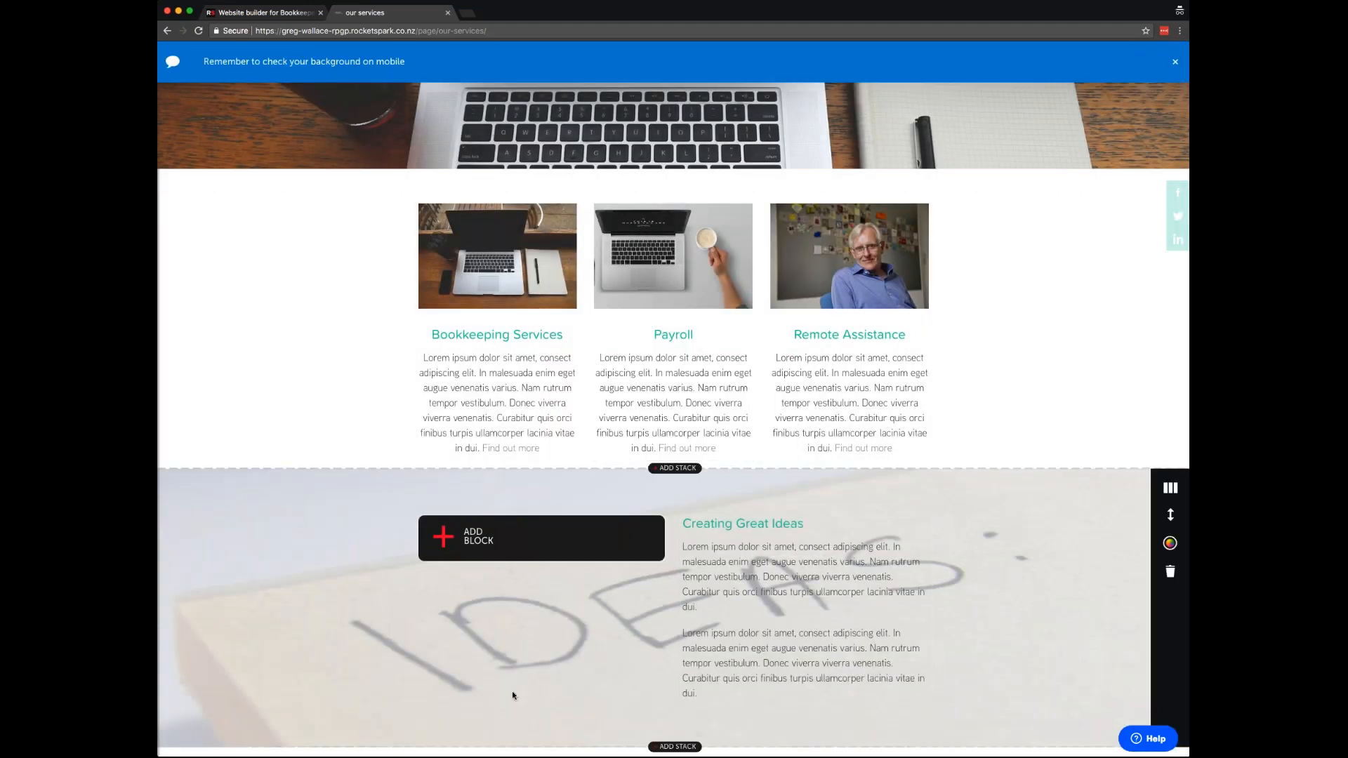
pyautogui.scroll(-3, 435, 687)
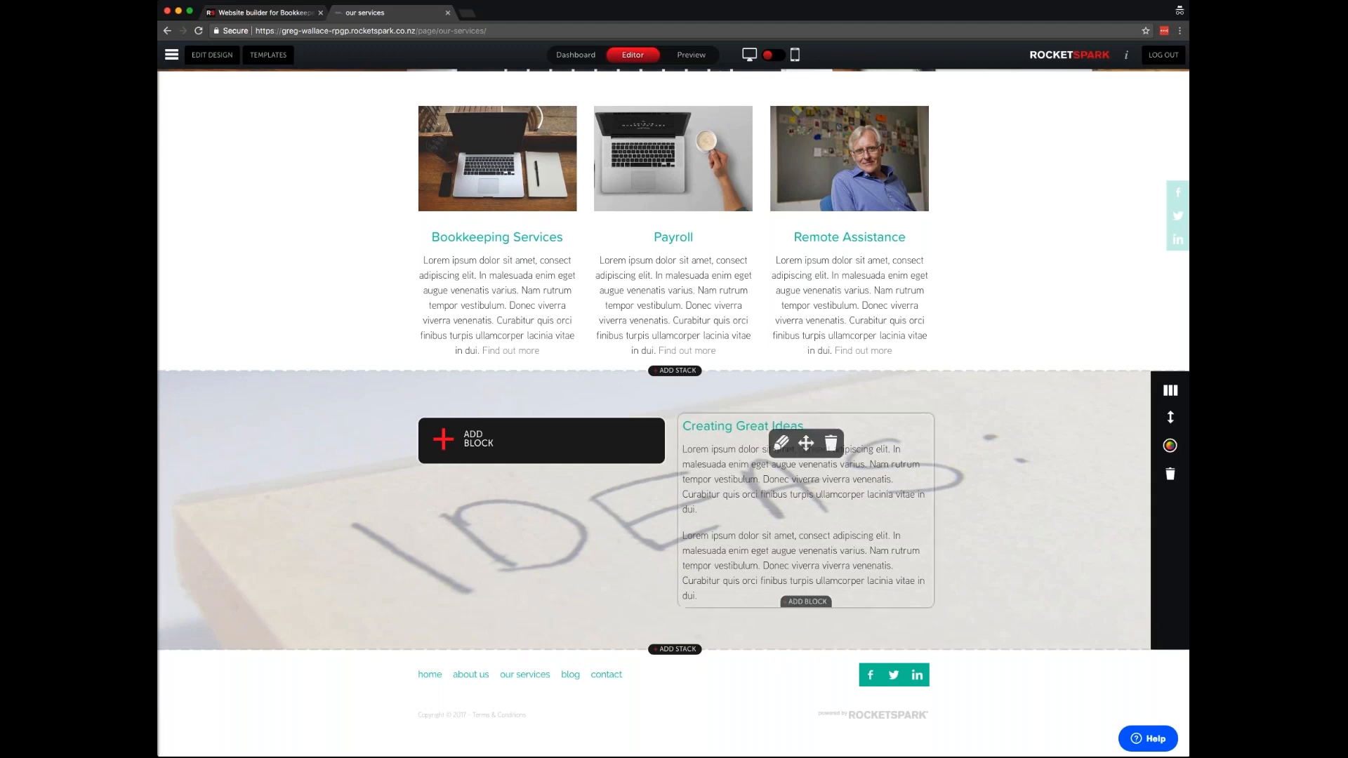
# - Increase the Ideas stack's top and bottom spacing to 131 and save
pyautogui.click(1170, 445)
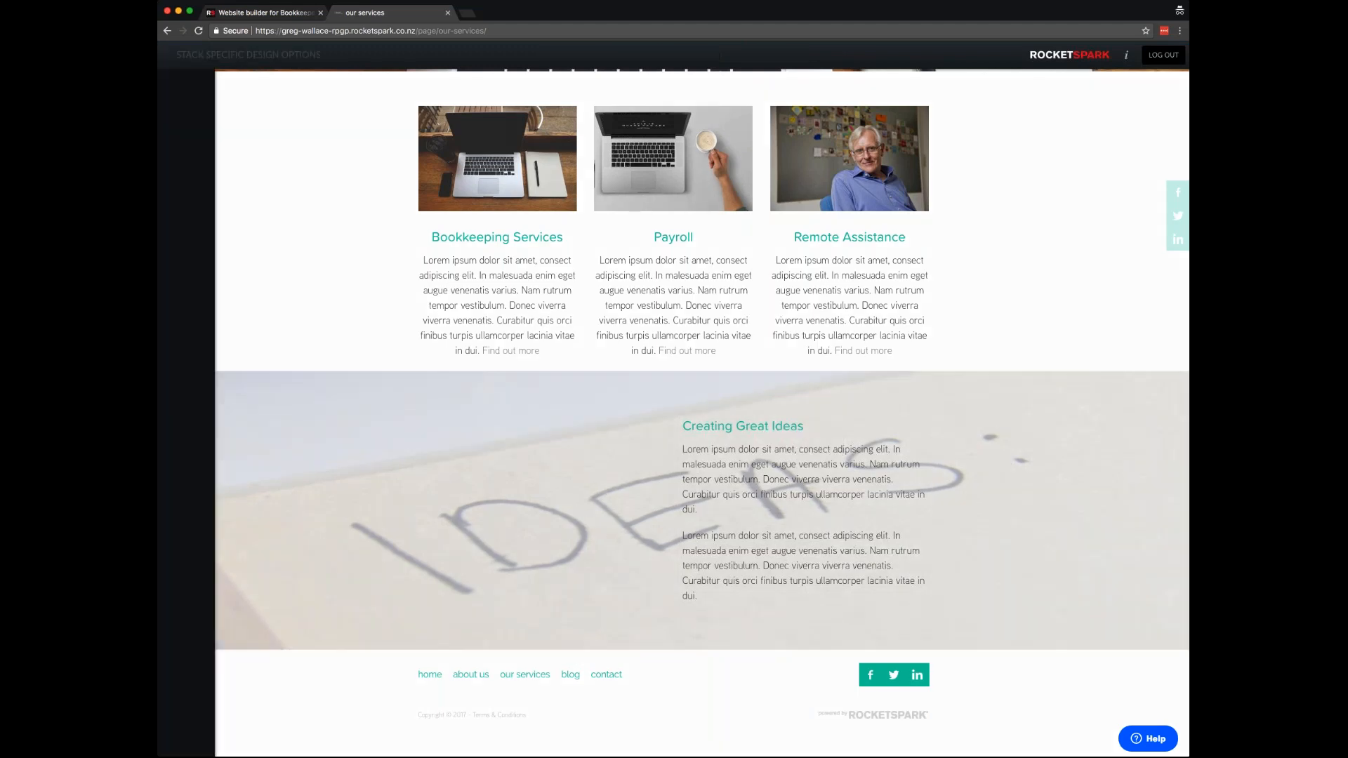
pyautogui.click(234, 268)
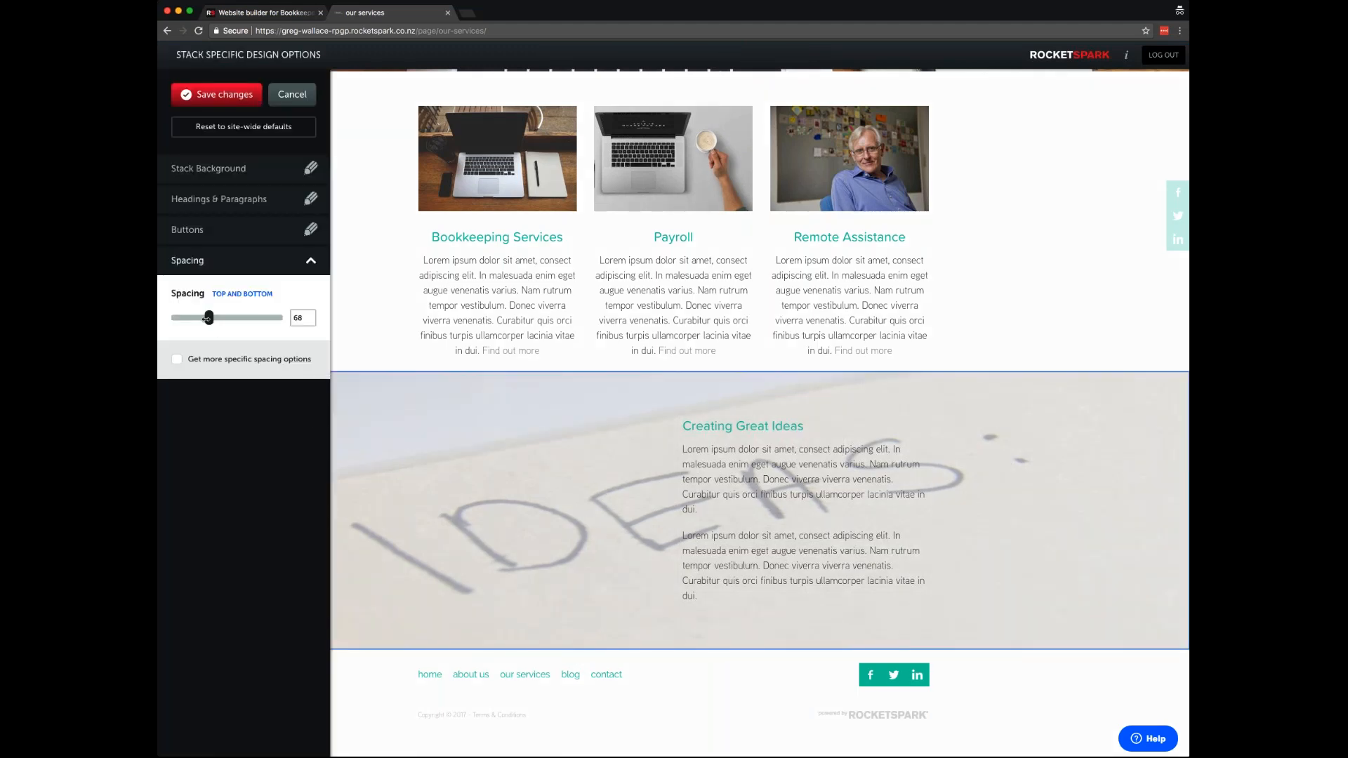
pyautogui.moveTo(210, 317)
pyautogui.mouseDown()
pyautogui.moveTo(244, 317)
pyautogui.moveTo(161, 313)
pyautogui.moveTo(234, 317)
pyautogui.moveTo(217, 317)
pyautogui.mouseUp()
pyautogui.click(244, 96)
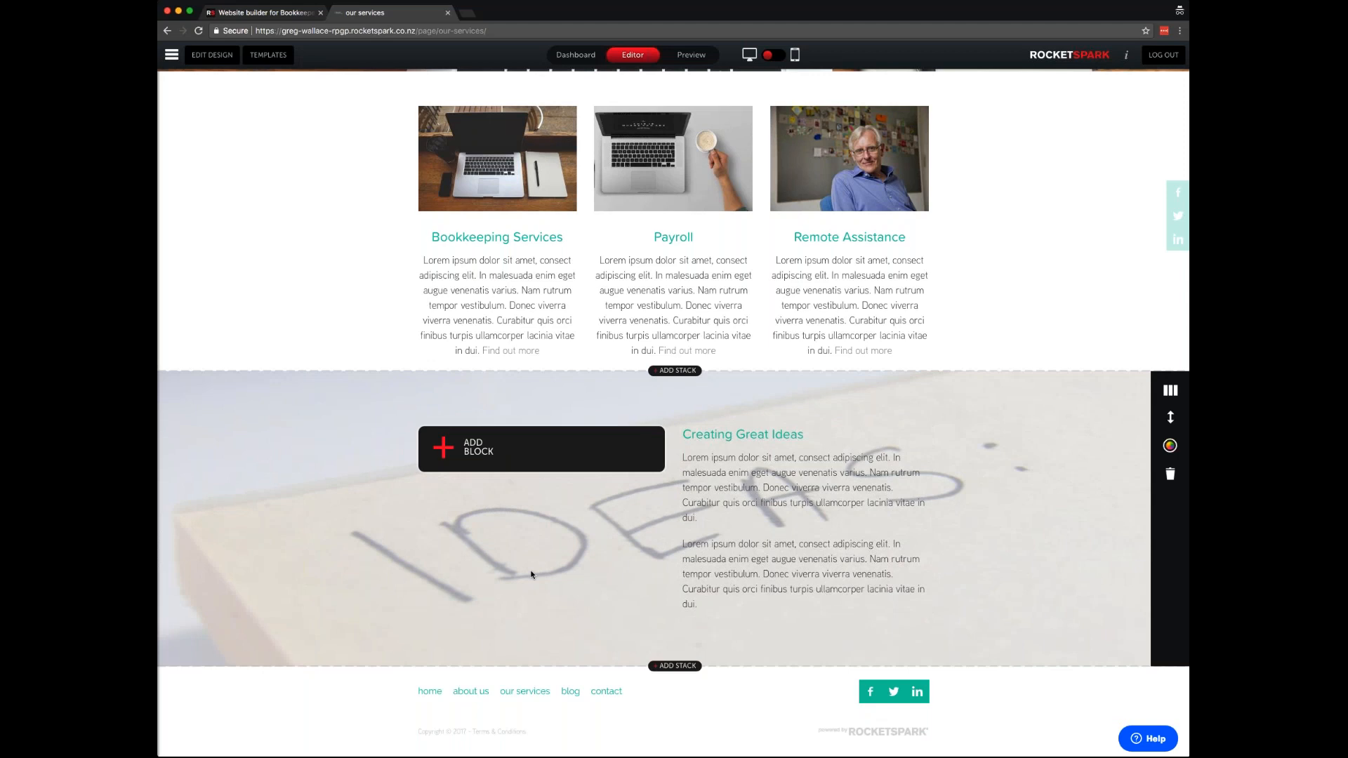
# - Go to the empty Contact page
pyautogui.scroll(-1, 532, 574)
pyautogui.scroll(-1, 534, 580)
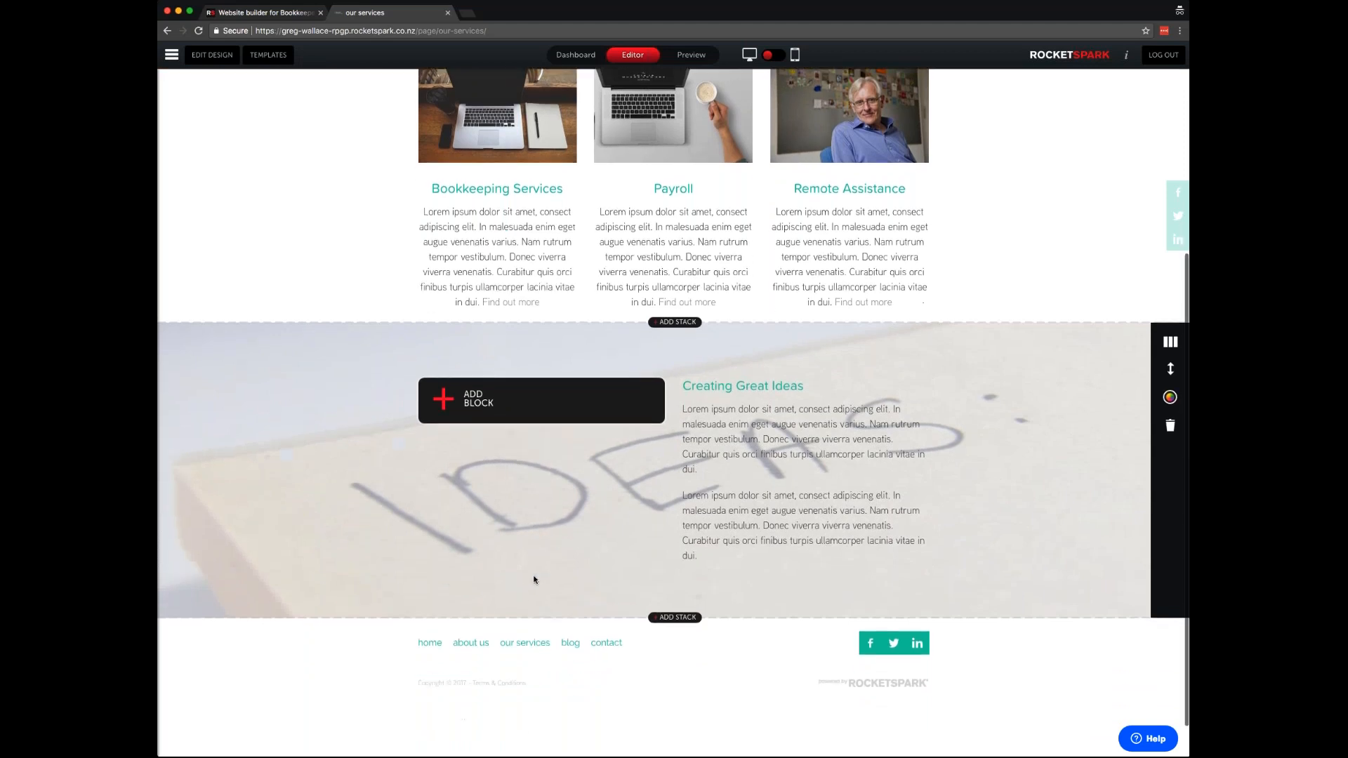
pyautogui.scroll(5, 534, 580)
pyautogui.click(926, 133)
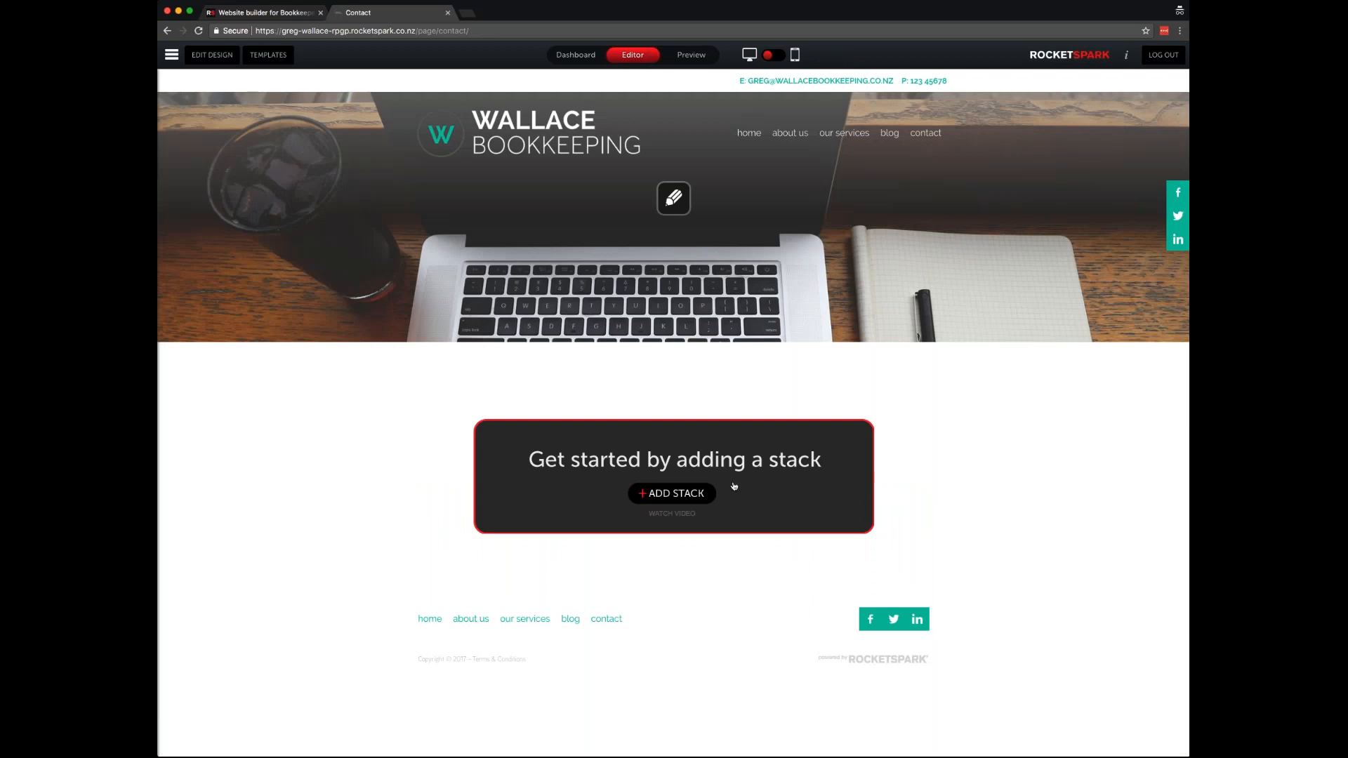
# - Add a two-column stack to the Contact page with a text block in the left column
pyautogui.click(710, 493)
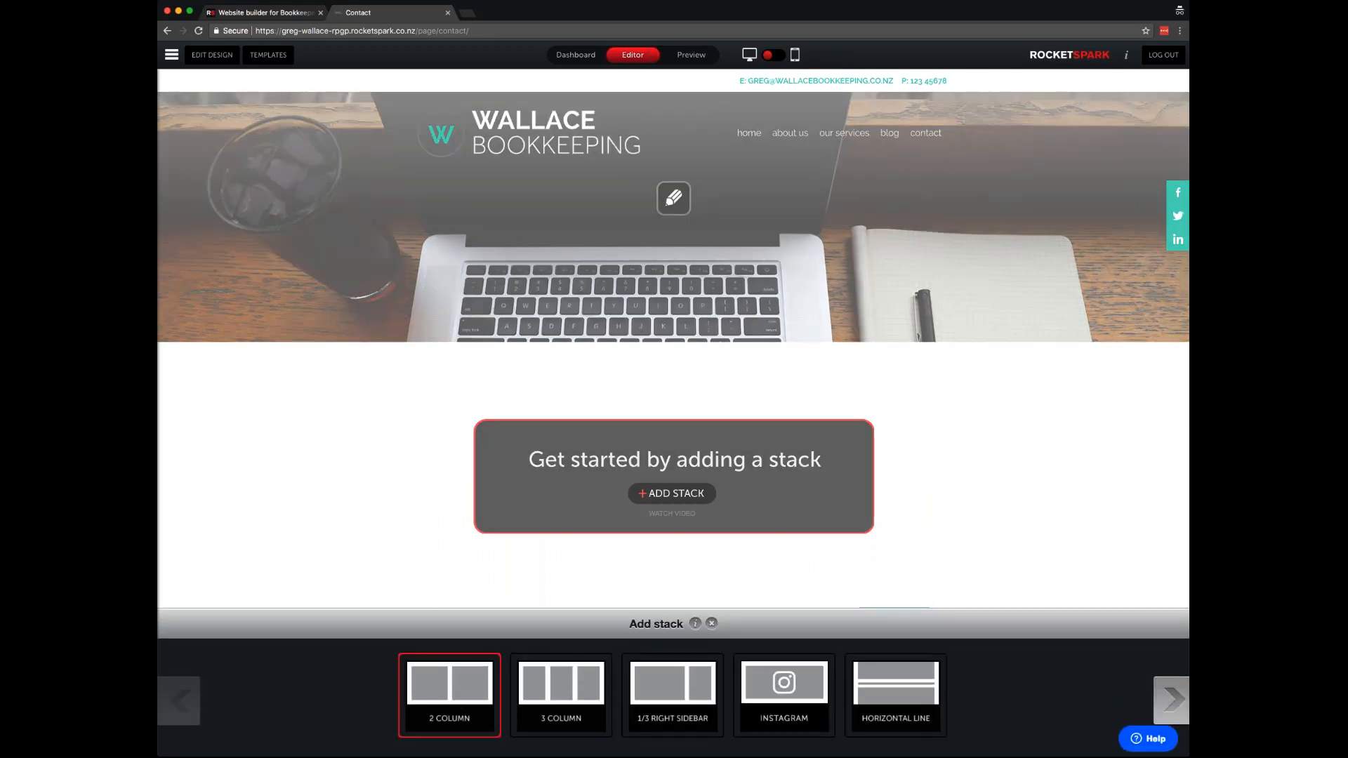
pyautogui.click(450, 692)
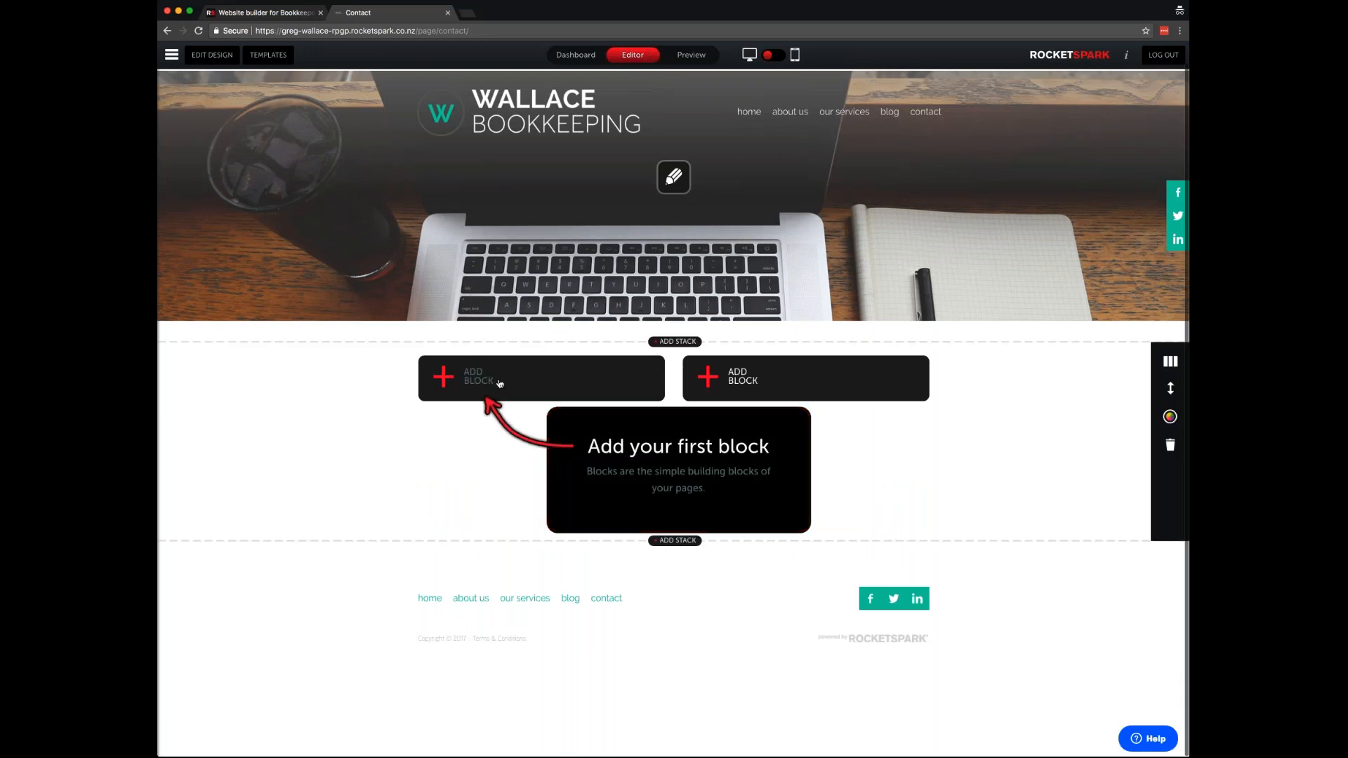
pyautogui.click(500, 383)
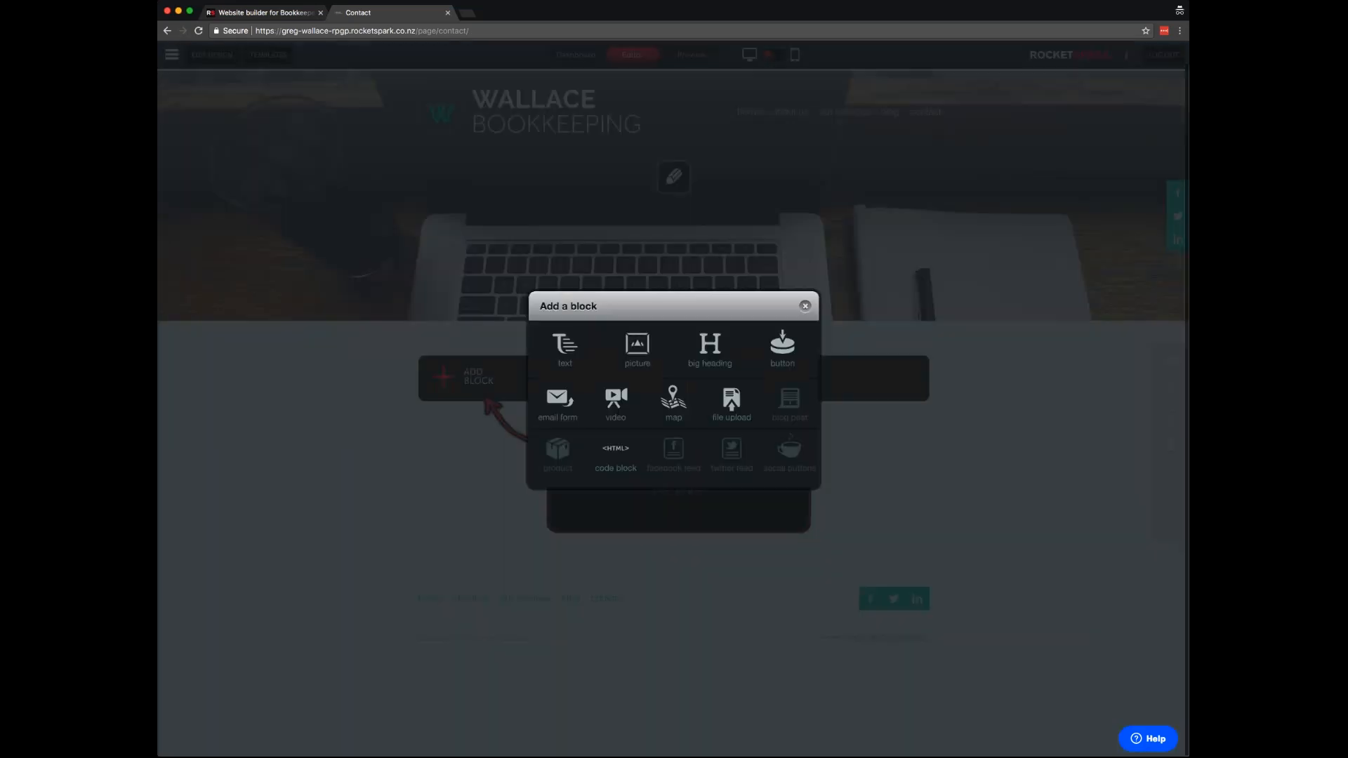
pyautogui.click(572, 348)
# - Title the block 'Contact Us' and add the business email address as a link
pyautogui.write('Contact Us')
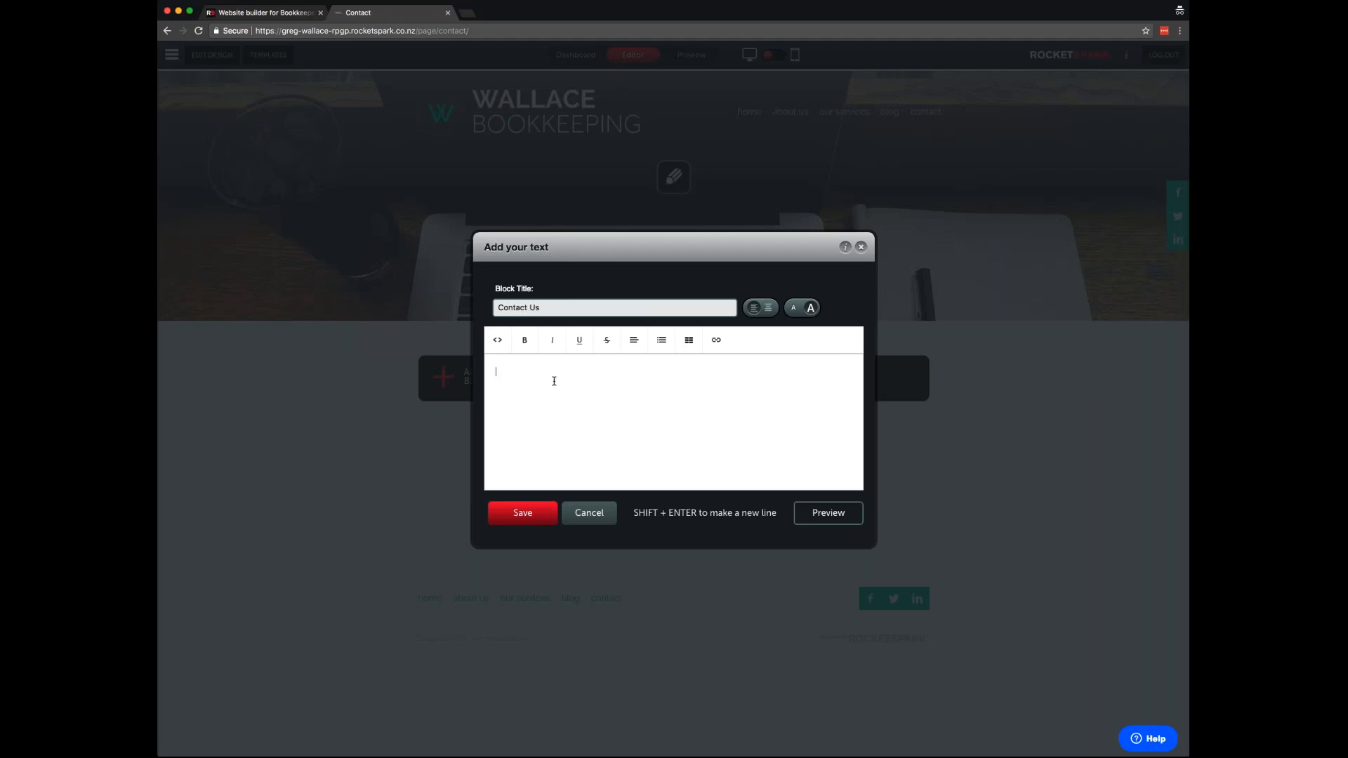
pyautogui.moveTo(611, 372); pyautogui.dragTo(494, 373)
pyautogui.press('super+c')
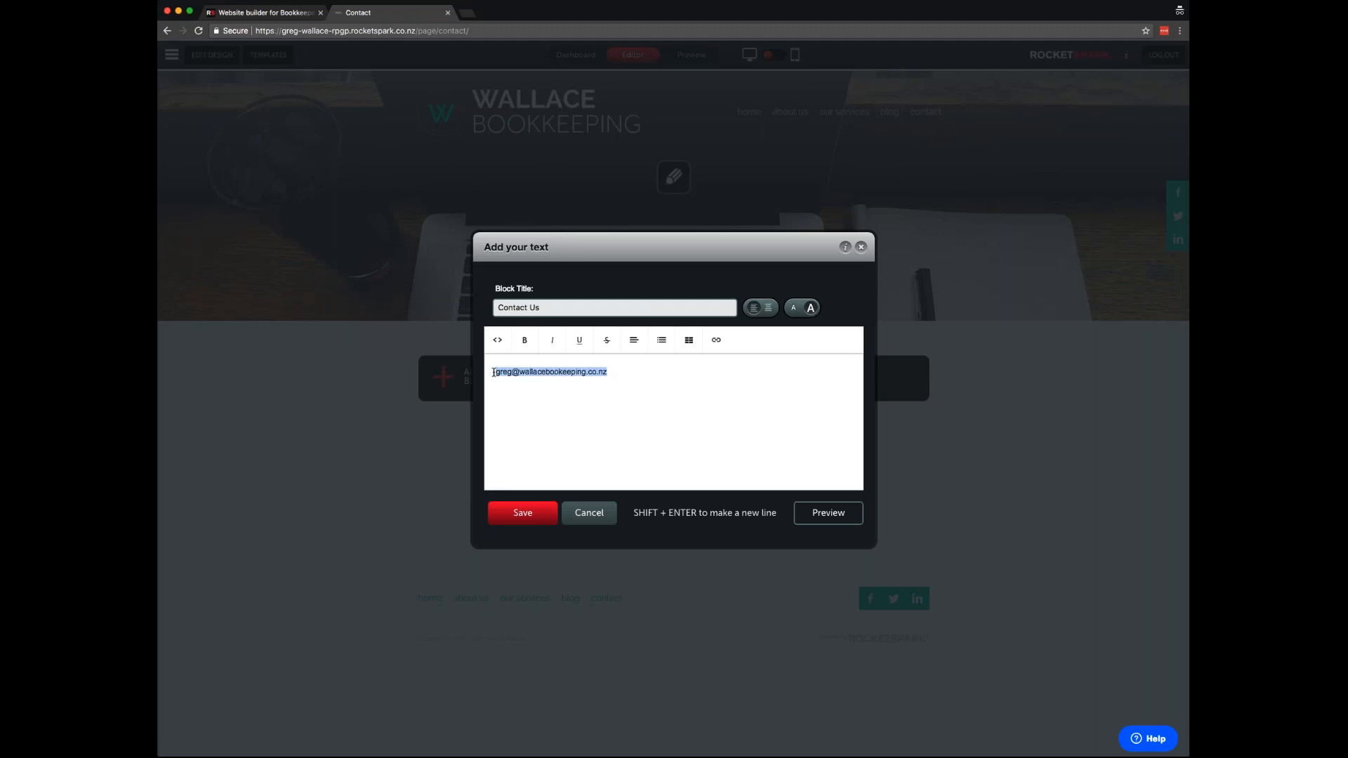
pyautogui.click(716, 340)
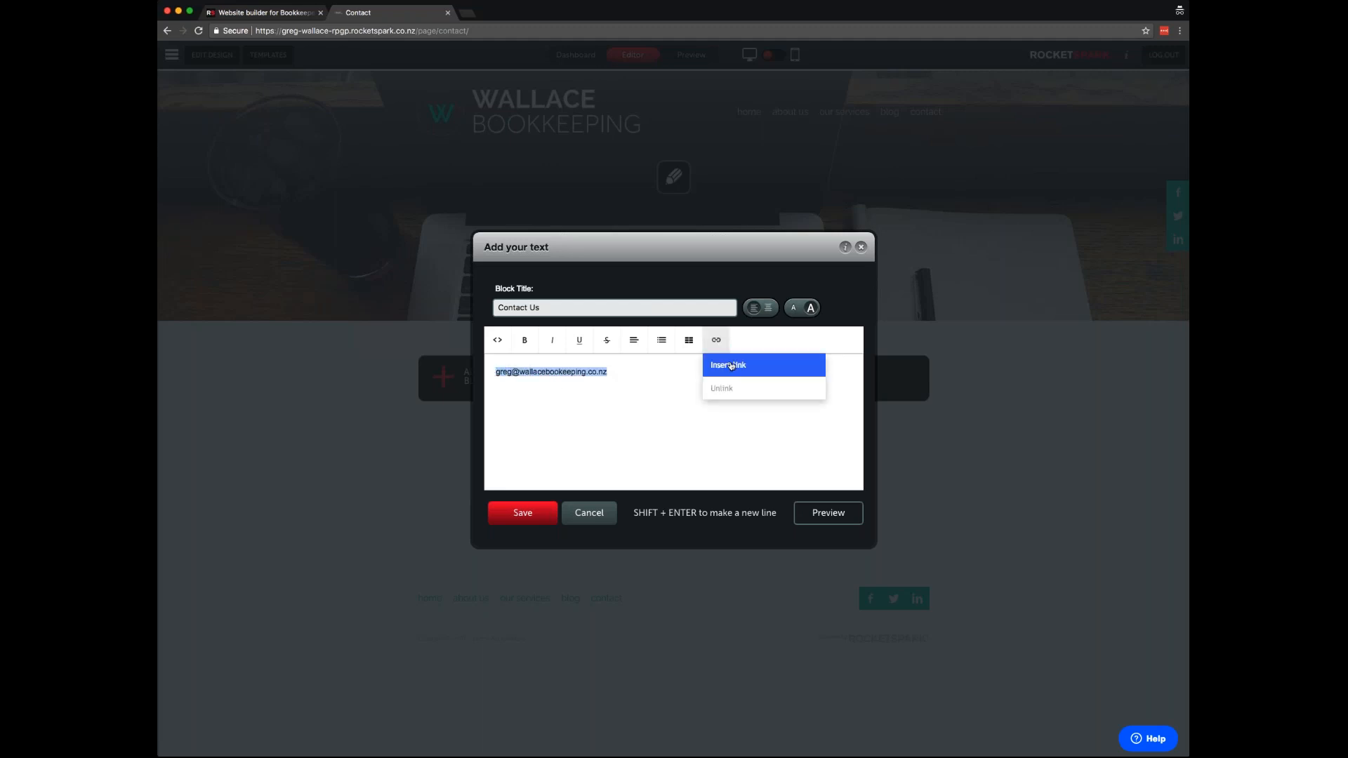
pyautogui.click(732, 365)
pyautogui.press('super+v')
pyautogui.click(542, 490)
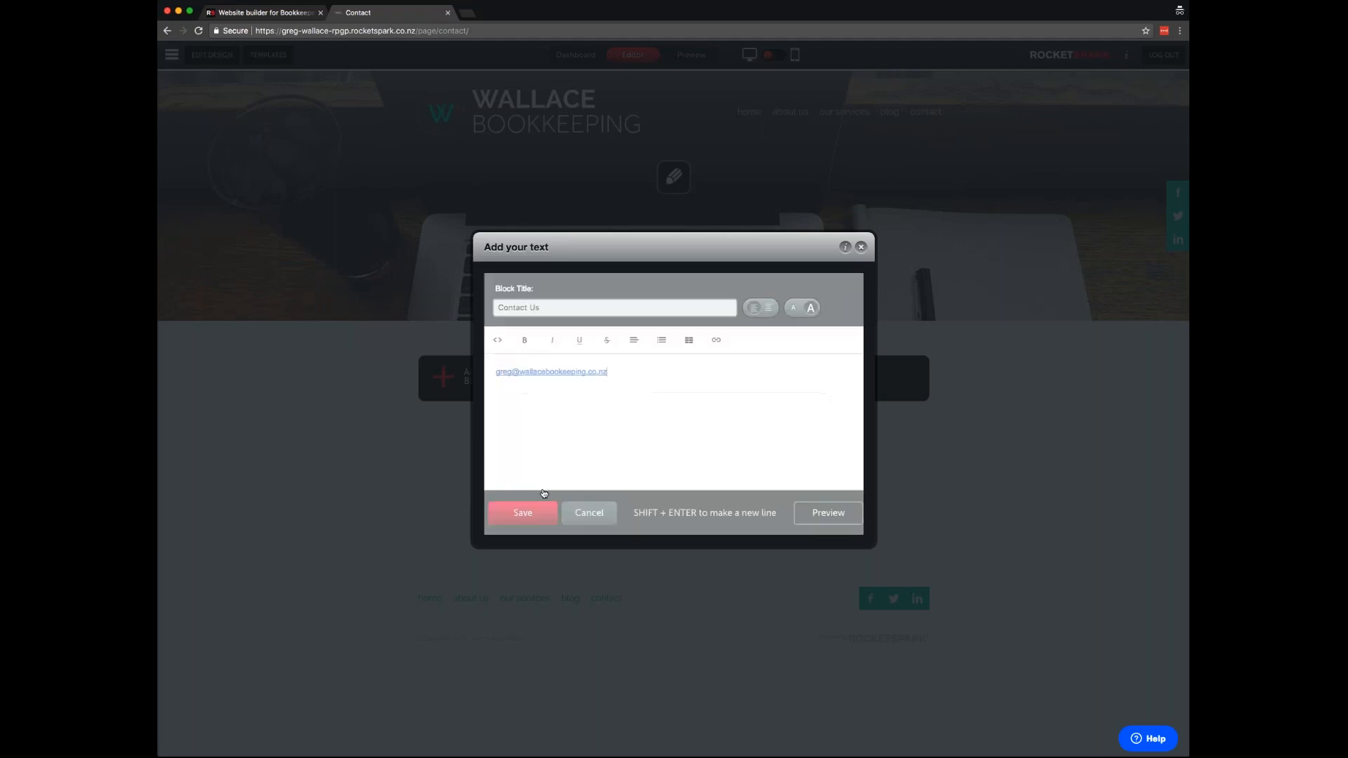
# - Add the phone number and street address lines with the town beneath, and save the block
pyautogui.press('Return')
pyautogui.press('Return')
pyautogui.write('P: 123 4567')
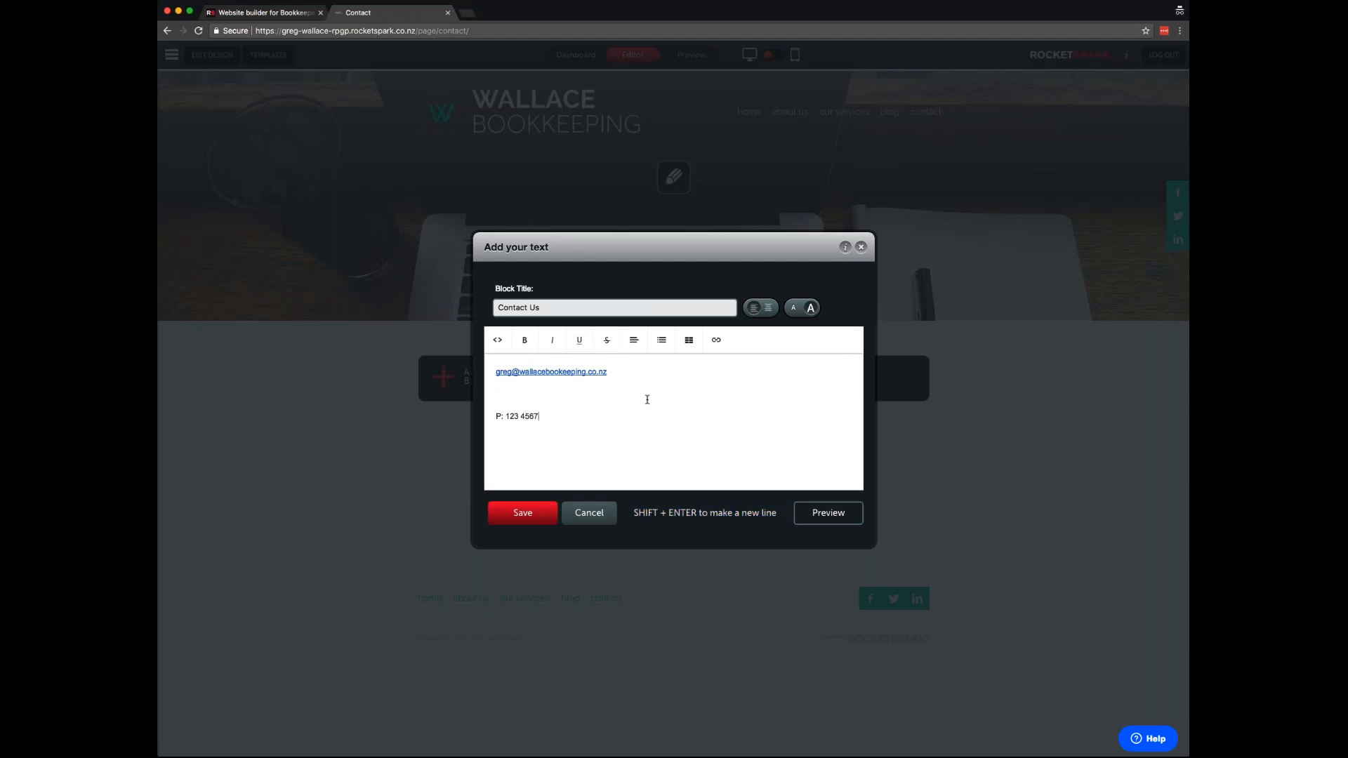
pyautogui.press('Up')
pyautogui.press('BackSpace')
pyautogui.write('A: 123 Pretend St')
pyautogui.press('Return')
pyautogui.write('Nelson')
pyautogui.click(498, 439)
pyautogui.press('BackSpace')
pyautogui.hotkey('shift', 'Return')
pyautogui.click(513, 517)
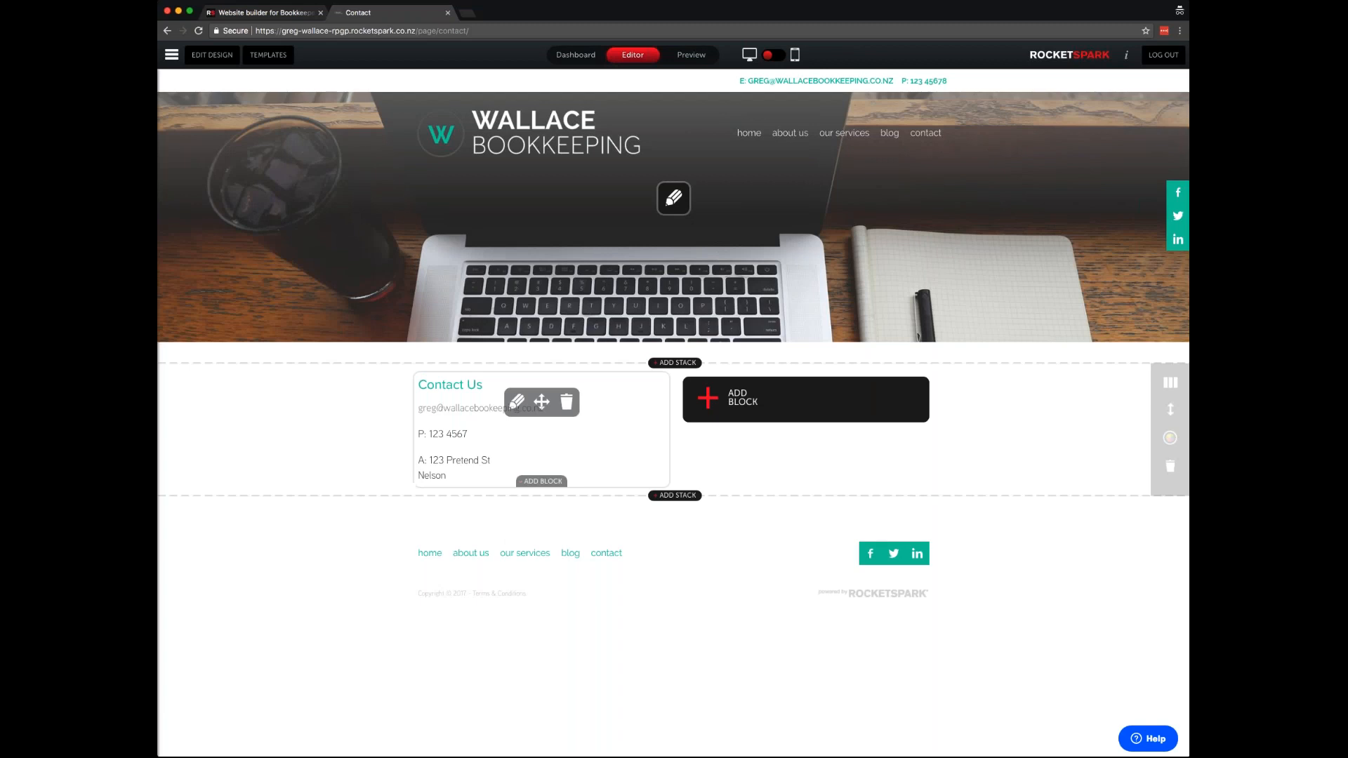
# - Add an email contact form to the right column, sending to the business email address
pyautogui.click(763, 415)
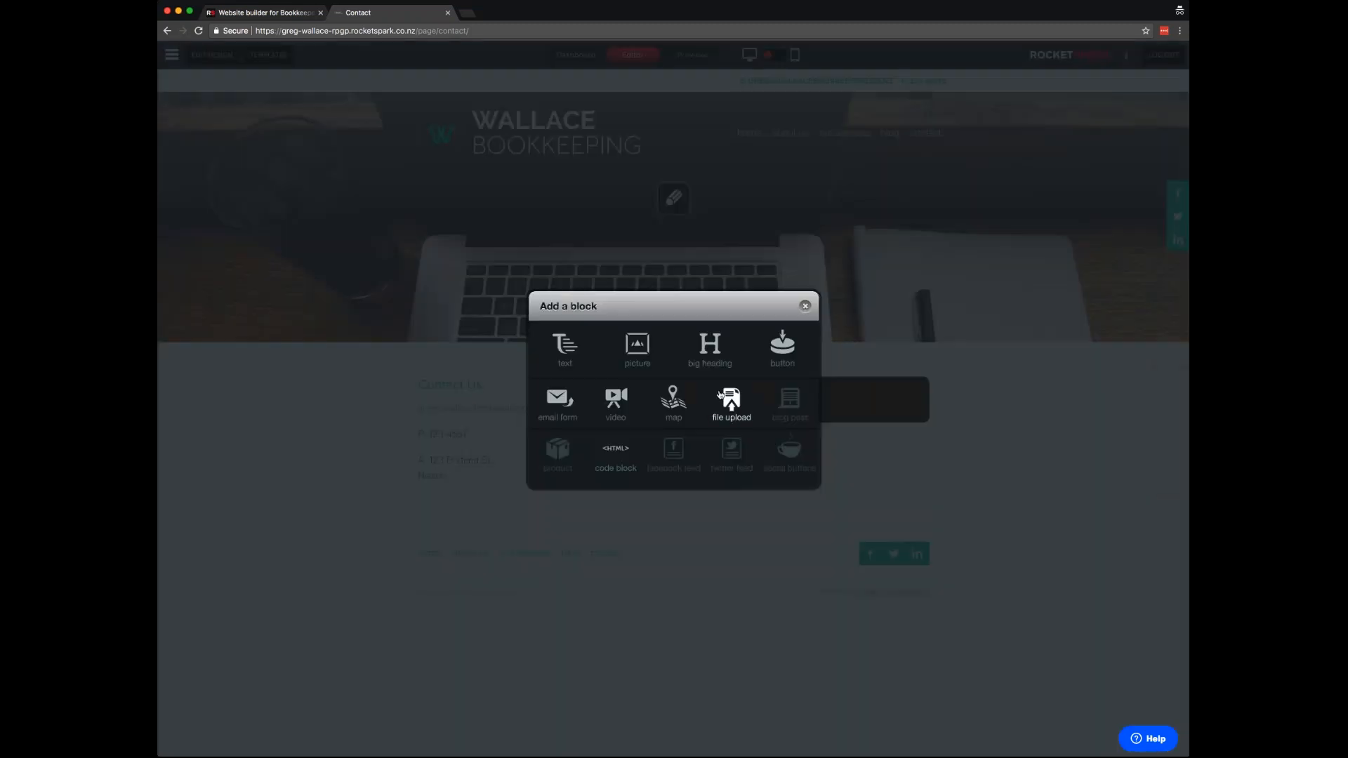
pyautogui.click(551, 408)
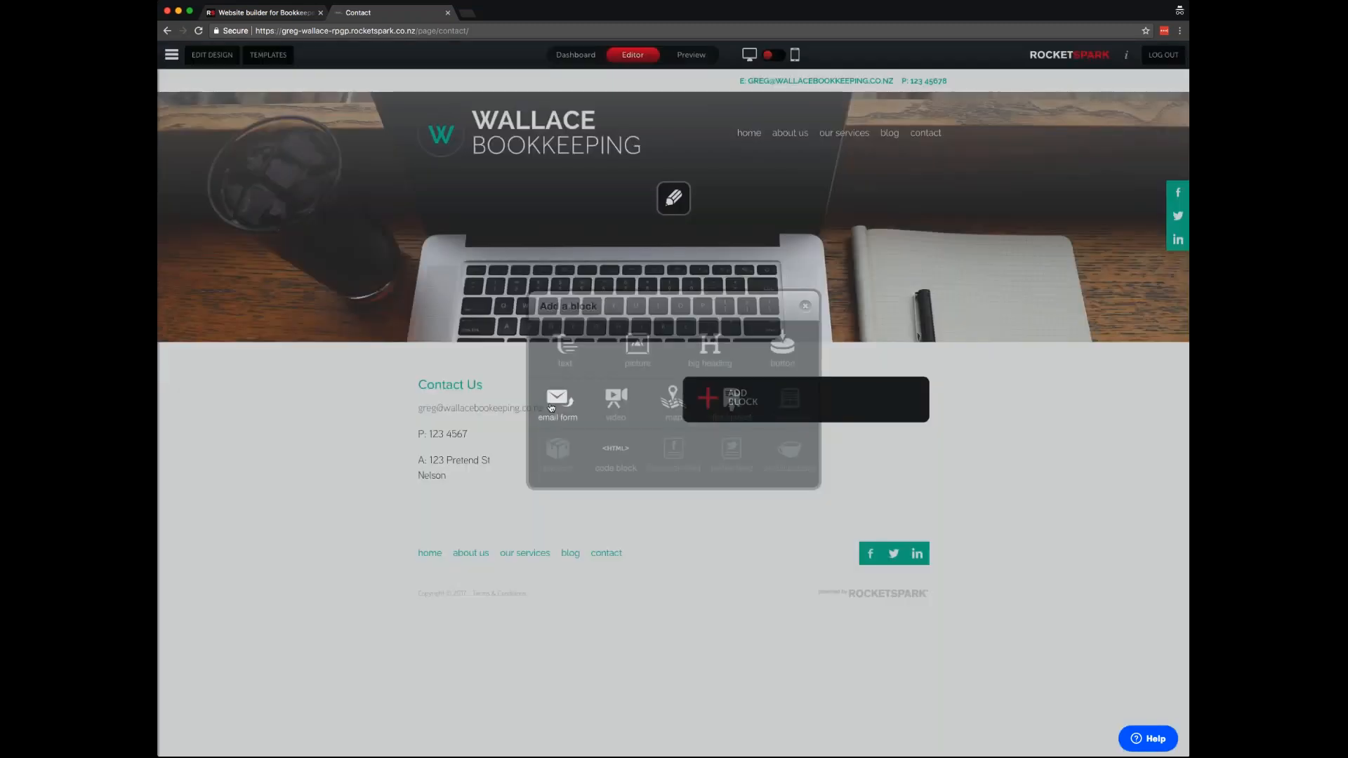
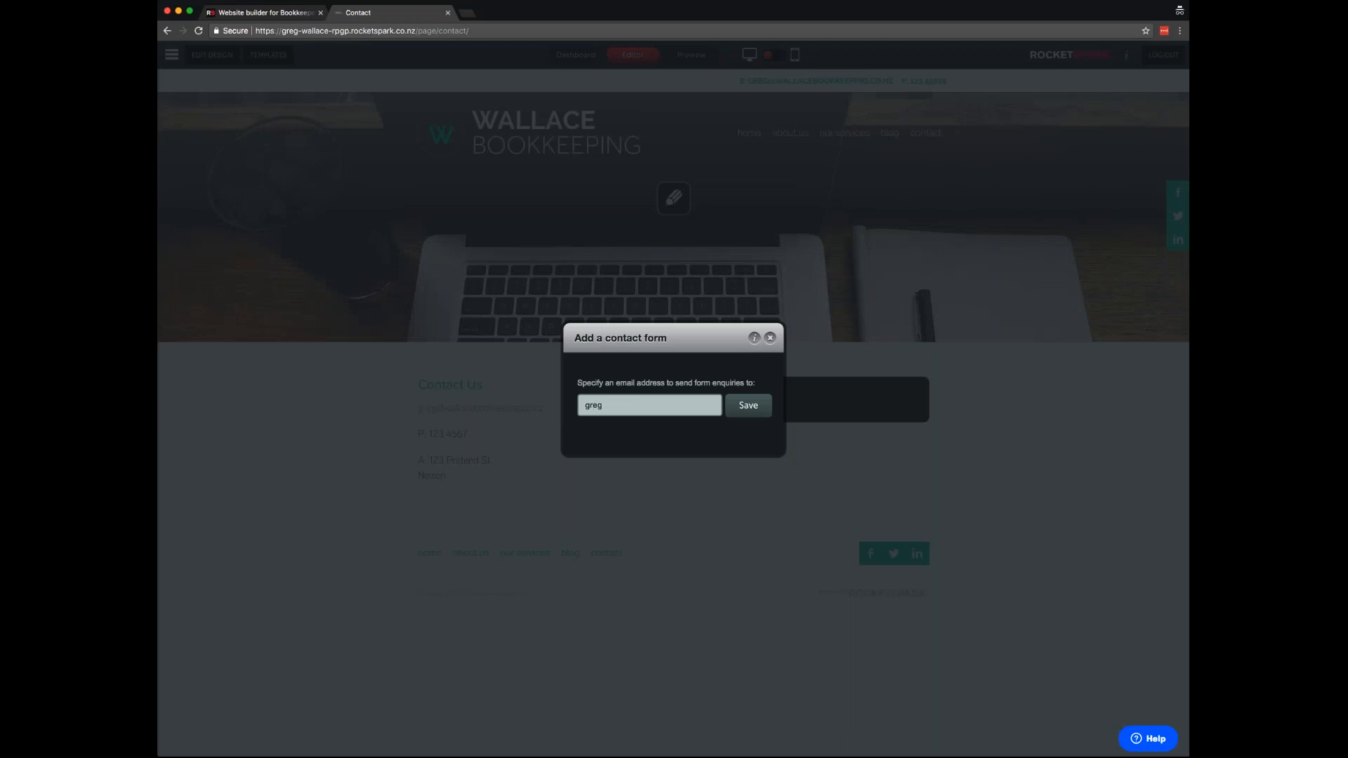
pyautogui.press('Return')
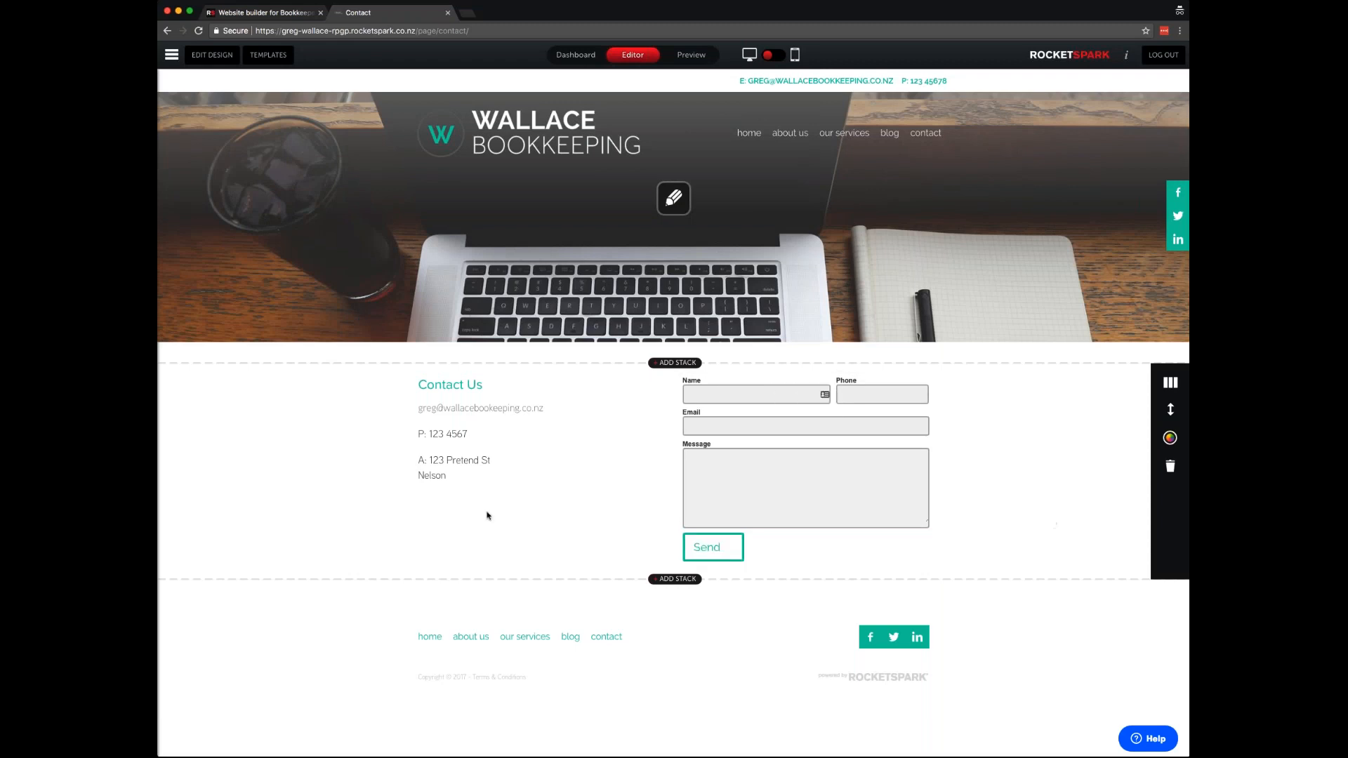
# - Add a map block showing Nelson
pyautogui.click(534, 482)
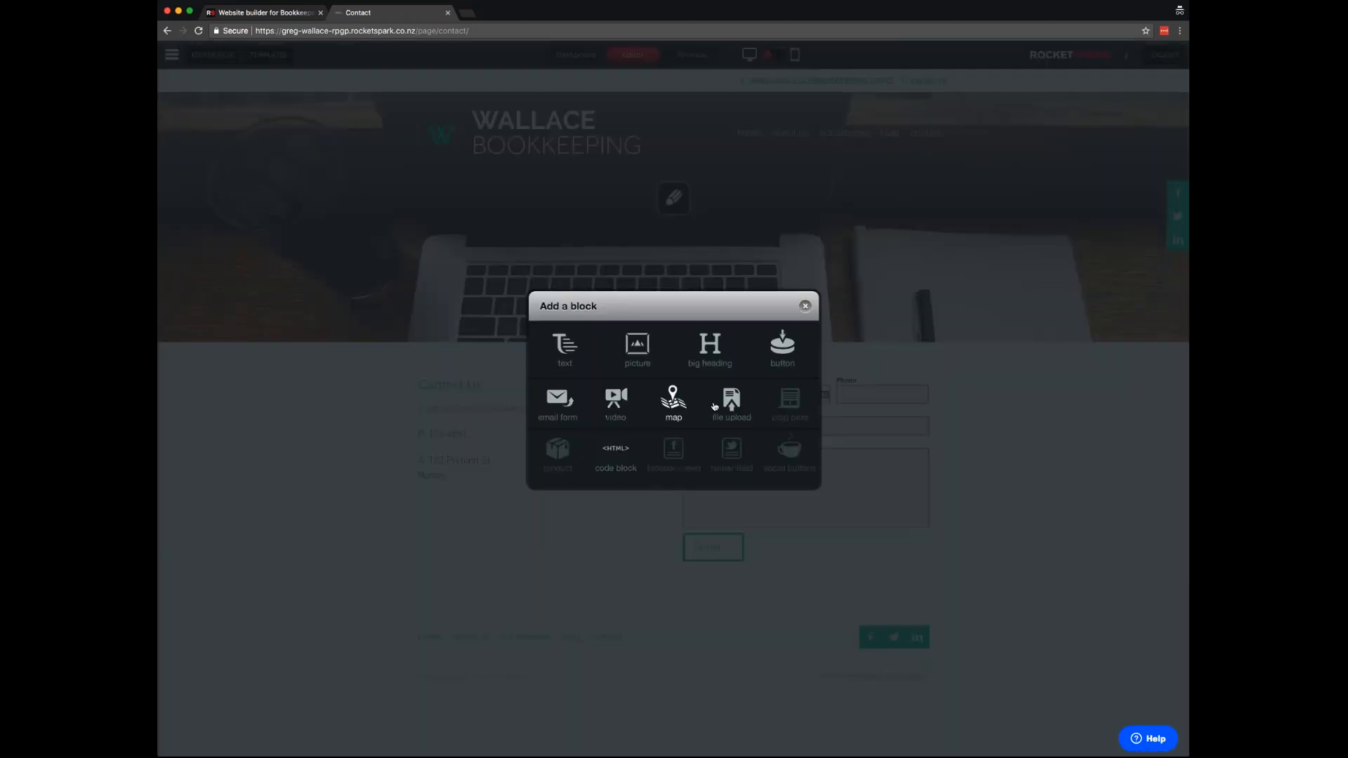
pyautogui.click(806, 306)
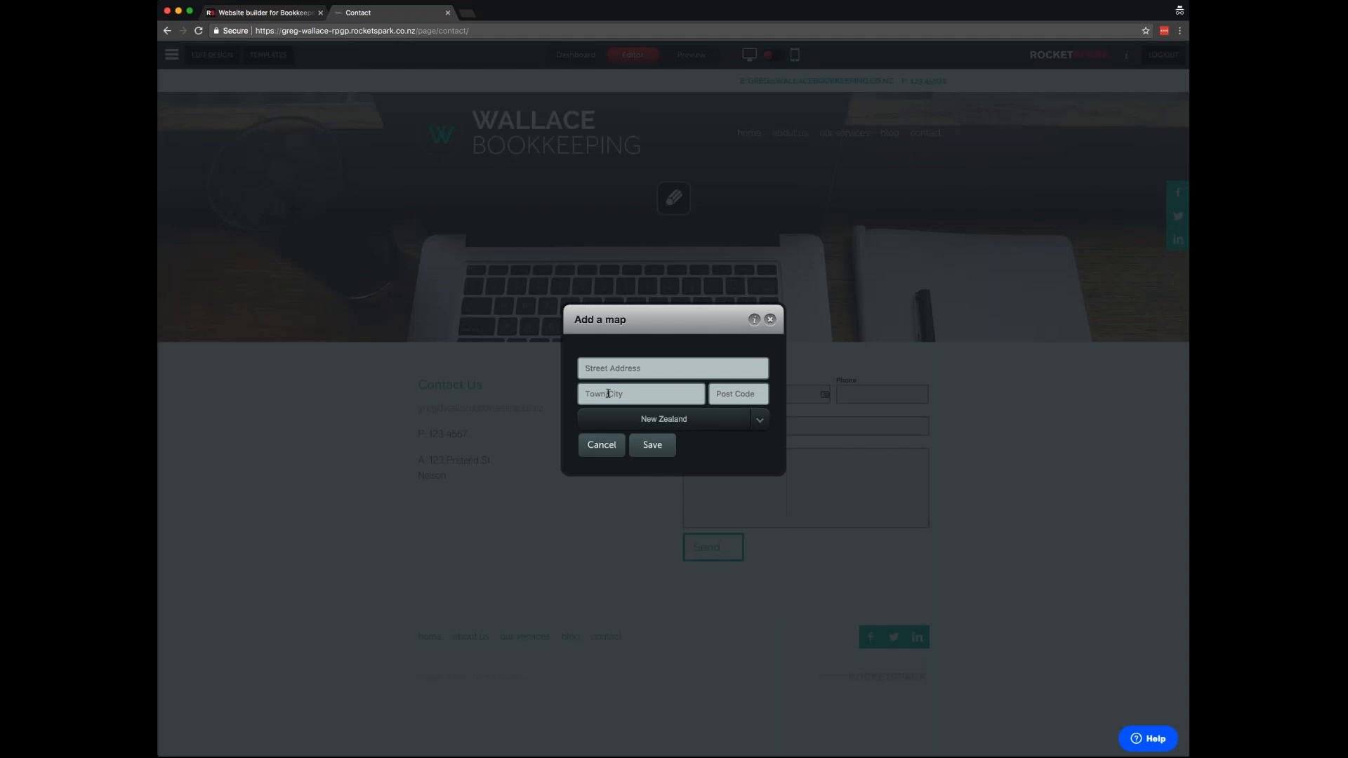
pyautogui.write('Nelson')
pyautogui.click(652, 448)
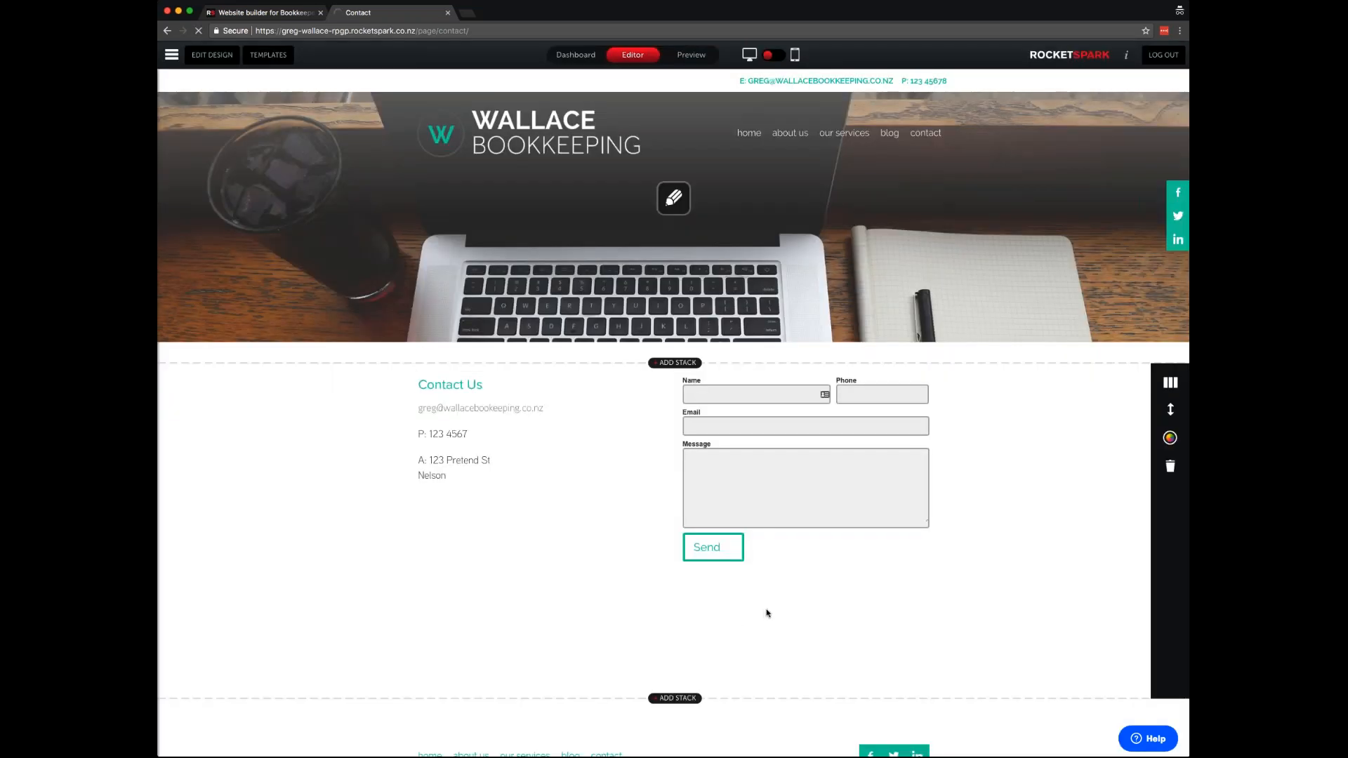
# - Move the map to the right column and the contact form under the Contact Us text
pyautogui.moveTo(587, 645)
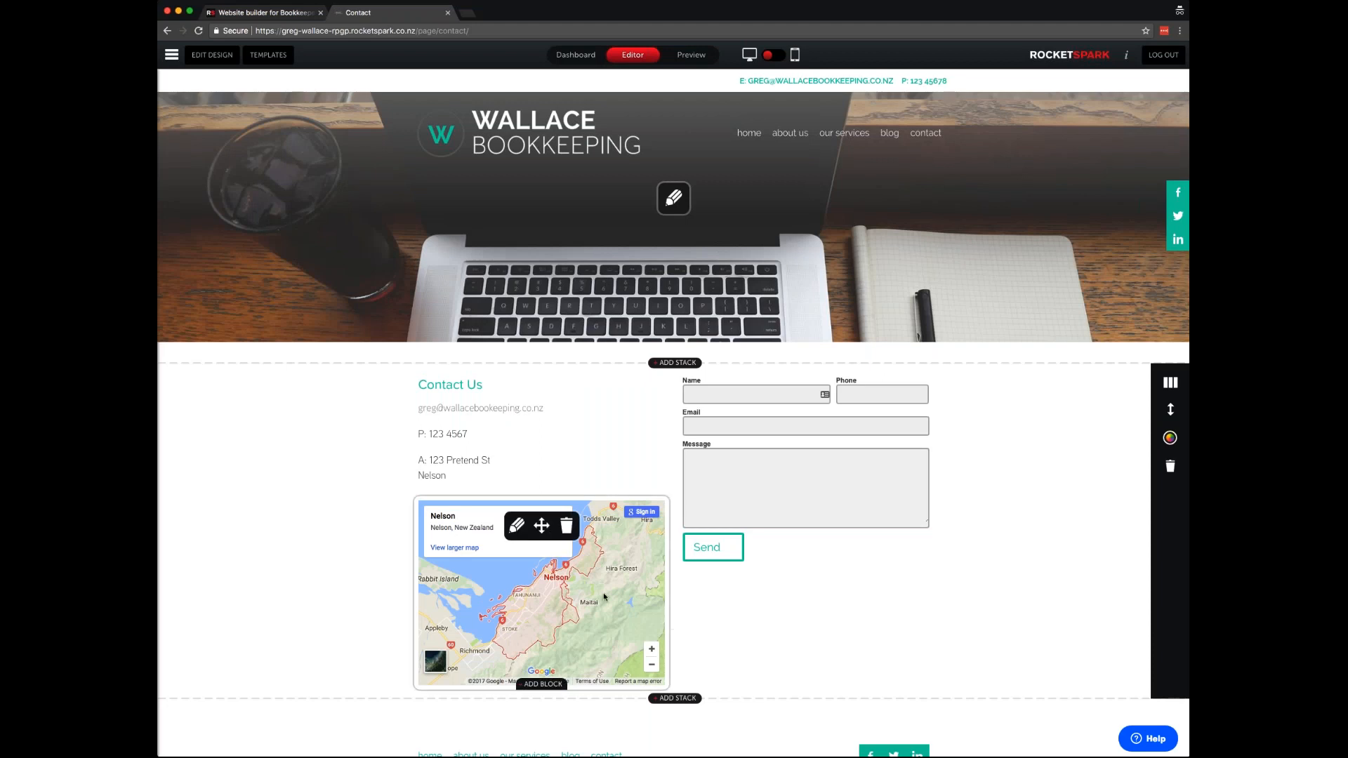
pyautogui.moveTo(541, 526); pyautogui.dragTo(764, 409)
pyautogui.moveTo(801, 604); pyautogui.dragTo(543, 520)
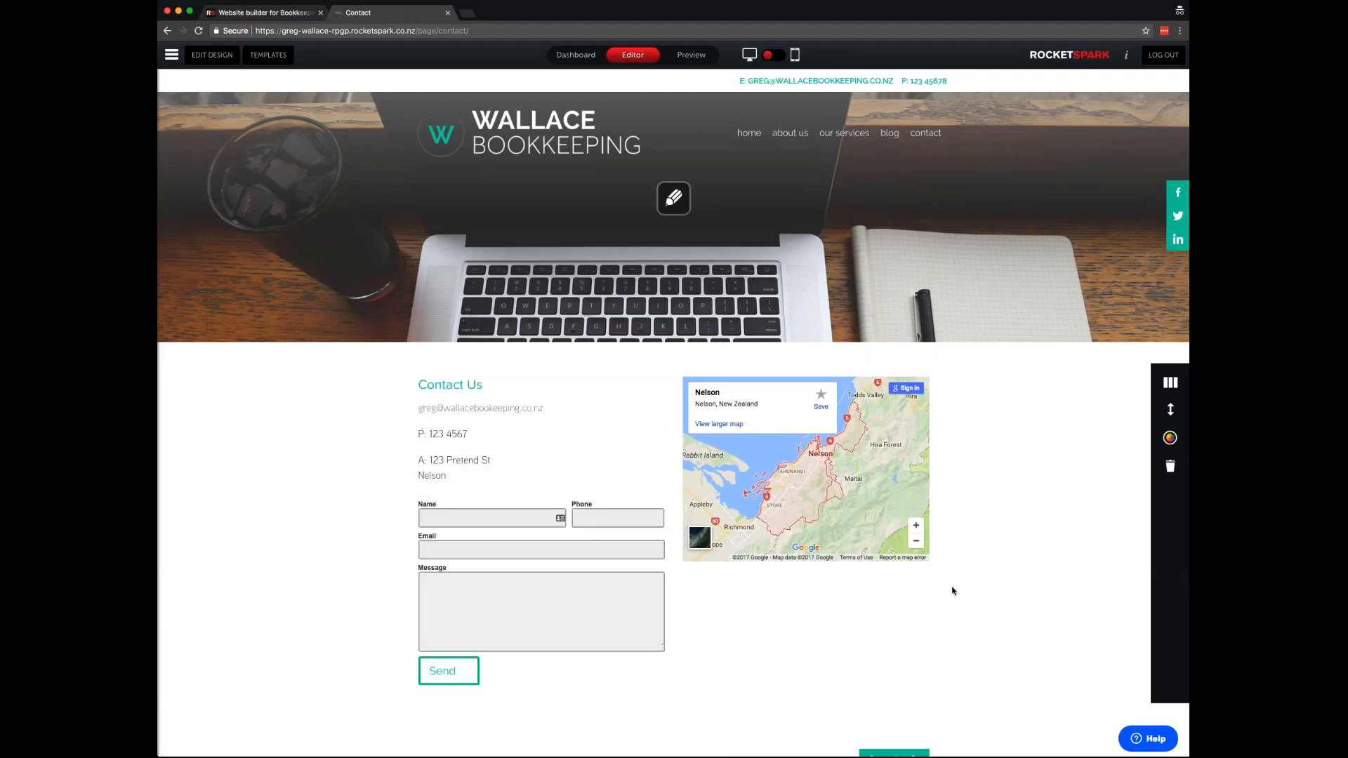
pyautogui.scroll(-3, 952, 590)
pyautogui.scroll(3, 951, 590)
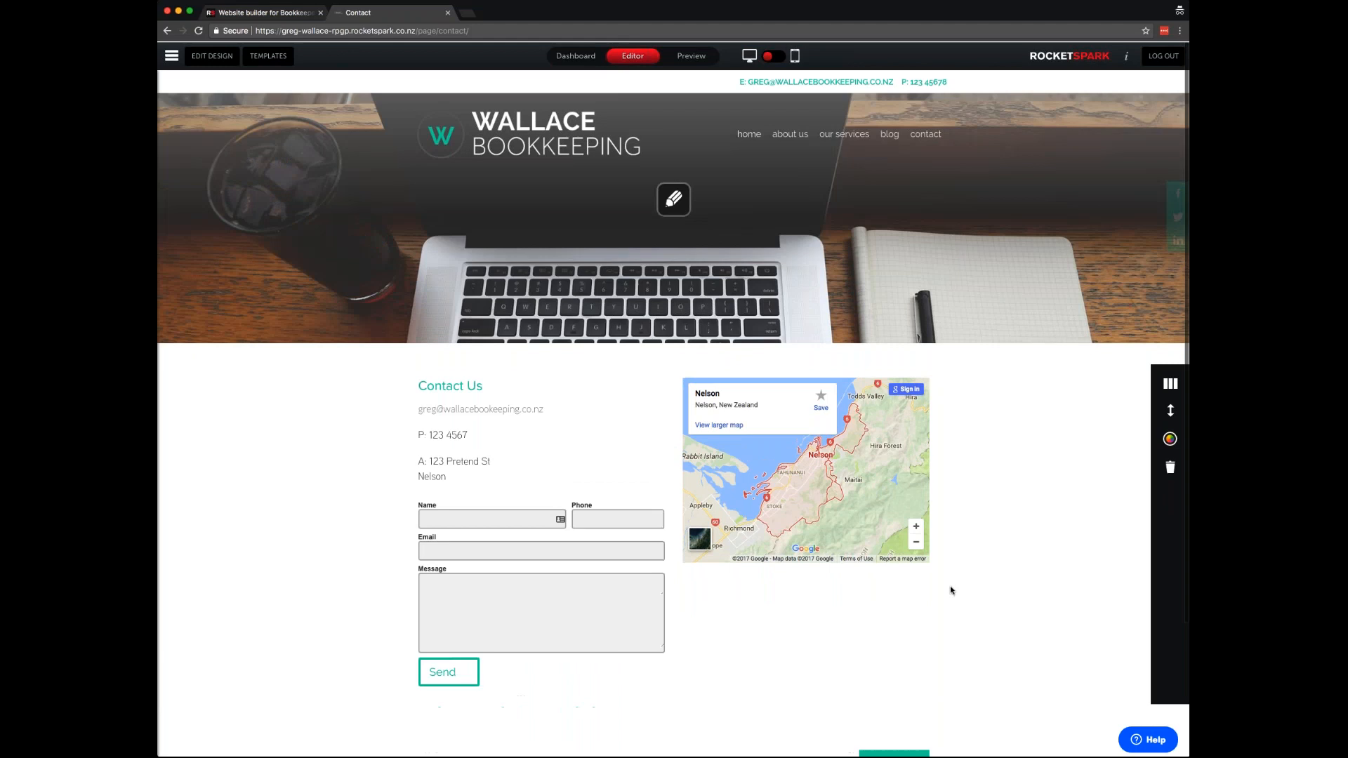
pyautogui.click(814, 561)
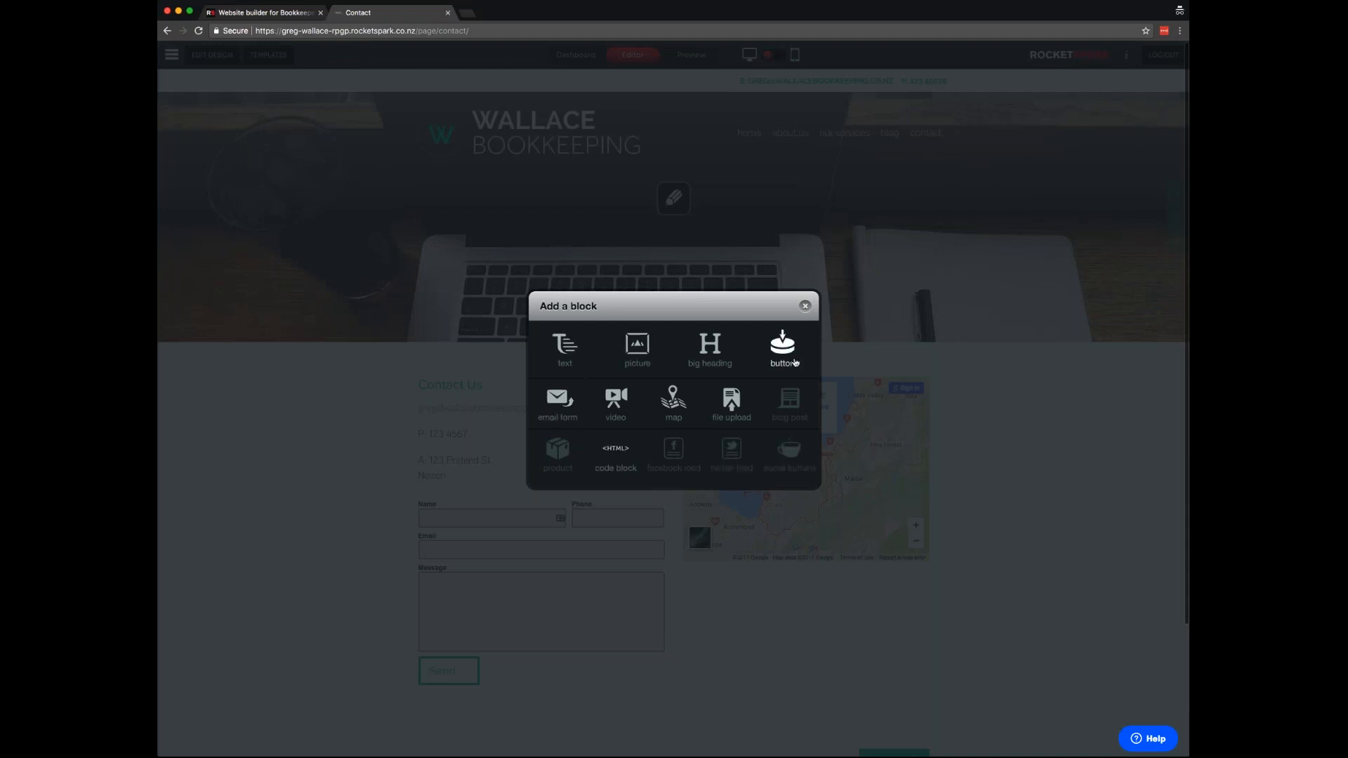
pyautogui.click(618, 407)
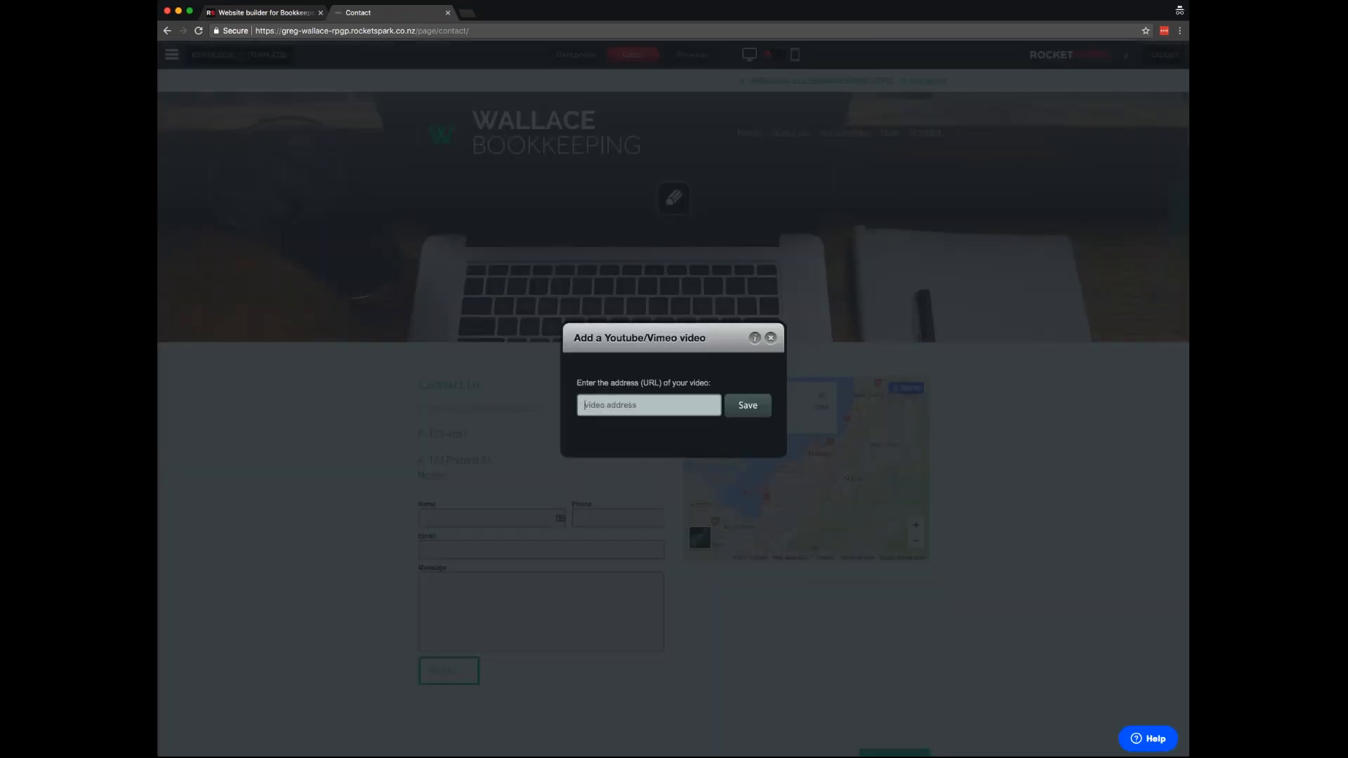
pyautogui.click(629, 403)
pyautogui.click(771, 338)
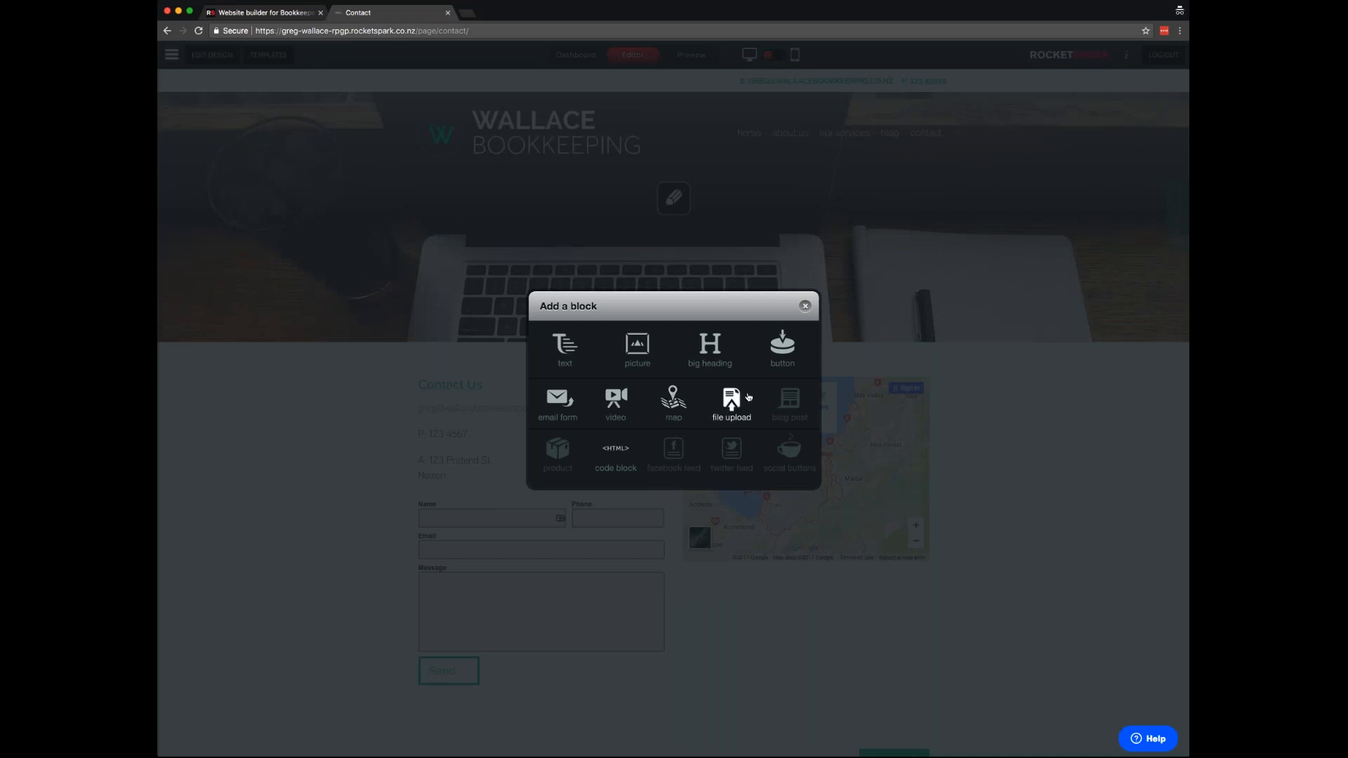
pyautogui.click(805, 306)
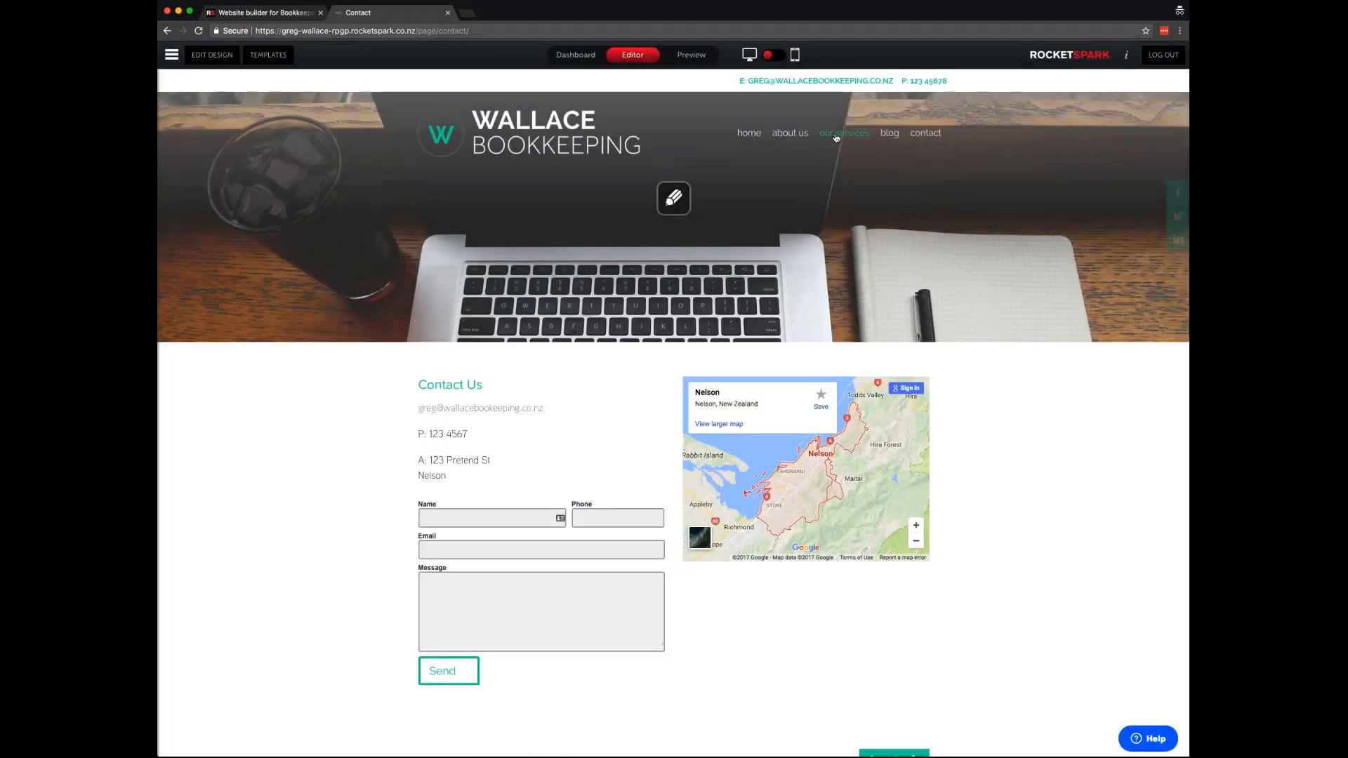
# - From the our services page, open Social Media from the site management sidebar
pyautogui.click(836, 134)
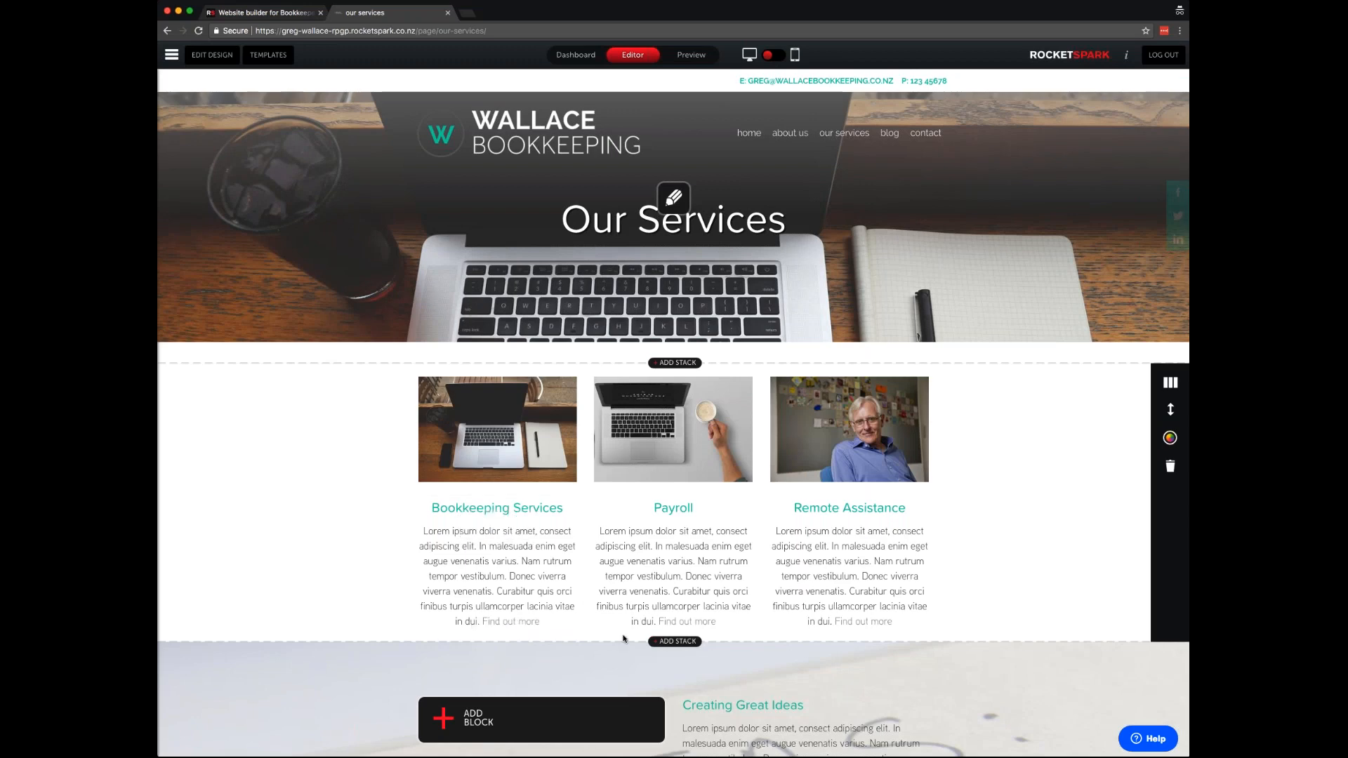
pyautogui.scroll(-4, 626, 639)
pyautogui.scroll(4, 673, 562)
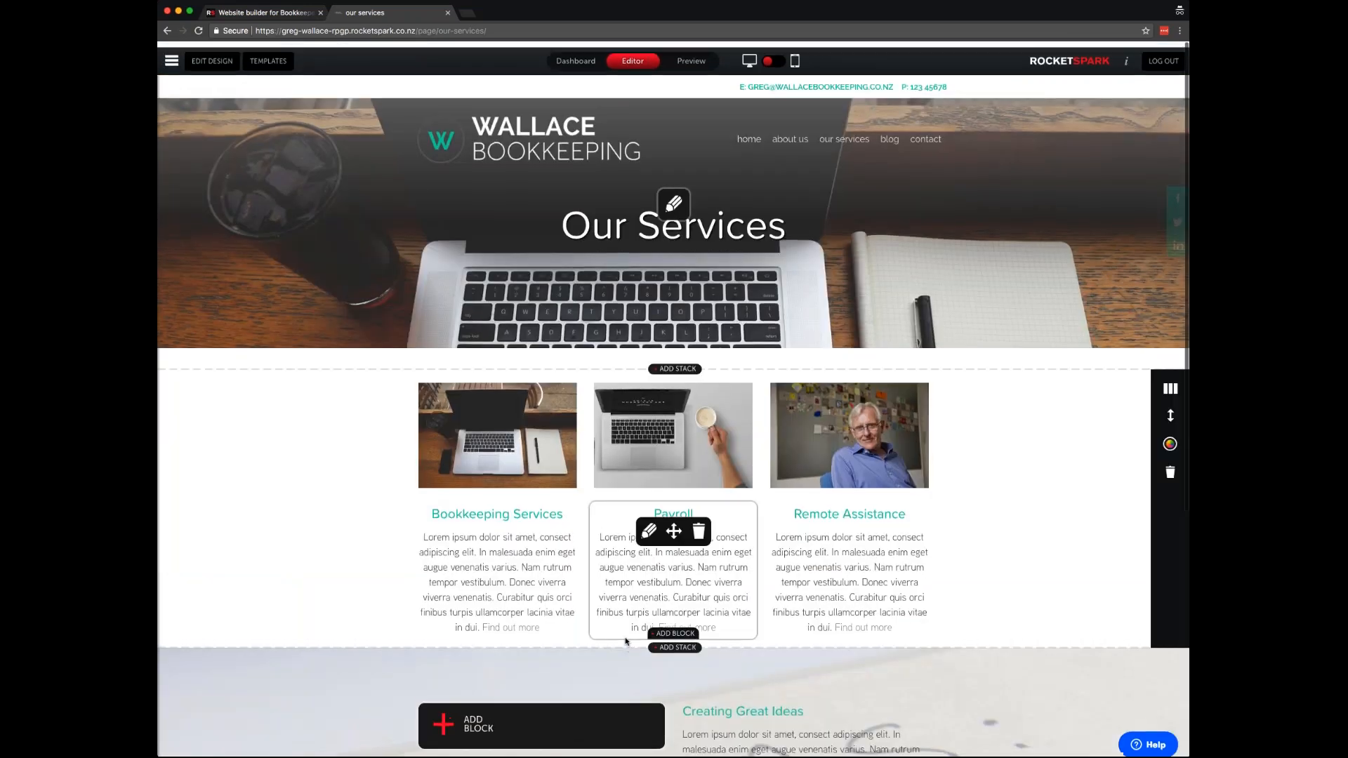
pyautogui.click(177, 56)
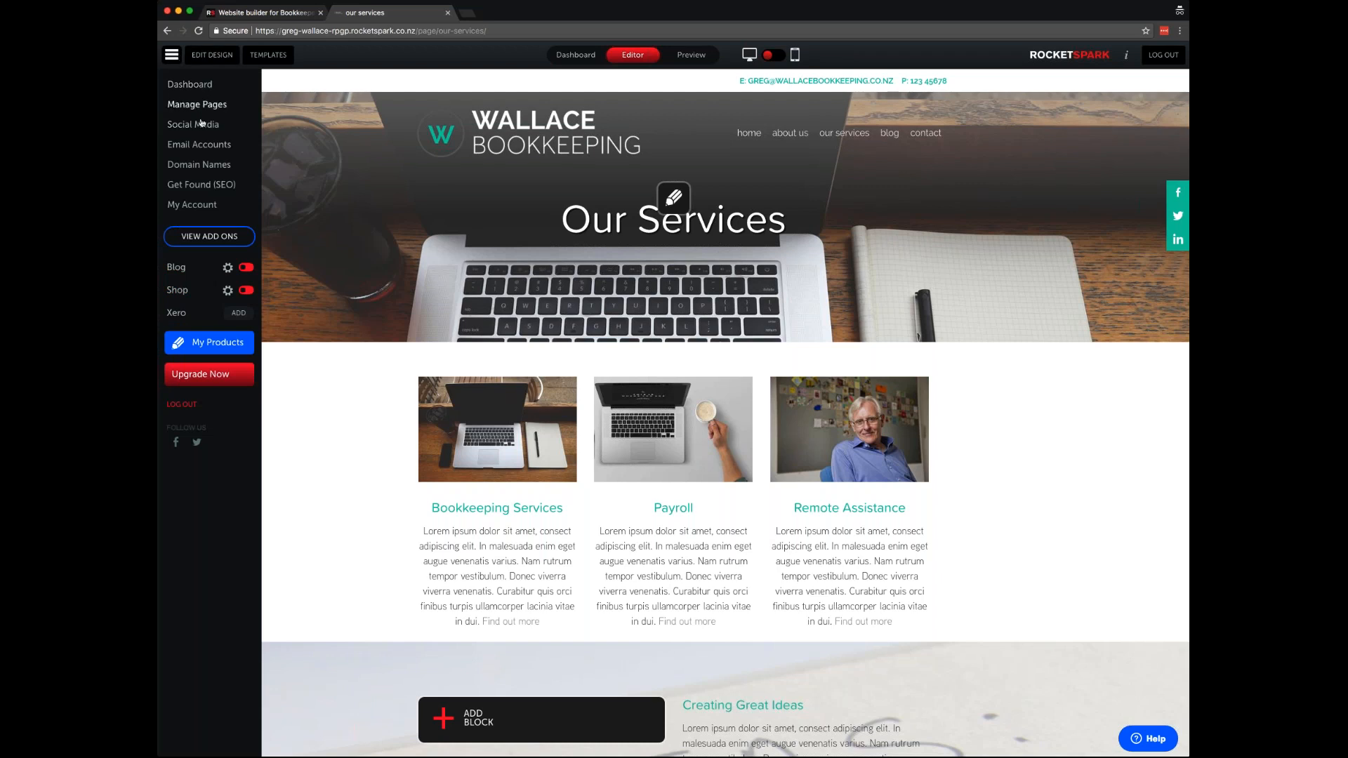
pyautogui.click(192, 126)
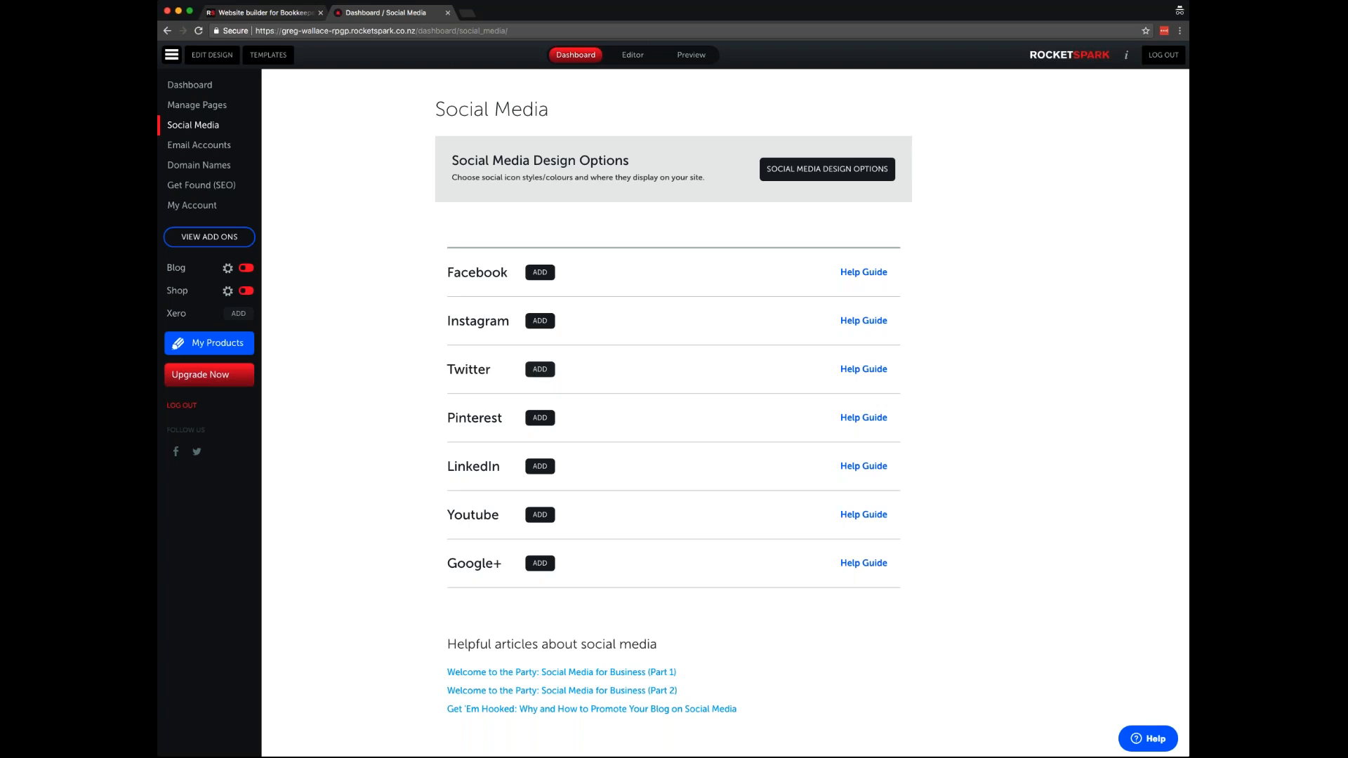
pyautogui.click(541, 274)
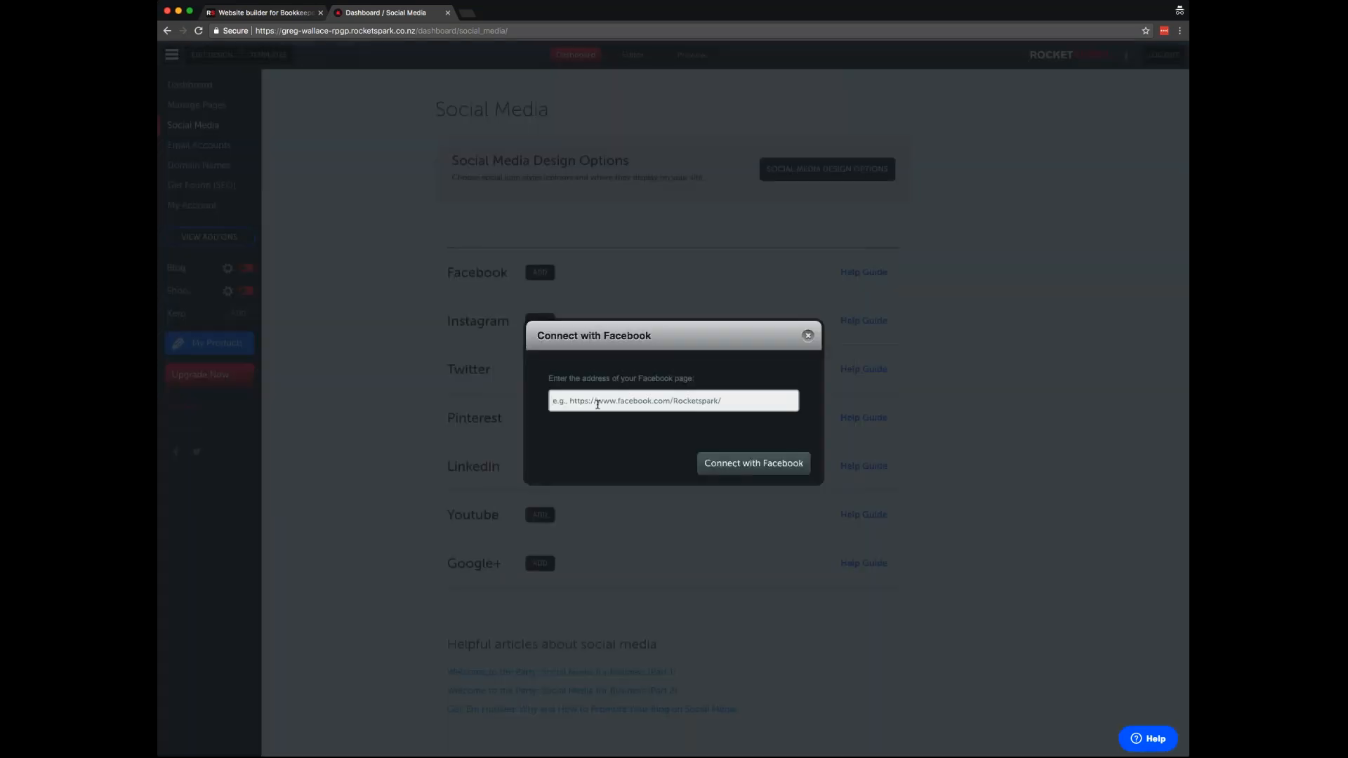
pyautogui.press('Escape')
pyautogui.click(541, 466)
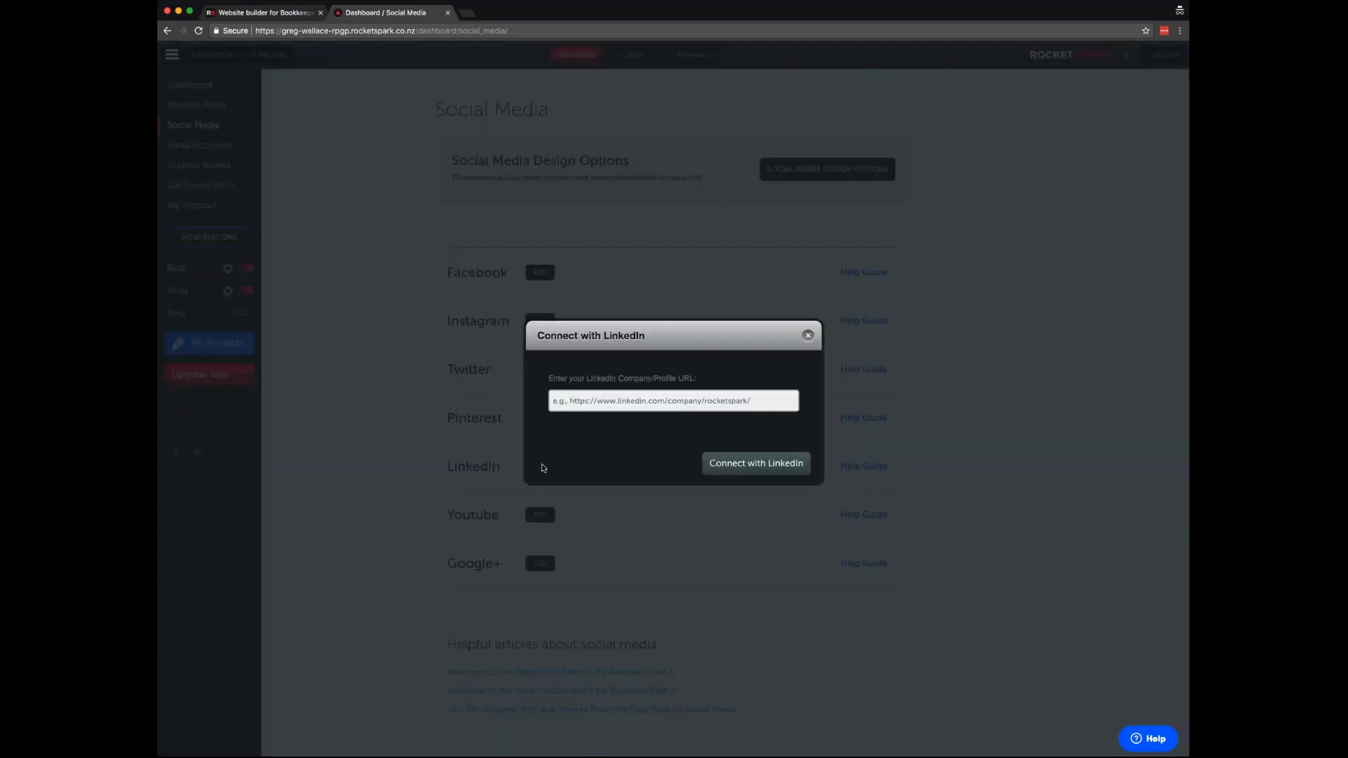
pyautogui.press('Escape')
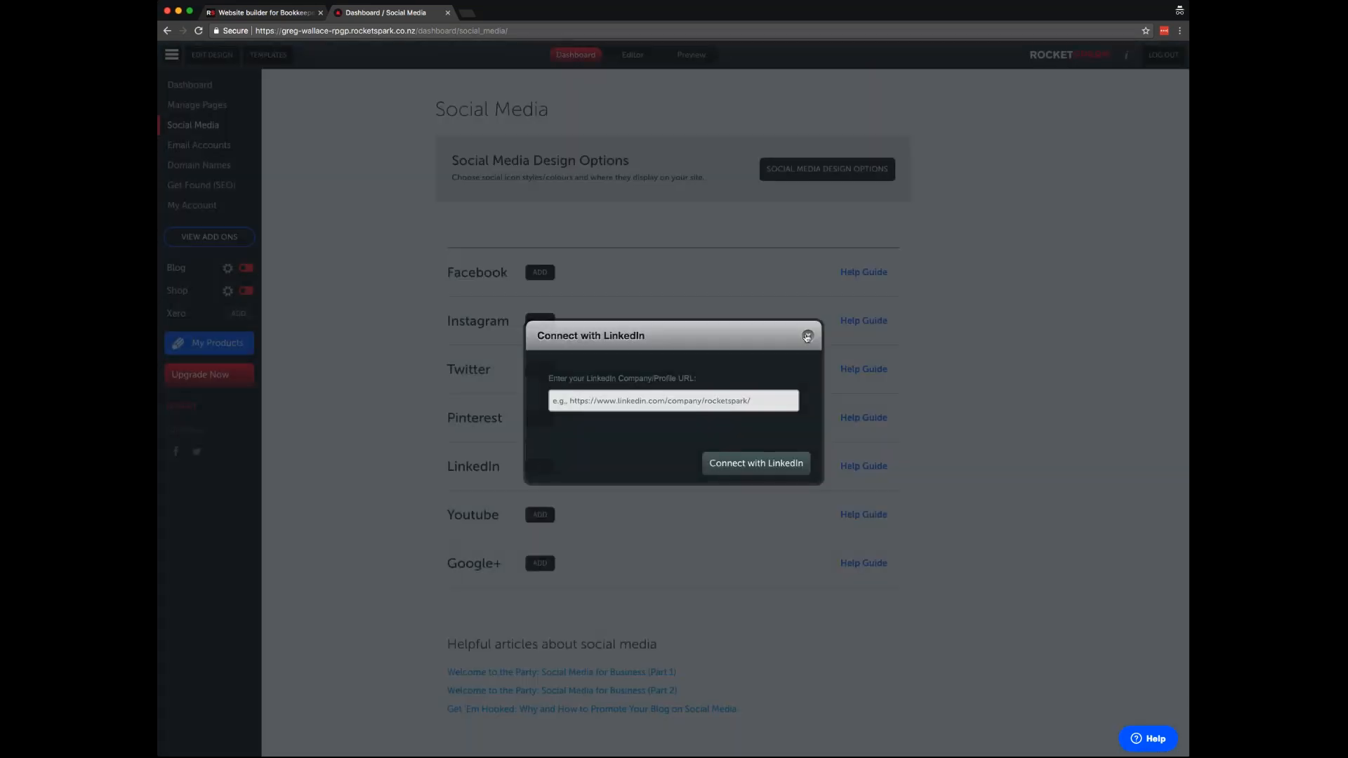
pyautogui.click(540, 321)
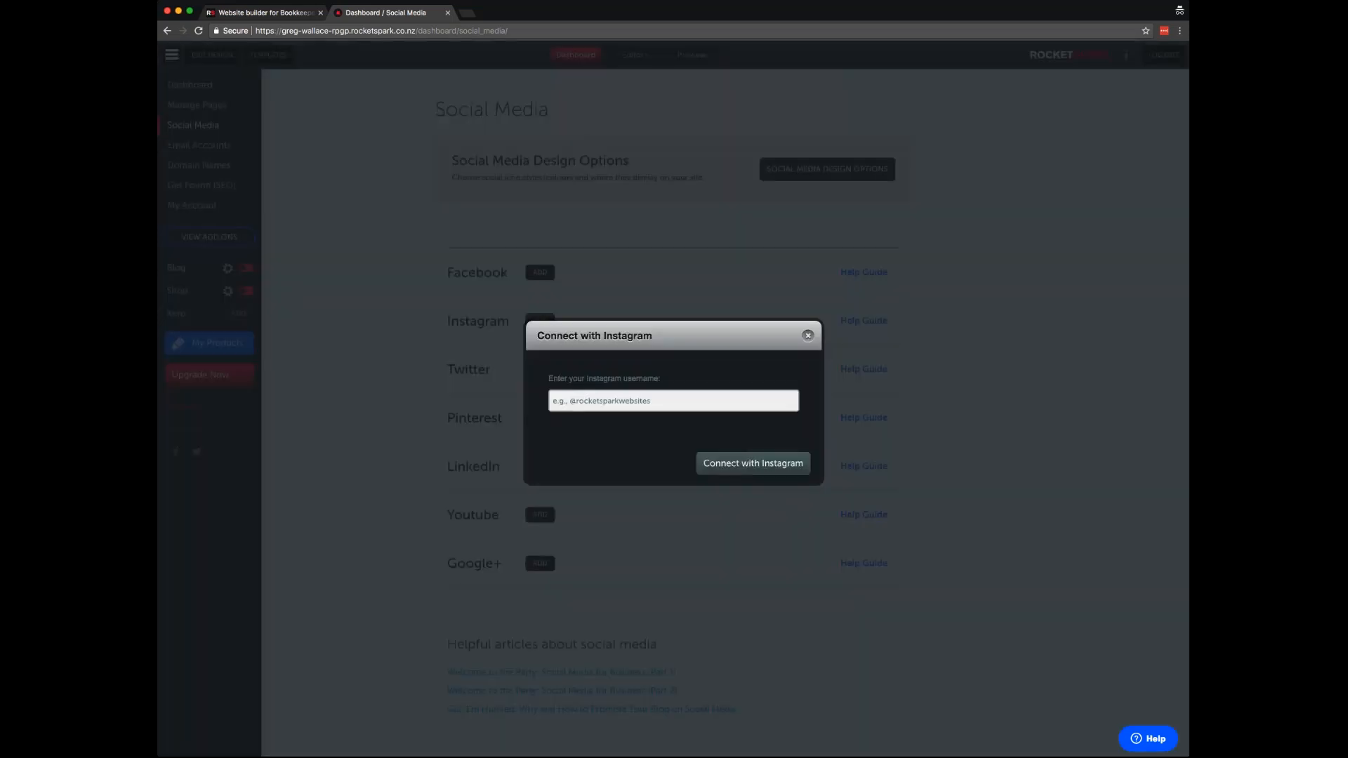
pyautogui.click(813, 335)
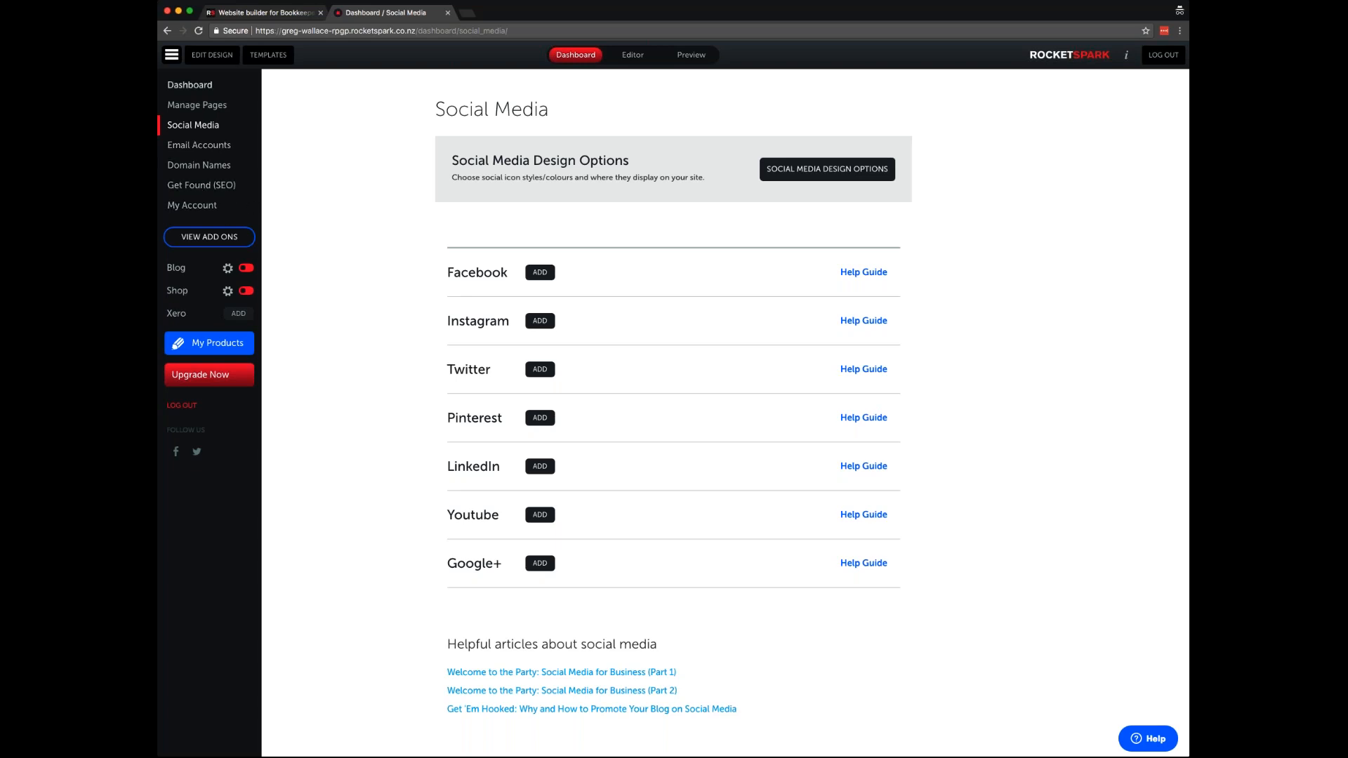
pyautogui.click(172, 55)
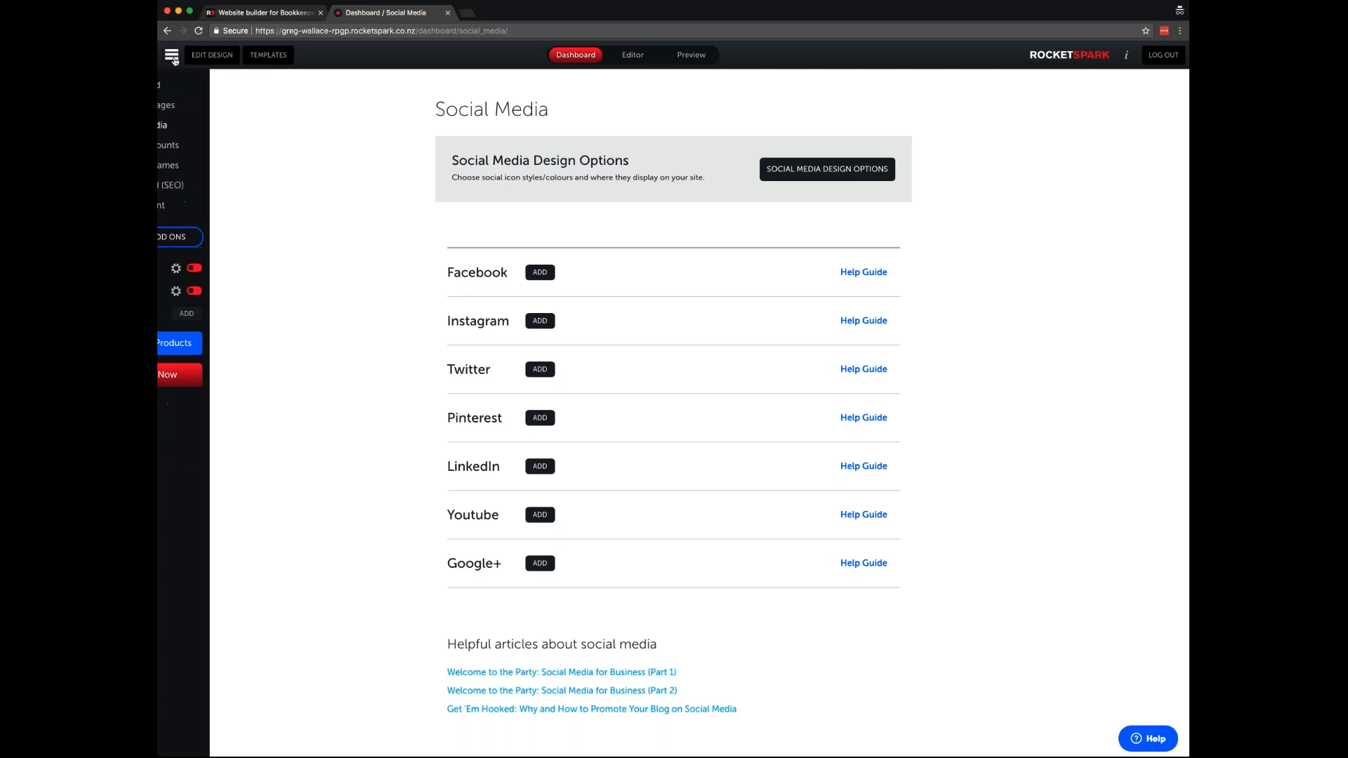
# - From the Editor tab, browse the site template thumbnails, keeping the existing Wallace Bookkeeping design
pyautogui.click(632, 55)
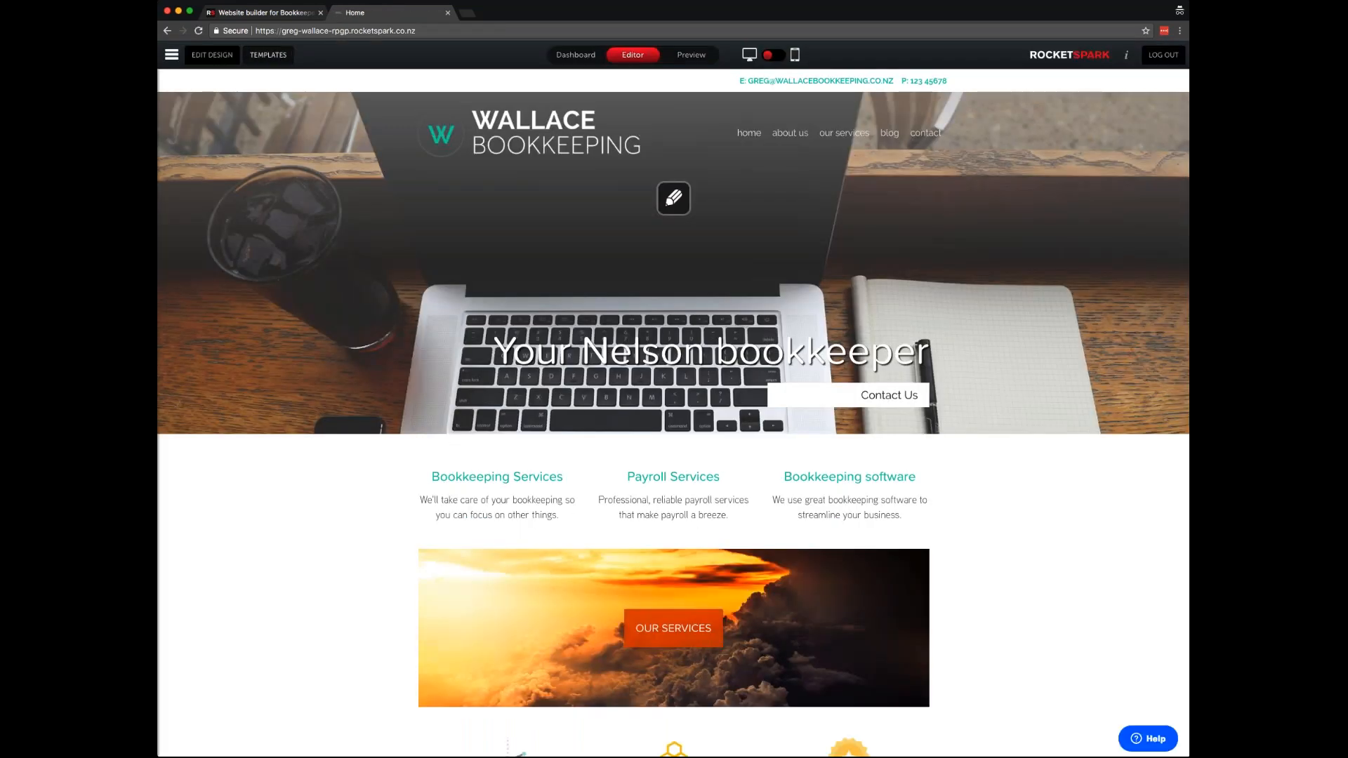
pyautogui.click(270, 56)
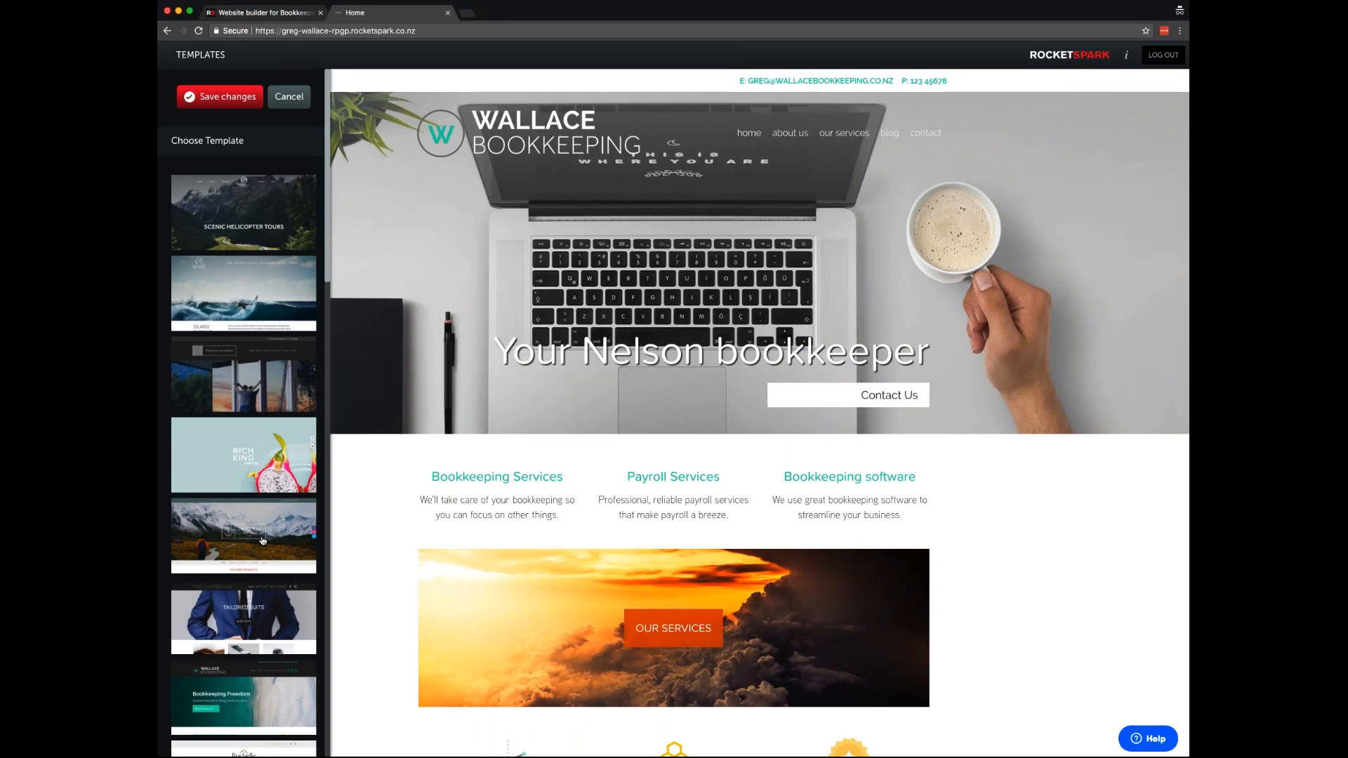
pyautogui.scroll(-2, 263, 541)
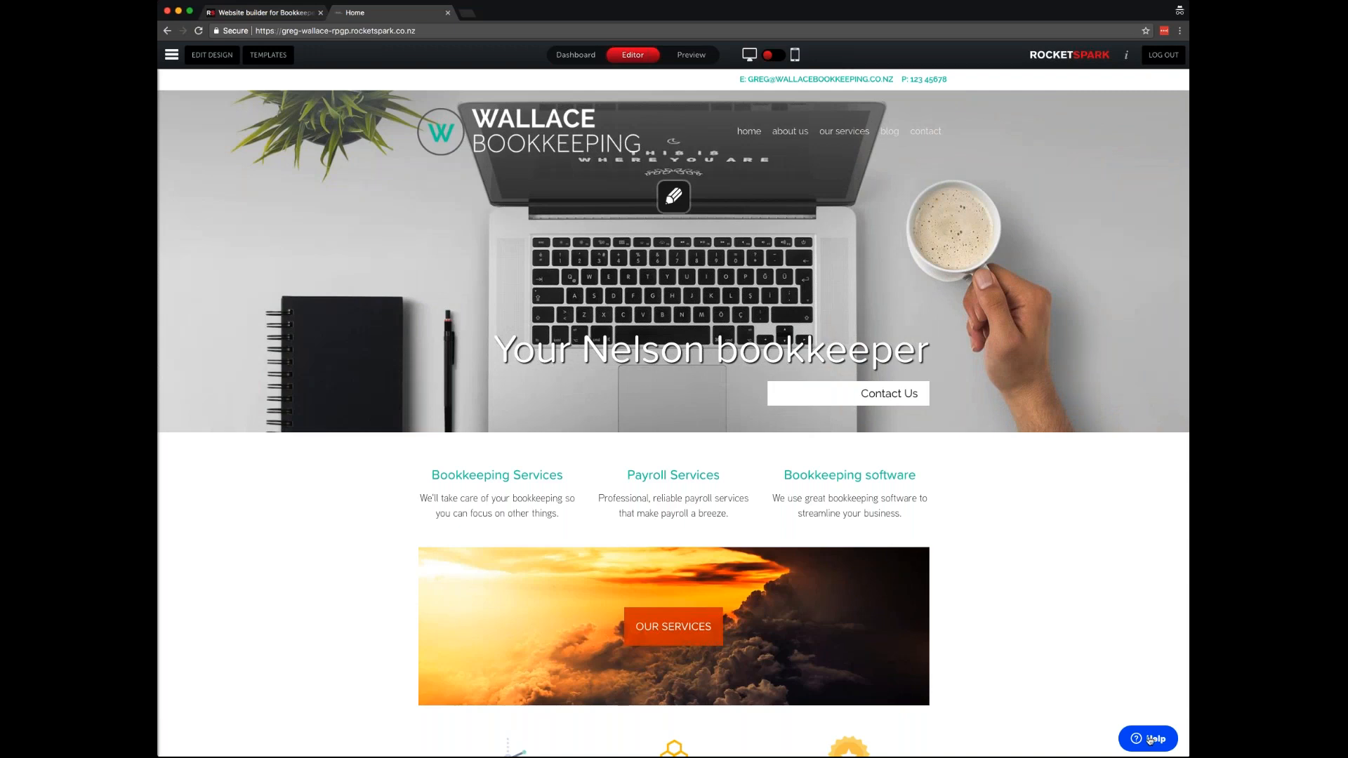
# - Search help for 'page names' and read the 'Change page names' article
pyautogui.click(1150, 740)
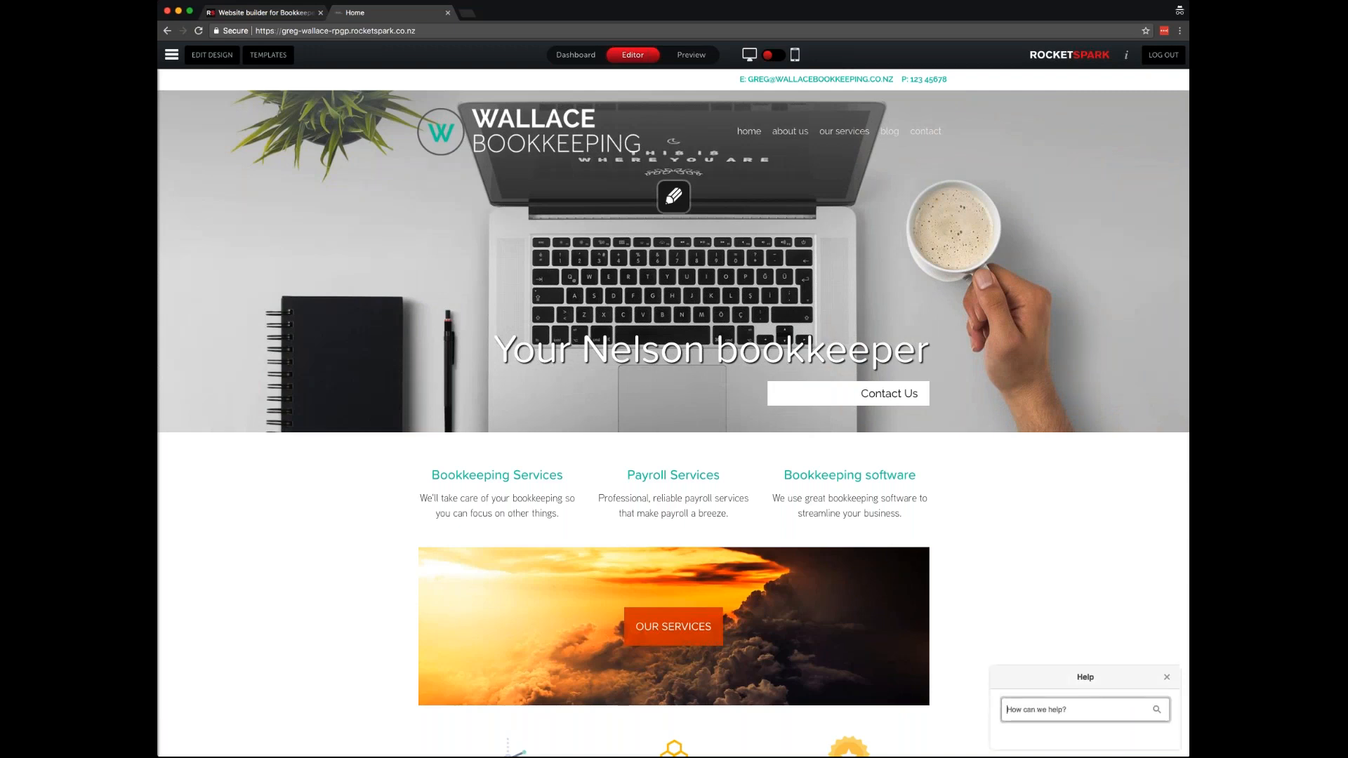
pyautogui.write('man')
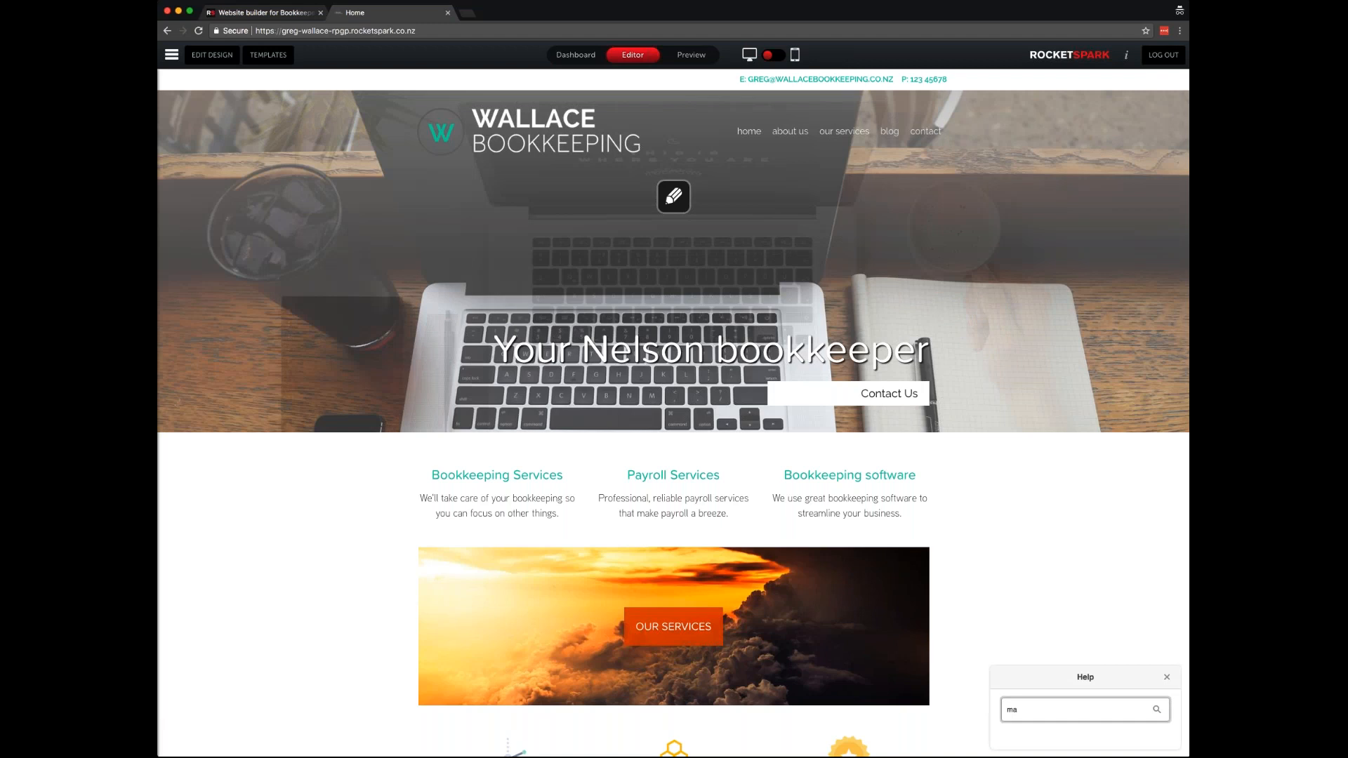
pyautogui.press('BackSpace')
pyautogui.press('BackSpace')
pyautogui.write('page ')
pyautogui.write('names')
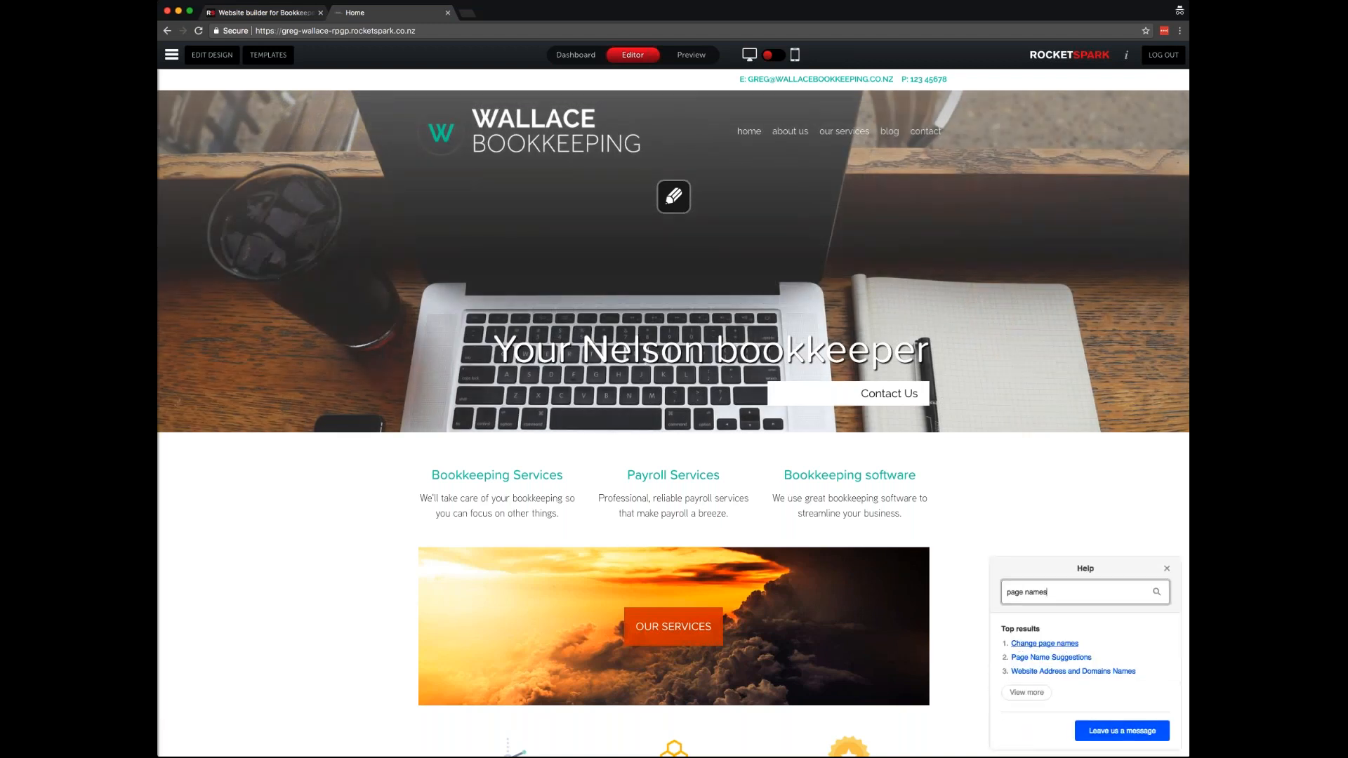
pyautogui.click(1046, 644)
pyautogui.scroll(-3, 1108, 641)
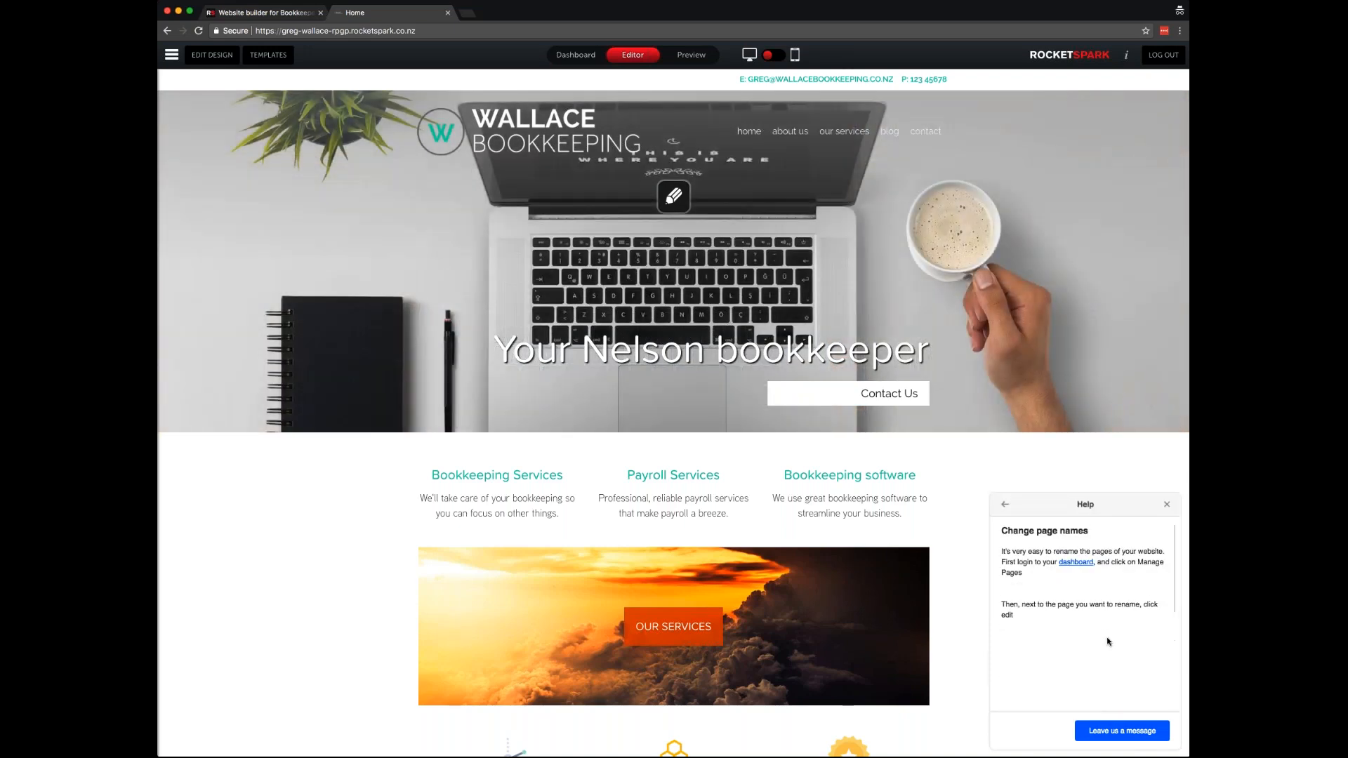
pyautogui.scroll(-5, 1108, 641)
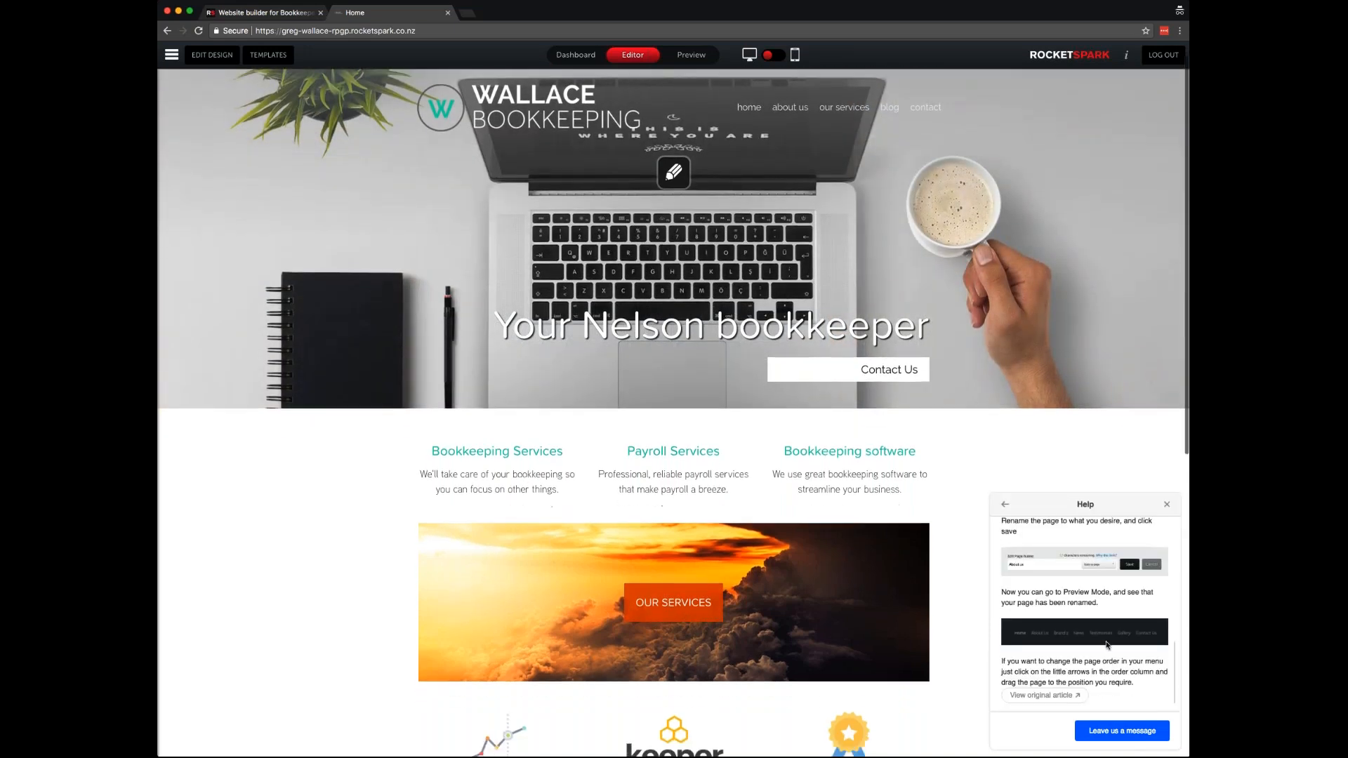
pyautogui.scroll(-2, 1109, 644)
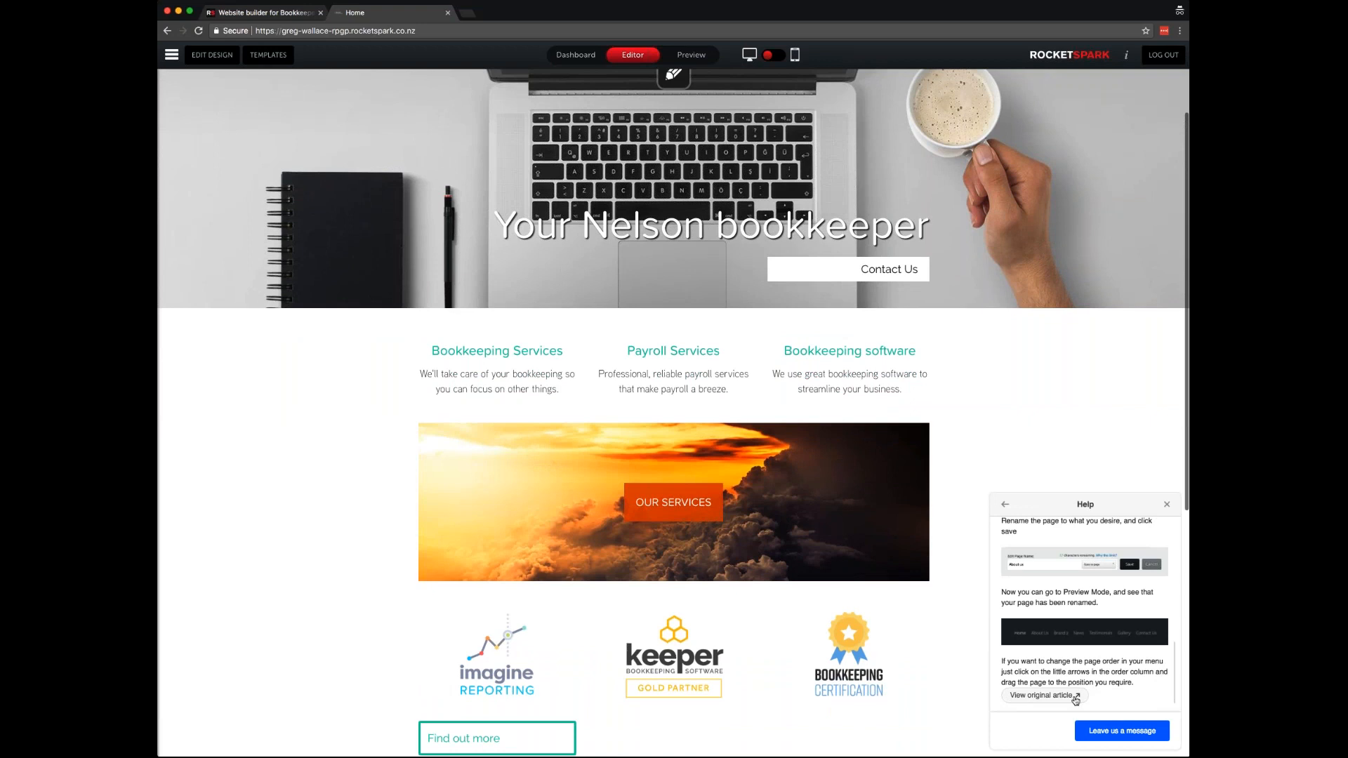
# - Open the full 'Change page names' article in its own tab and read it
pyautogui.click(1077, 698)
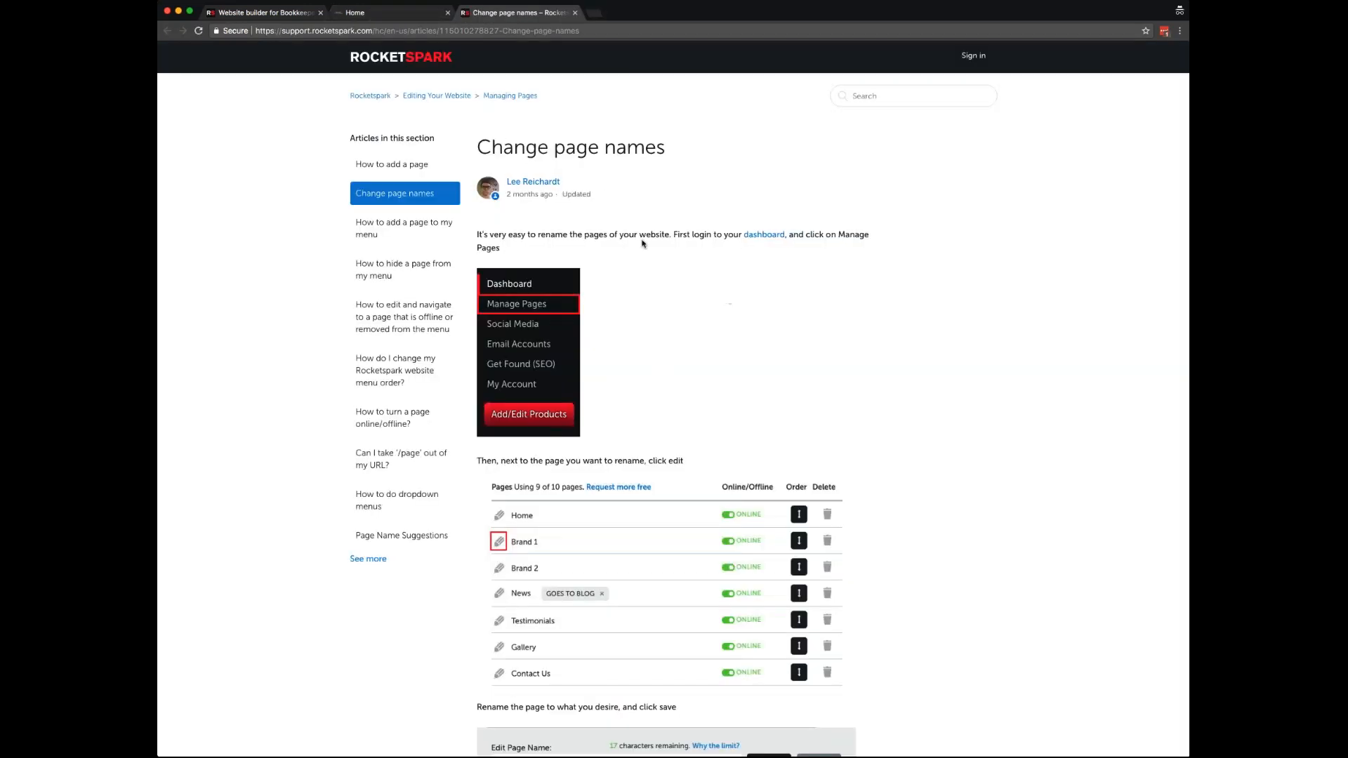
pyautogui.scroll(-5, 616, 337)
pyautogui.scroll(3, 616, 337)
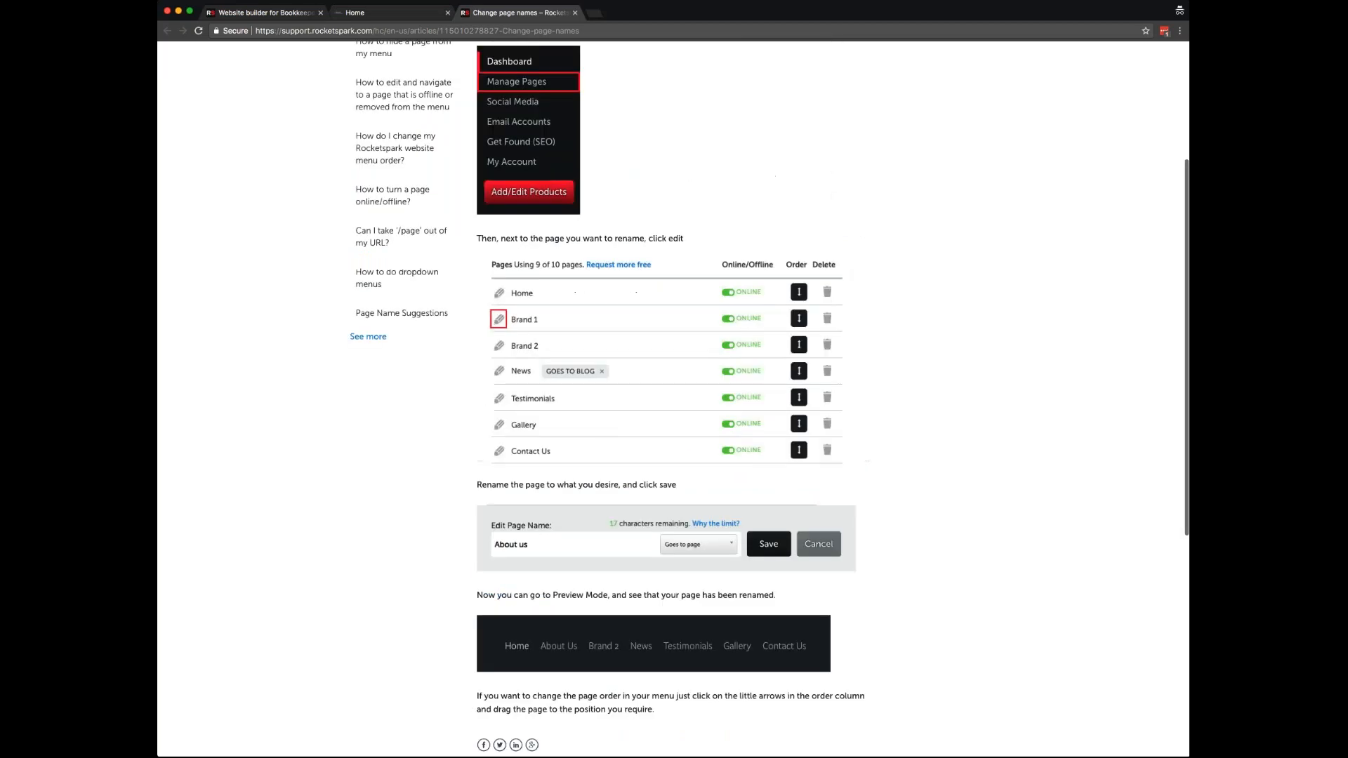
pyautogui.scroll(3, 672, 399)
# - Look over the Rocketspark Help Center topics, then return to the site editor tab
pyautogui.click(370, 96)
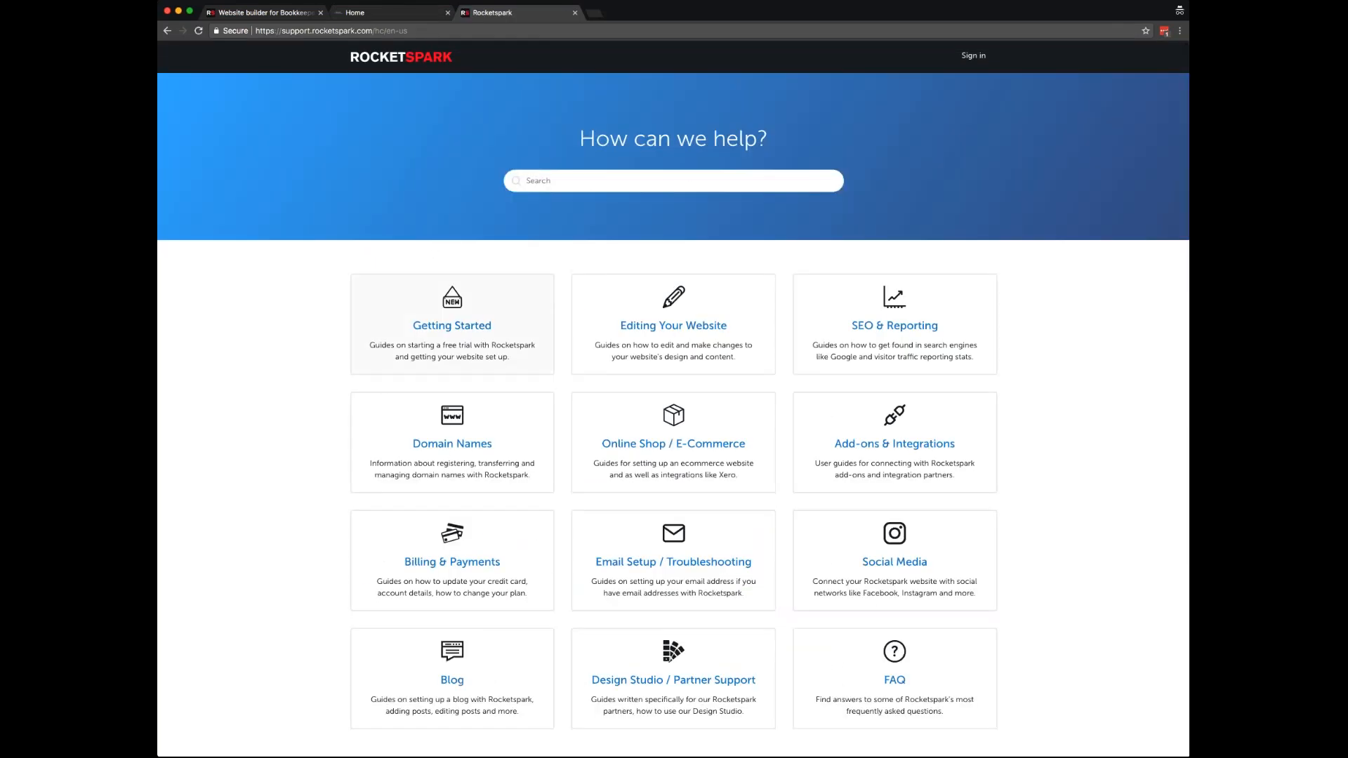
pyautogui.scroll(-2, 705, 478)
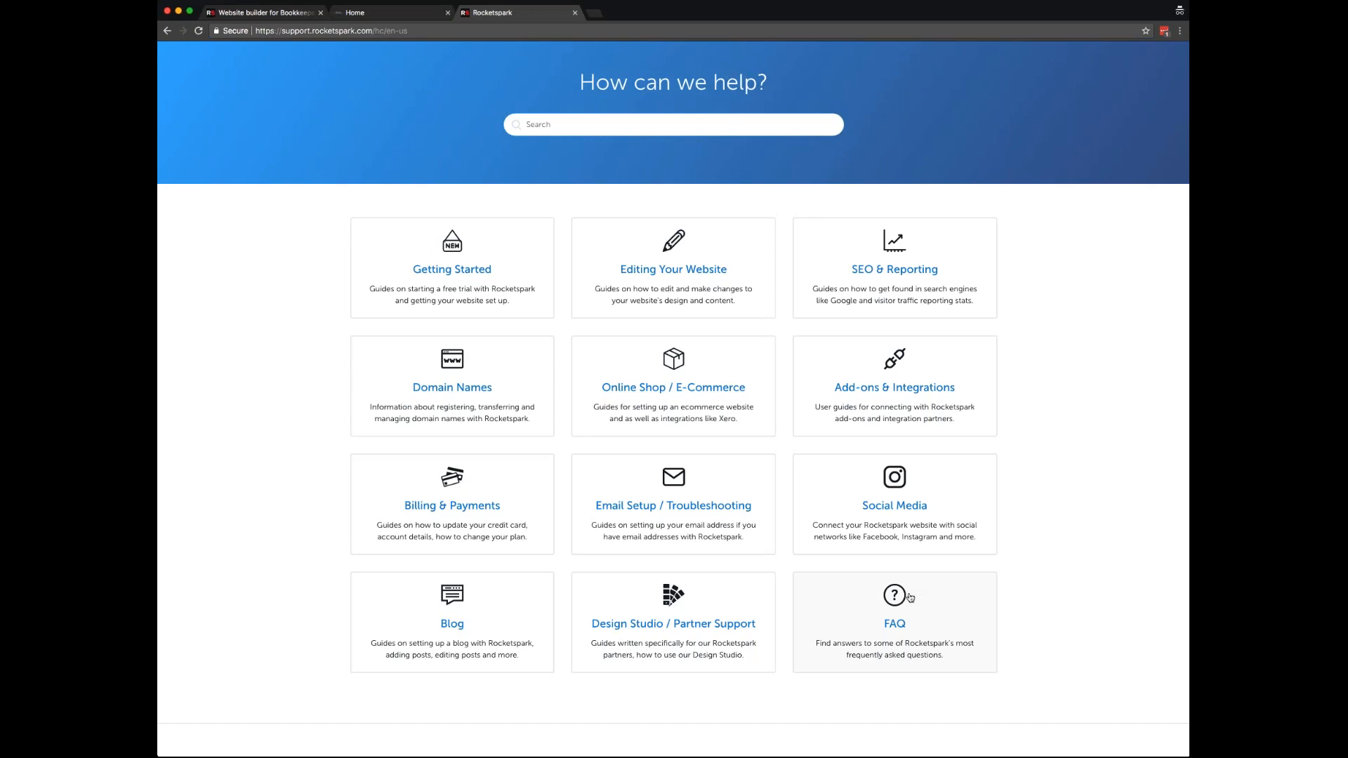
pyautogui.click(373, 12)
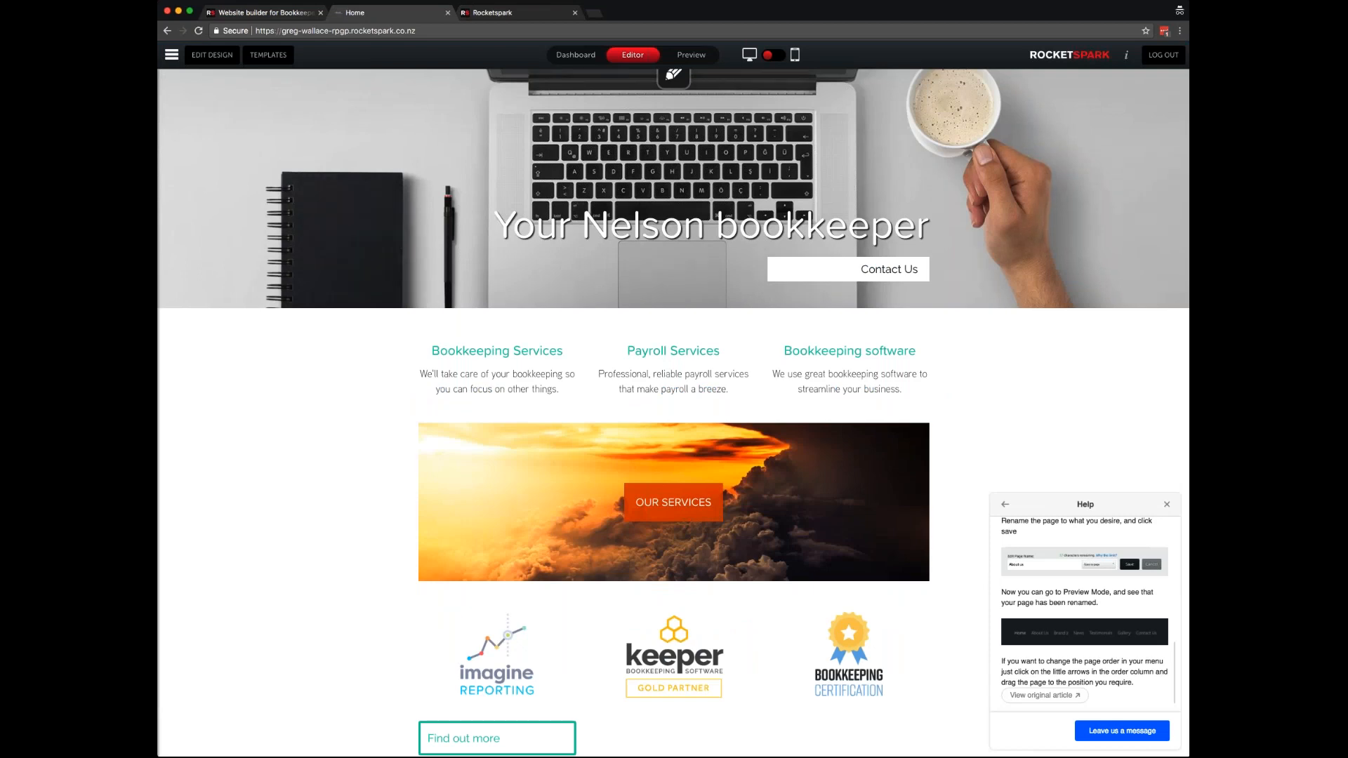
# - Close the Help panel and return to the top of the home page's 'Your Nelson bookkeeper' hero
pyautogui.click(1167, 505)
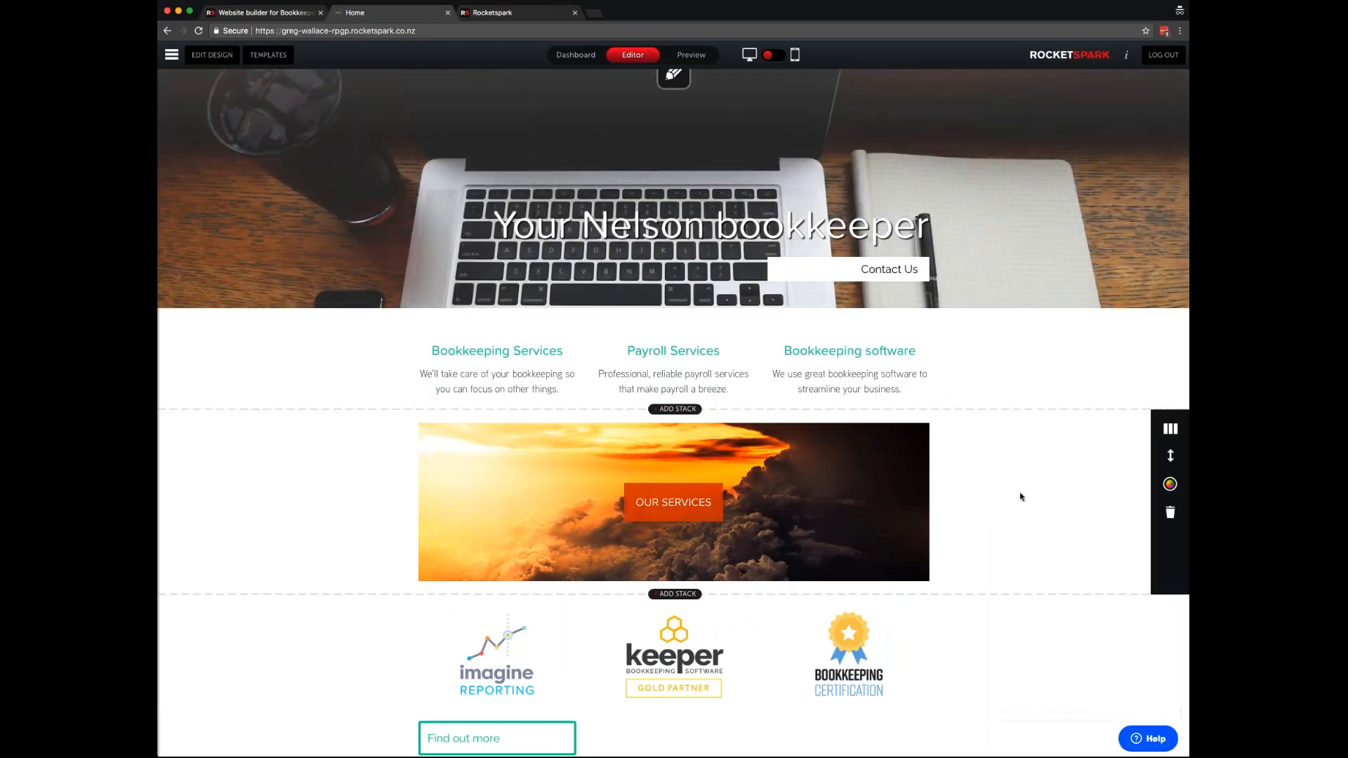
pyautogui.scroll(3, 994, 504)
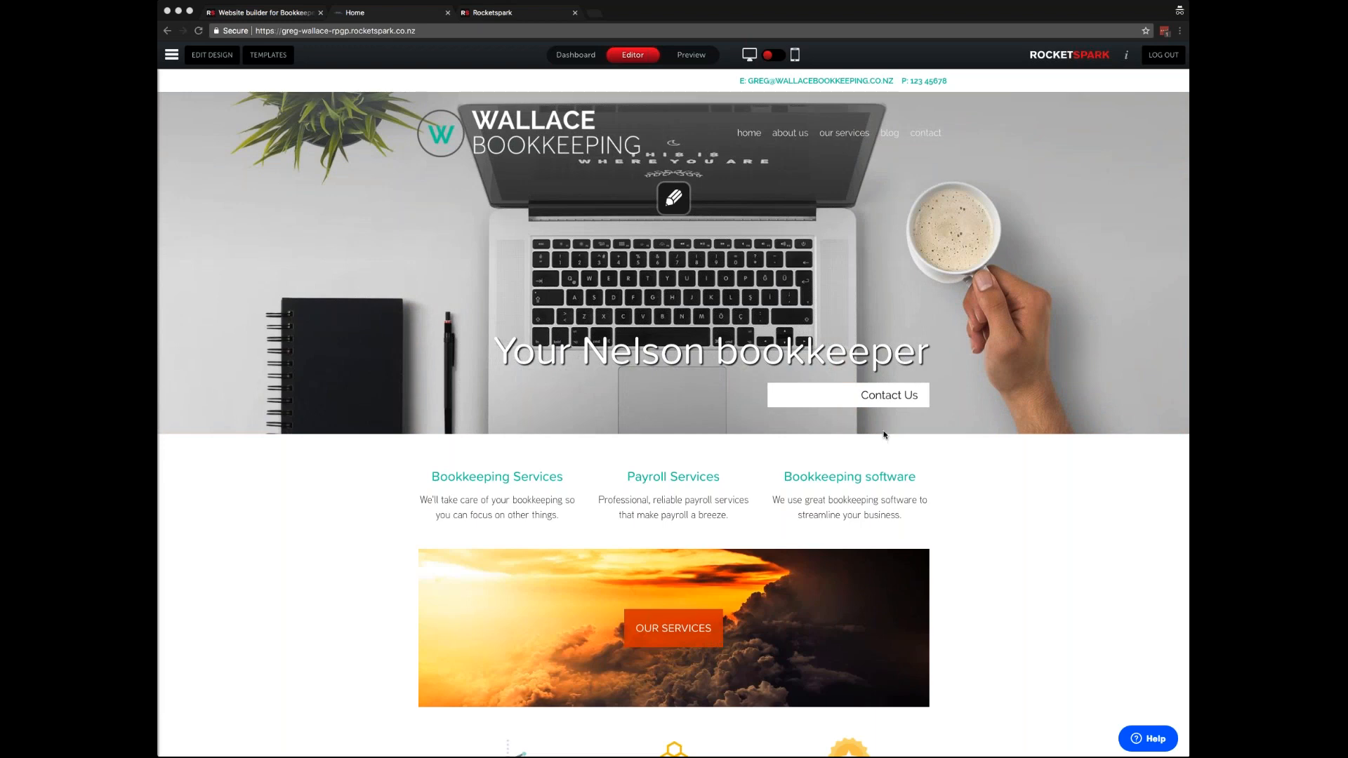
pyautogui.click(279, 14)
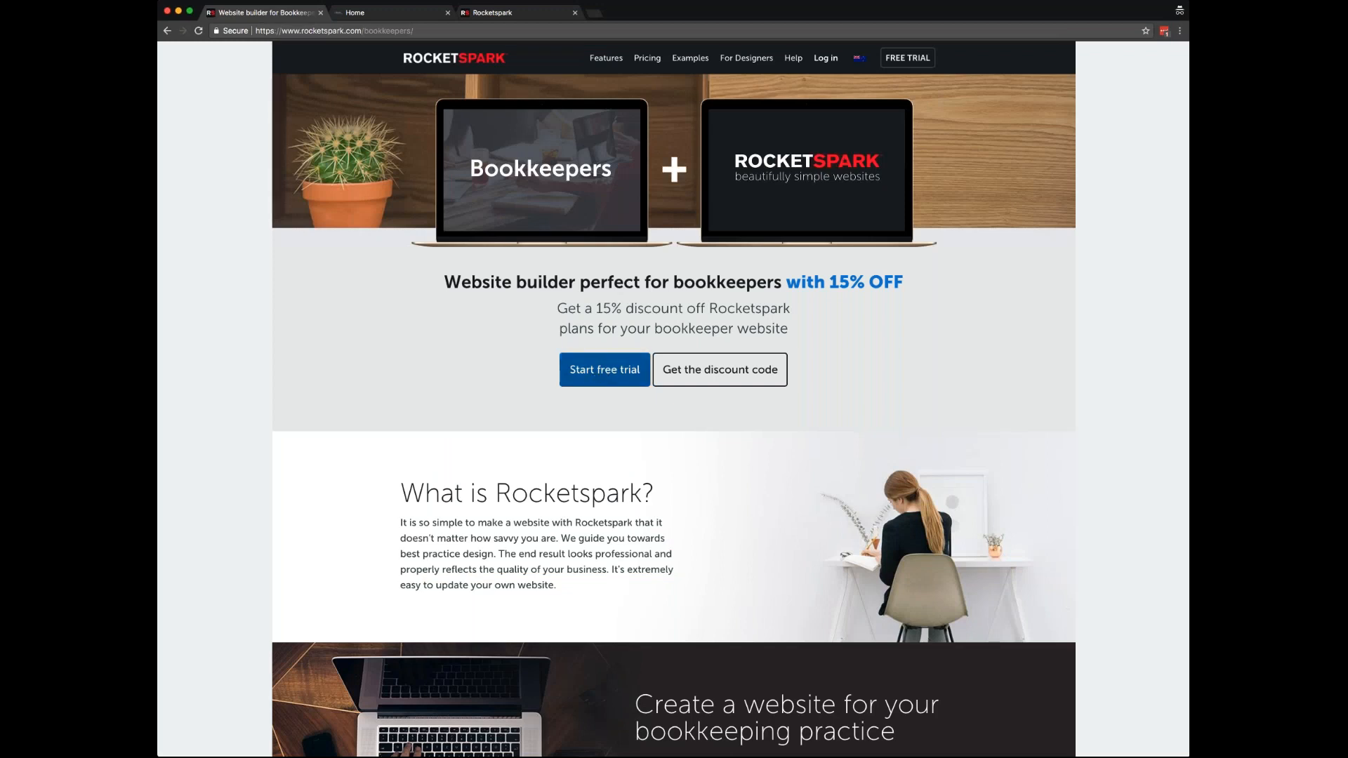
pyautogui.click(380, 14)
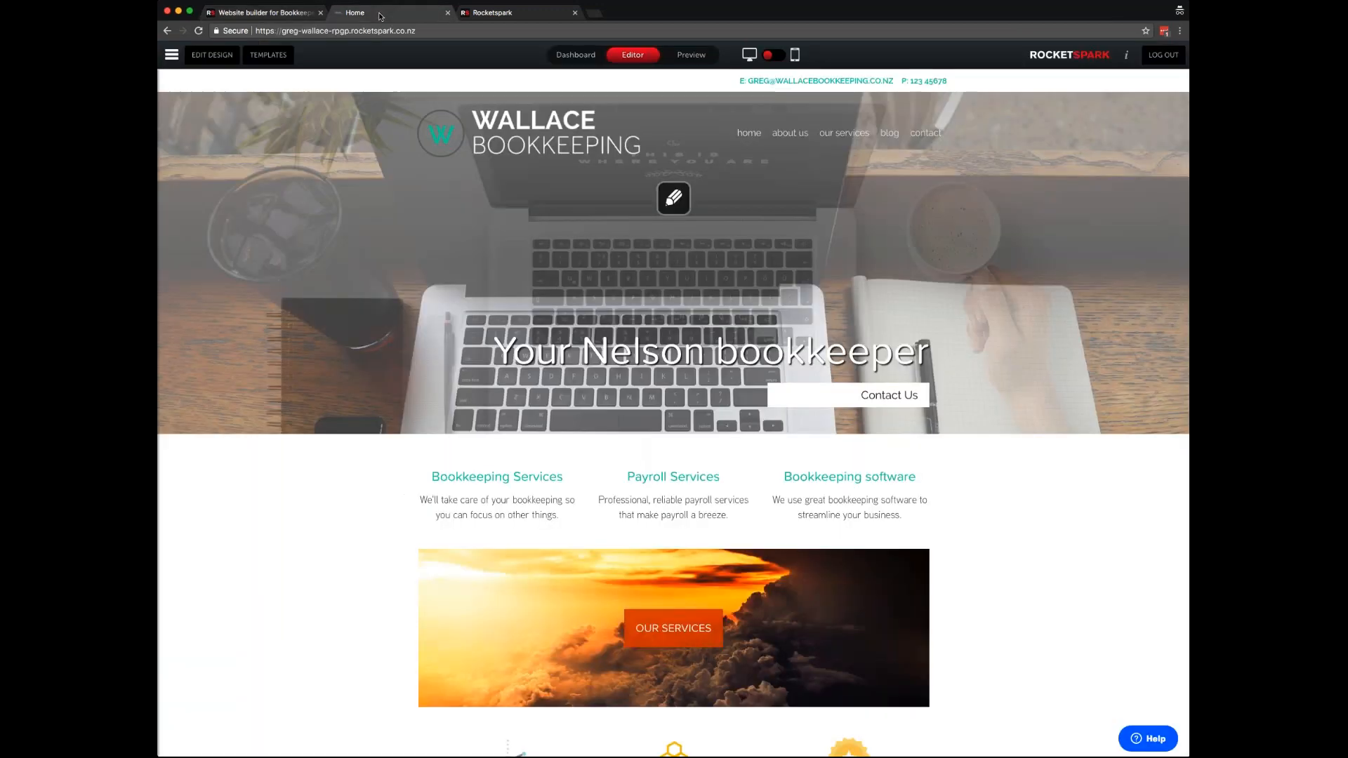